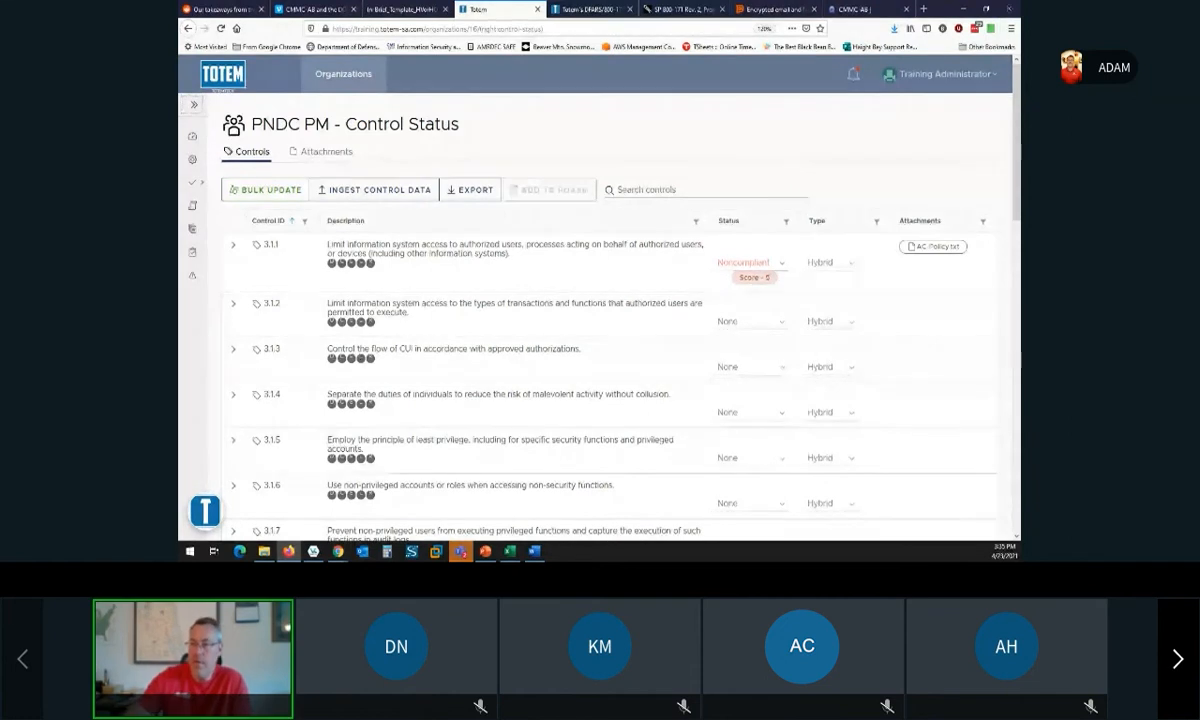
Filter the control status list to the Audit & Accountability family and expand control 3.3.1.
click(198, 189)
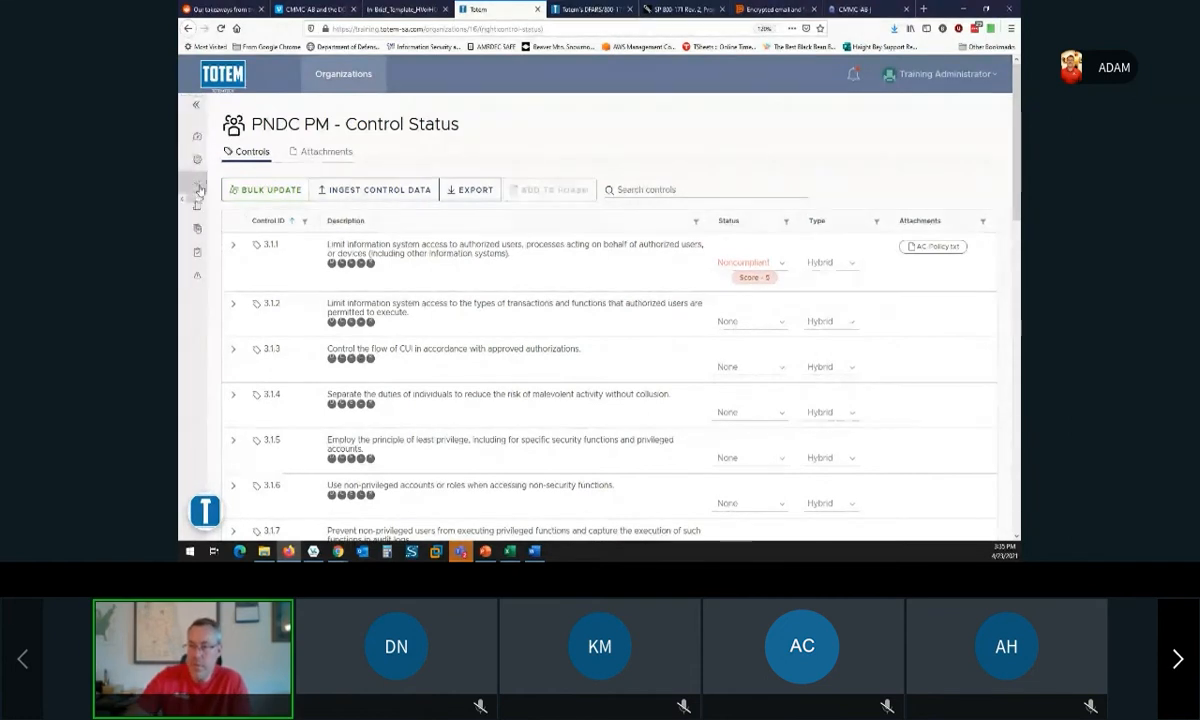
click(256, 254)
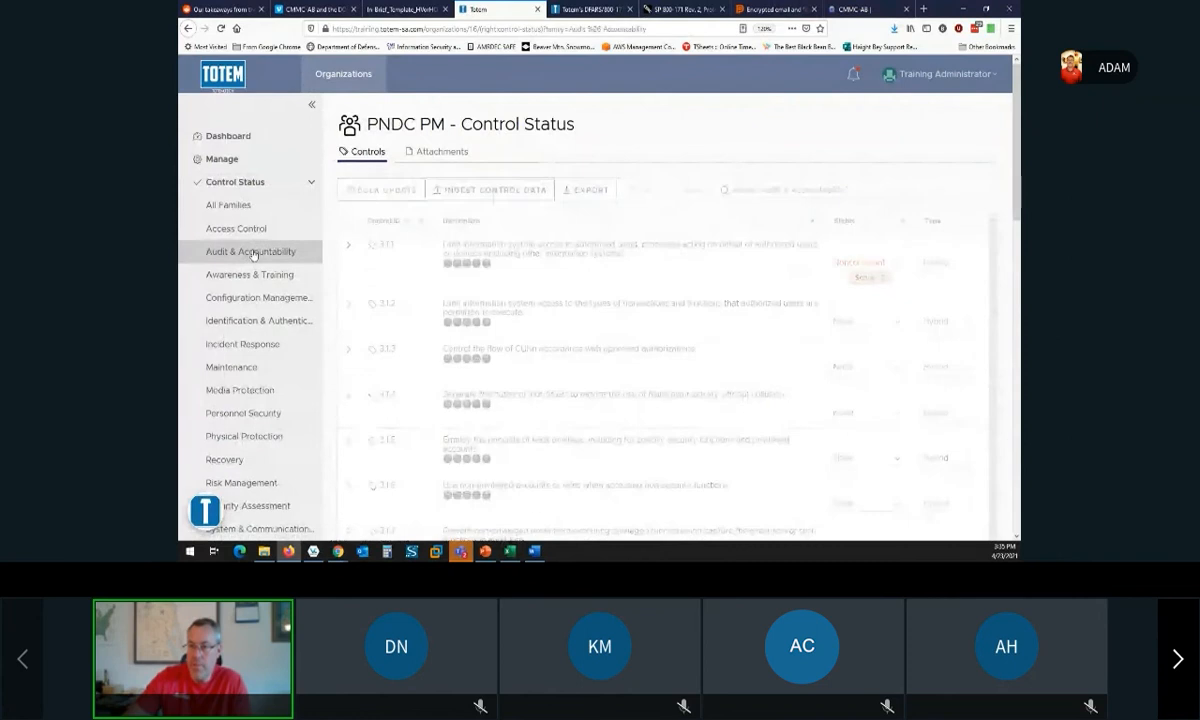
click(313, 117)
click(640, 258)
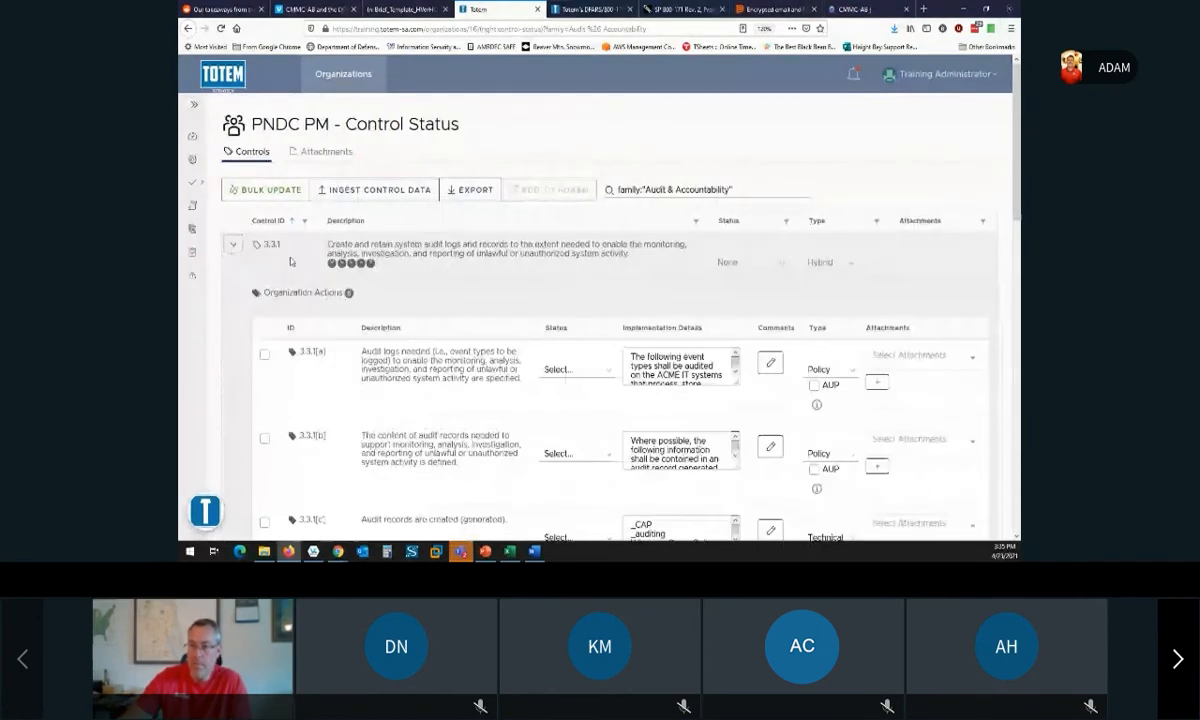
Open the implementation details of organization action 3.3.1[c], highlight the _CAP and _auditing tags together, and close the details.
scroll(670, 278, down, 1)
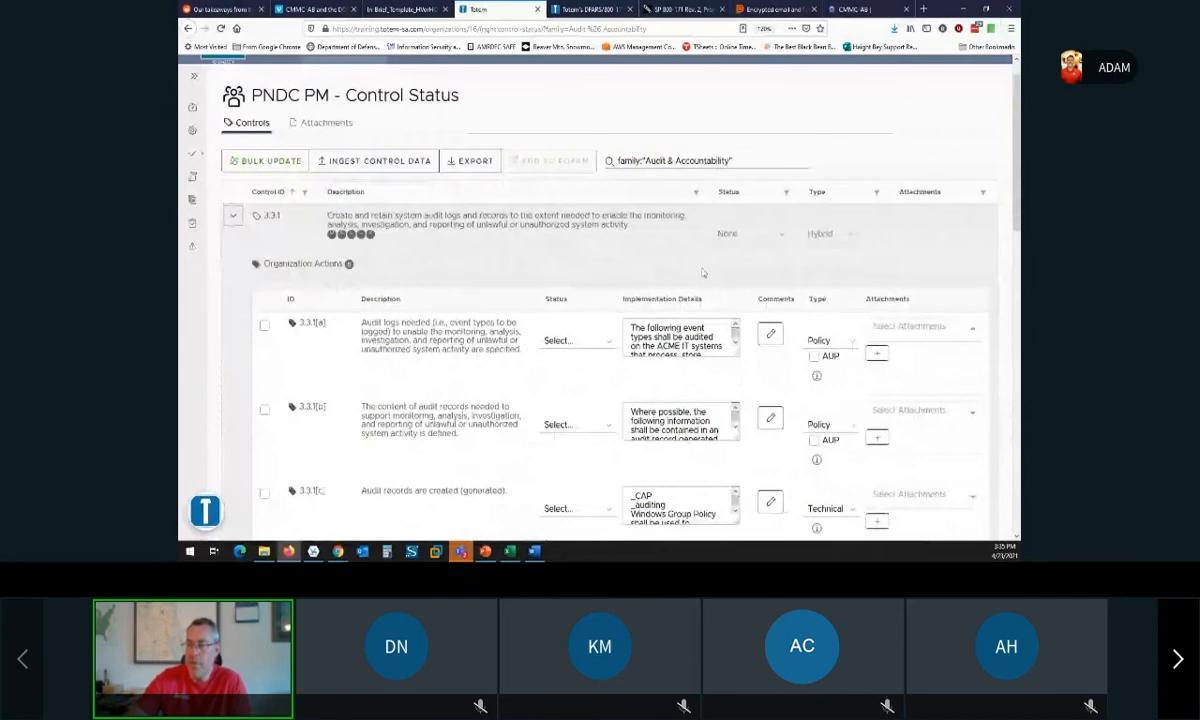
scroll(702, 272, down, 3)
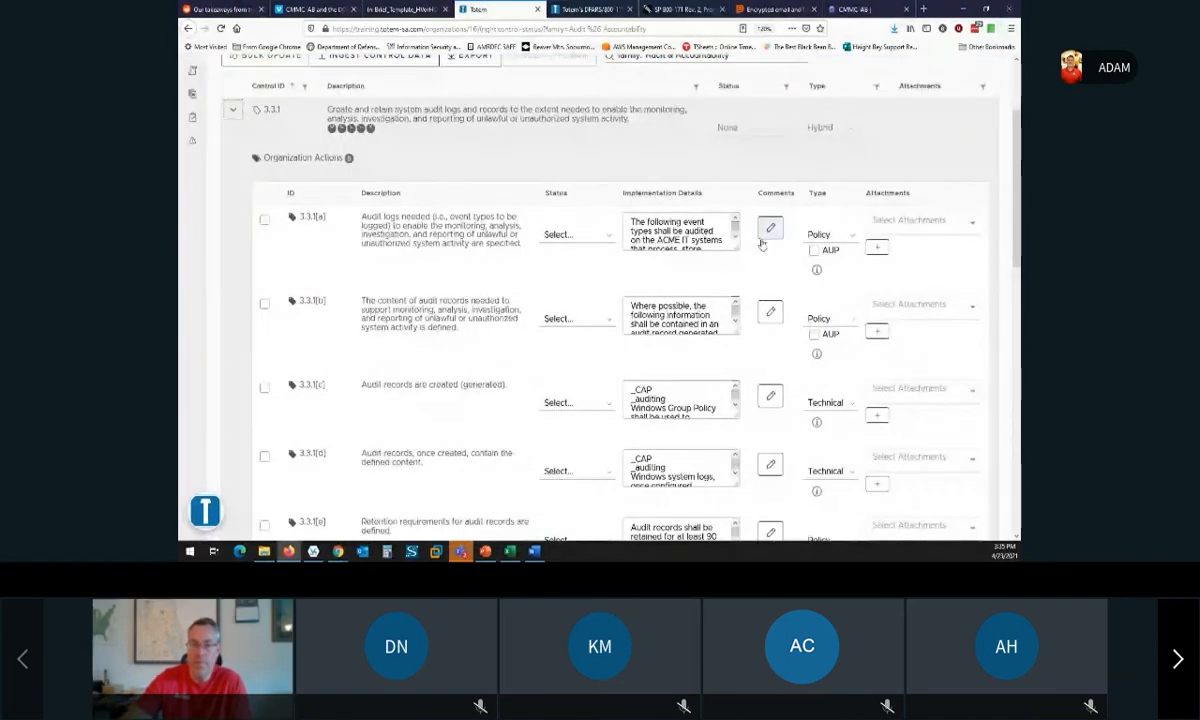
scroll(753, 280, down, 2)
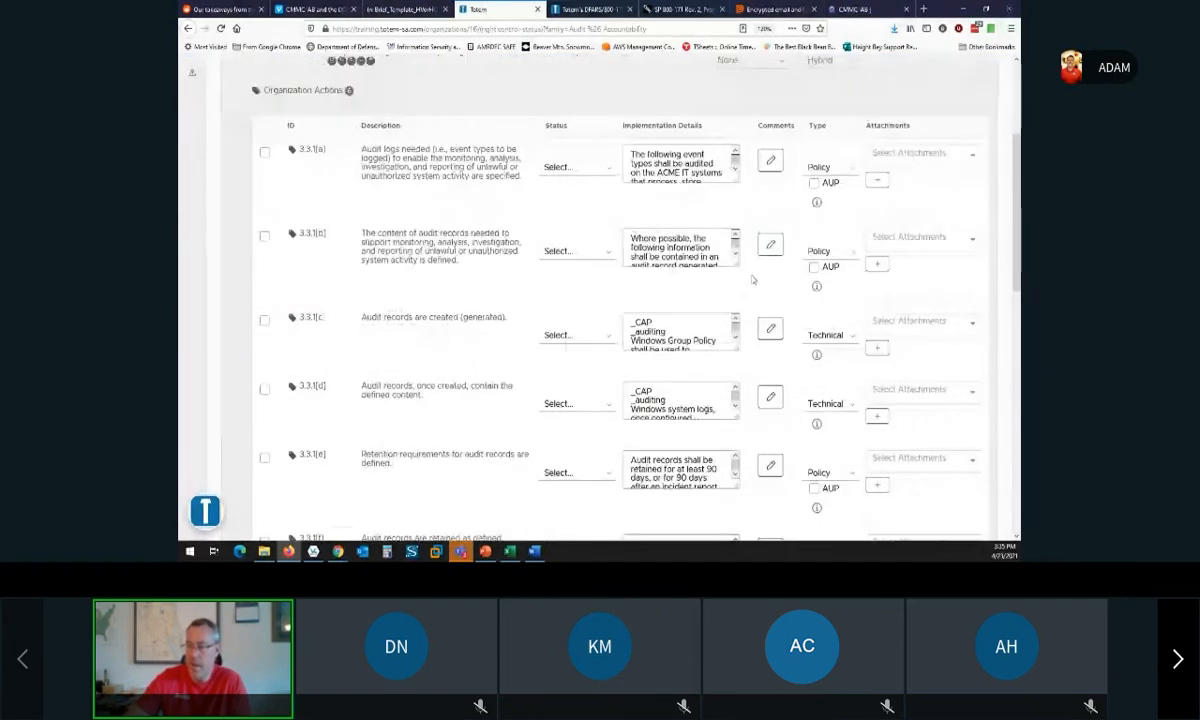
click(645, 330)
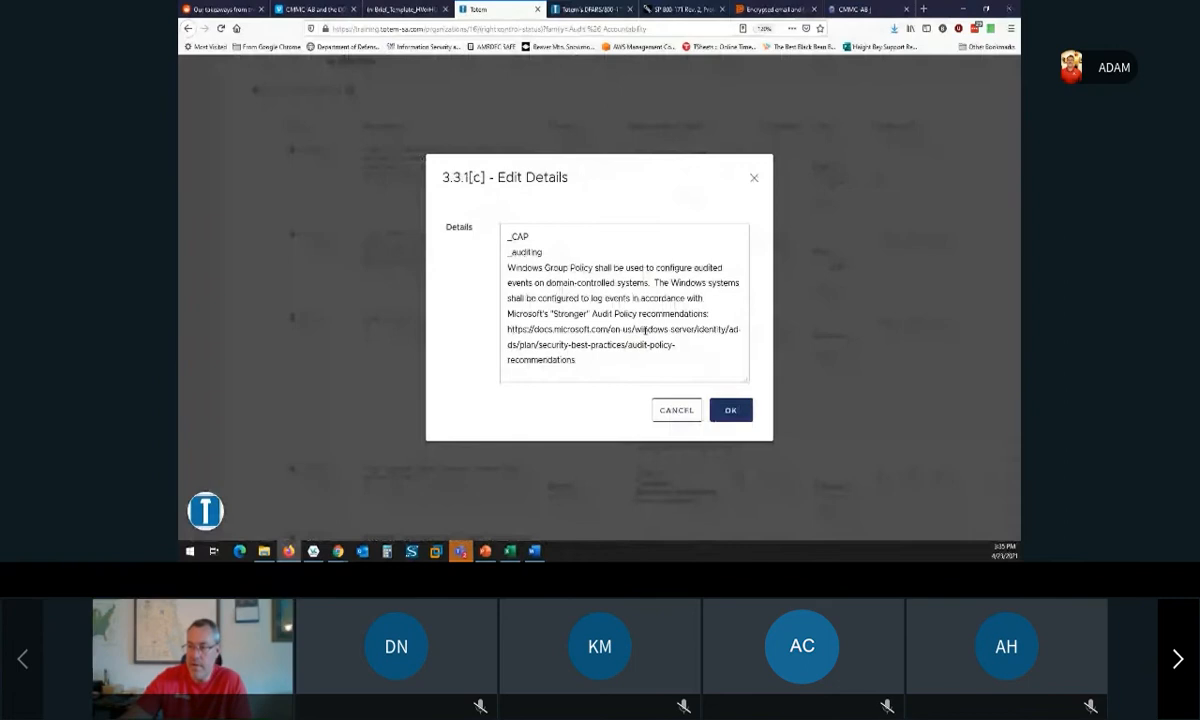
drag(507, 236, 543, 252)
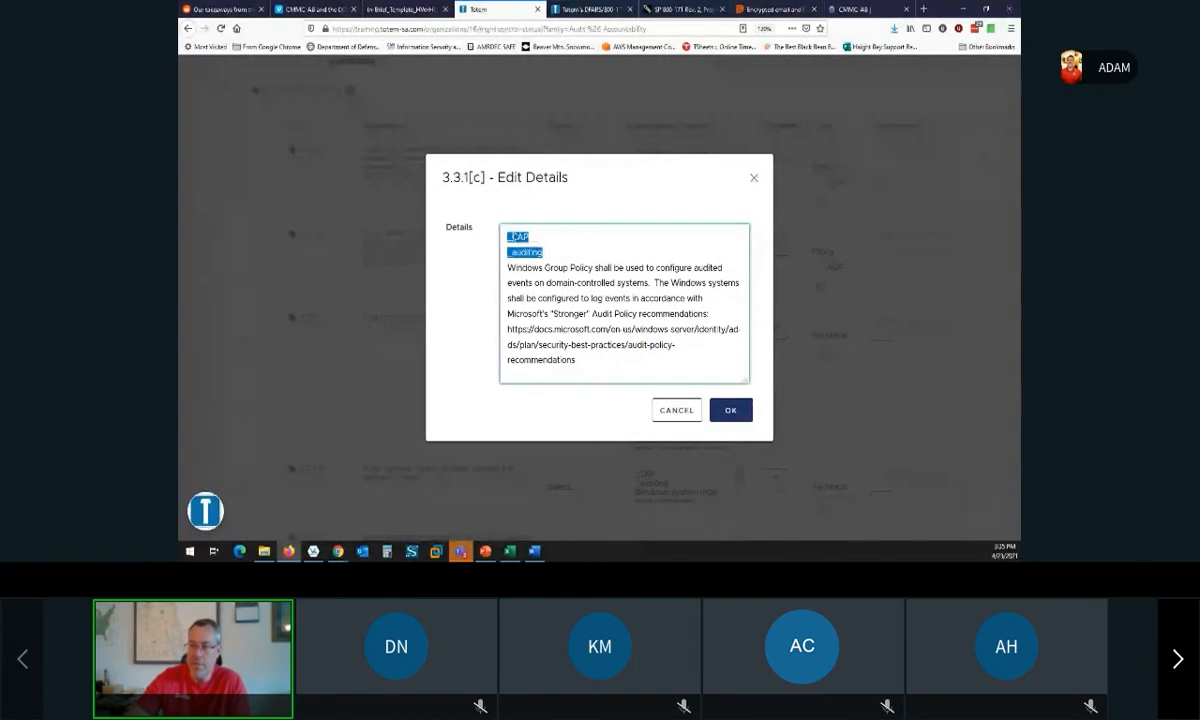
click(564, 249)
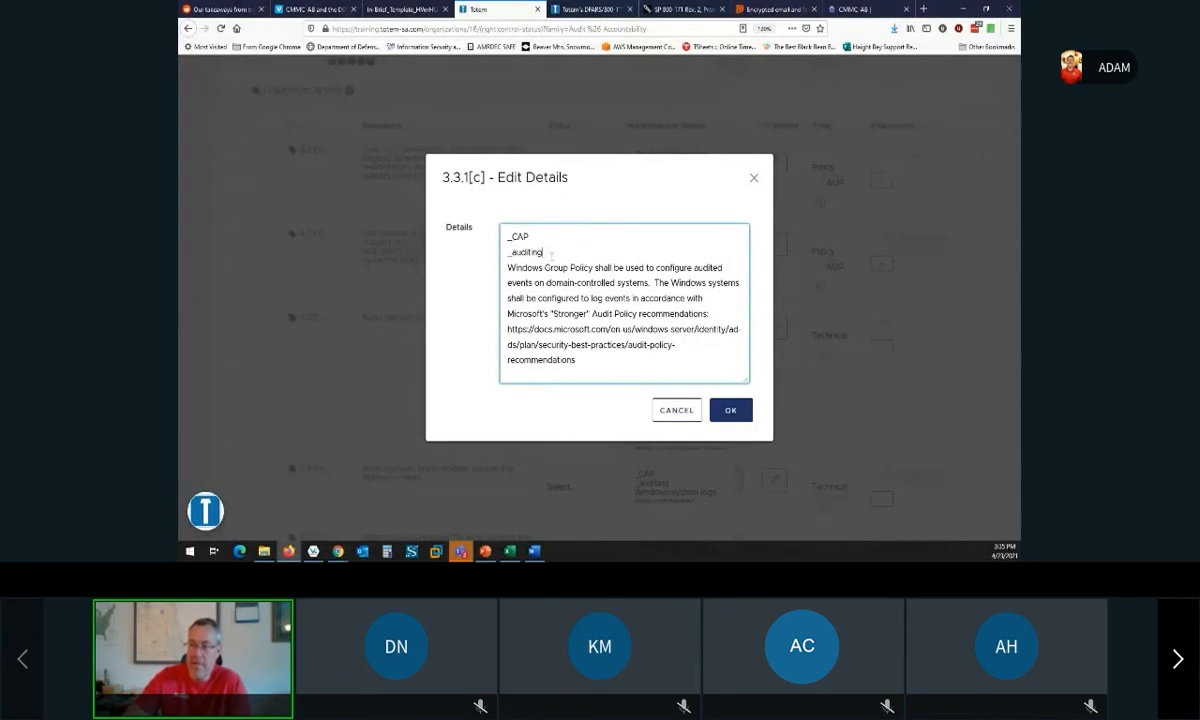
drag(550, 256, 506, 237)
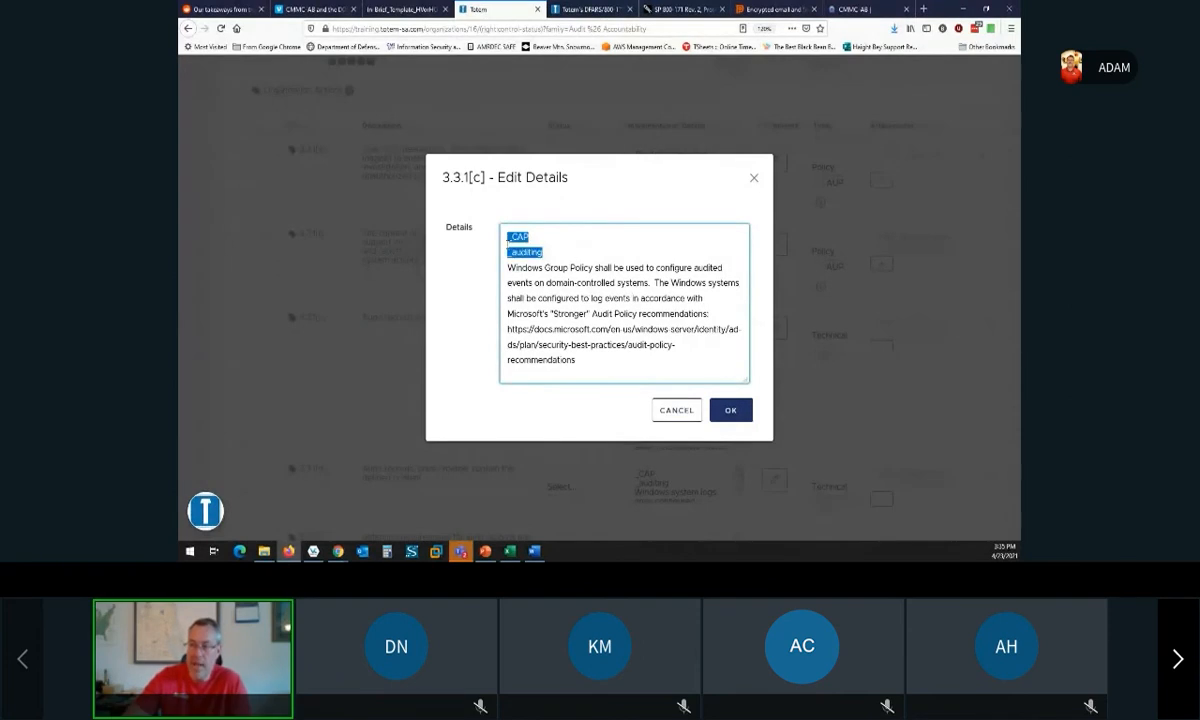
click(753, 181)
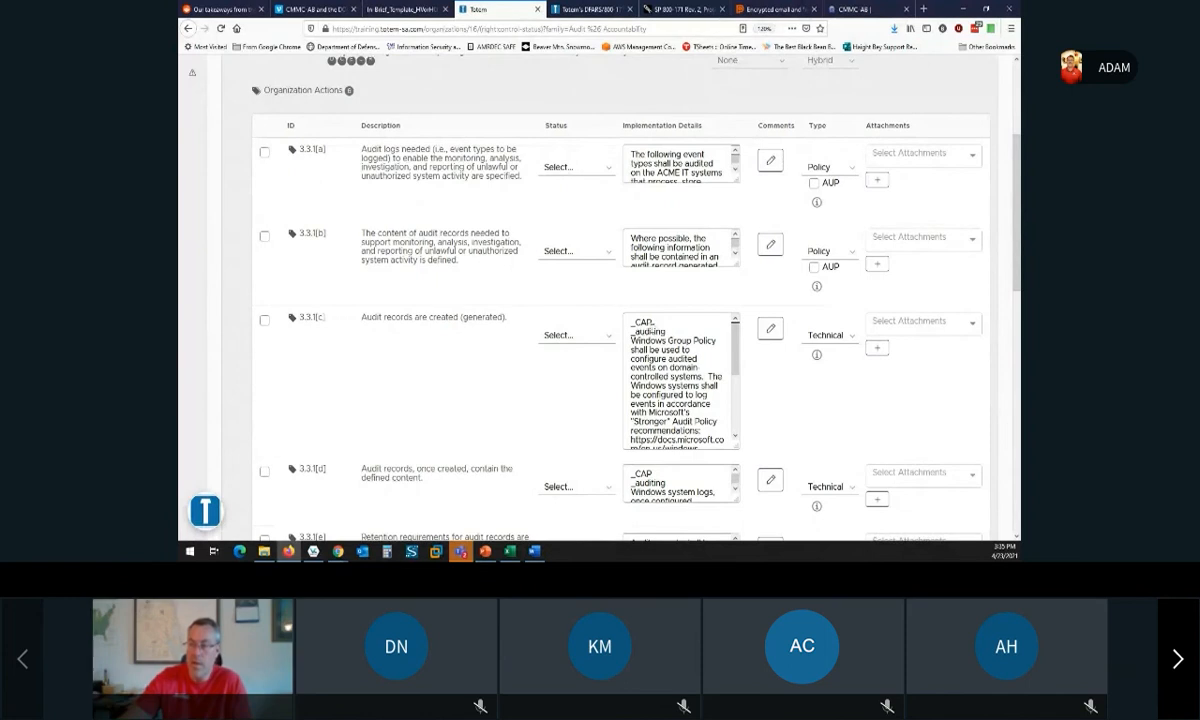
Reopen the 3.3.1[c] details, highlight the _CAP tag and the _auditing tag separately, and close without changes.
click(654, 323)
drag(531, 236, 509, 237)
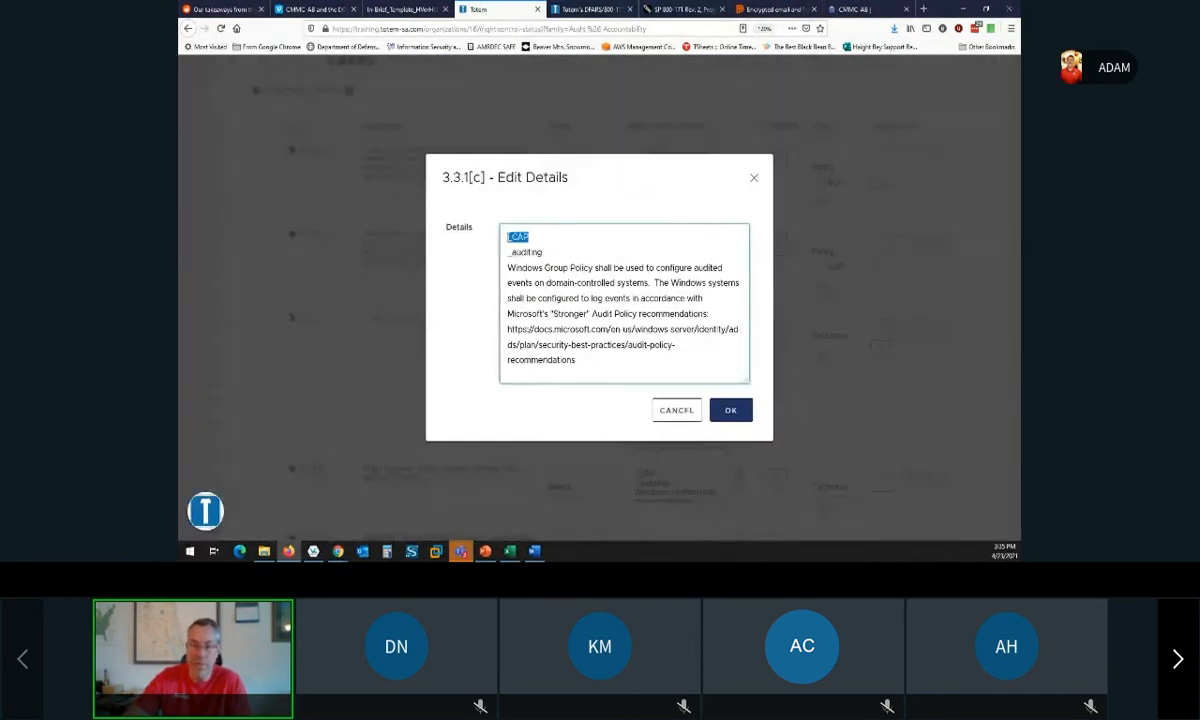
click(542, 252)
drag(512, 252, 502, 253)
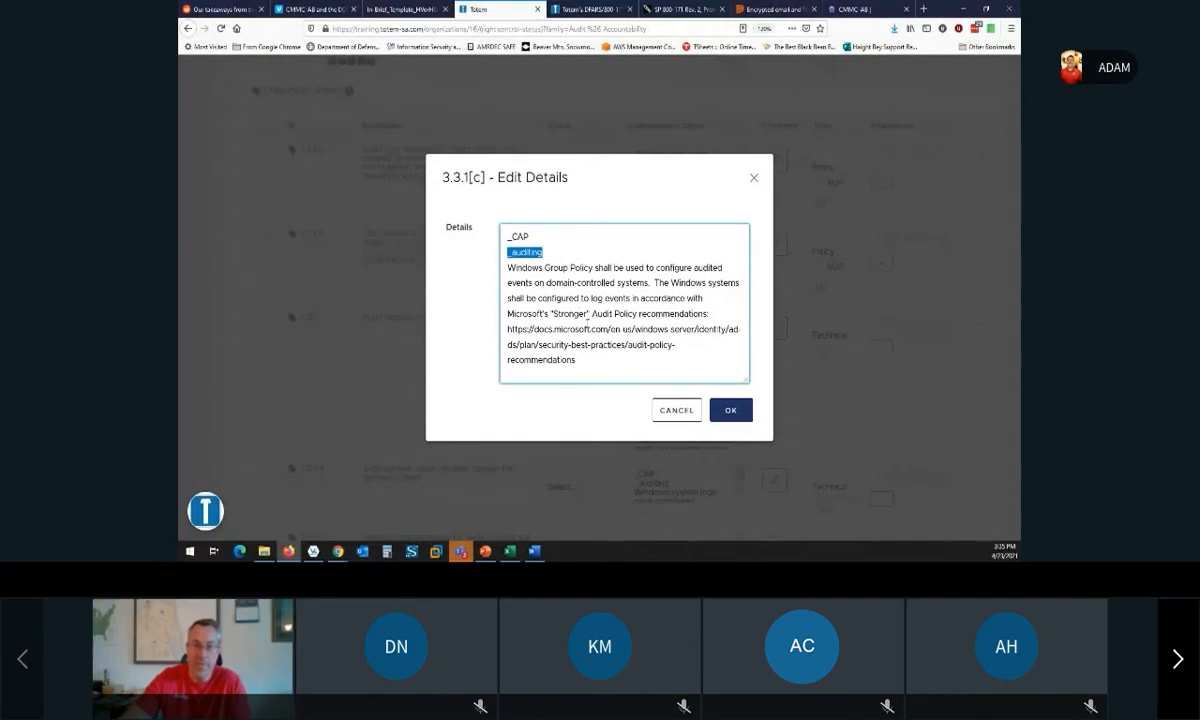
click(754, 179)
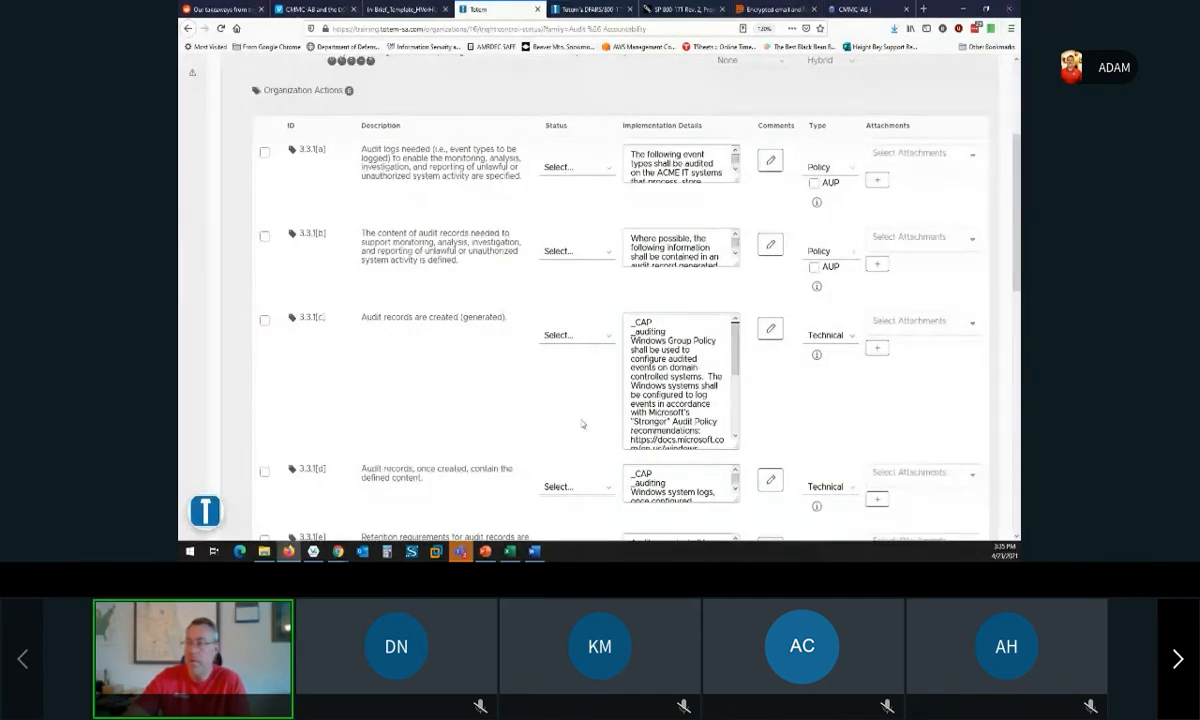
Collapse control 3.3.1 and clear the Audit & Accountability family filter from the control search.
scroll(583, 424, up, 5)
click(235, 249)
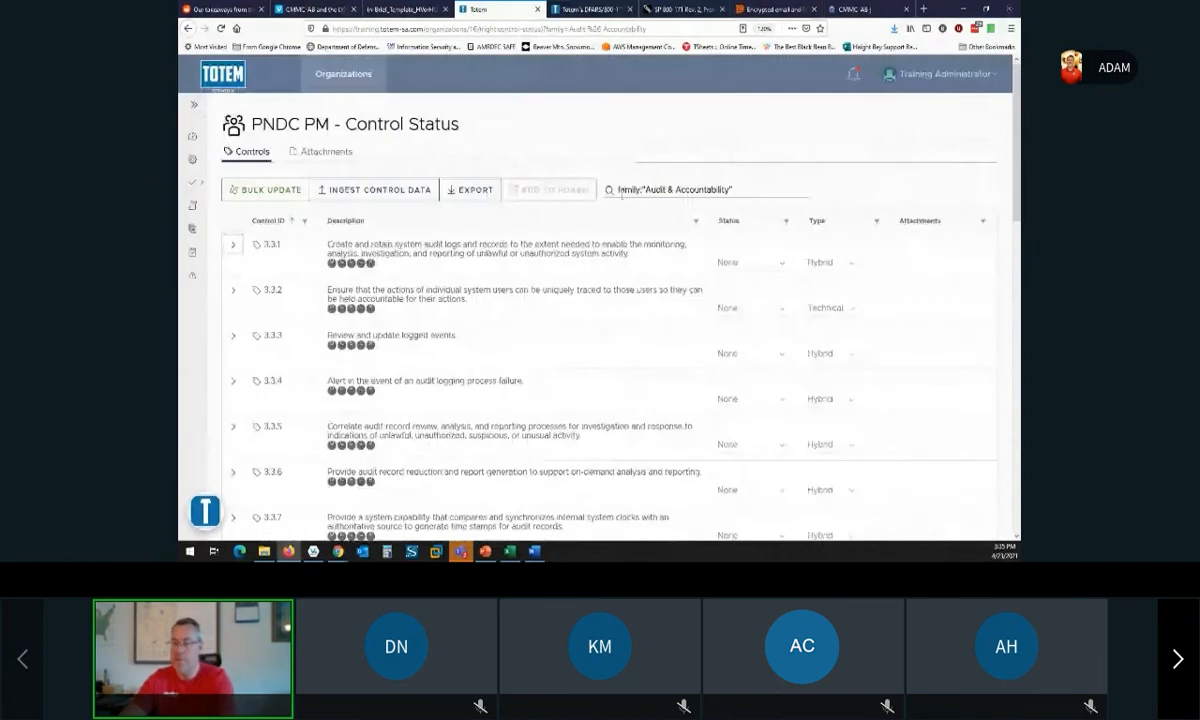
drag(746, 193, 602, 193)
key(BackSpace)
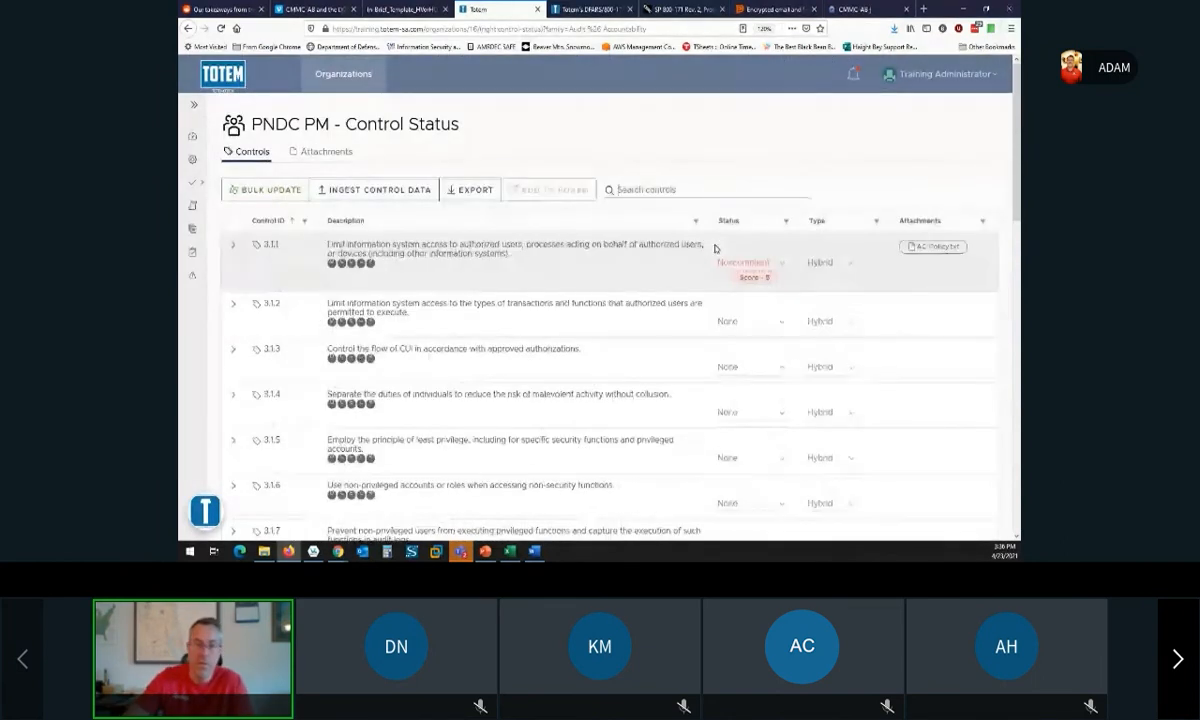
Search the controls for the tag _auditing.
click(647, 188)
text(auditin)
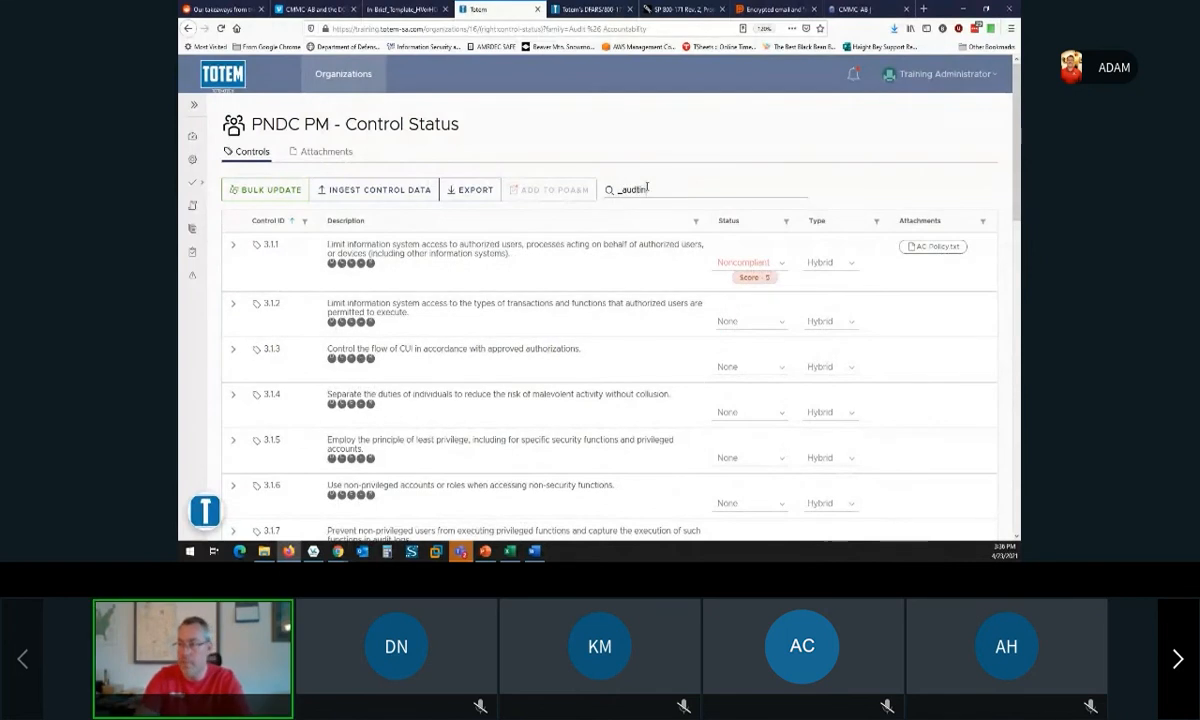
key(BackSpace)
key(BackSpace)
key(BackSpace)
key(BackSpace)
text(dit)
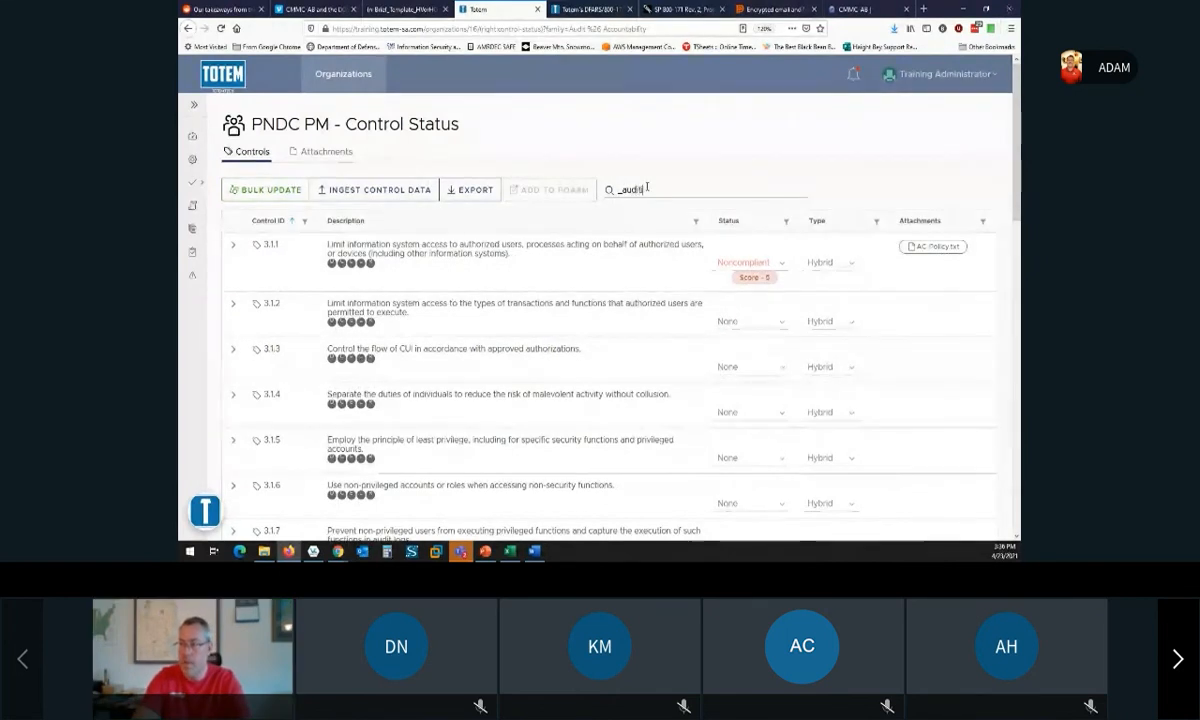
text(ing)
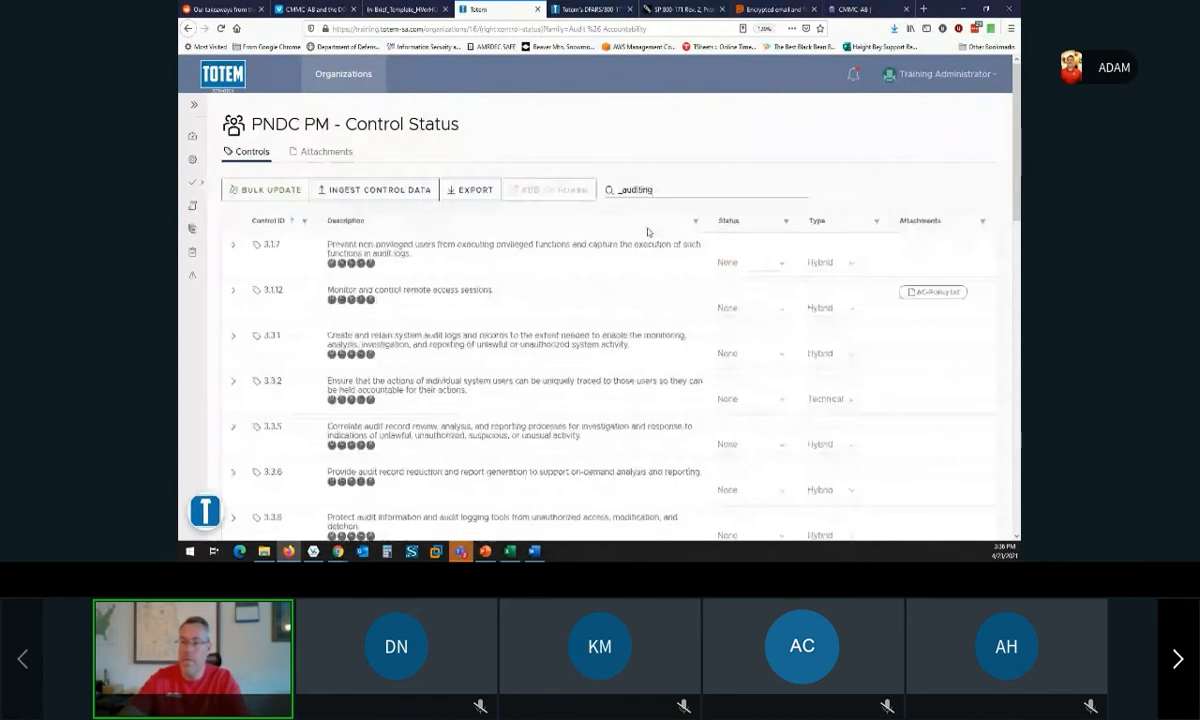
Review the controls tagged _auditing and expand control 3.1.7 to show its organization actions.
scroll(613, 406, down, 6)
scroll(613, 406, up, 3)
scroll(613, 408, down, 1)
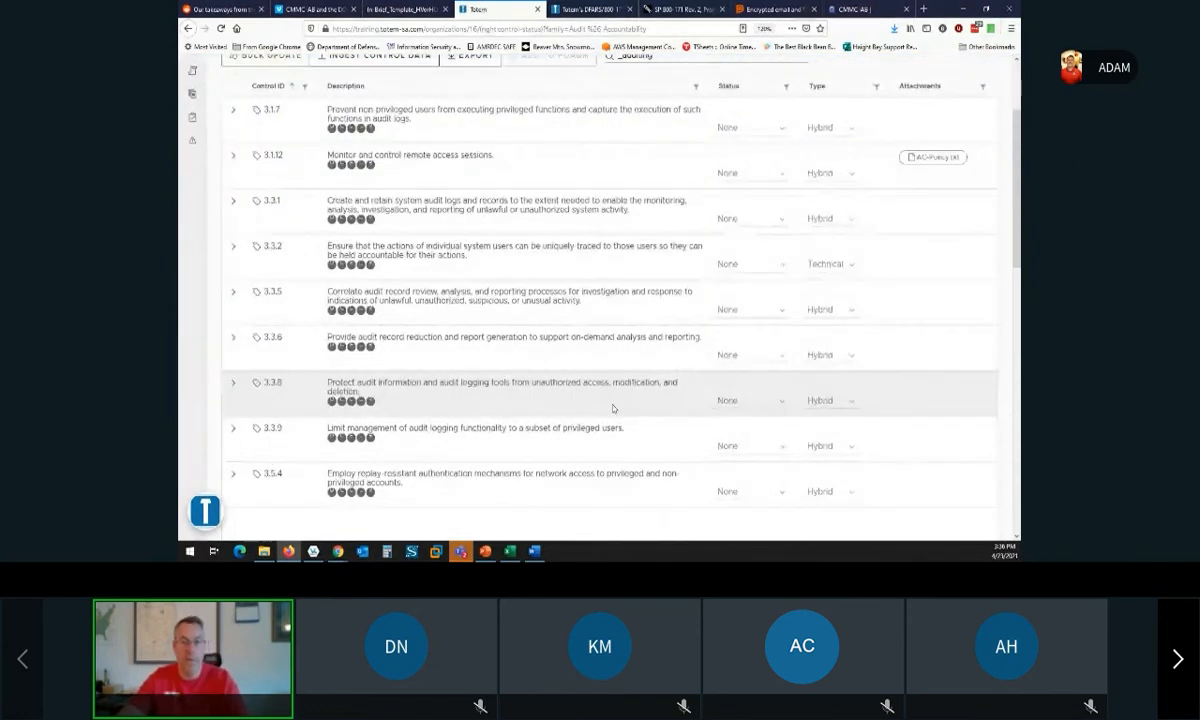
click(235, 113)
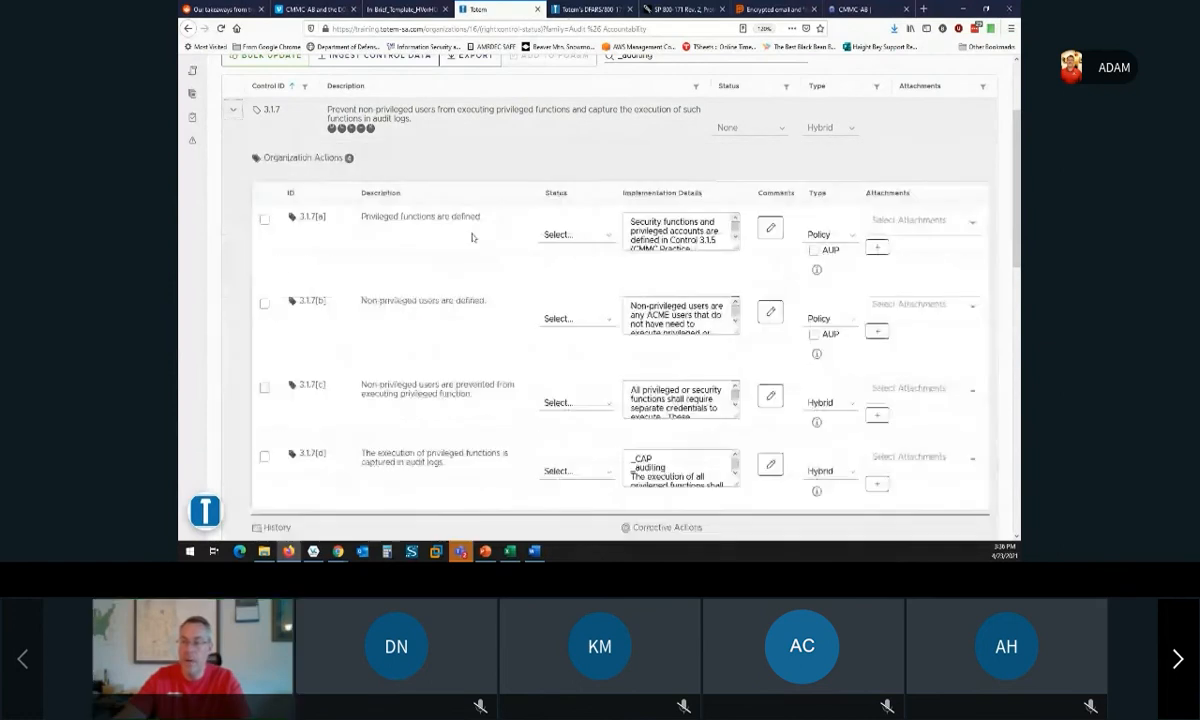
Switch to the PowerPoint workshop deck and go to slide 29, "Compliance Methodology Step 3: Build the Plans".
click(485, 551)
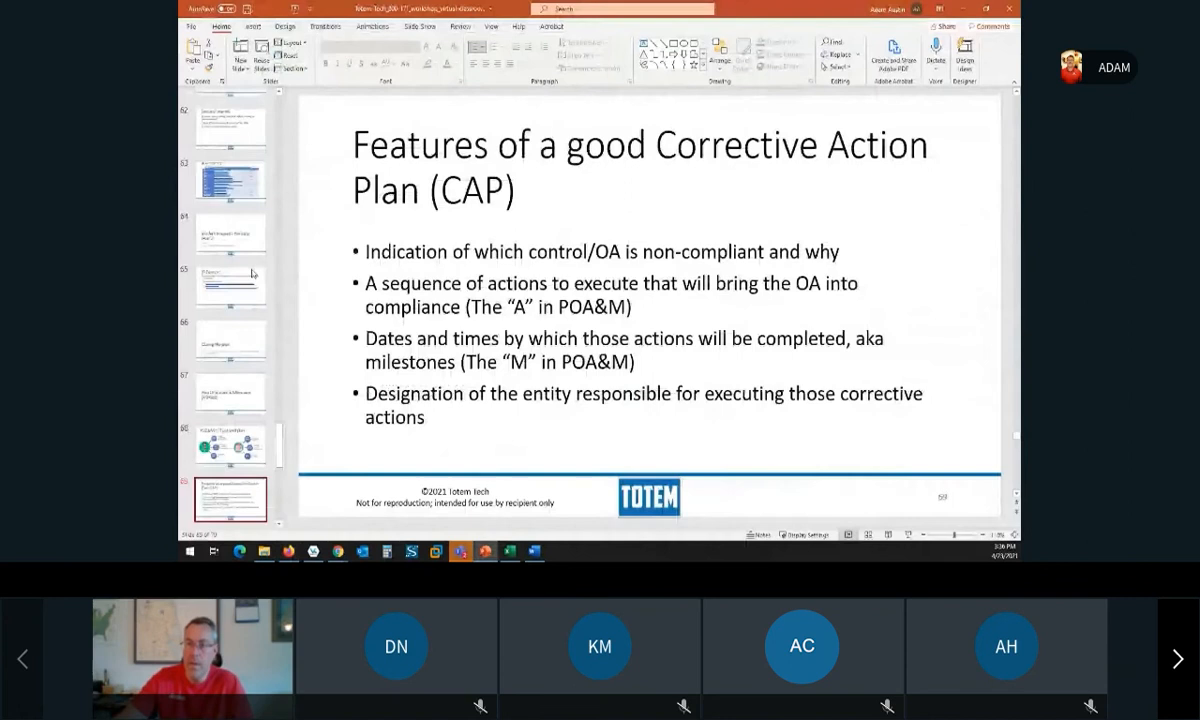
scroll(258, 287, up, 5)
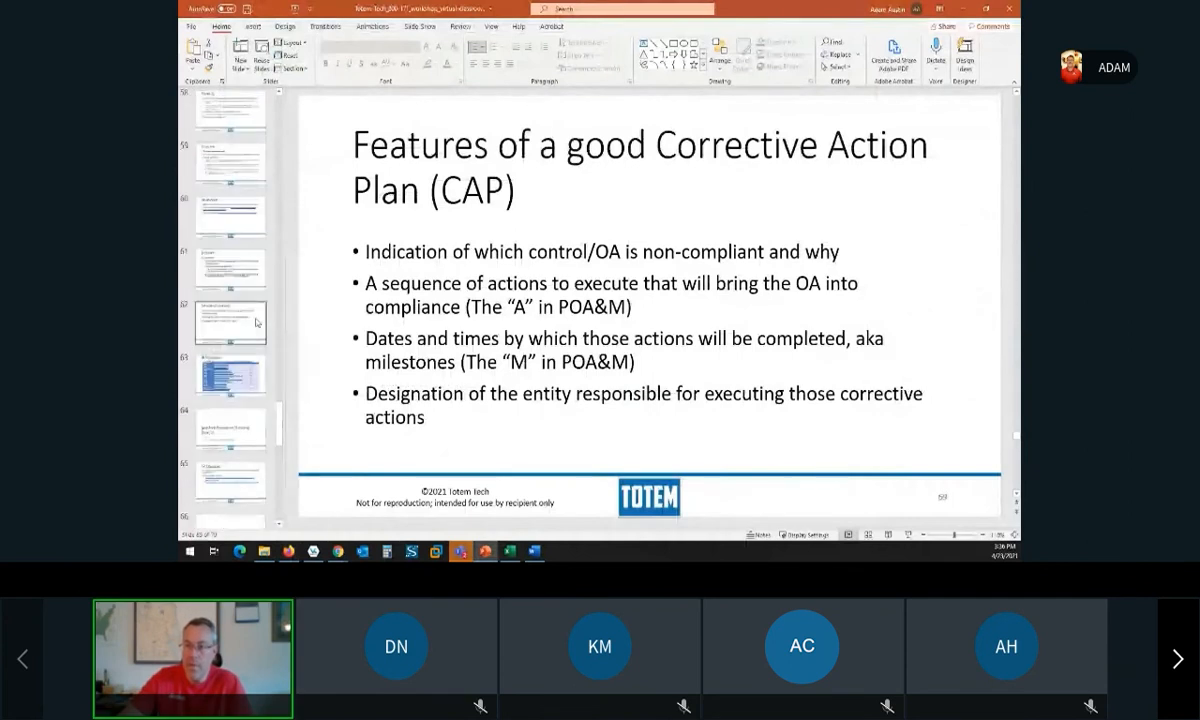
scroll(258, 323, up, 10)
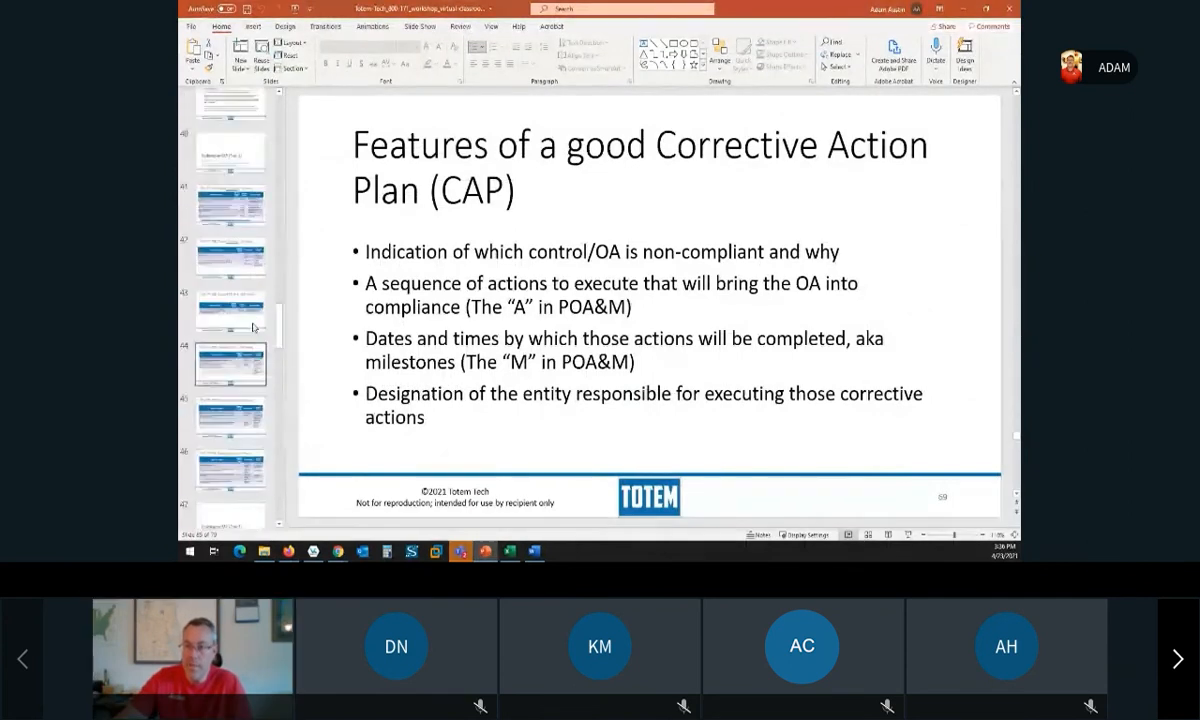
scroll(250, 340, up, 3)
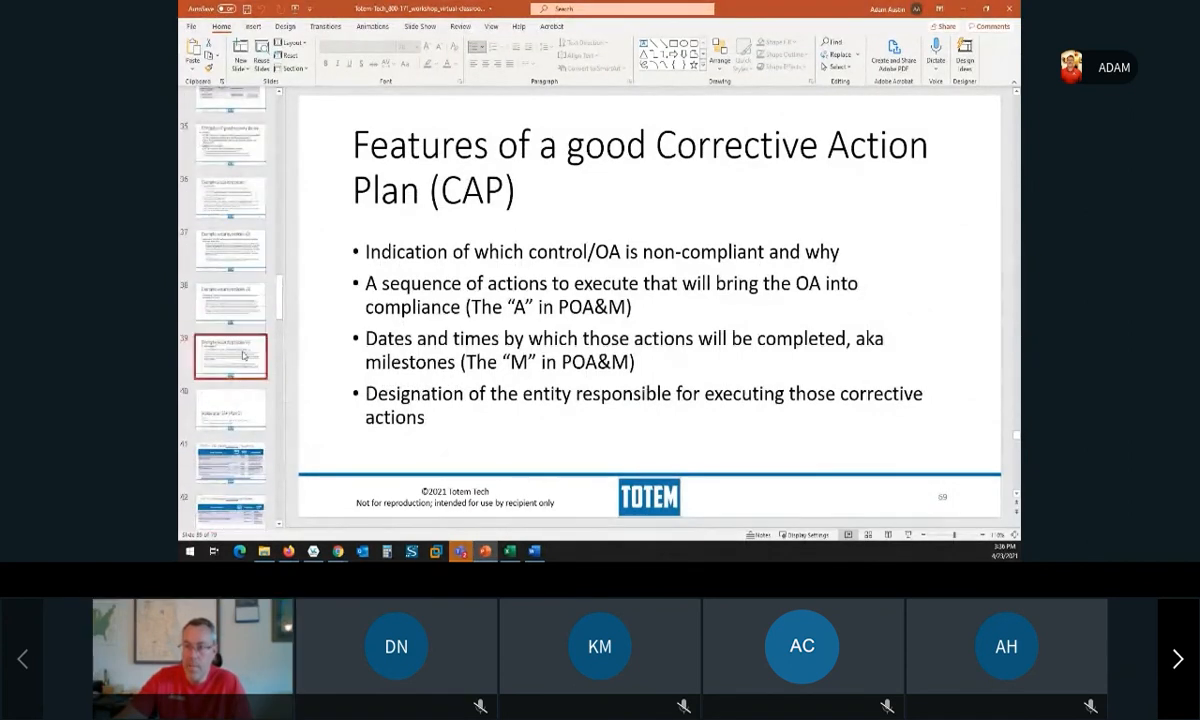
click(243, 355)
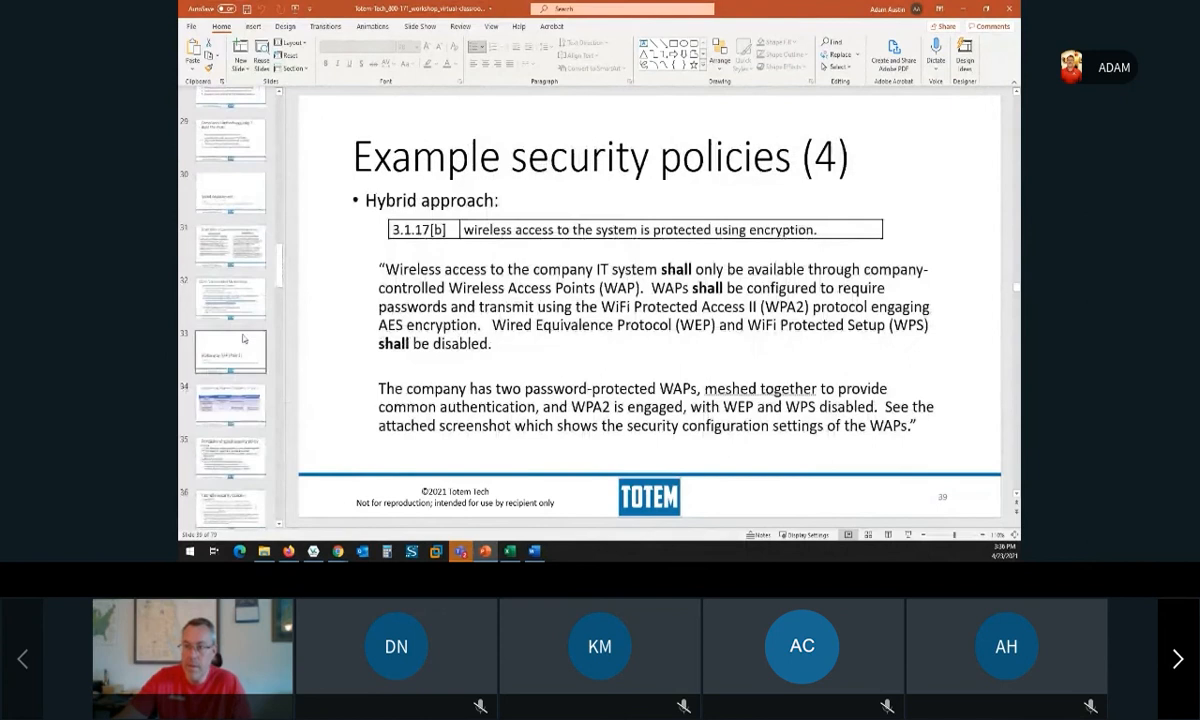
scroll(243, 339, up, 2)
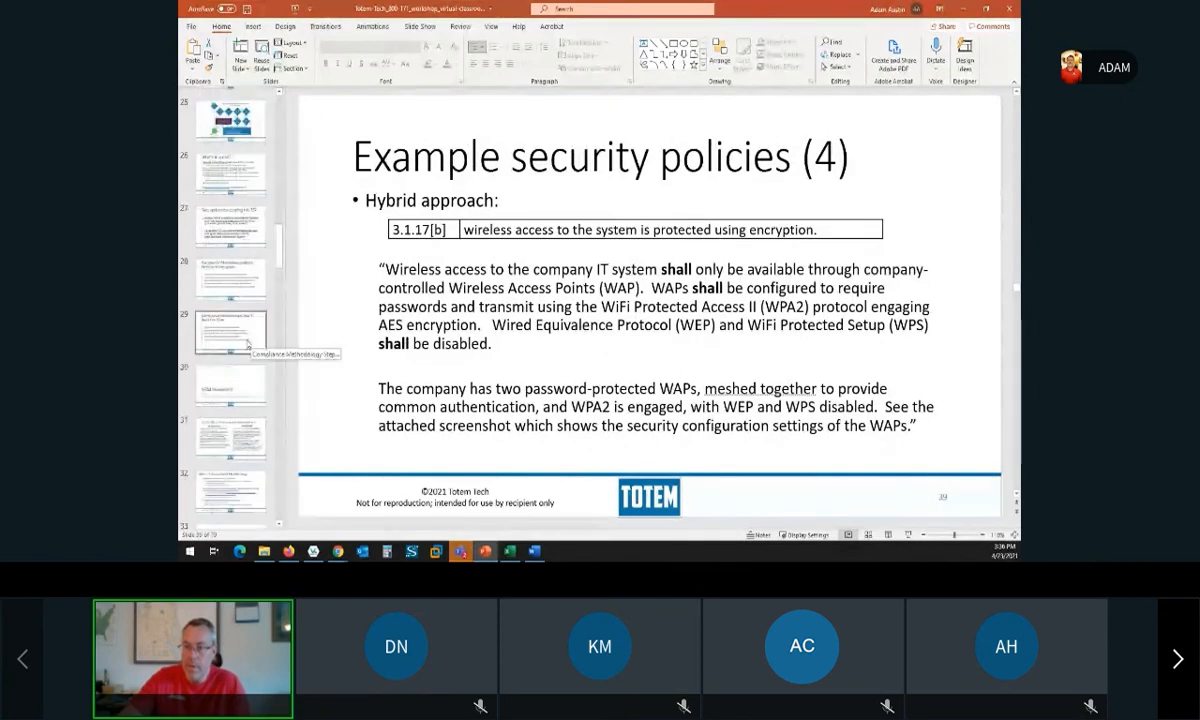
click(245, 340)
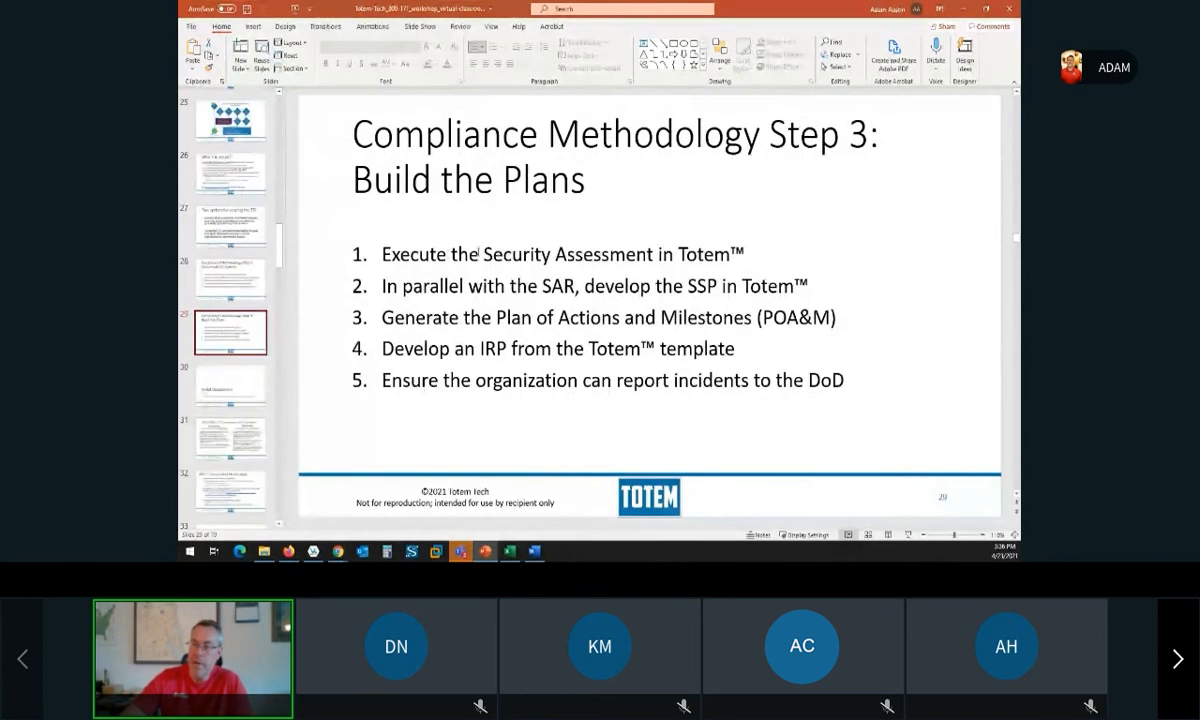
On slide 29, highlight the Security Assessment and SSP lines alternately with the POA&M text to relate them.
drag(482, 254, 819, 286)
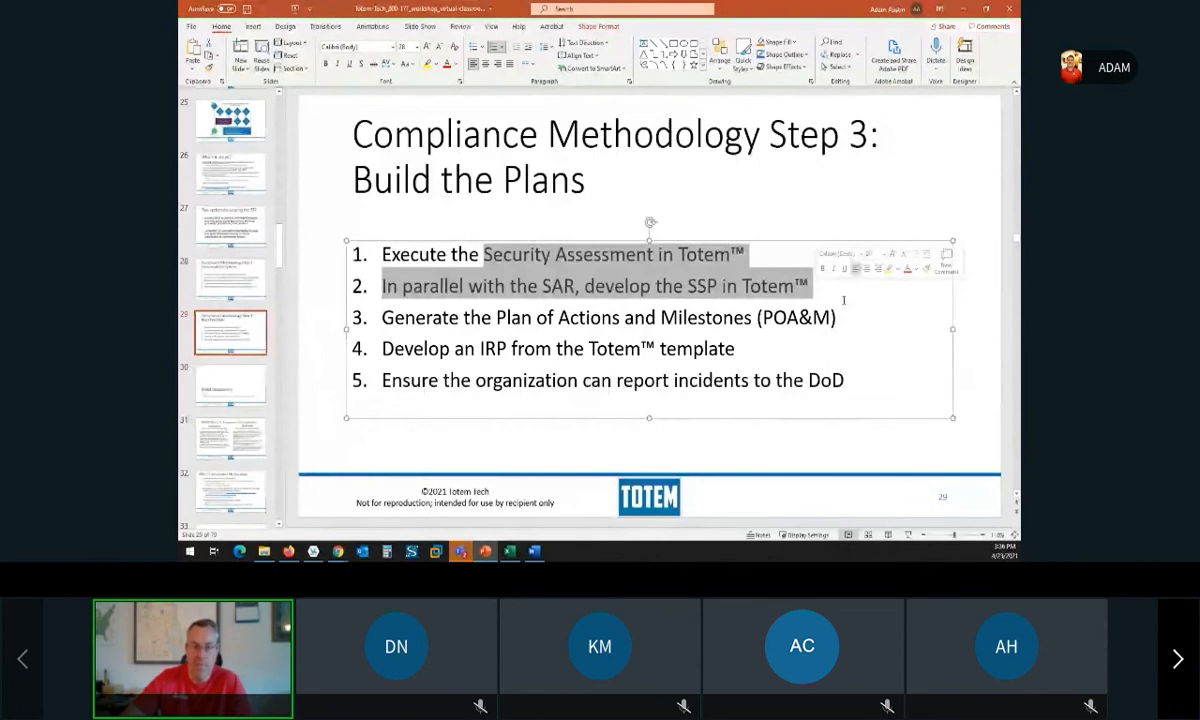
click(770, 318)
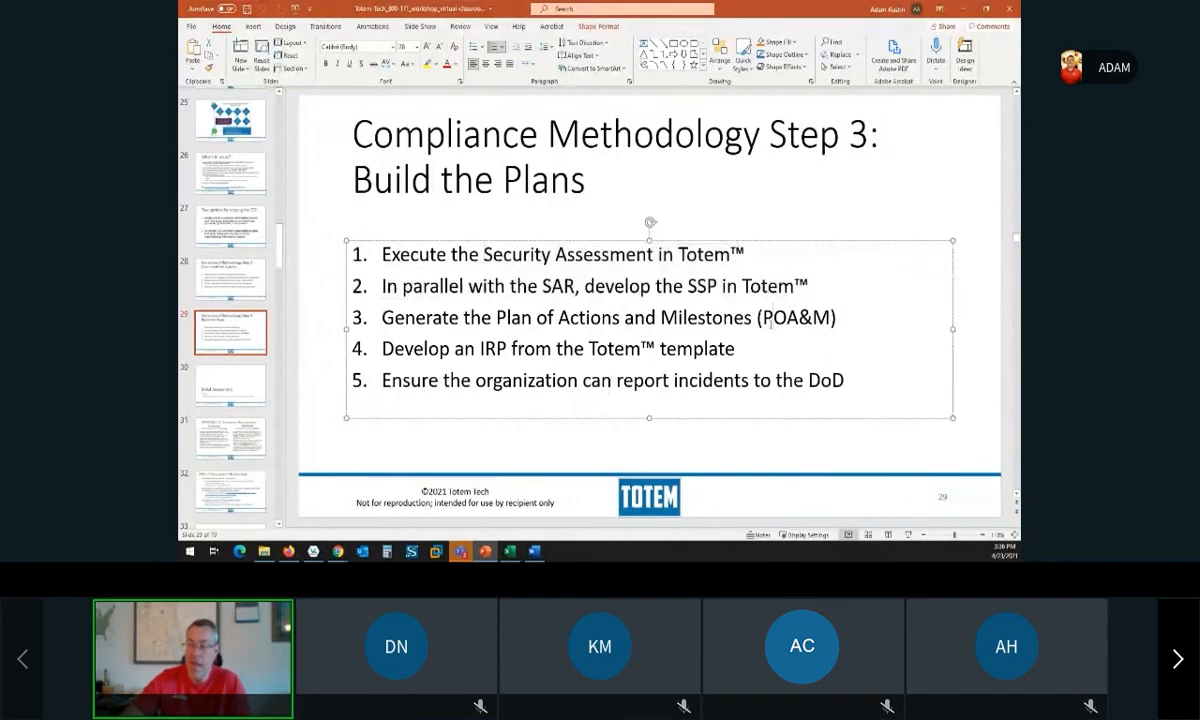
drag(763, 318, 830, 317)
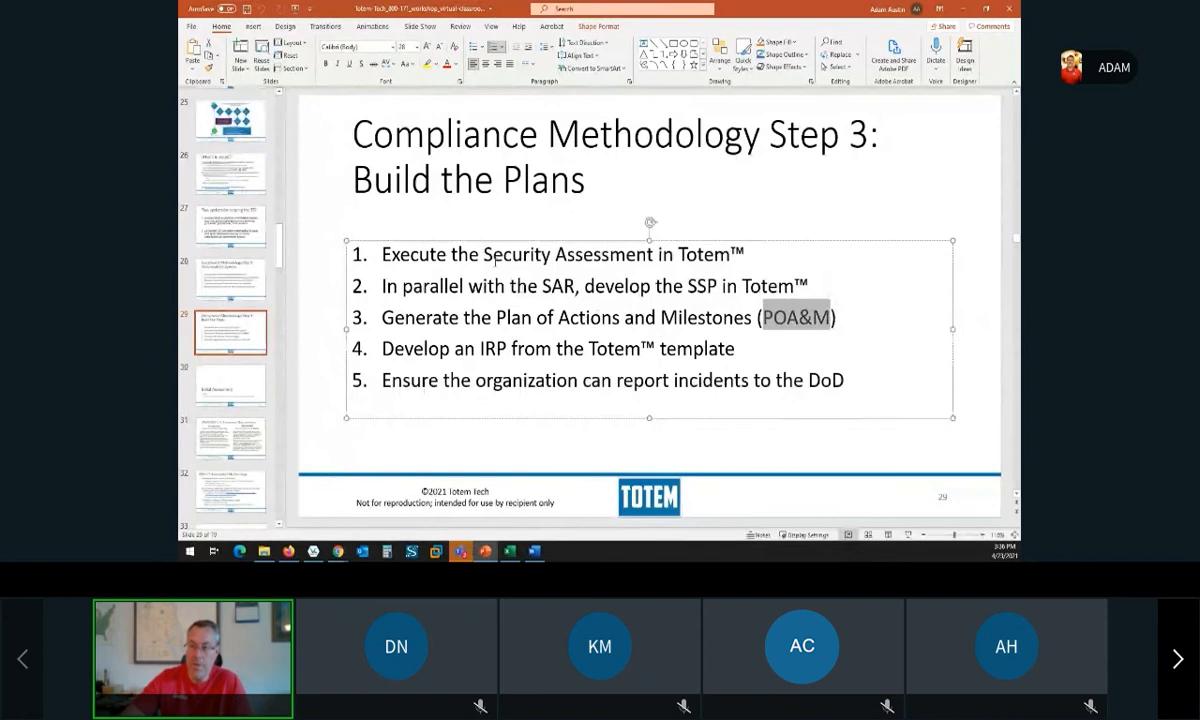
drag(483, 254, 760, 287)
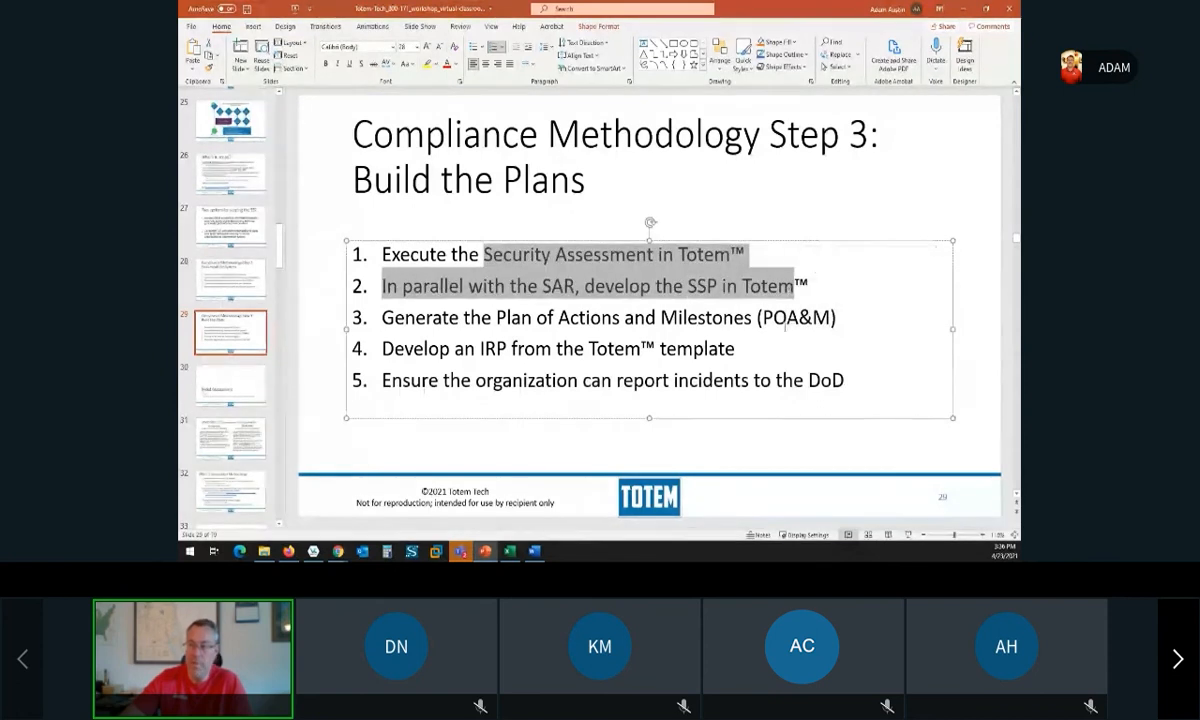
drag(764, 317, 831, 318)
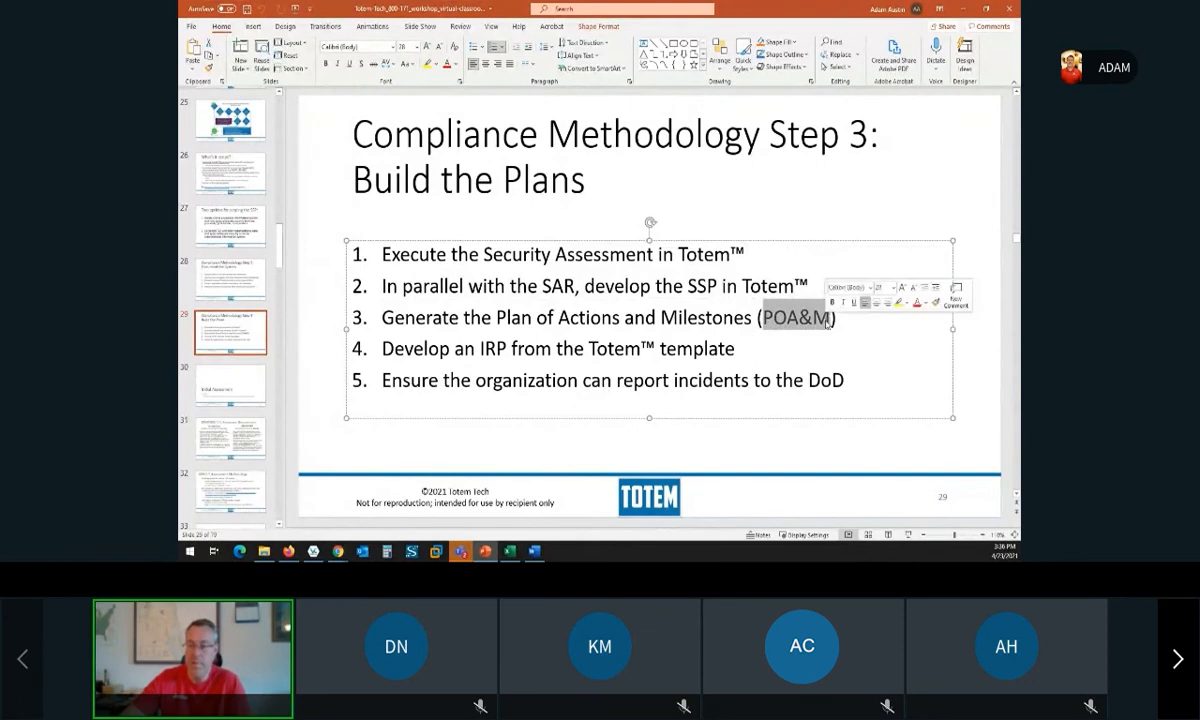
Switch back to Totem in Firefox, mark organization action 3.1.7[d] as Noncompliant, and collapse control 3.1.7.
click(290, 552)
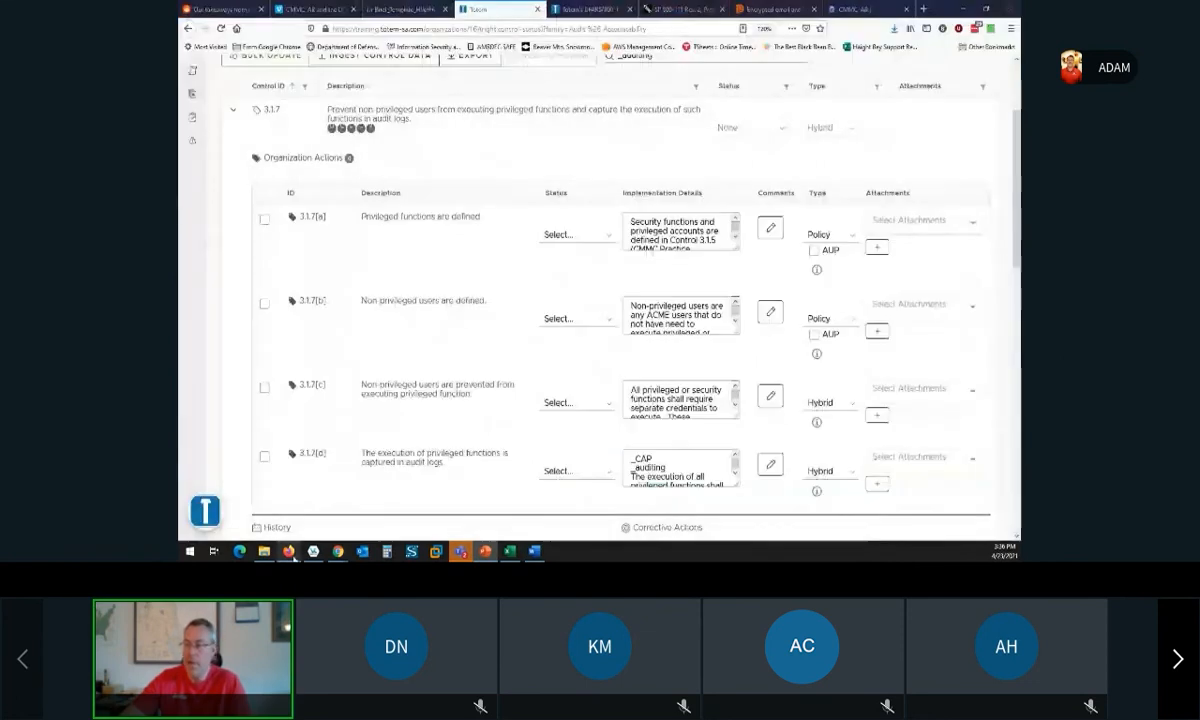
scroll(498, 369, up, 1)
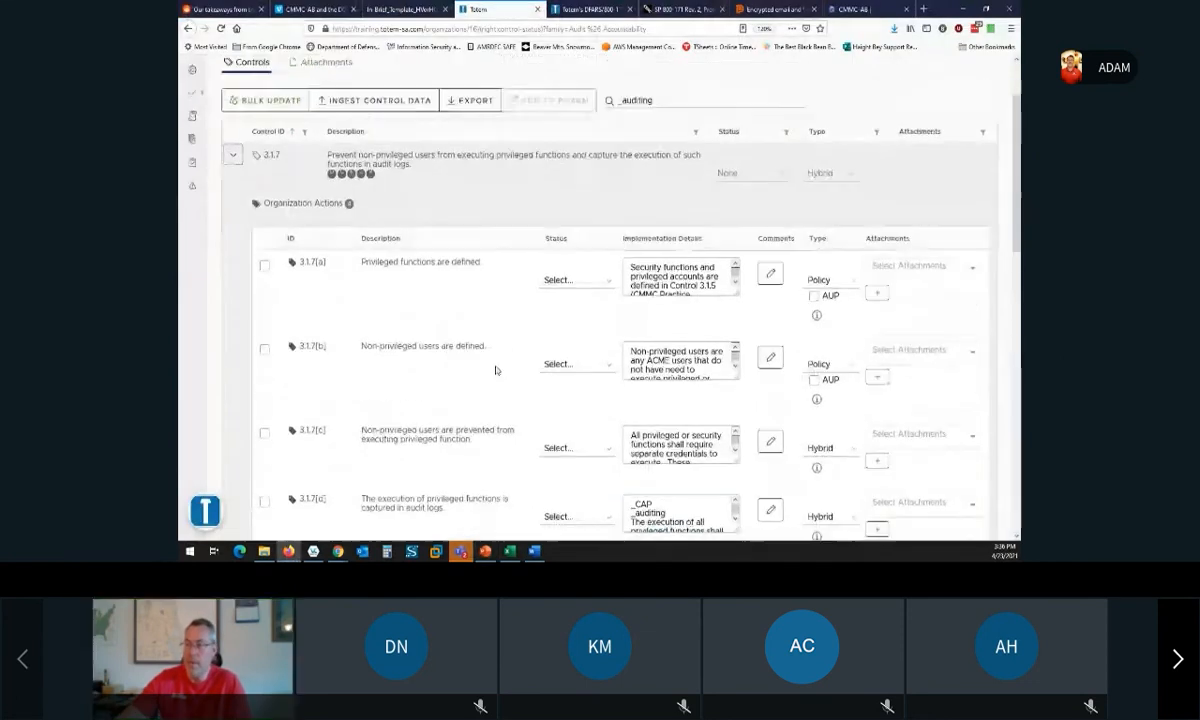
scroll(480, 365, down, 3)
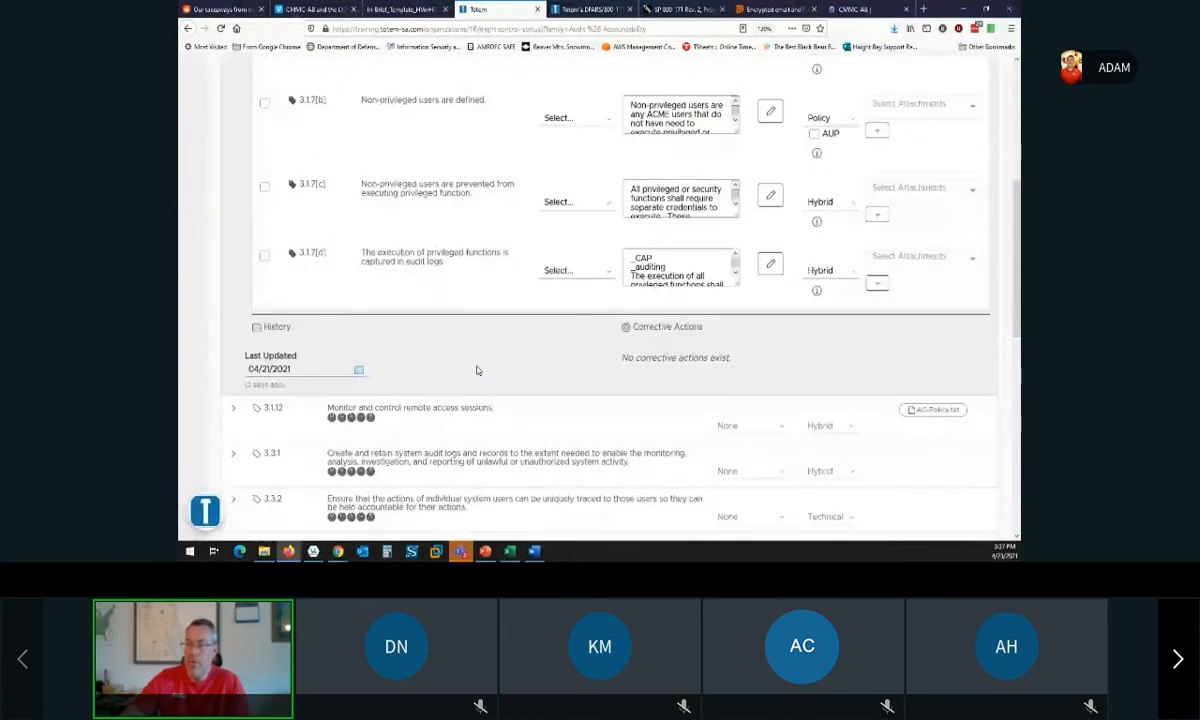
scroll(517, 366, up, 1)
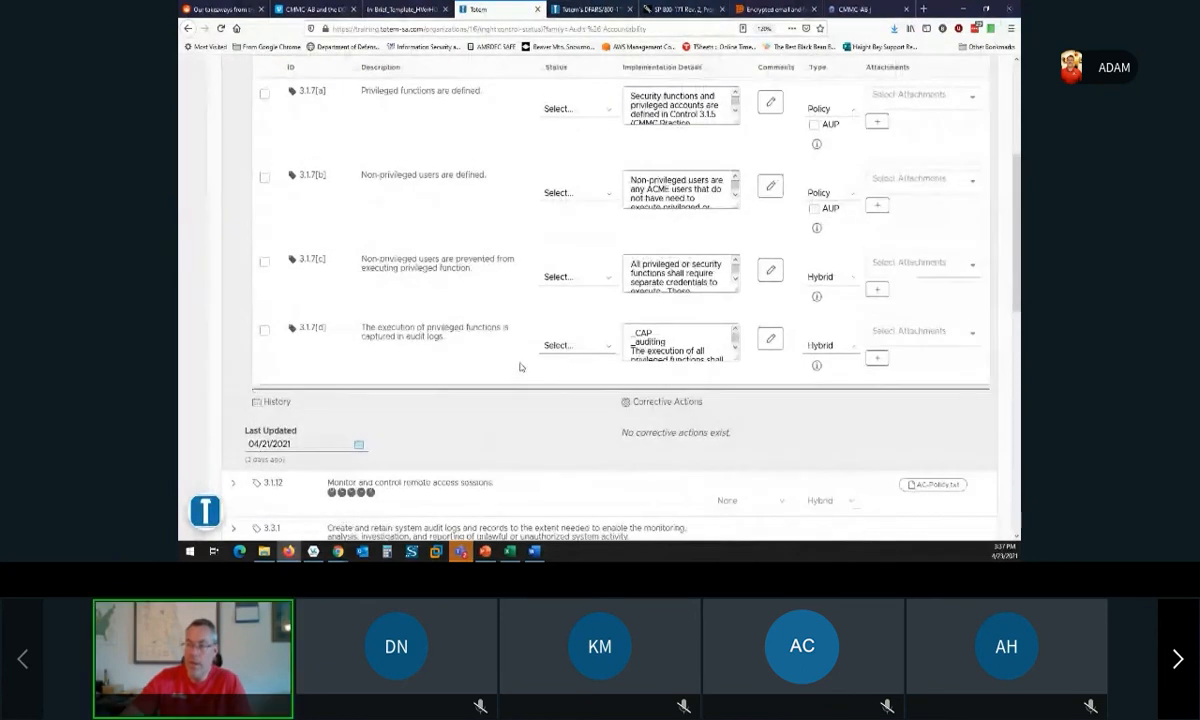
scroll(520, 367, up, 1)
click(565, 403)
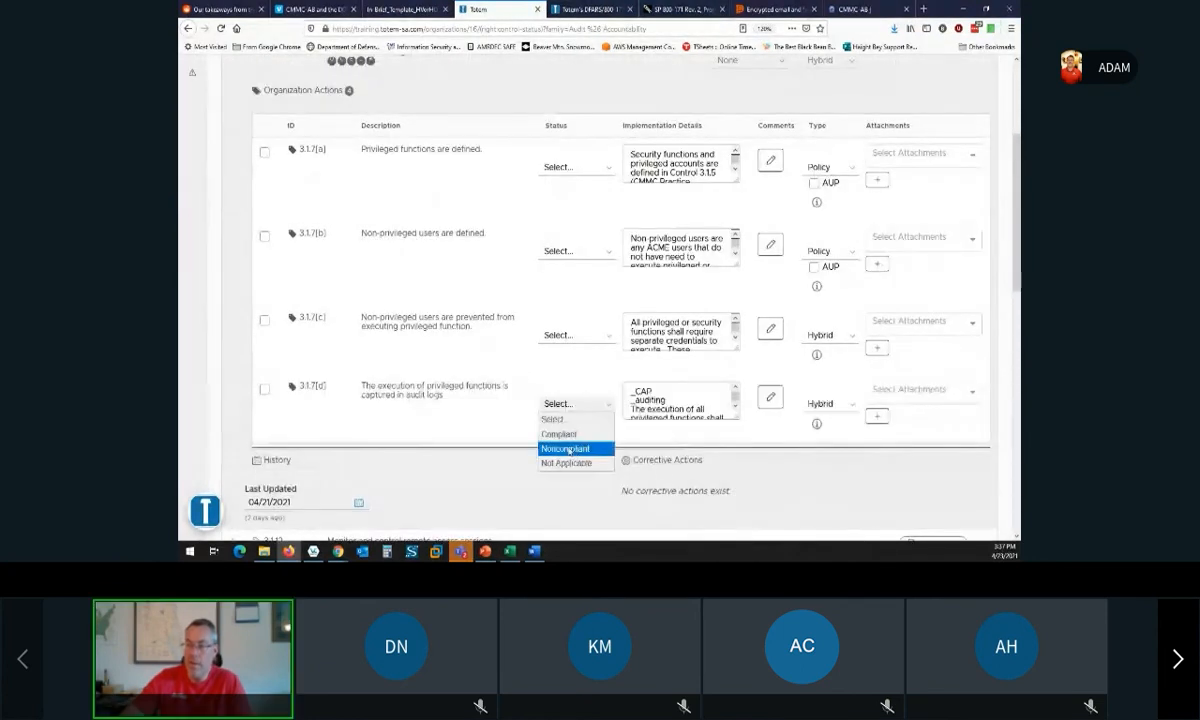
click(566, 448)
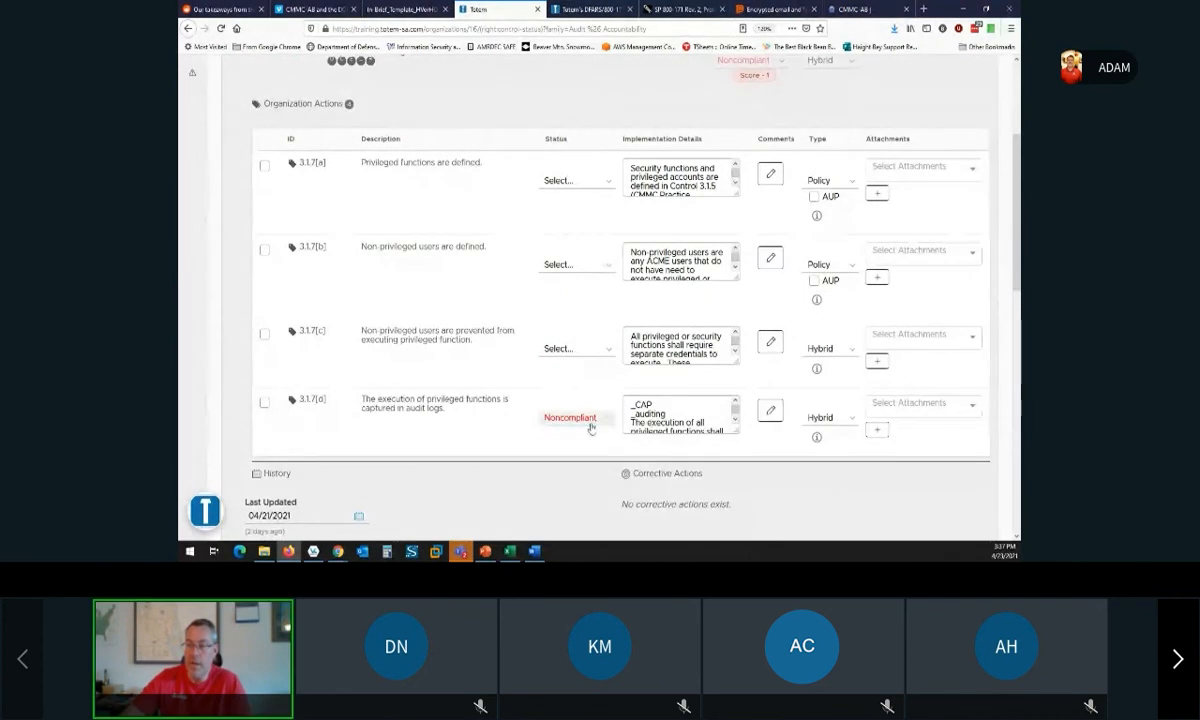
scroll(460, 415, up, 1)
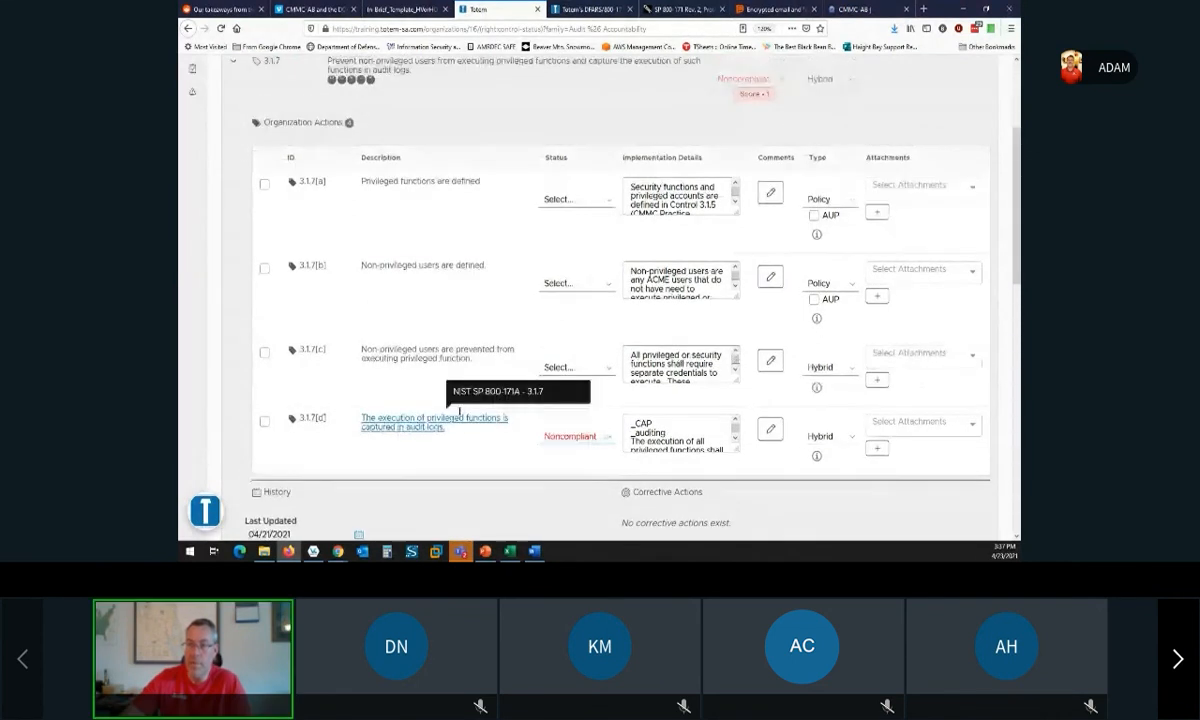
scroll(460, 410, up, 3)
click(234, 180)
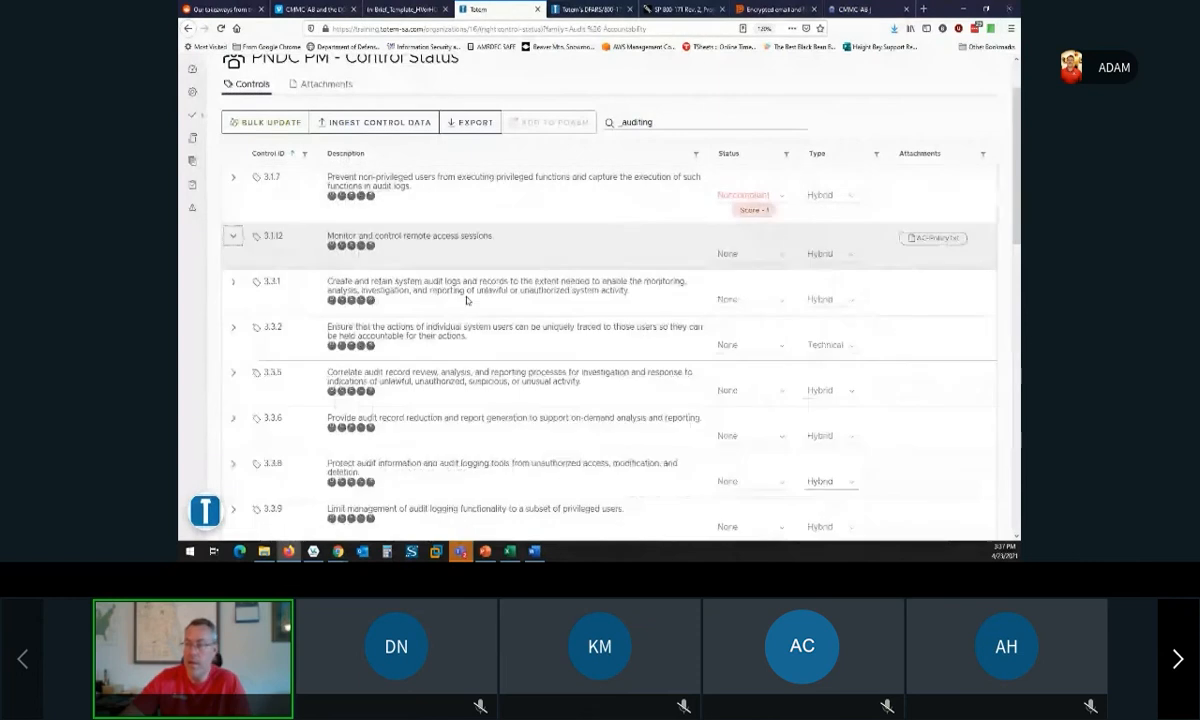
Expand control 3.1.12, set the _CAP-tagged action 3.1.12[d] on monitoring remote access sessions to Noncompliant, and collapse the control.
click(234, 236)
scroll(557, 322, down, 3)
scroll(558, 322, down, 1)
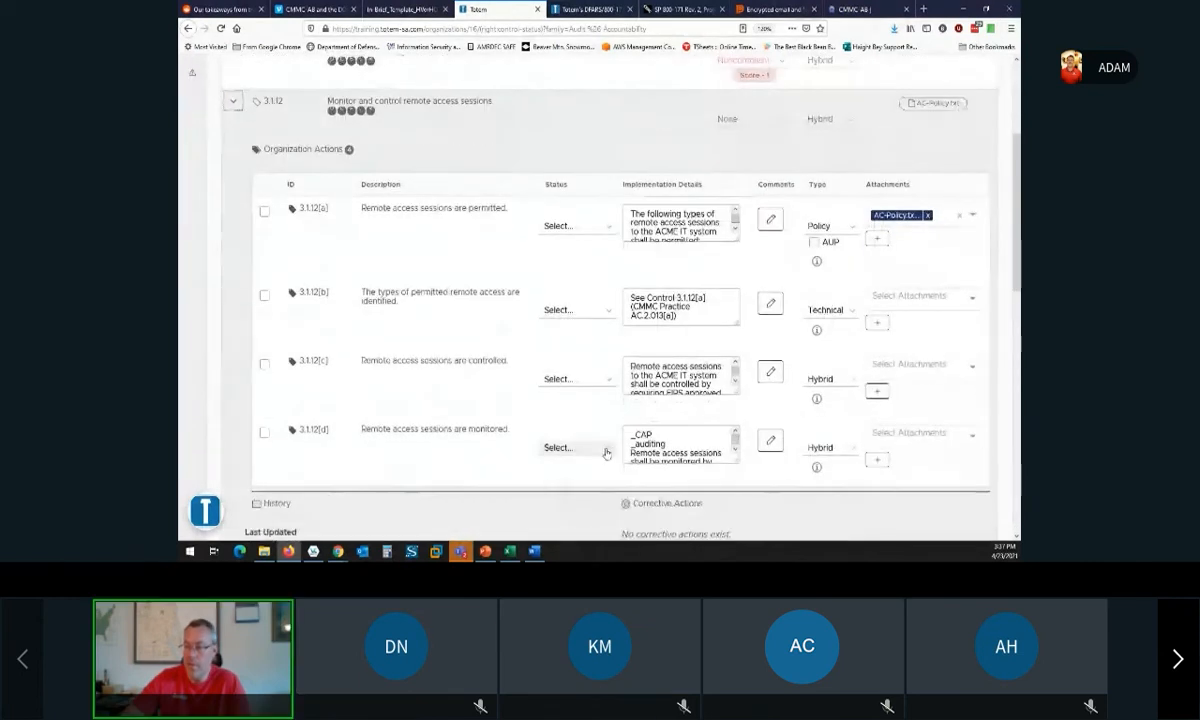
click(575, 460)
click(576, 490)
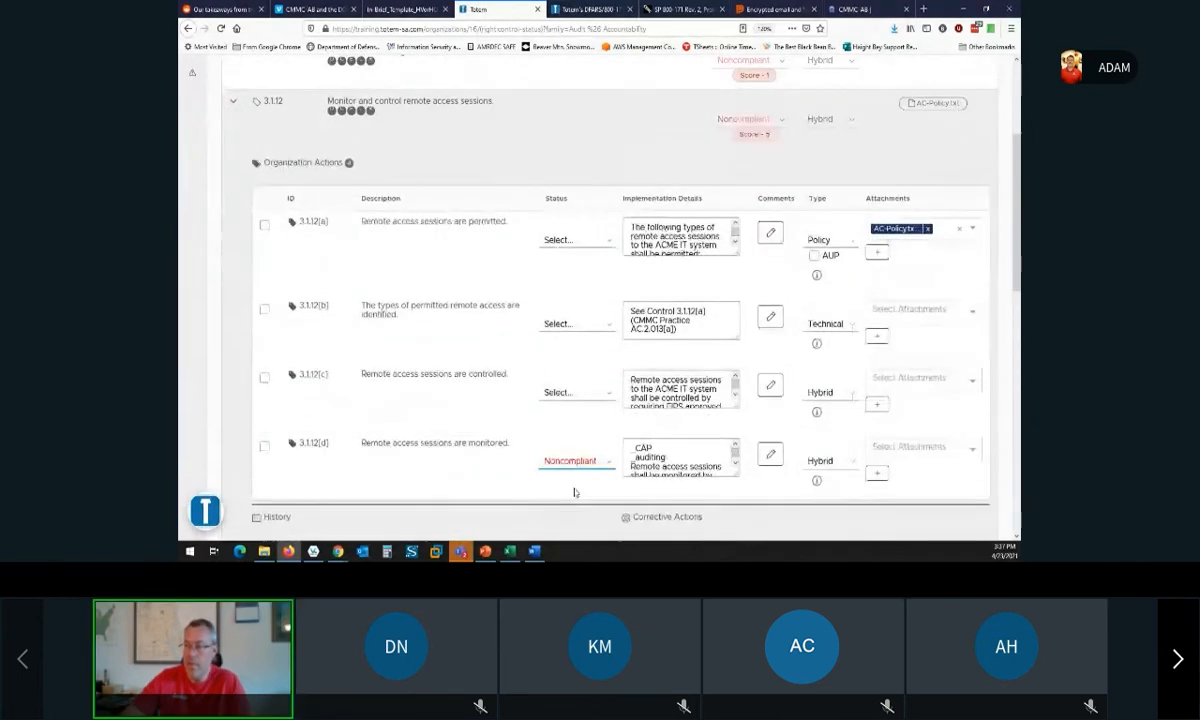
scroll(518, 449, up, 1)
scroll(518, 449, up, 3)
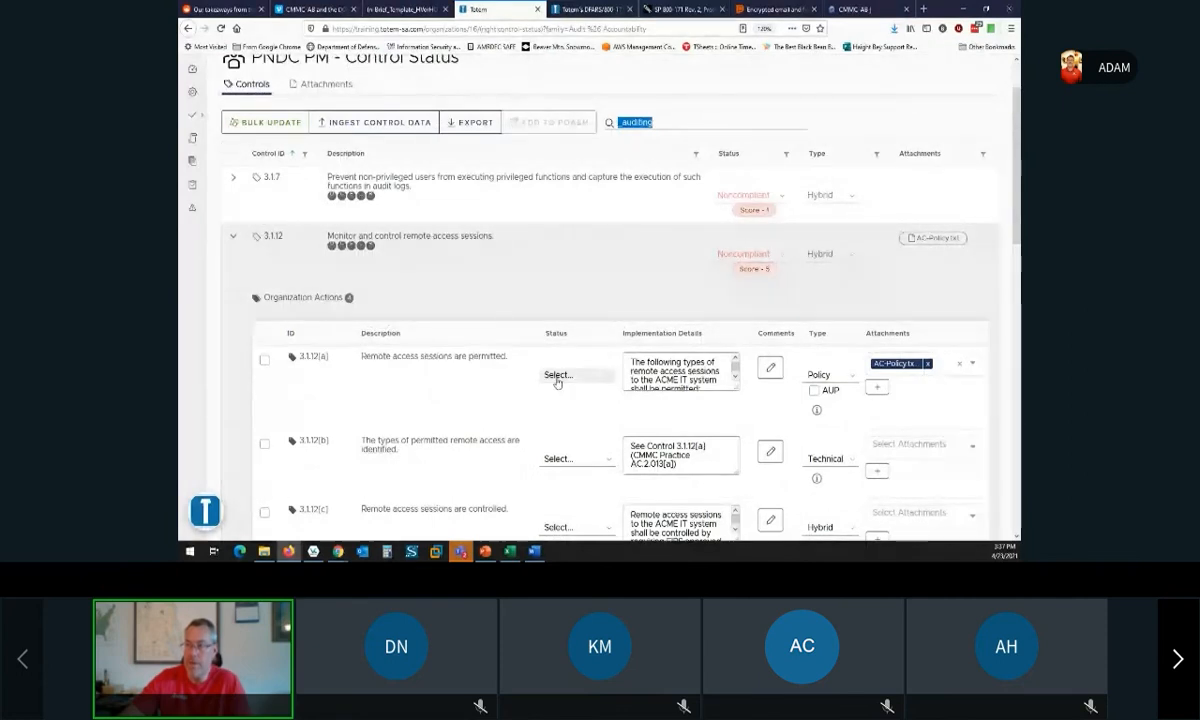
scroll(557, 382, down, 5)
scroll(540, 342, up, 2)
scroll(540, 342, up, 2)
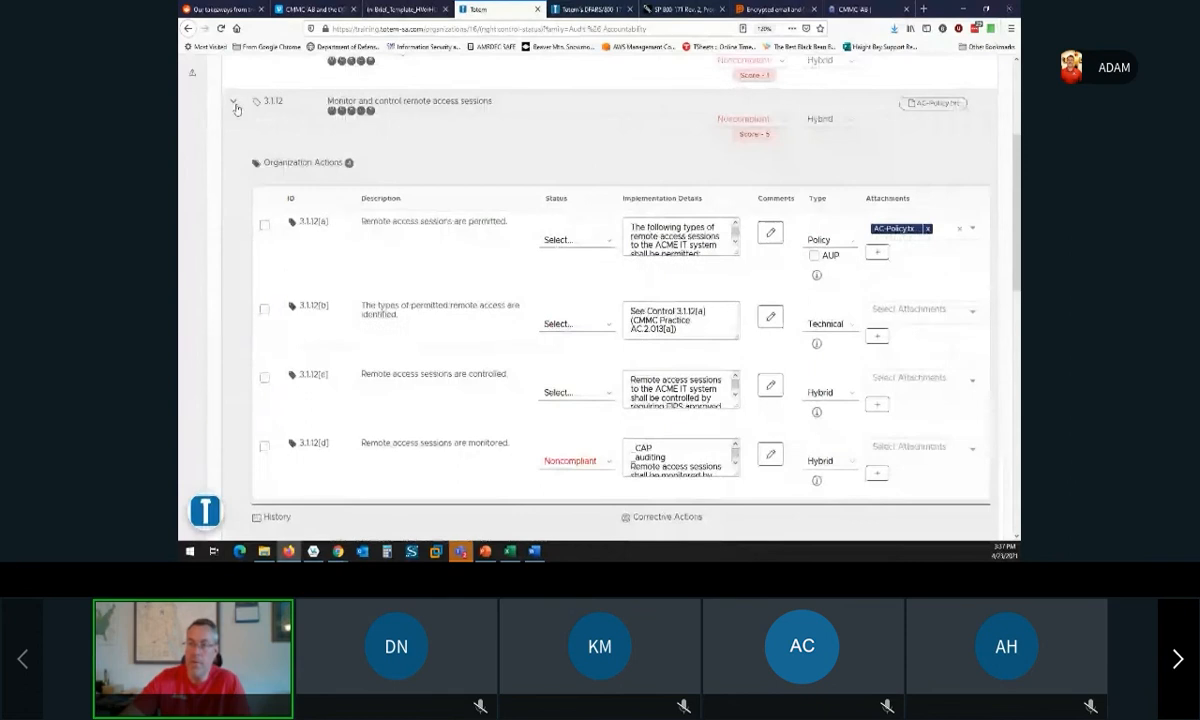
click(234, 102)
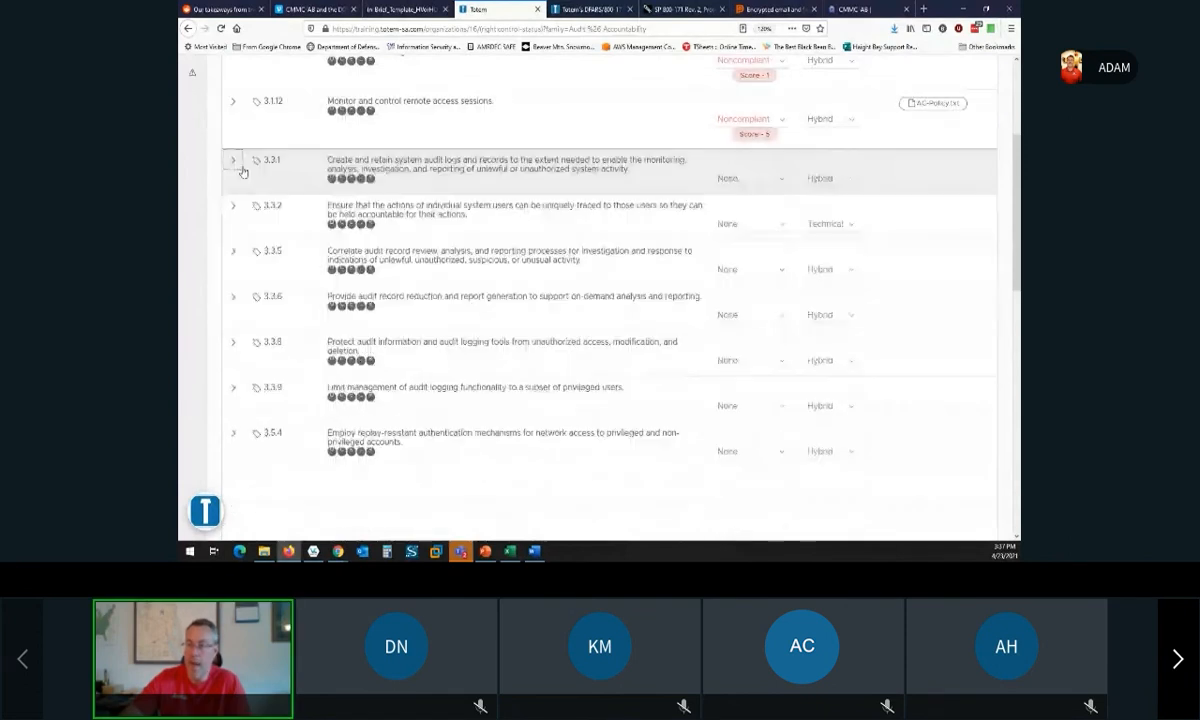
Expand control 3.3.1, mark its _CAP-tagged actions 3.3.1[c], 3.3.1[d] and 3.3.1[f] as Noncompliant, and collapse the control.
click(233, 162)
scroll(522, 271, down, 1)
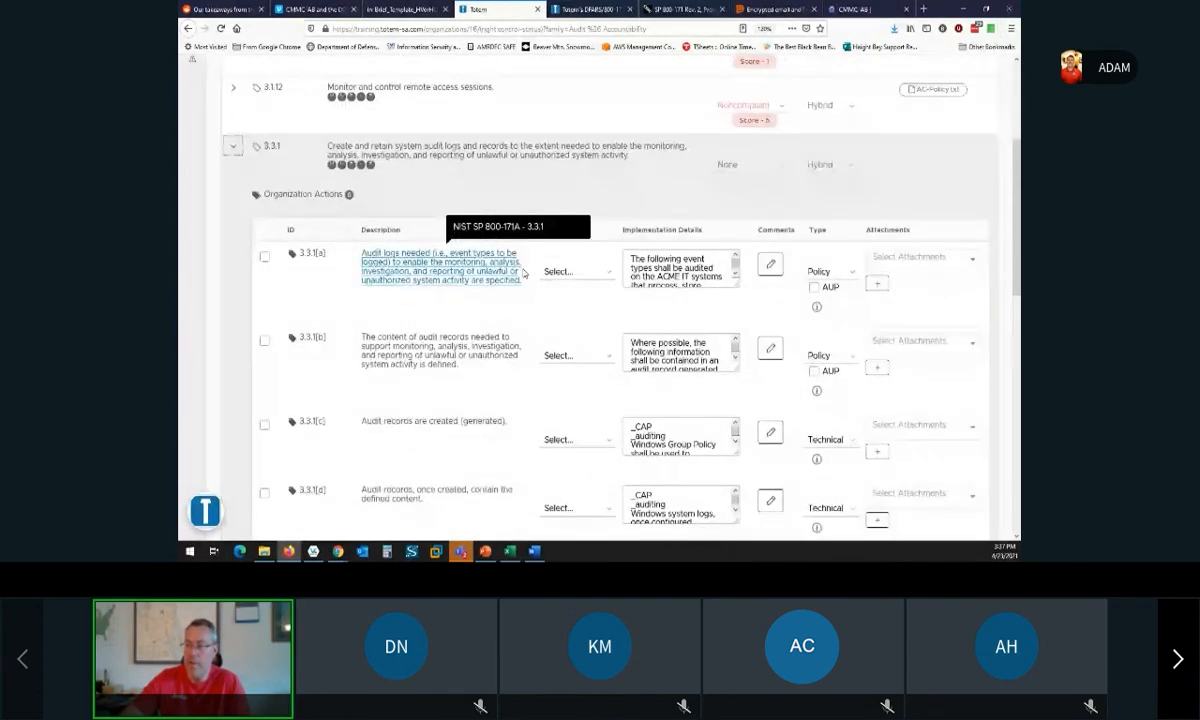
scroll(522, 271, down, 3)
click(583, 380)
click(566, 445)
scroll(464, 356, down, 3)
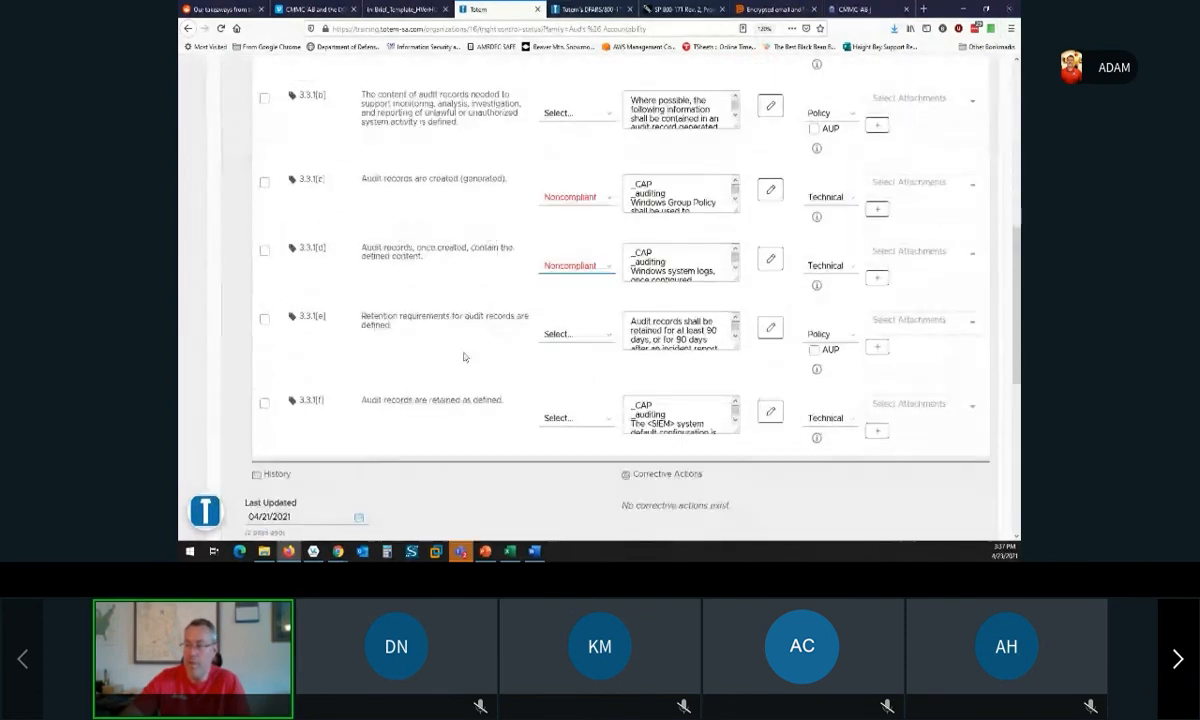
click(578, 421)
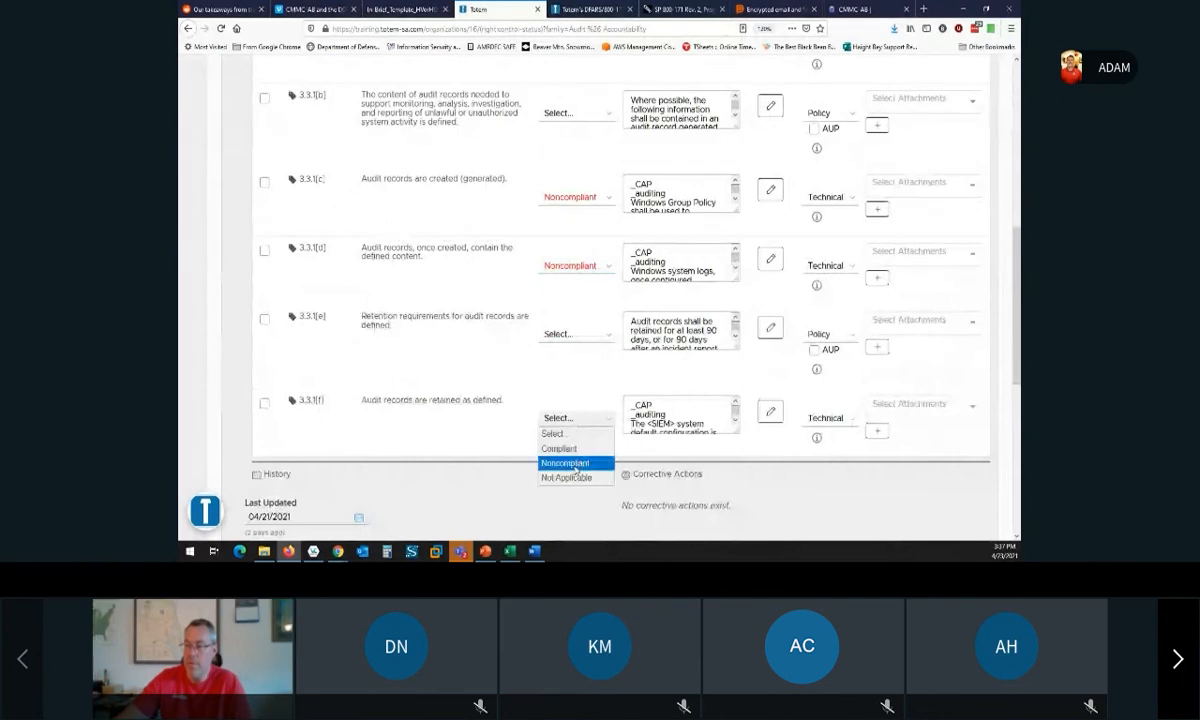
click(566, 463)
scroll(376, 322, up, 3)
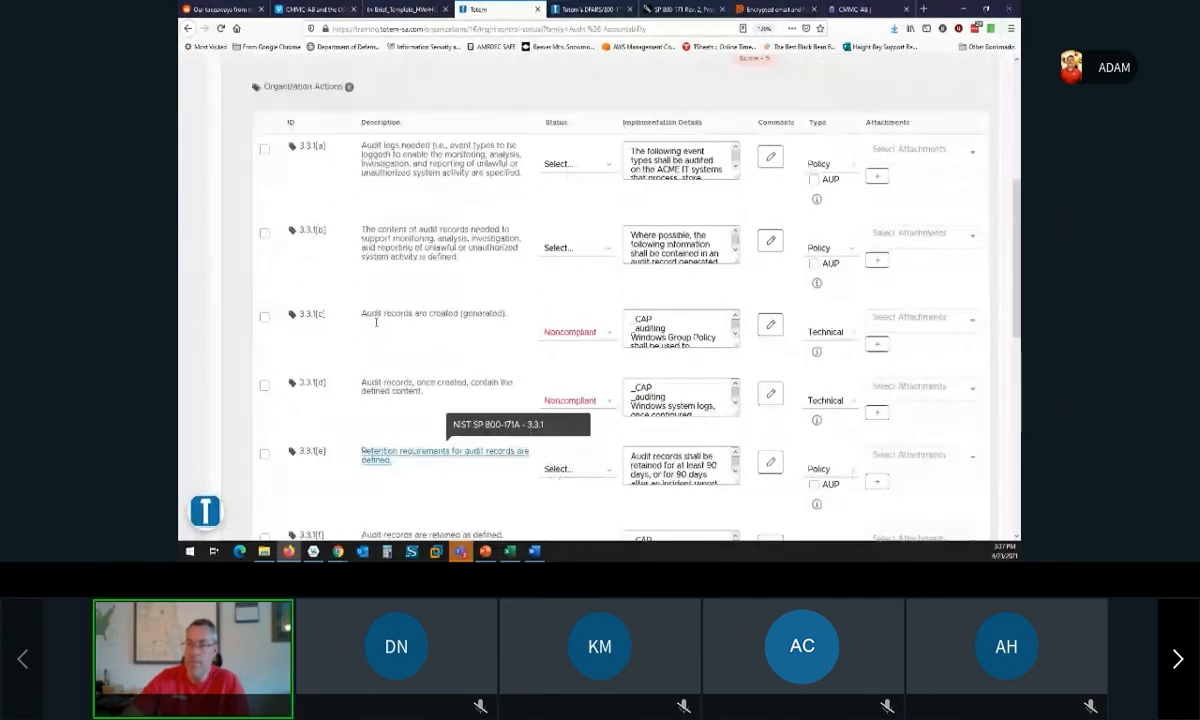
click(233, 93)
Expand control 3.3.2, set the status of action 3.3.2[b] to Noncompliant, and collapse the control.
click(233, 151)
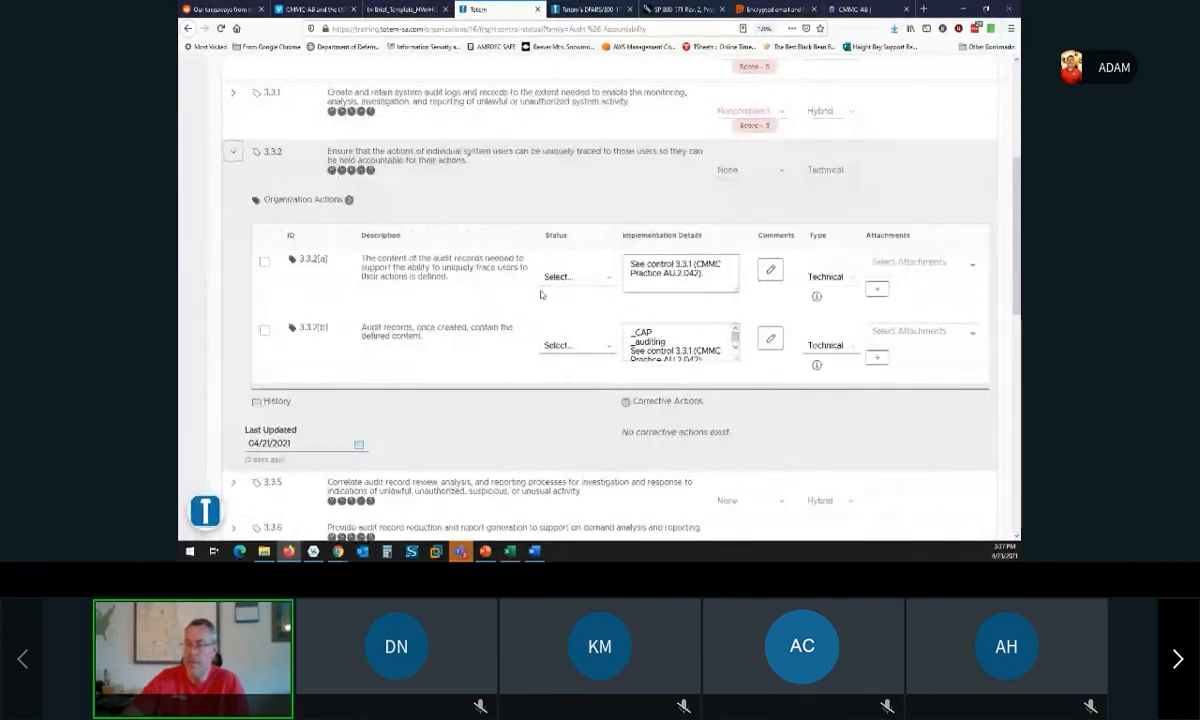
click(598, 352)
click(594, 402)
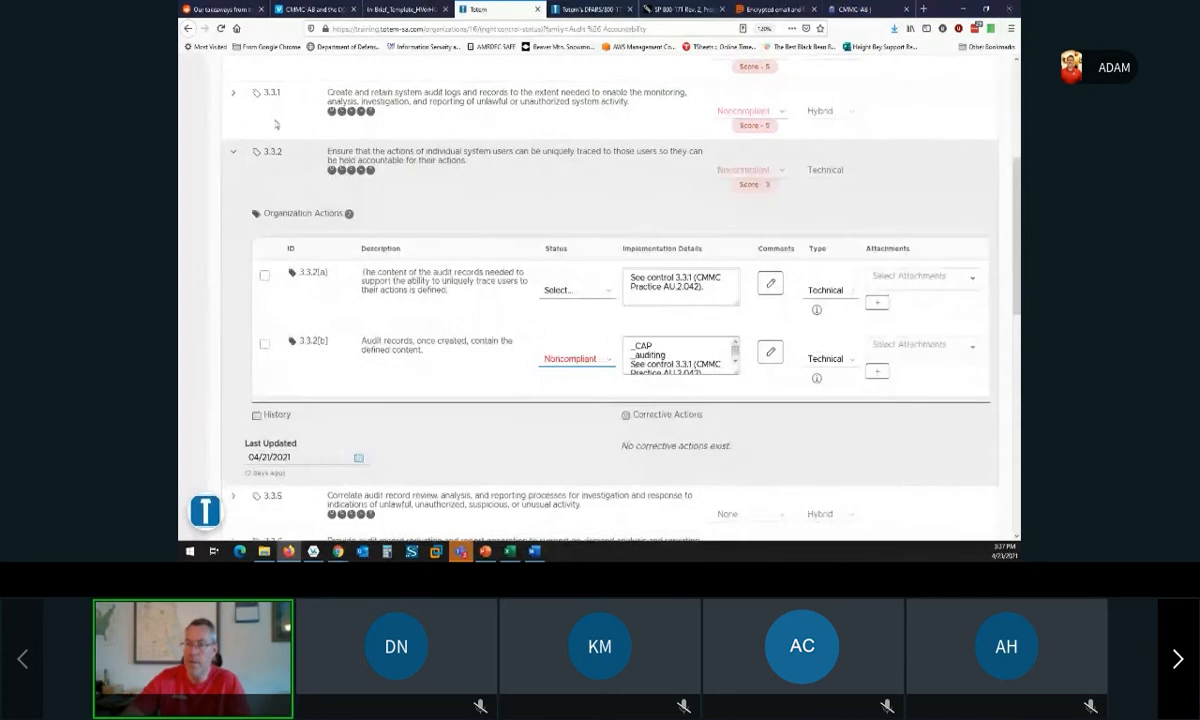
click(233, 151)
Expand control 3.3.5, set action 3.3.5[b] on correlated audit review processes to Noncompliant, and collapse the control.
click(233, 210)
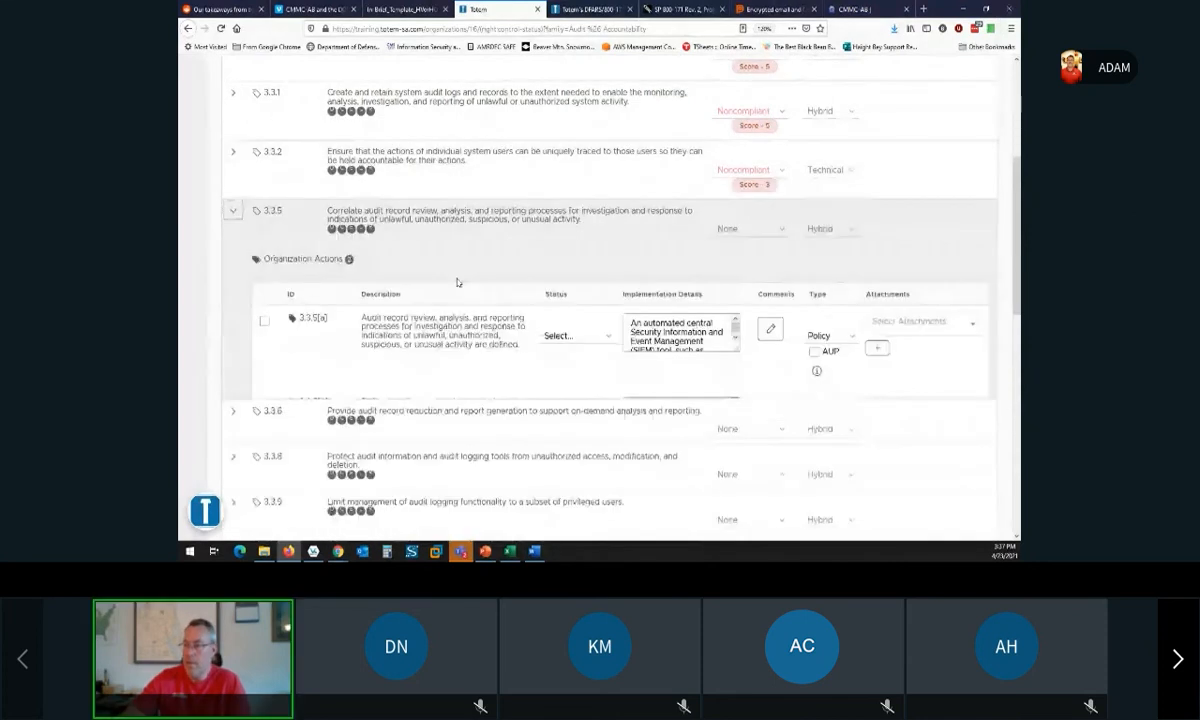
click(577, 349)
click(577, 398)
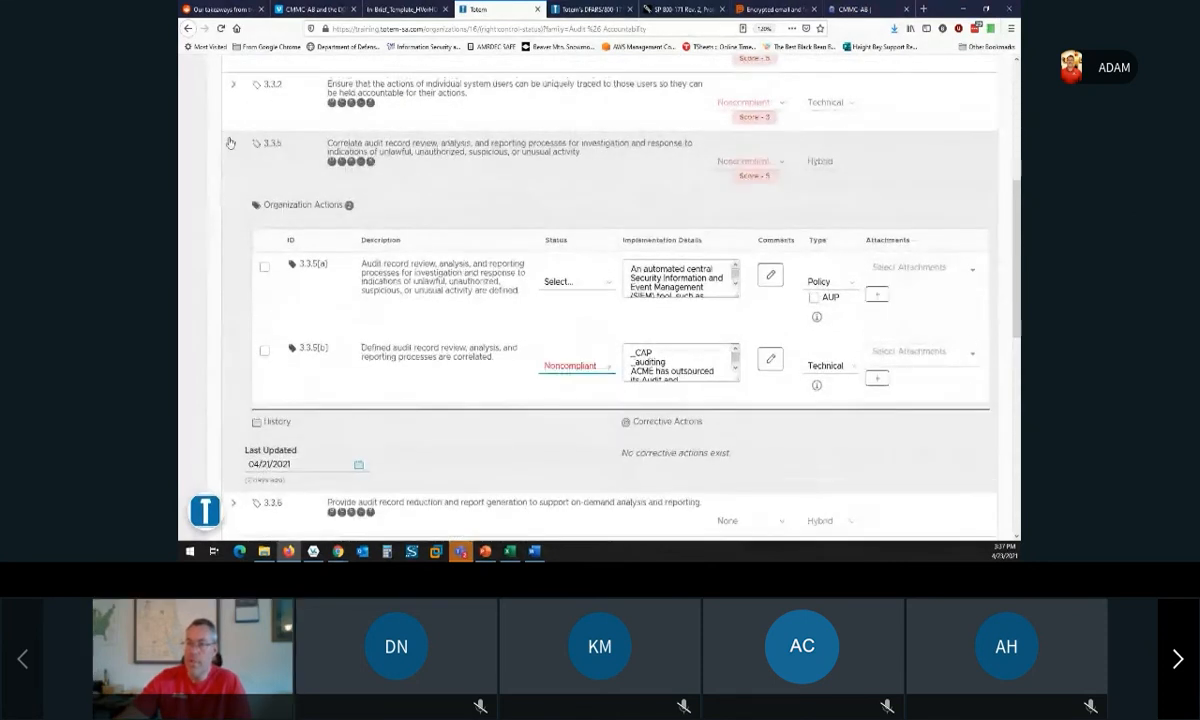
click(231, 143)
Expand control 3.3.6, mark both actions 3.3.6[a] and 3.3.6[b] as Noncompliant, and collapse the control.
click(235, 207)
click(568, 396)
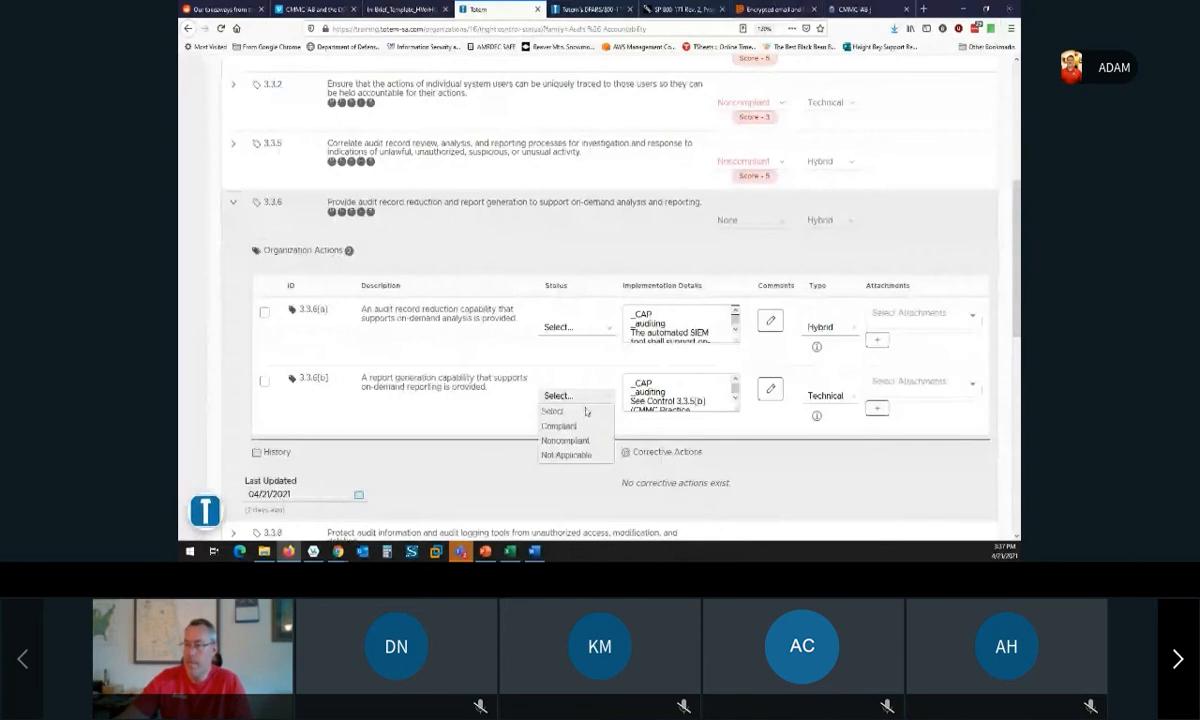
click(572, 440)
click(570, 340)
click(565, 385)
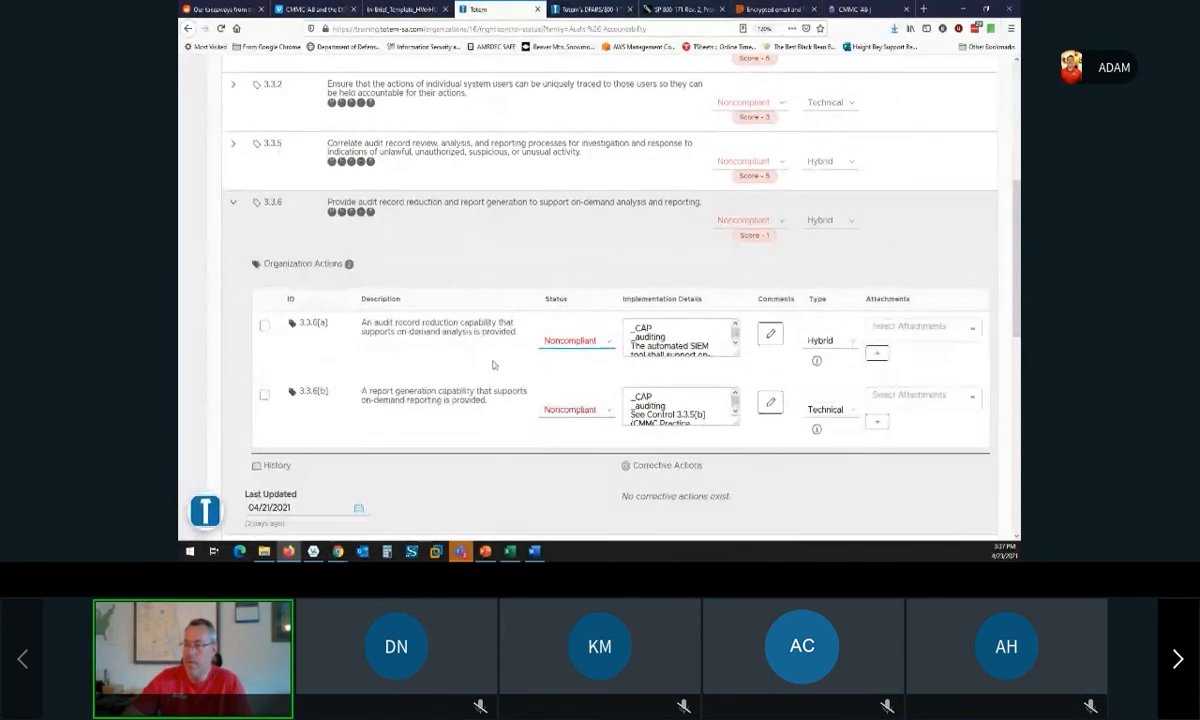
click(232, 207)
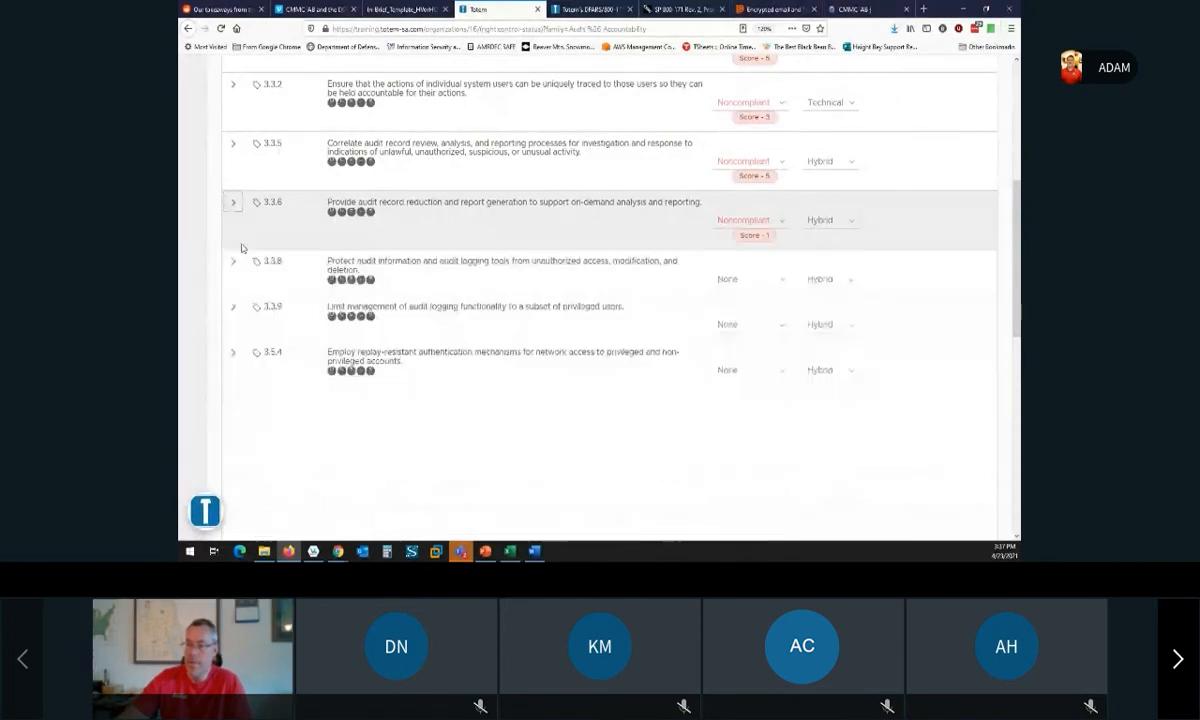
Expand control 3.3.8, set the _CAP-tagged action 3.3.8[a] to Noncompliant, check the remaining actions, and collapse the control.
click(233, 260)
scroll(587, 369, down, 1)
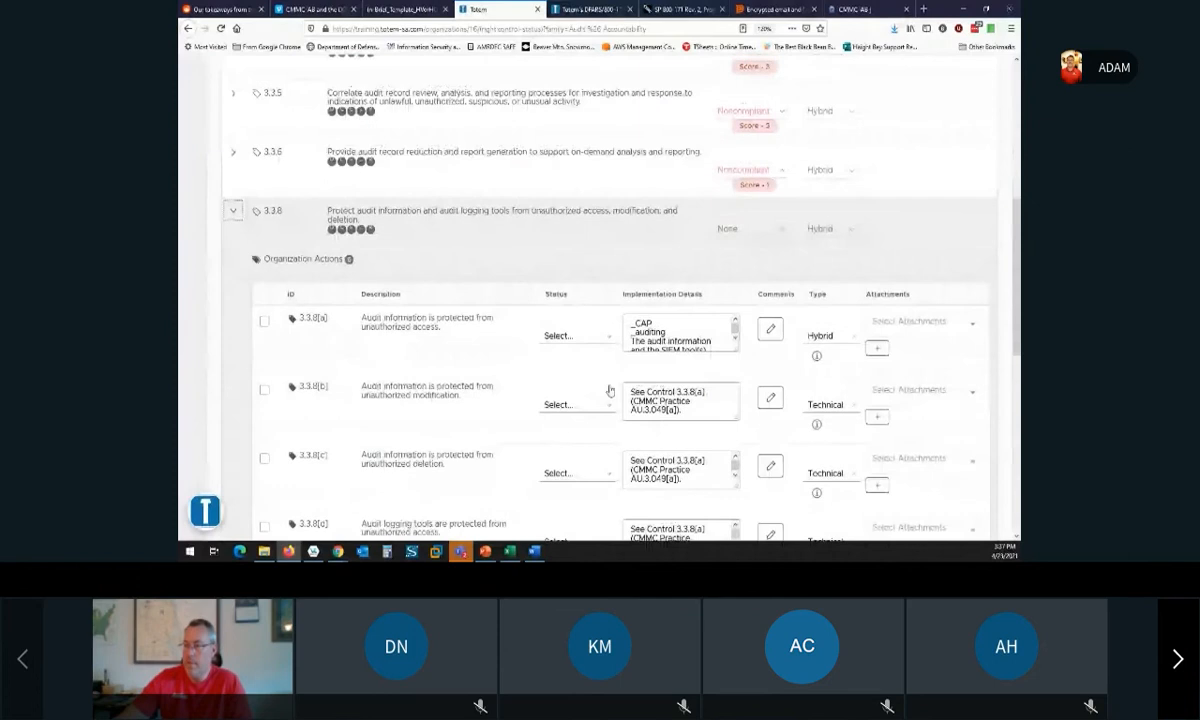
click(597, 330)
scroll(489, 331, down, 1)
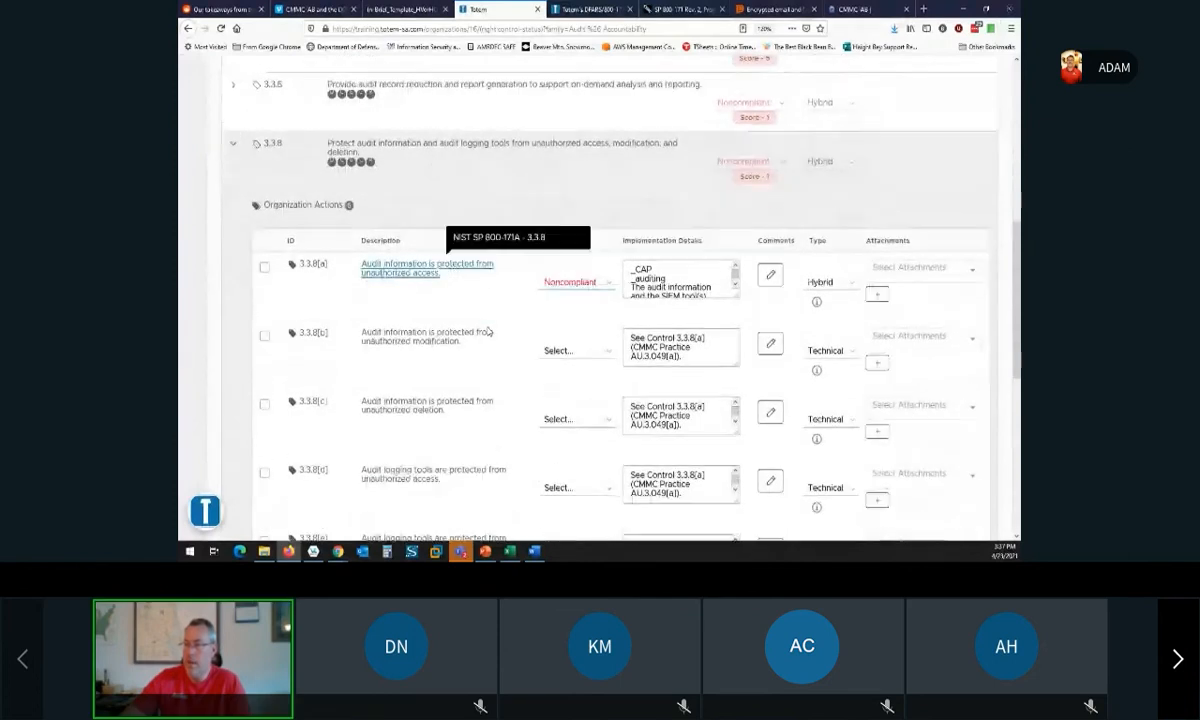
scroll(489, 331, down, 1)
scroll(555, 299, down, 2)
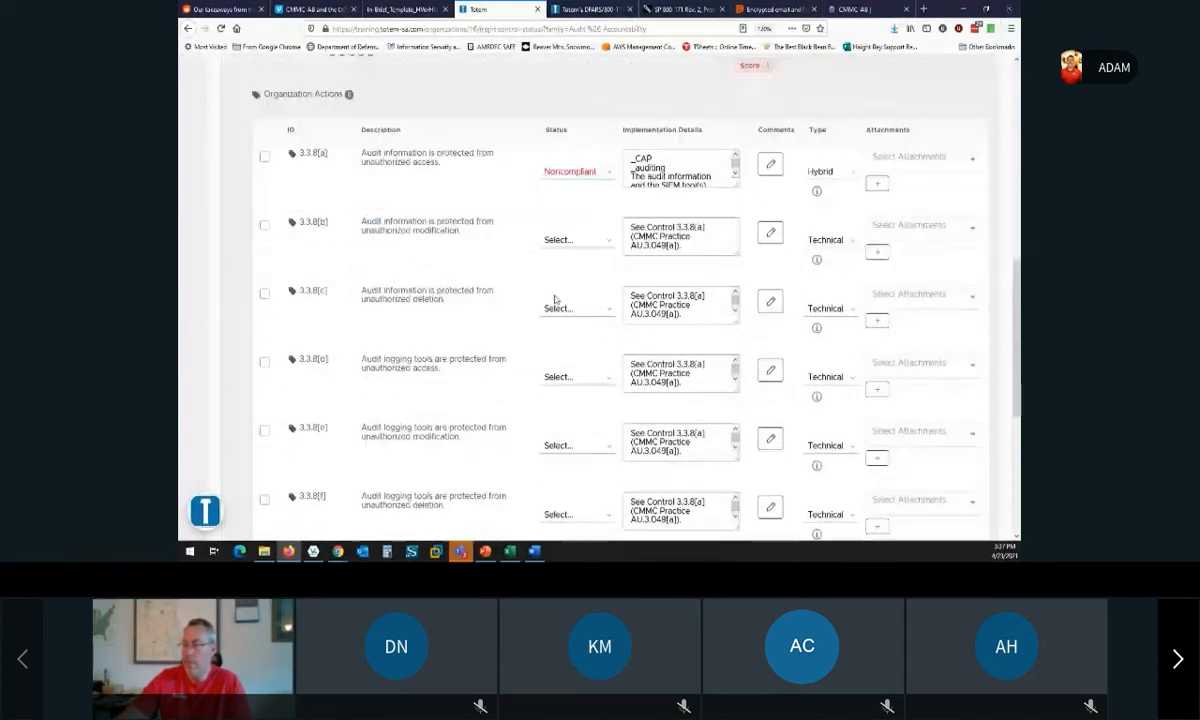
scroll(555, 299, up, 2)
click(236, 110)
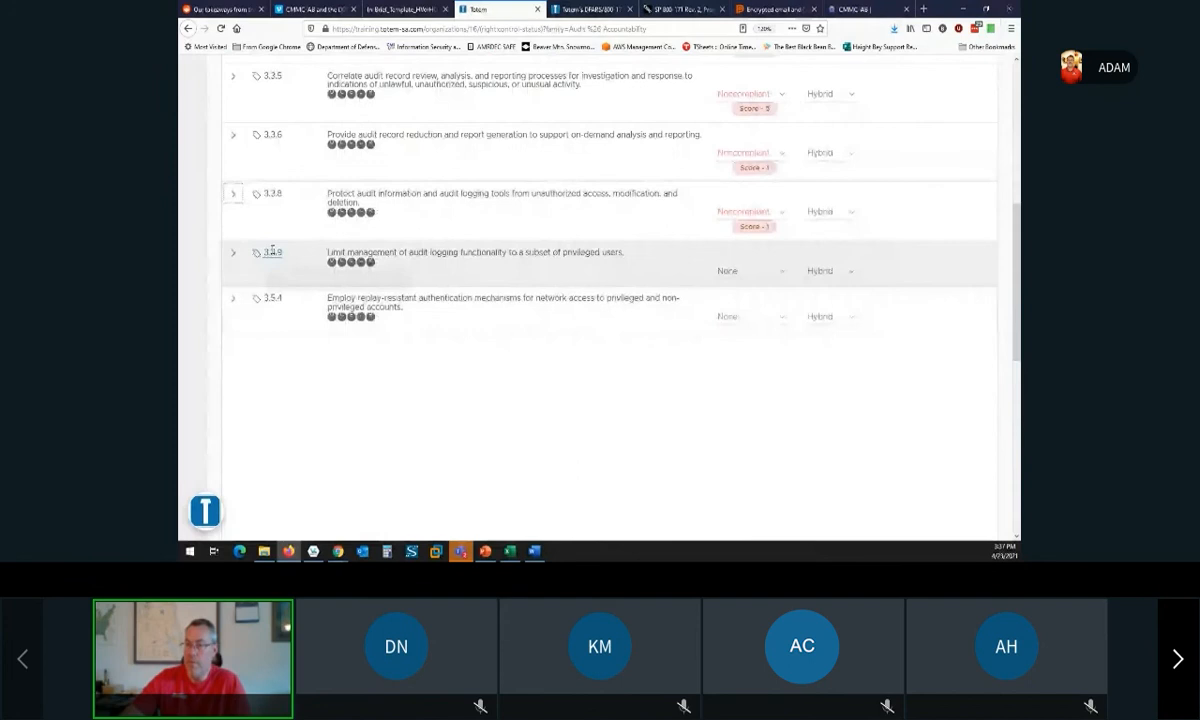
Expand control 3.3.9, set action 3.3.9[b] on limiting audit logging management to Noncompliant, and collapse the control.
click(236, 255)
scroll(620, 298, down, 1)
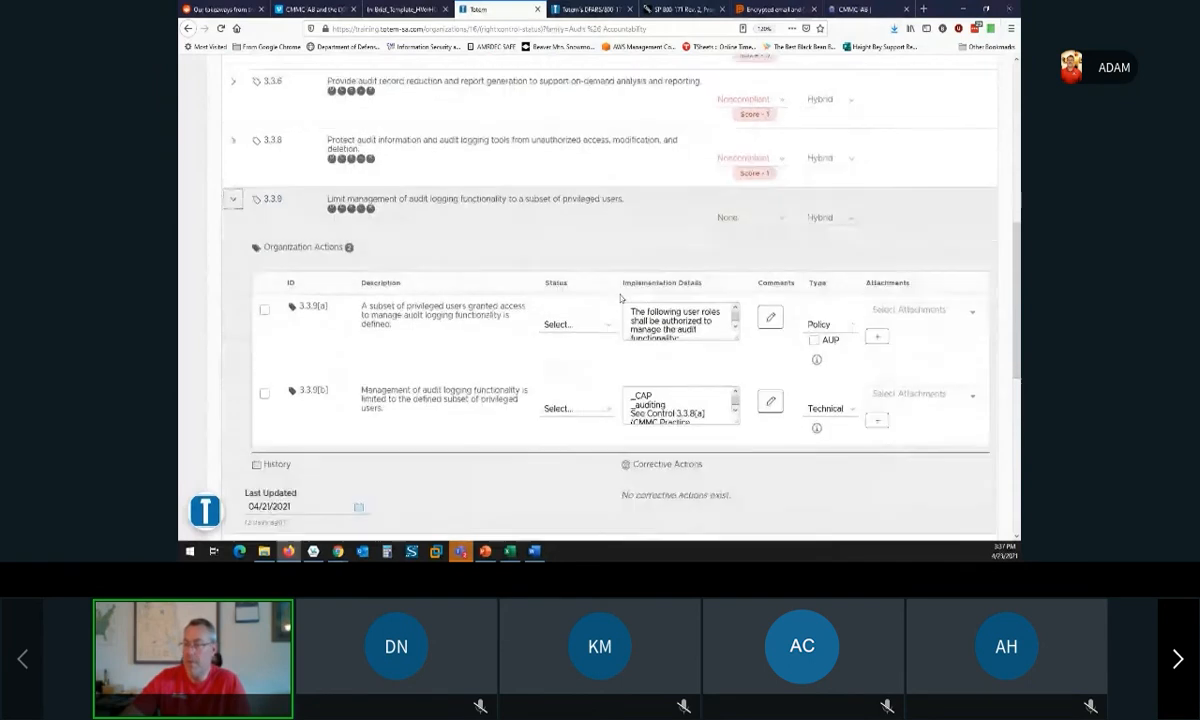
click(585, 395)
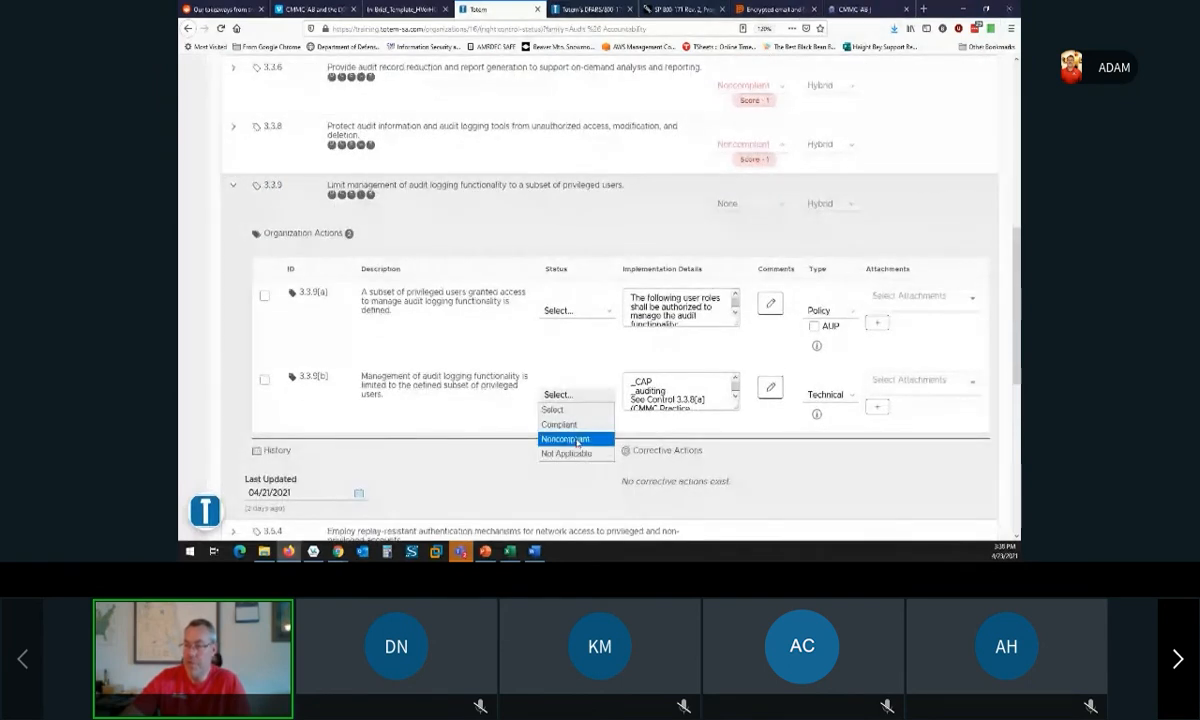
click(577, 440)
click(233, 185)
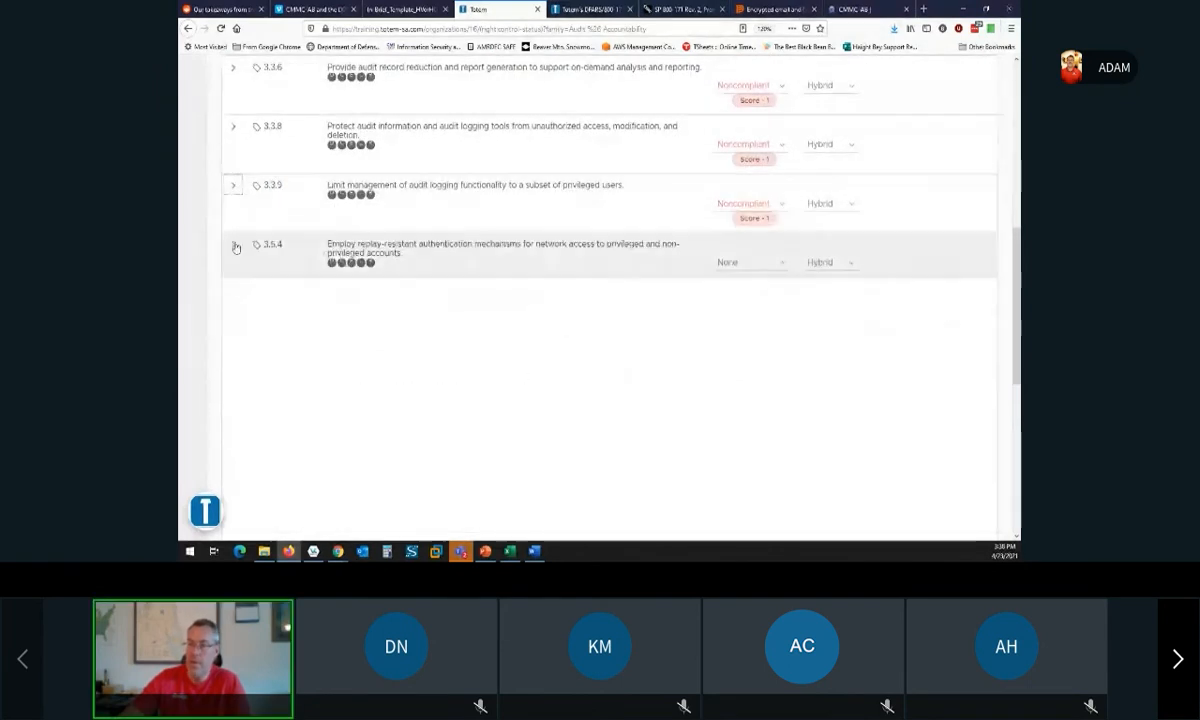
Expand control 3.5.4, mark action 3.5.4[a] as Noncompliant, collapse it, and return to the start of the filtered control list.
click(234, 246)
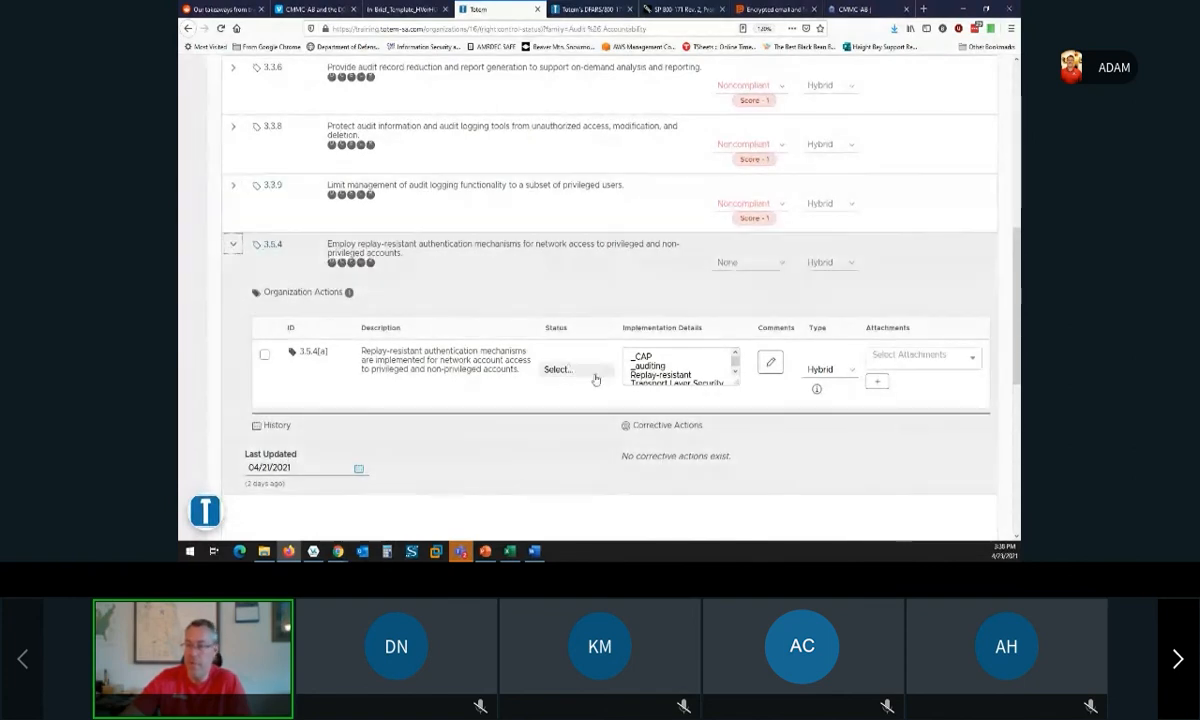
click(562, 369)
click(583, 414)
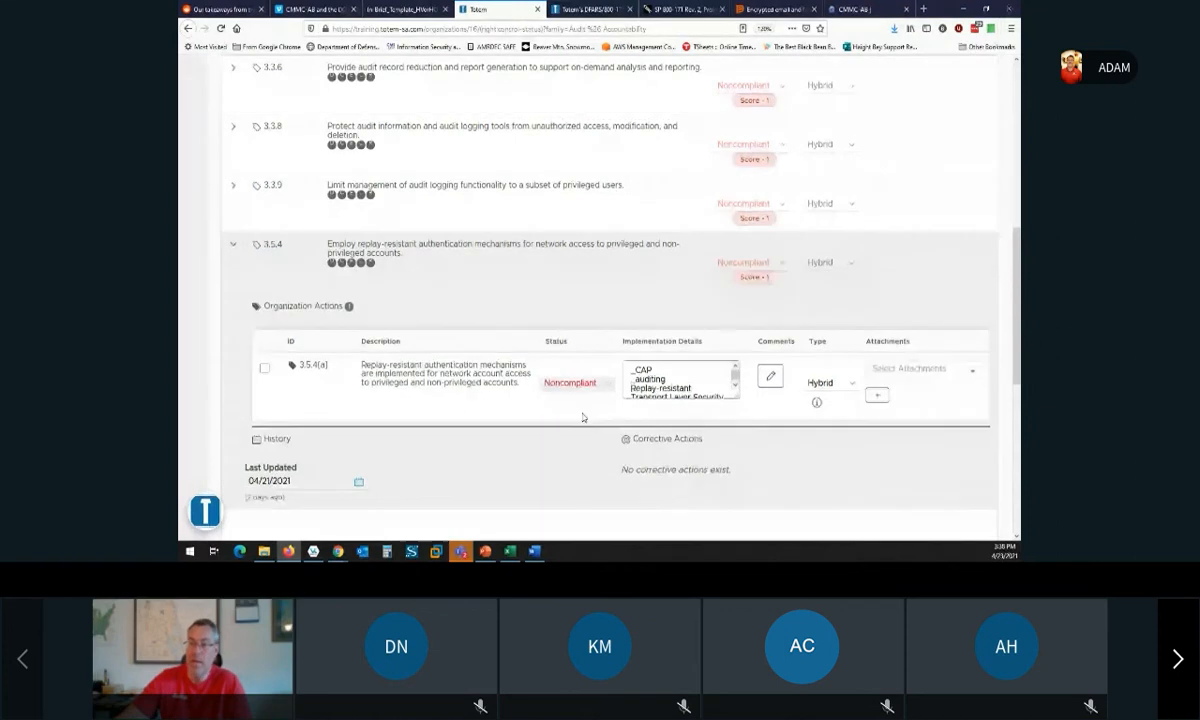
click(237, 248)
scroll(490, 303, up, 5)
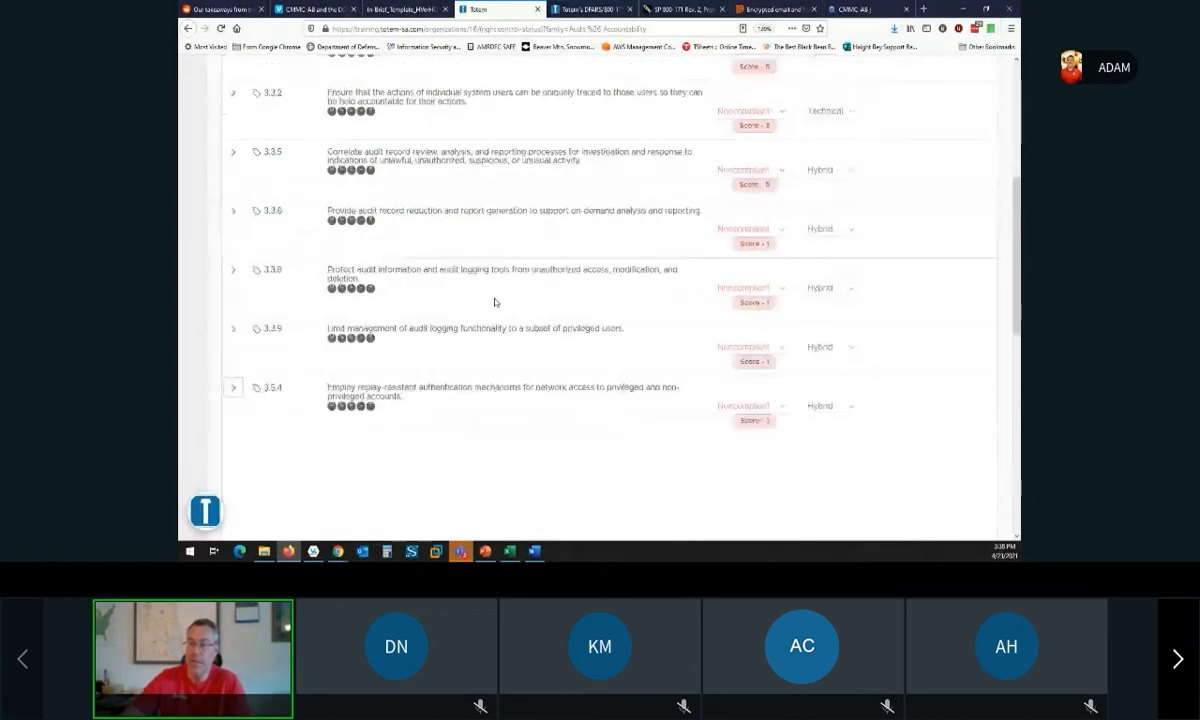
scroll(494, 302, up, 3)
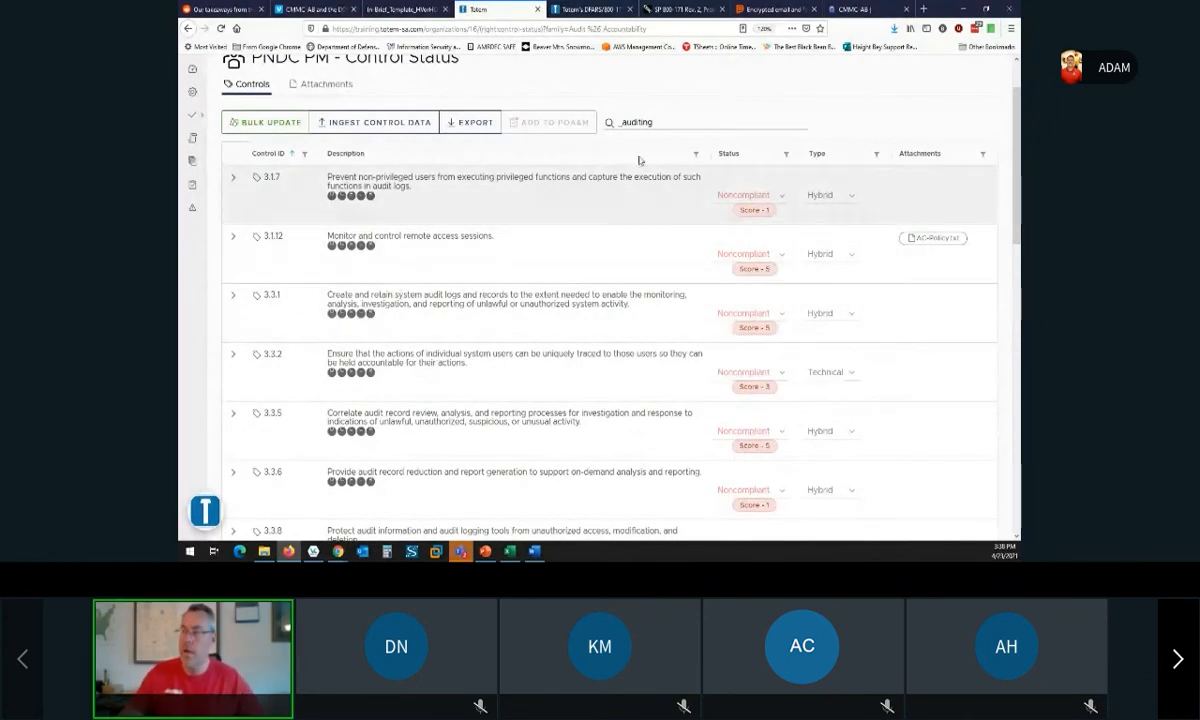
Clear the control search, search again for _auditing, and look through the filtered controls.
double_click(612, 123)
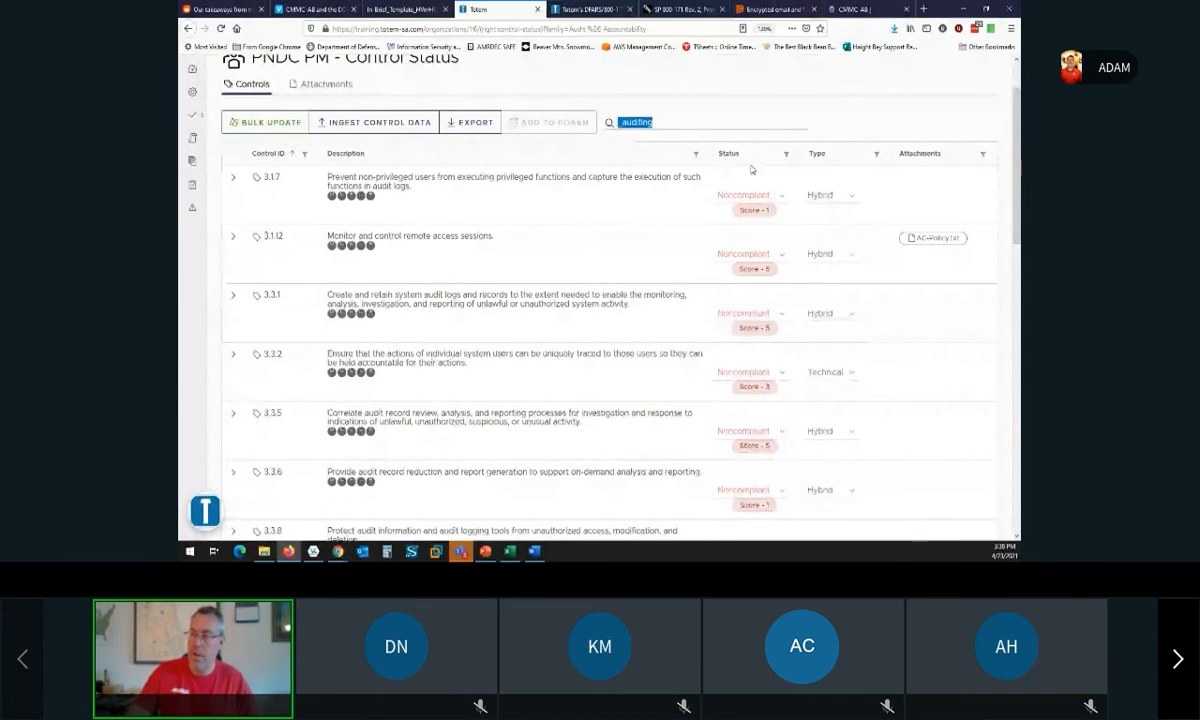
key(BackSpace)
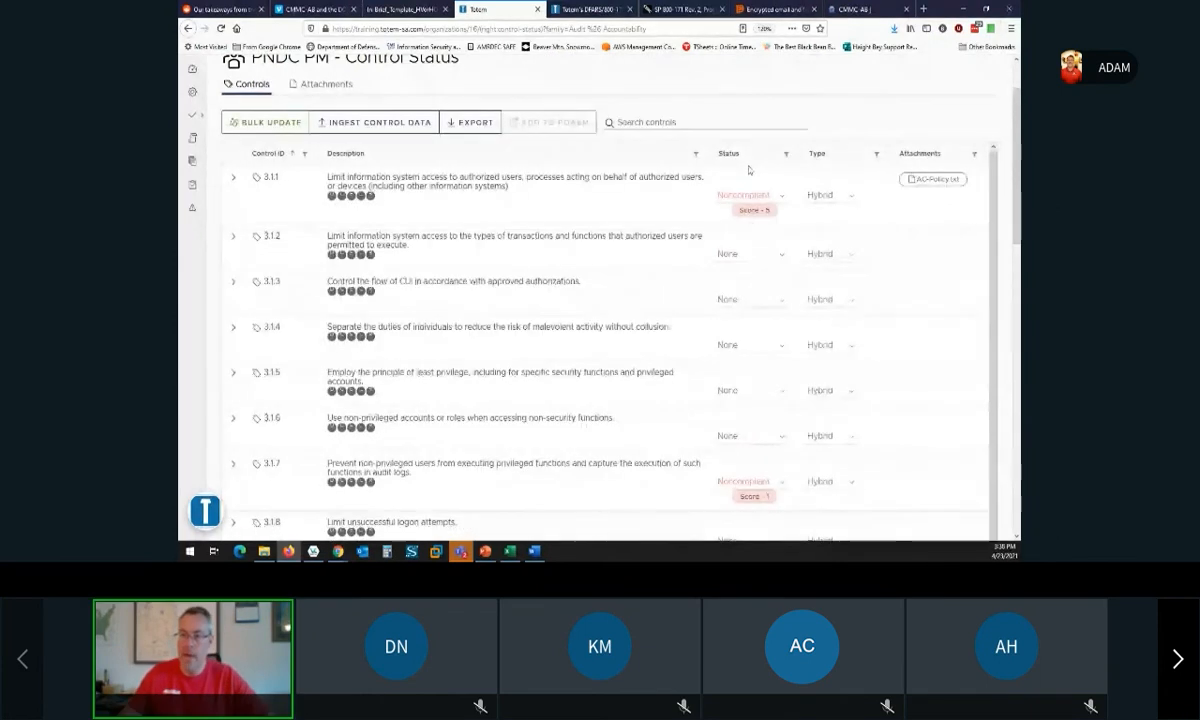
click(630, 120)
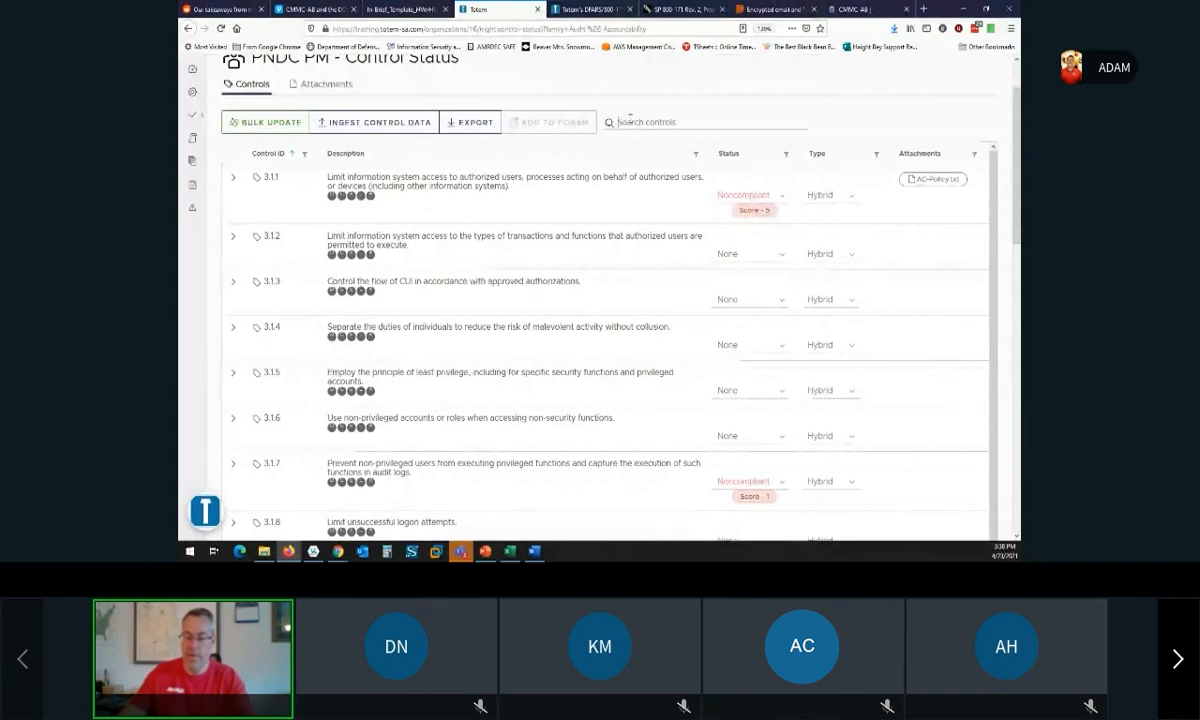
text(AC)
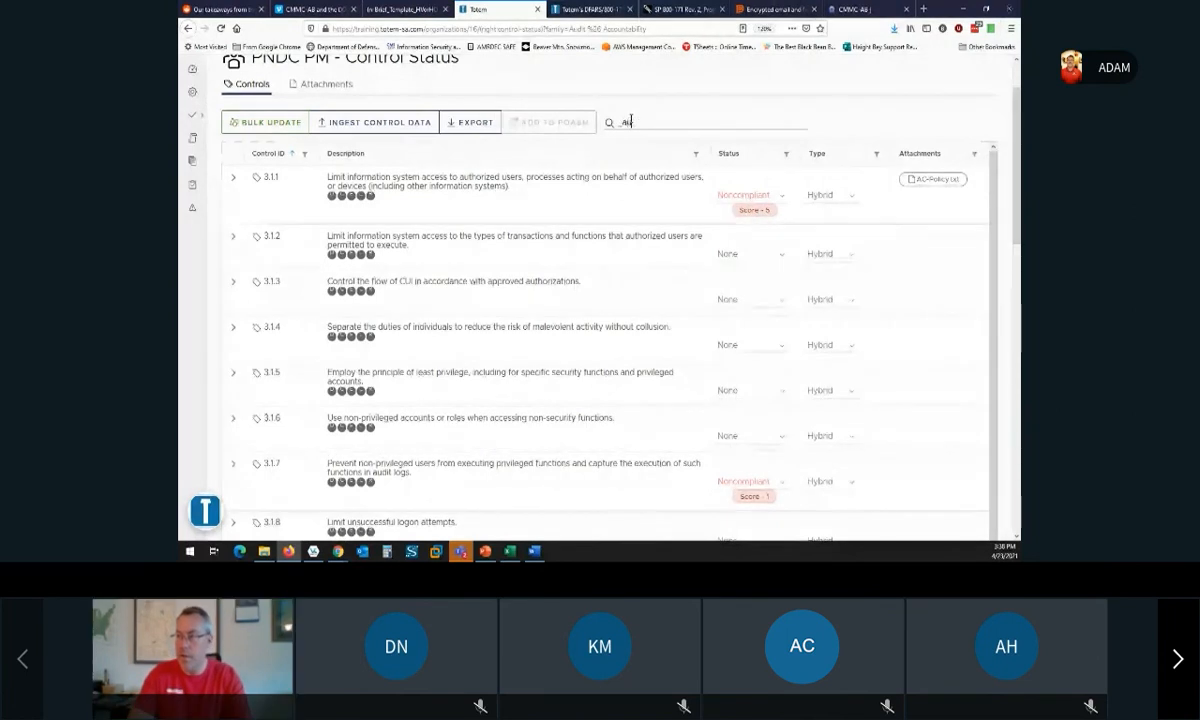
key(BackSpace)
text(aud)
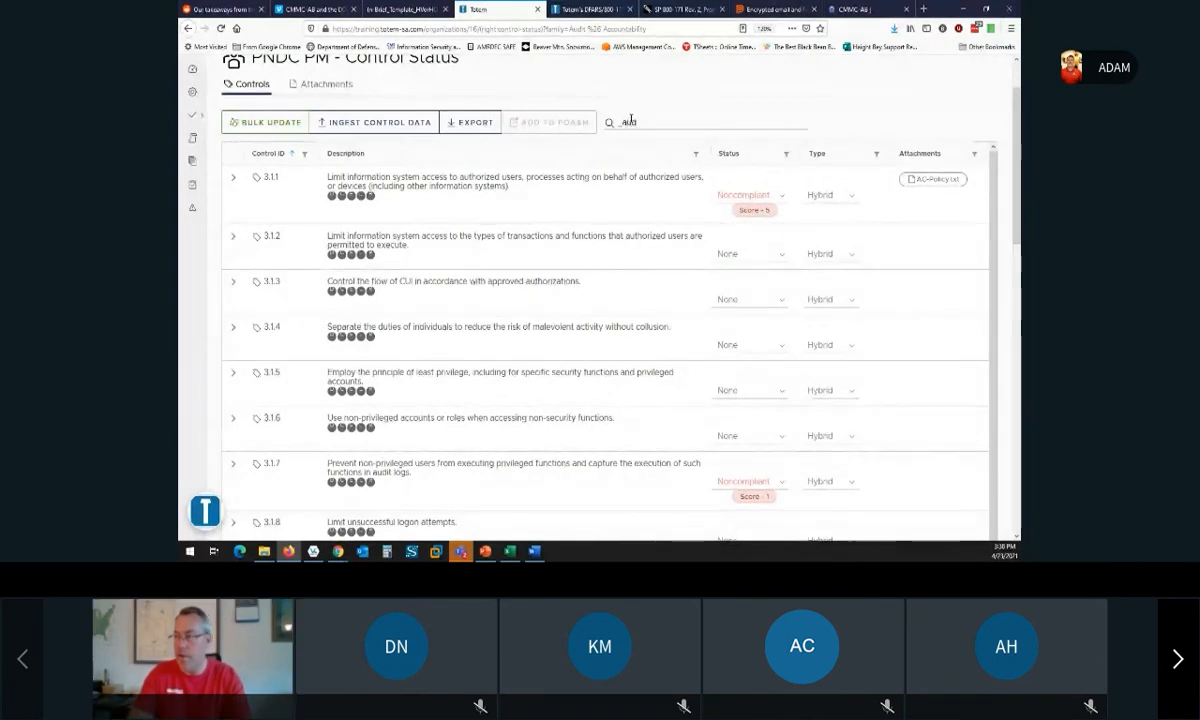
text(iting)
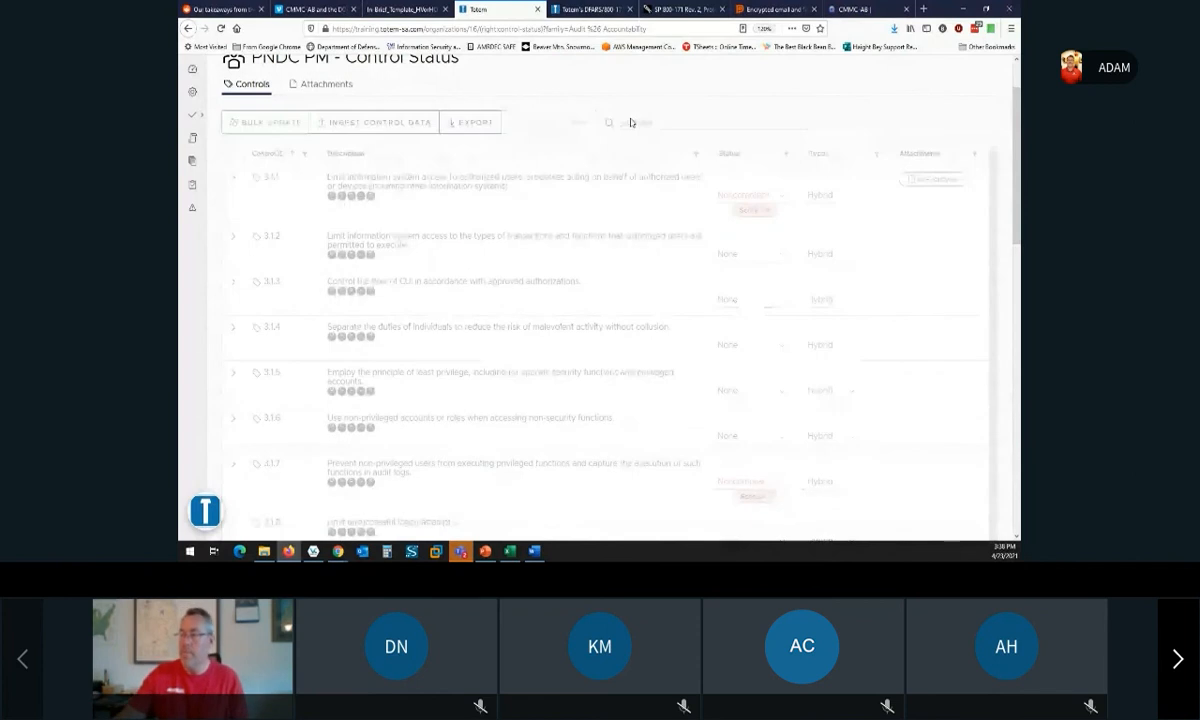
scroll(649, 400, down, 10)
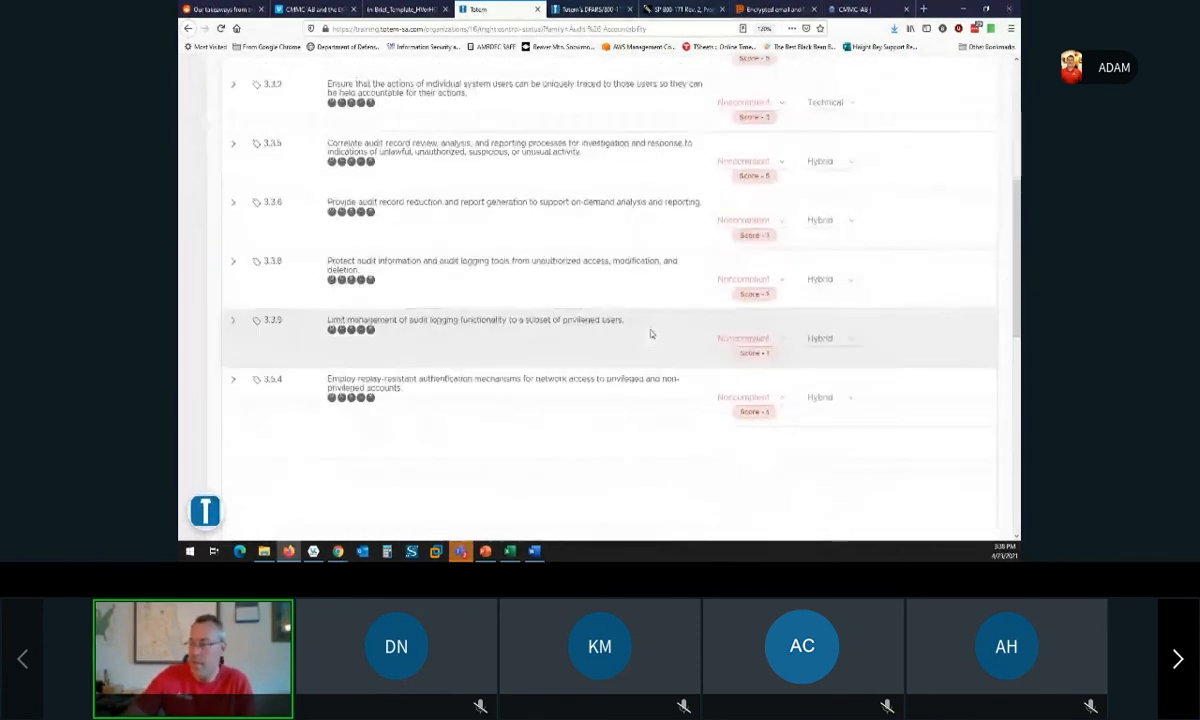
scroll(650, 335, down, 8)
scroll(651, 334, up, 8)
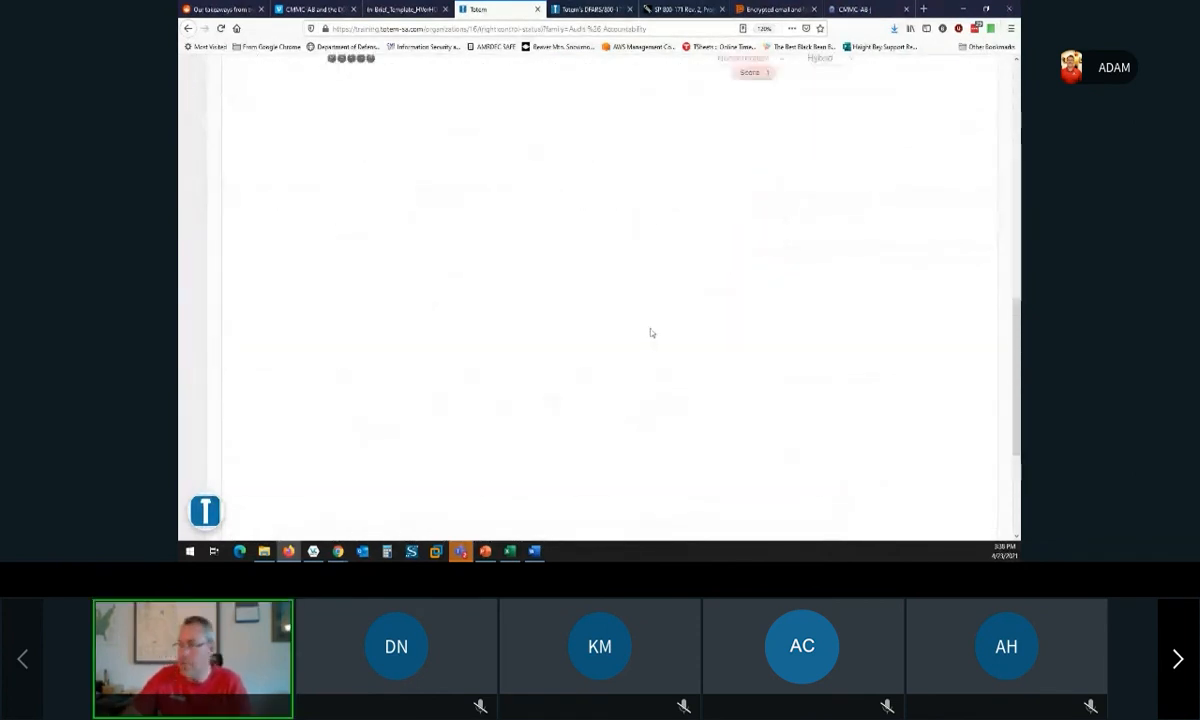
scroll(650, 333, up, 10)
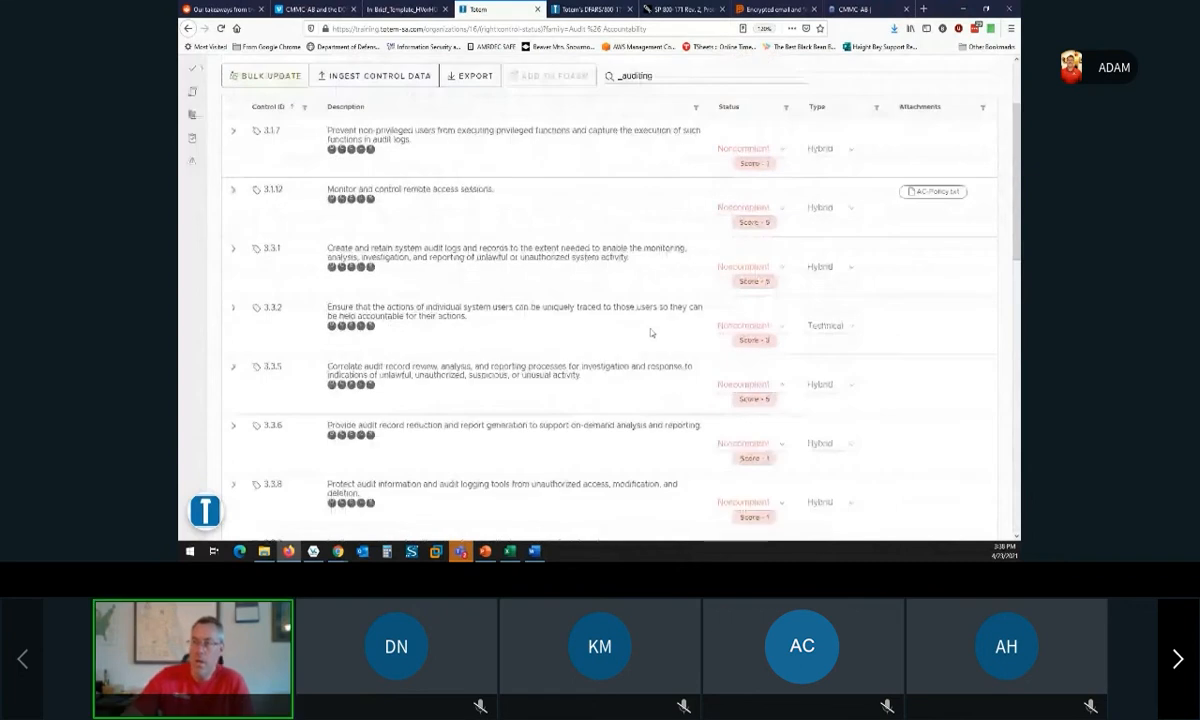
scroll(652, 333, up, 1)
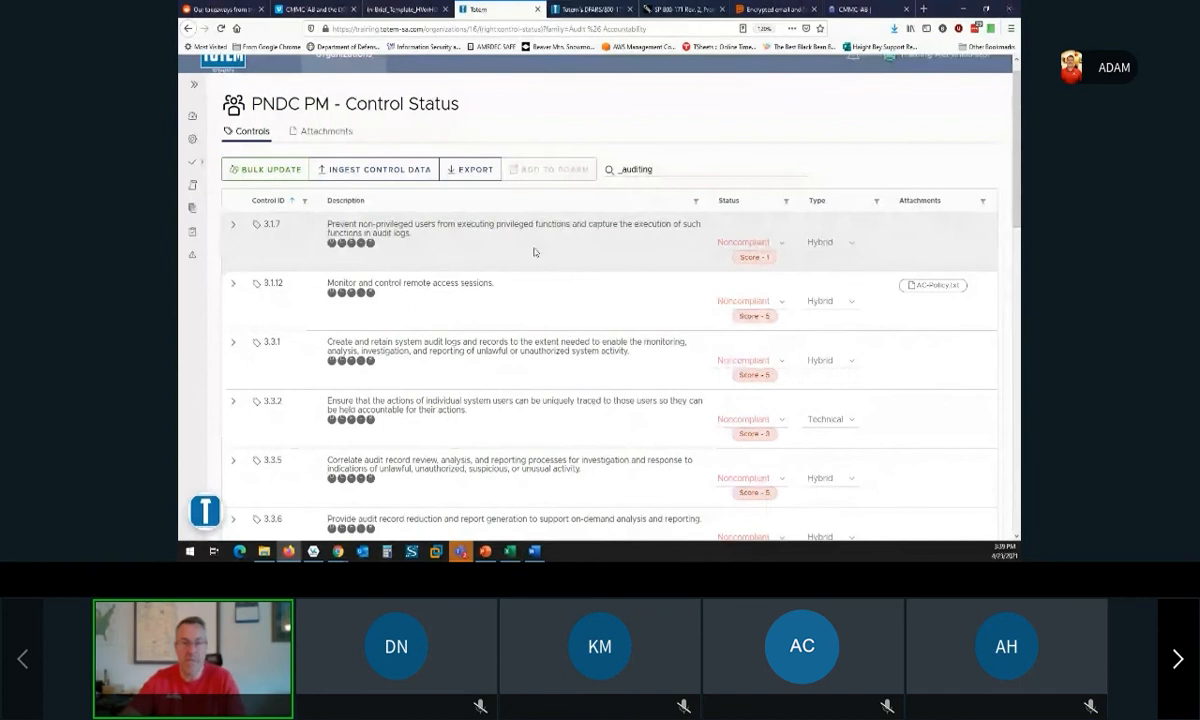
Expand control 3.1.7 and select action 3.1.7[d] on capturing privileged functions in audit logs for the POA&M.
click(232, 224)
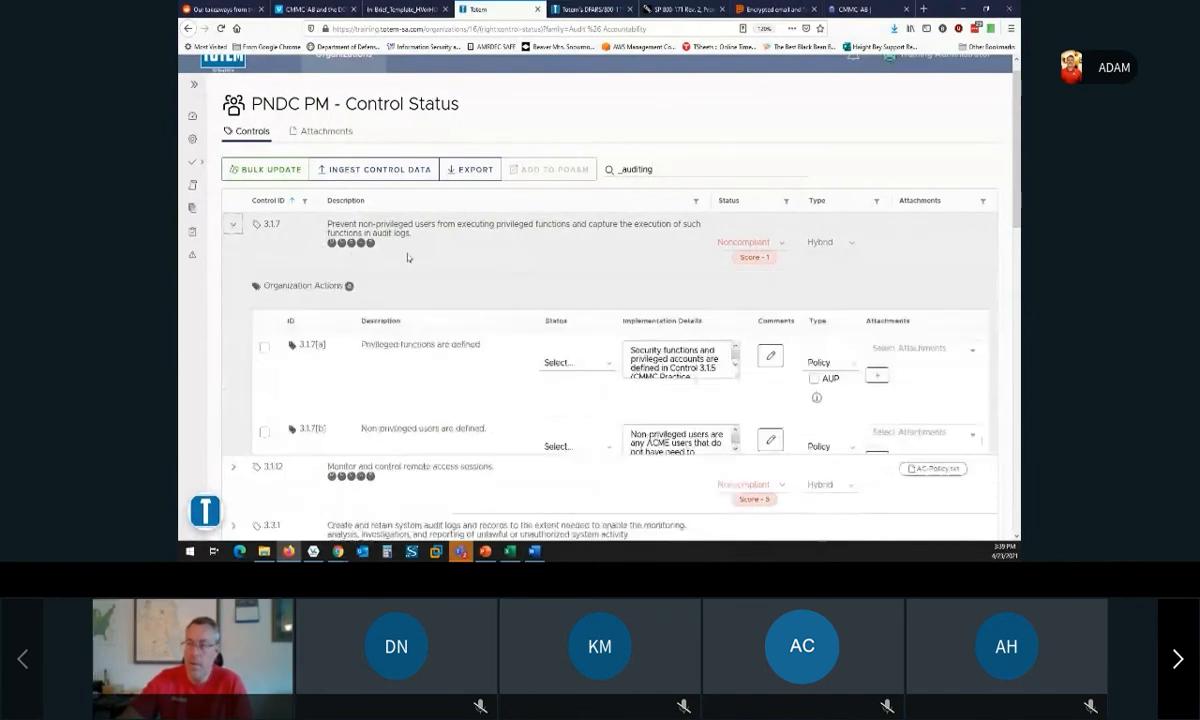
scroll(496, 253, down, 2)
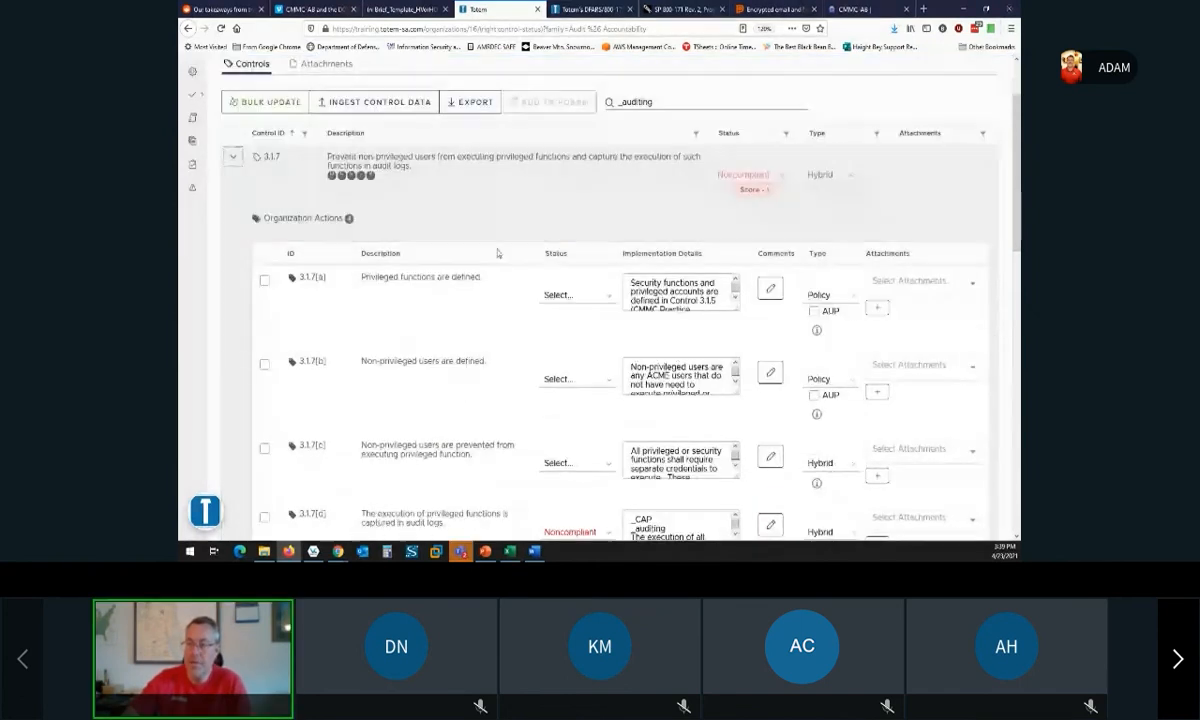
scroll(497, 253, down, 2)
scroll(497, 253, up, 1)
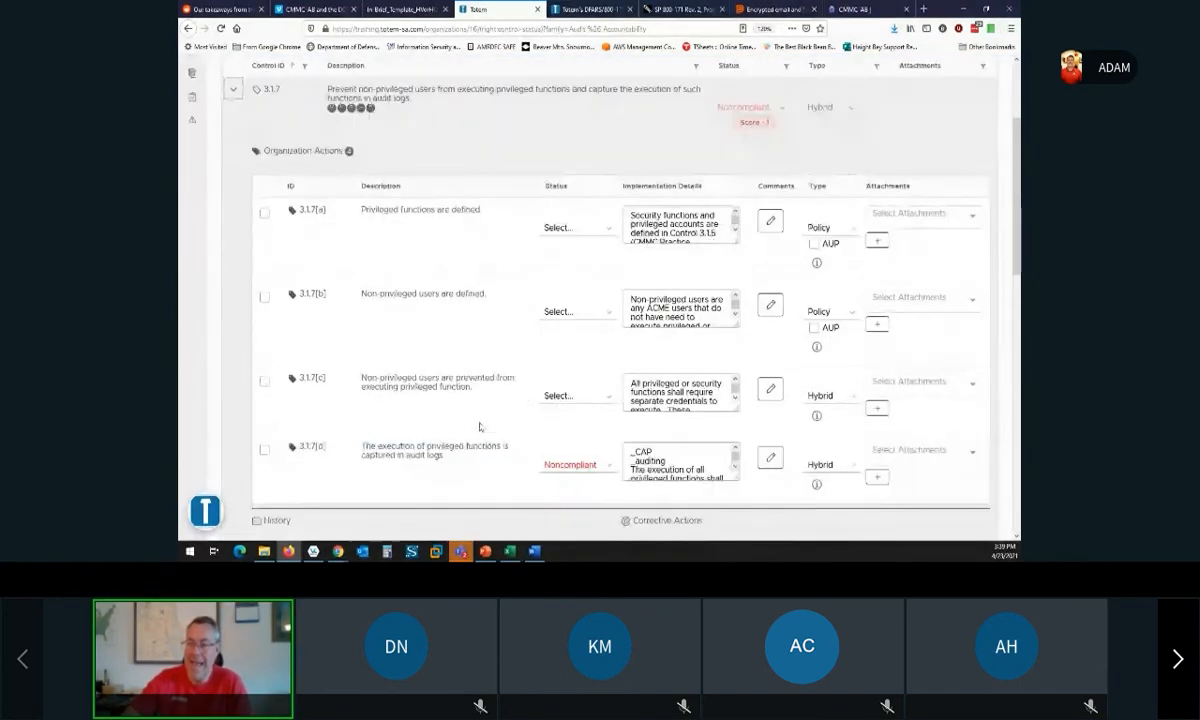
click(264, 450)
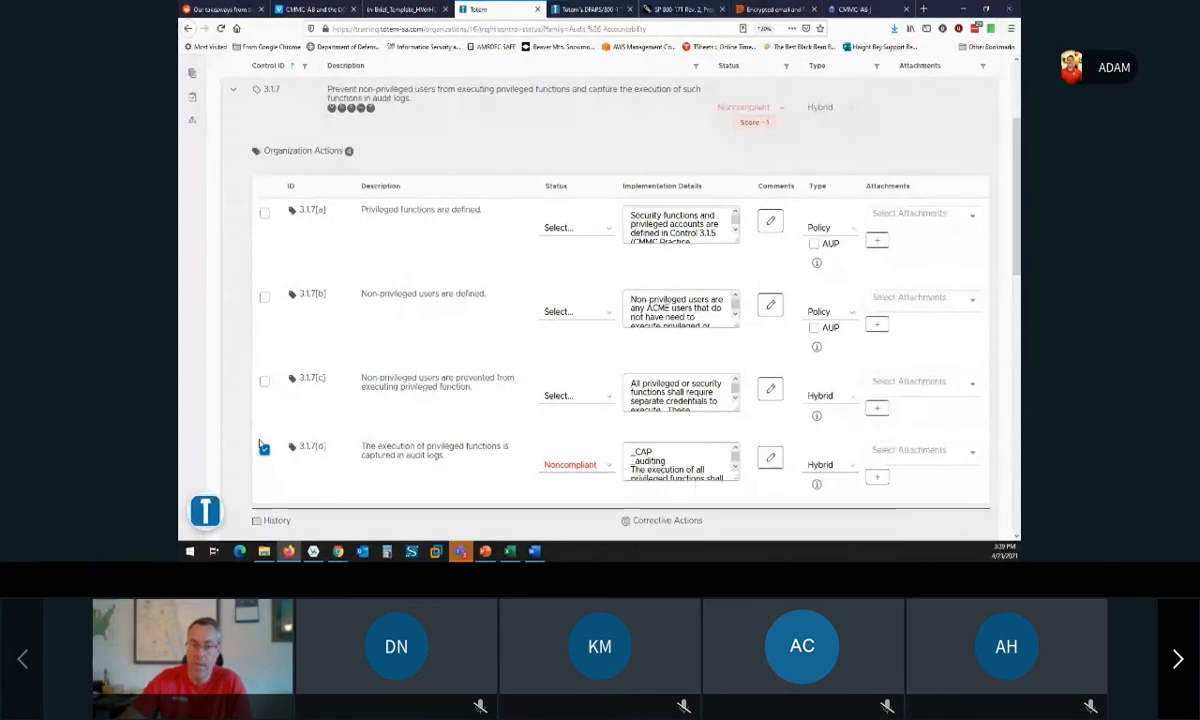
scroll(537, 396, up, 3)
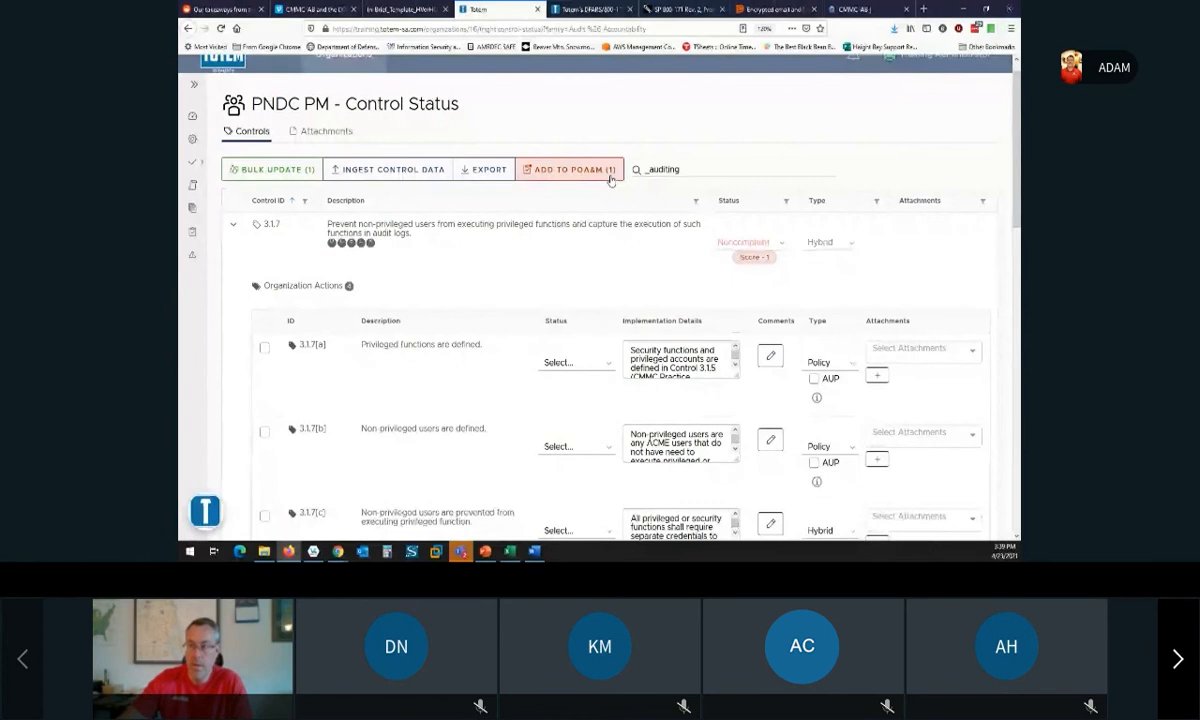
scroll(580, 271, down, 1)
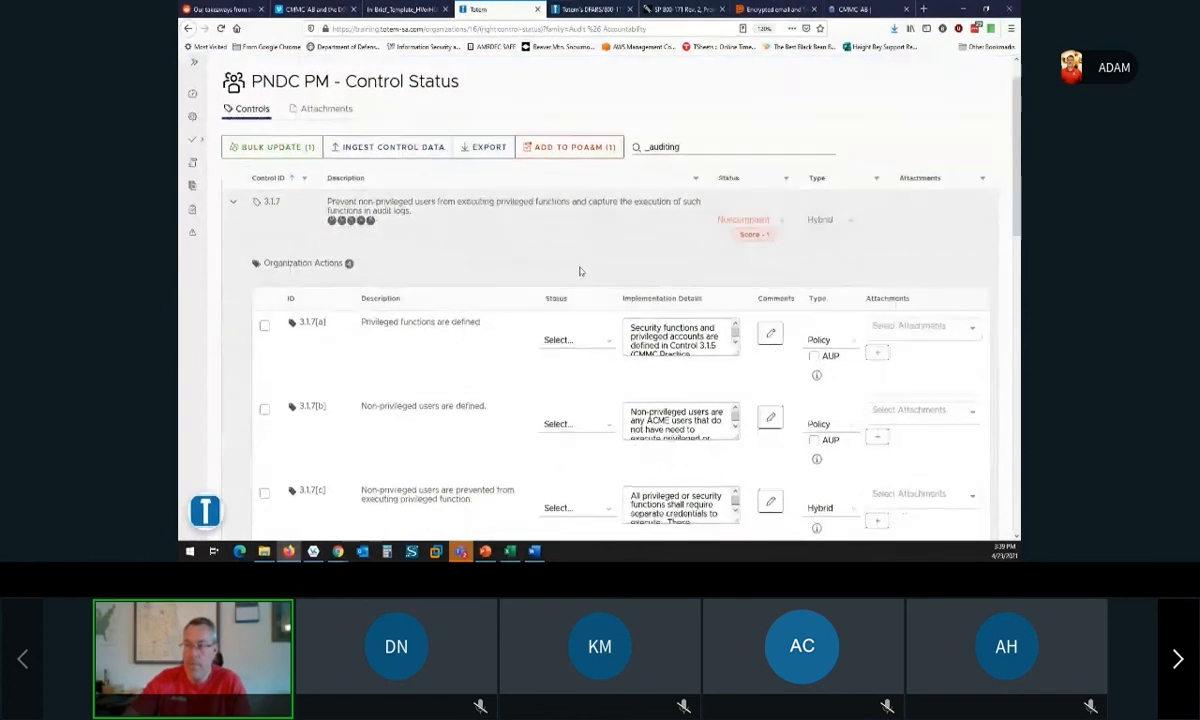
scroll(579, 271, down, 3)
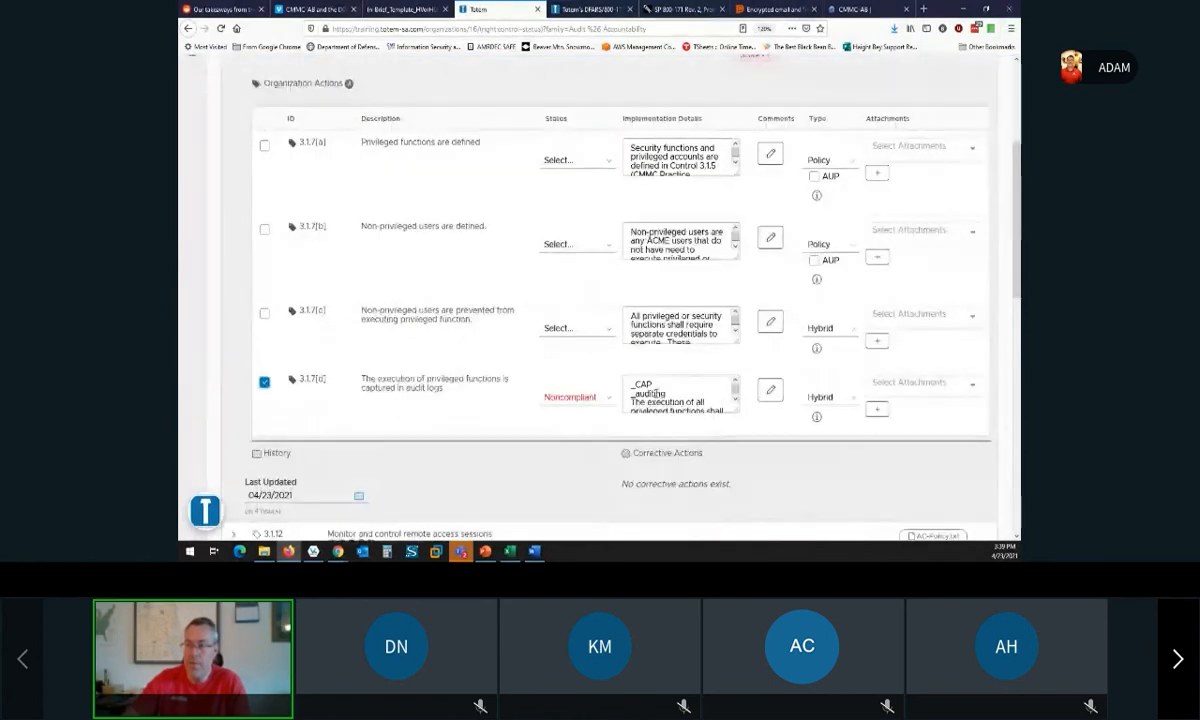
Delete the _CAP and _auditing tags from the implementation details of action 3.1.7[d], save, and collapse control 3.1.7.
click(655, 392)
drag(543, 239, 508, 221)
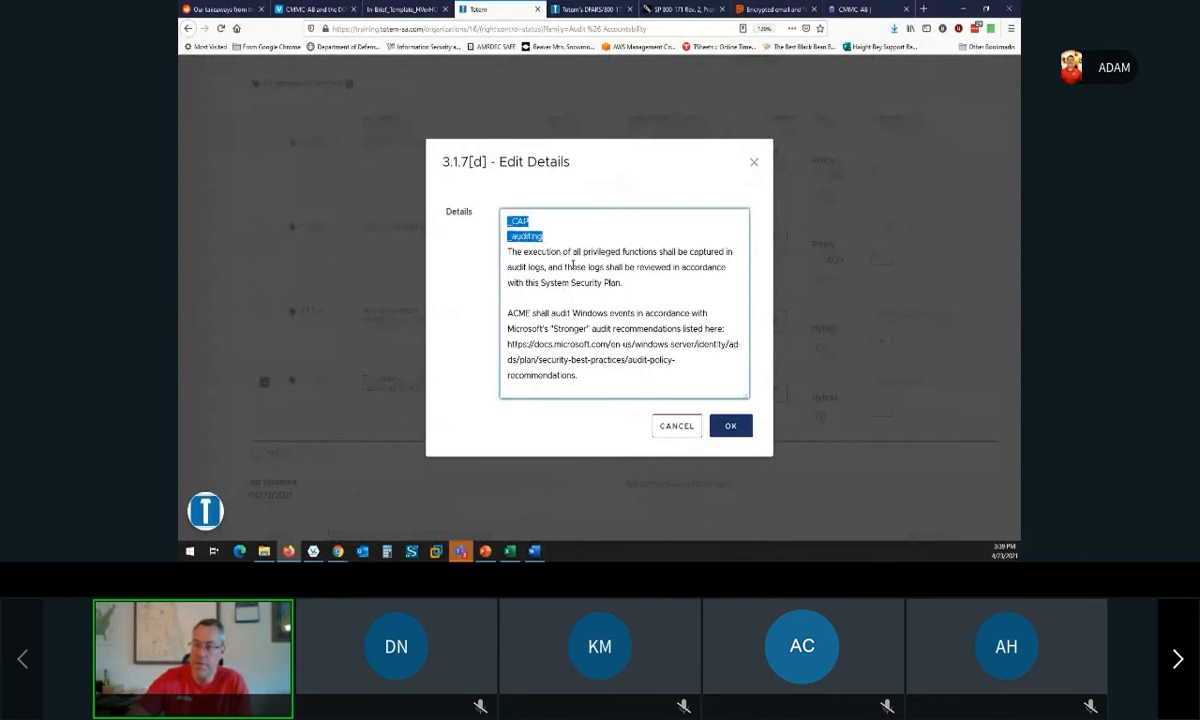
key(Delete)
click(730, 408)
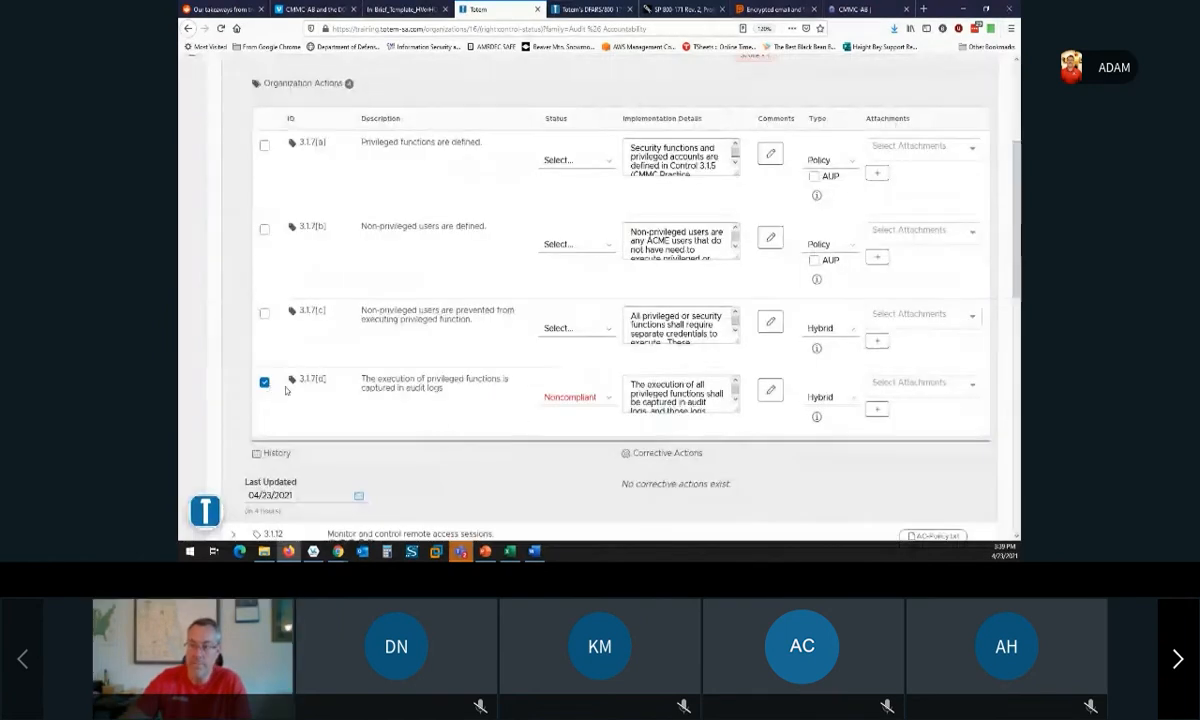
scroll(286, 390, up, 2)
click(233, 92)
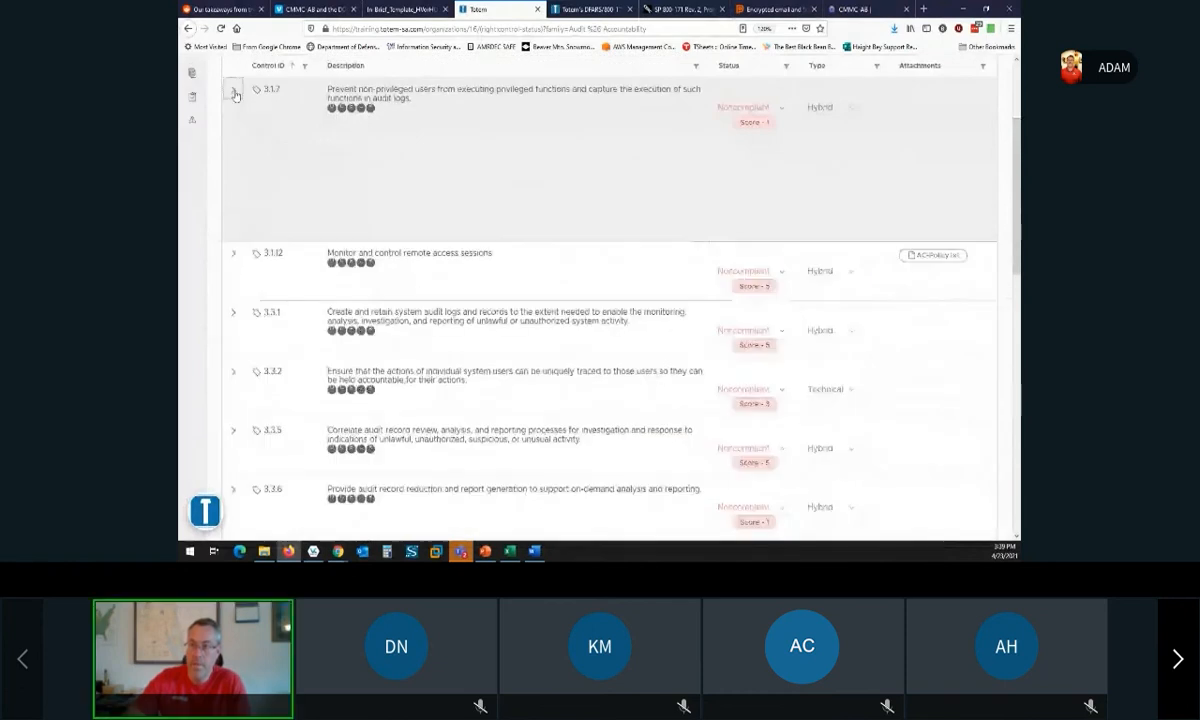
In control 3.1.12, select action 3.1.12[d], delete the _CAP and _auditing tags from its implementation details, and collapse the control.
click(234, 148)
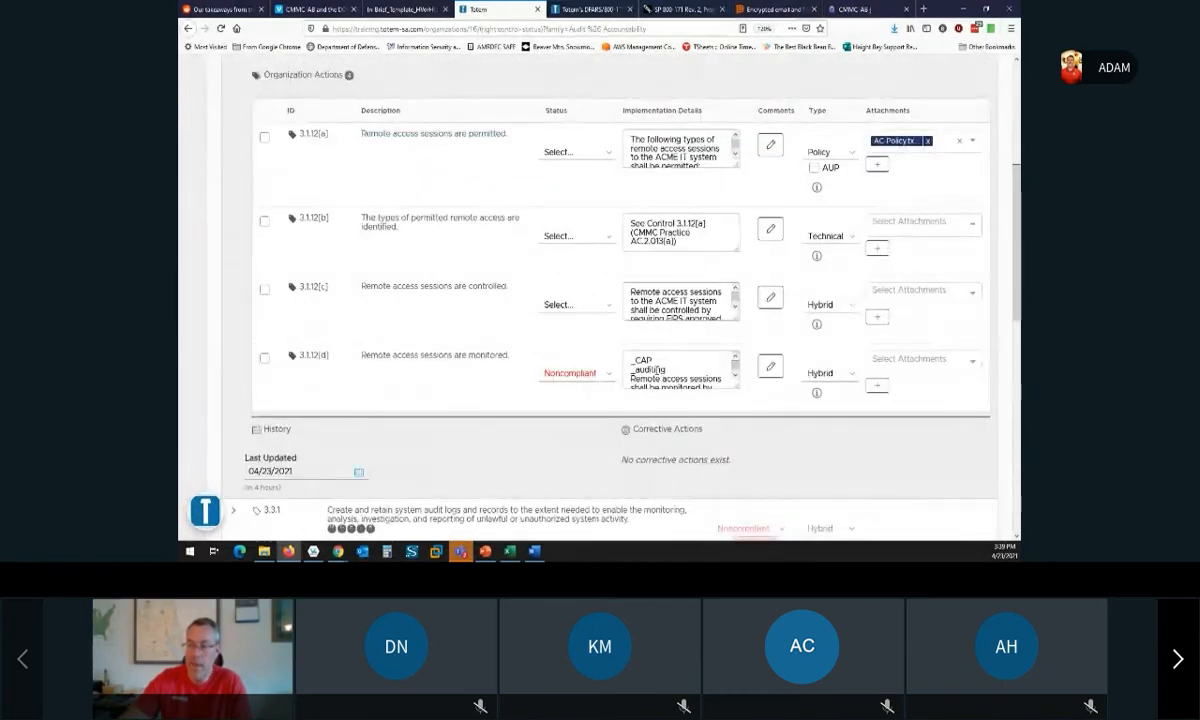
click(264, 357)
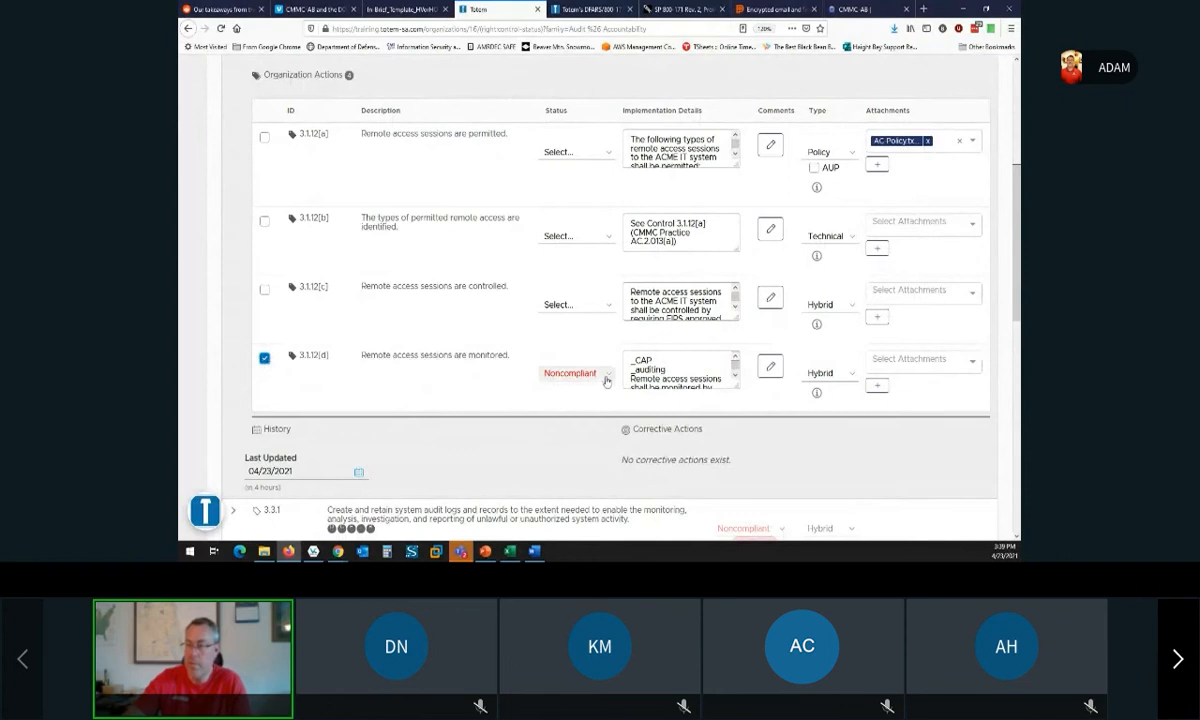
click(643, 373)
drag(544, 276, 503, 262)
key(BackSpace)
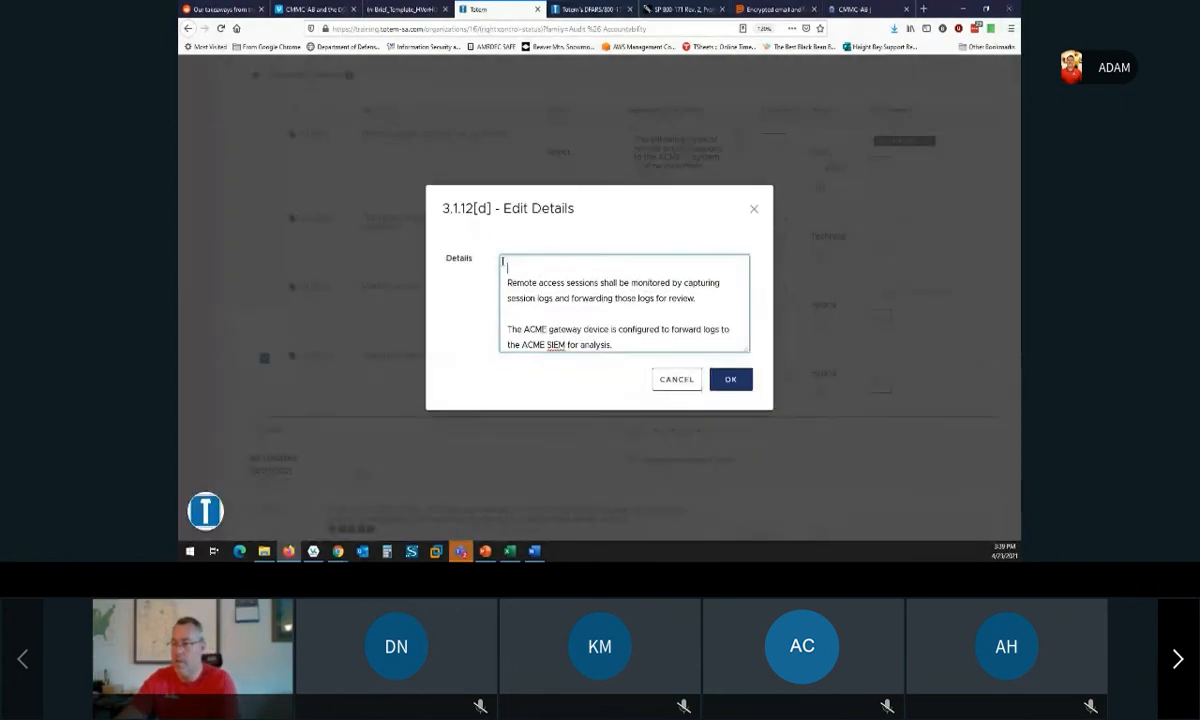
key(Delete)
click(731, 379)
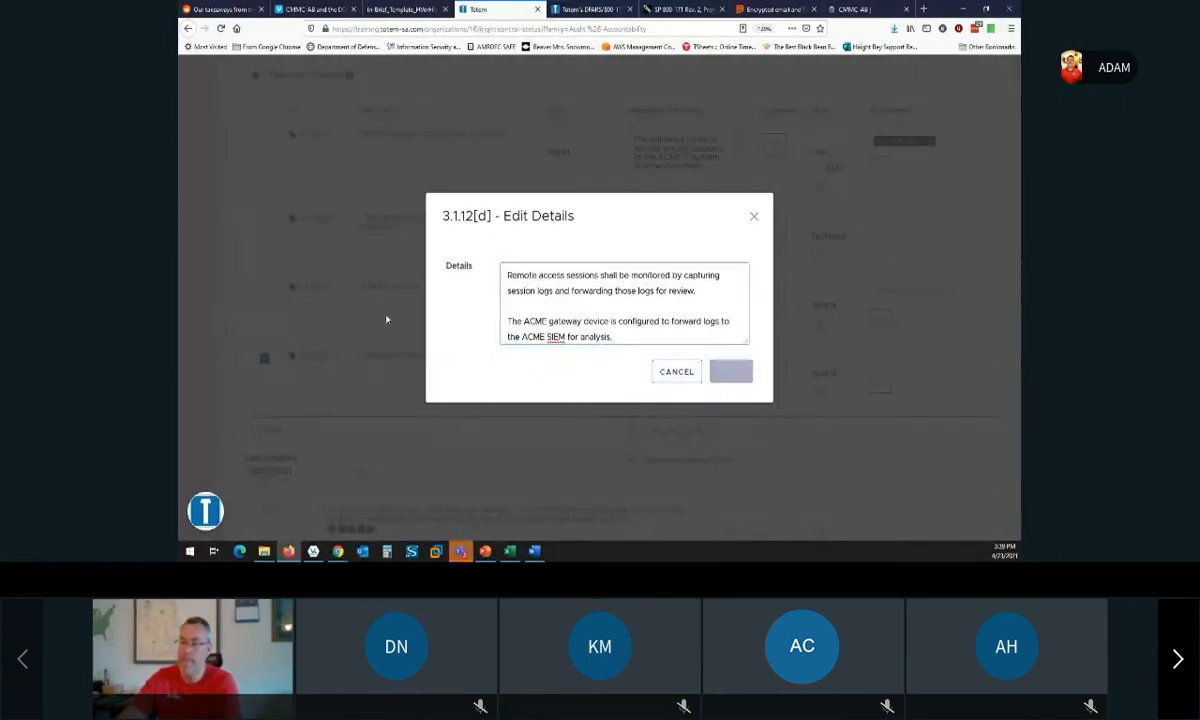
scroll(330, 272, up, 2)
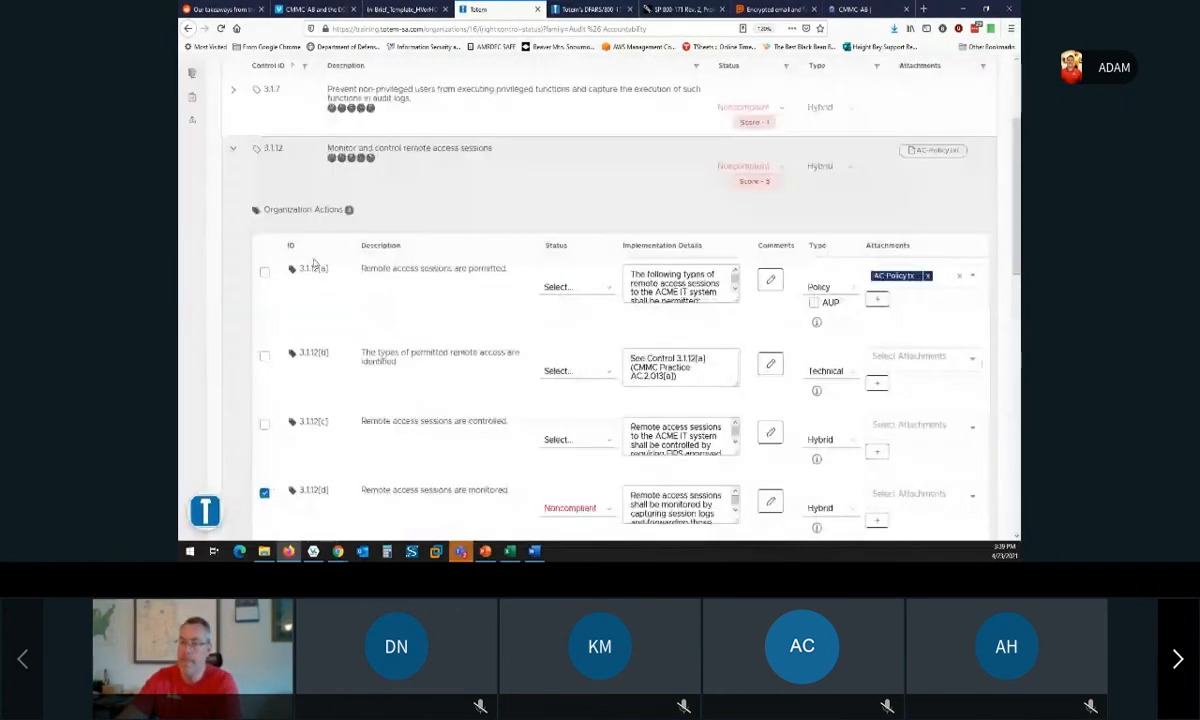
click(231, 152)
Expand control 3.3.1 and select its noncompliant actions 3.3.1[c], 3.3.1[d] and 3.3.1[f].
click(233, 206)
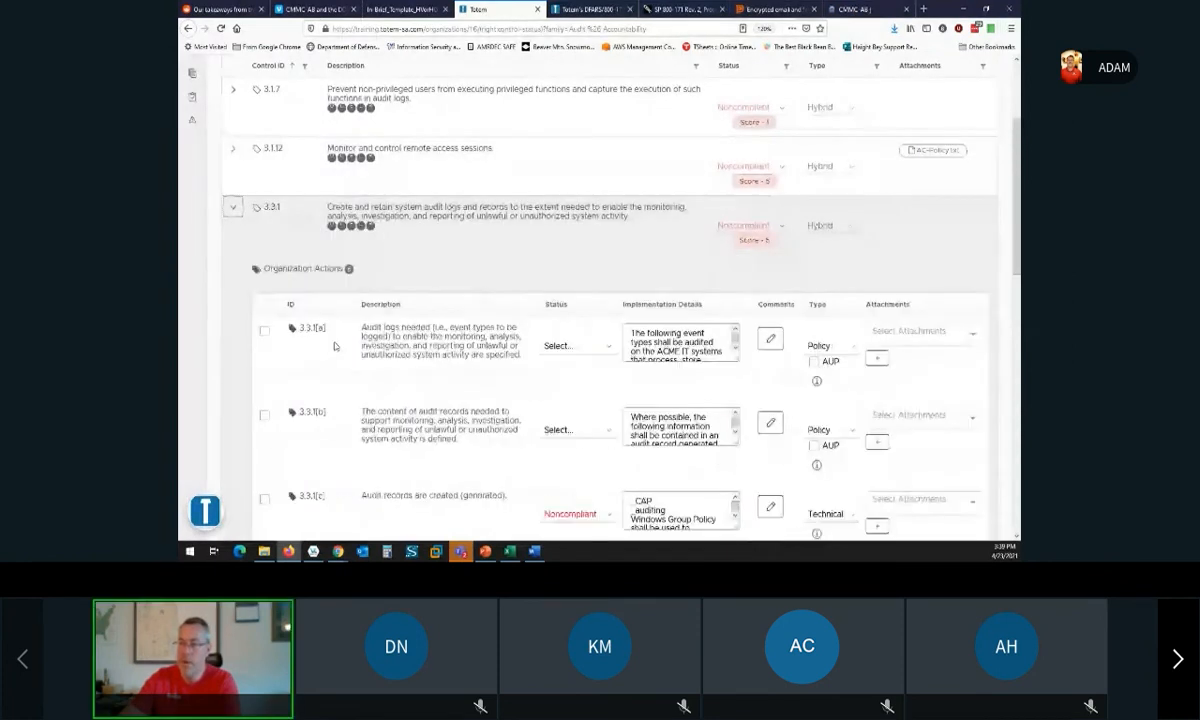
scroll(265, 366, down, 2)
click(265, 366)
scroll(340, 391, down, 1)
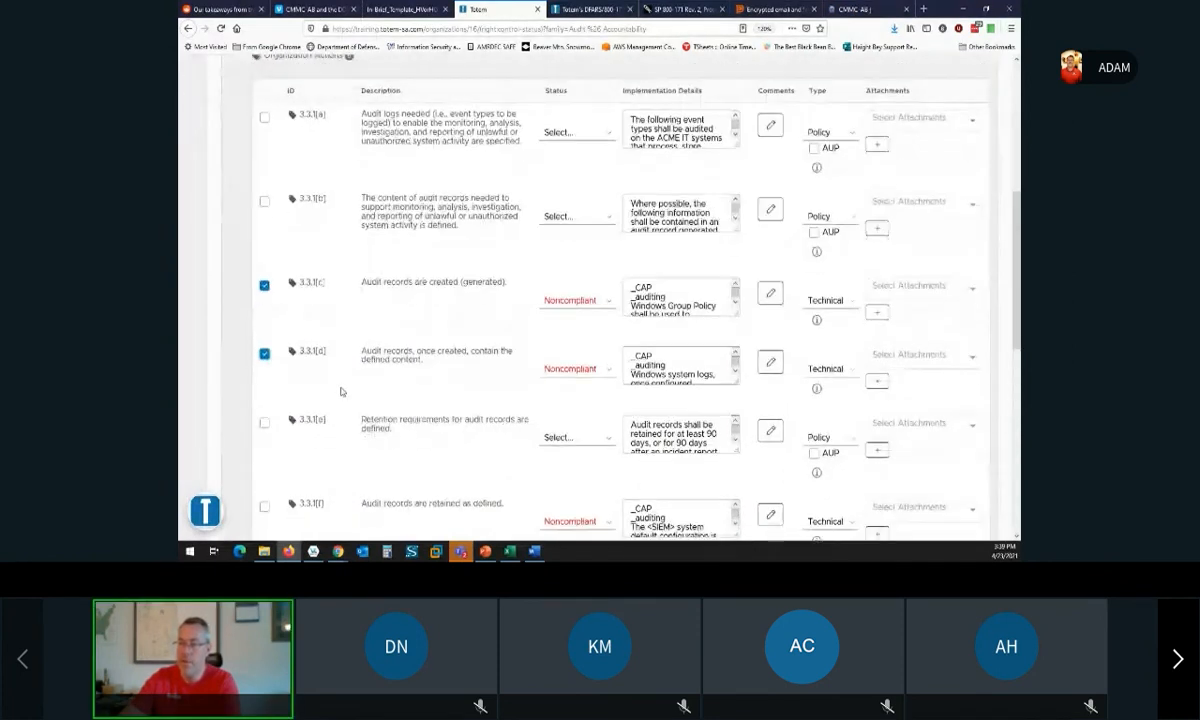
scroll(300, 391, down, 3)
click(265, 385)
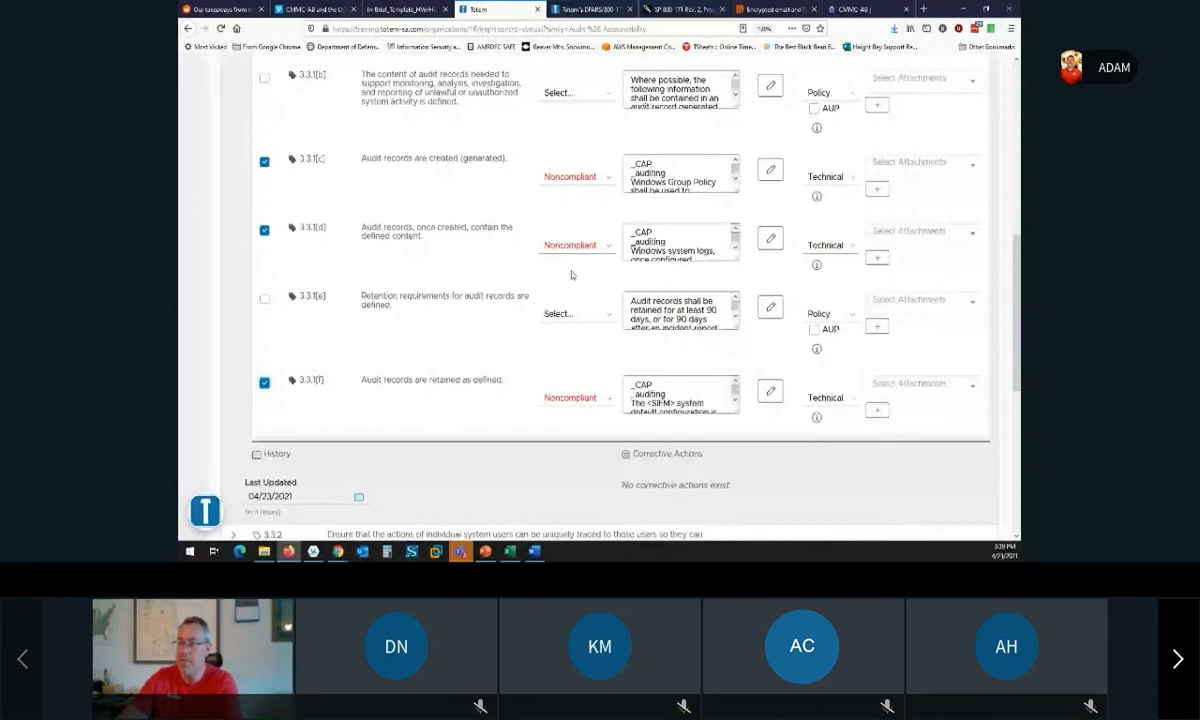
Remove the _CAP and _auditing tags from the implementation details of action 3.3.1[c] and save.
click(770, 170)
drag(507, 237, 546, 252)
key(Delete)
key(Delete)
click(718, 390)
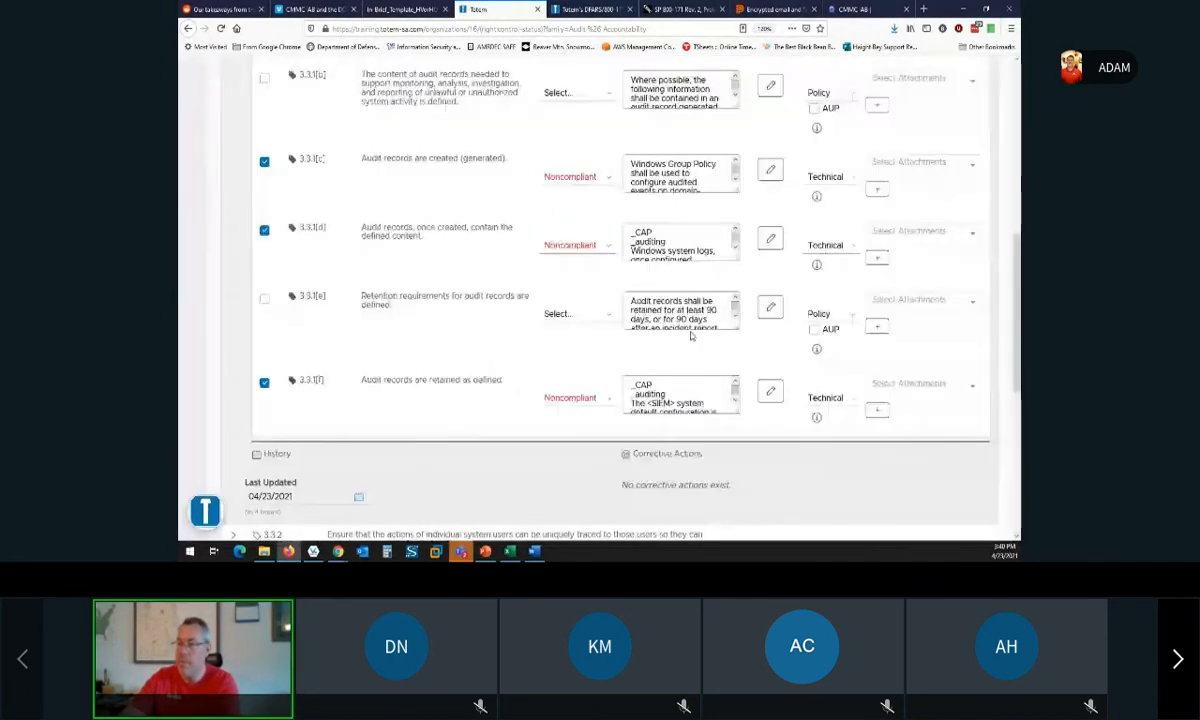
Remove the _CAP and _auditing tags from the implementation details of action 3.3.1[d] and save.
click(770, 231)
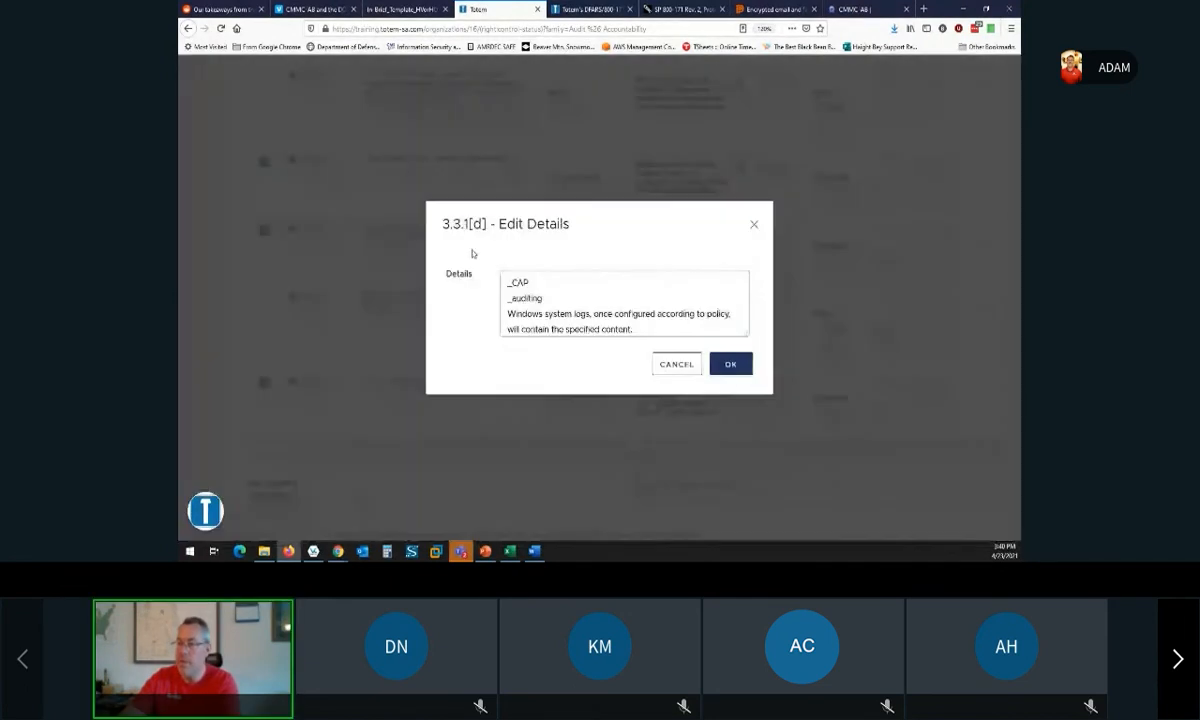
drag(508, 281, 598, 302)
key(Delete)
key(Delete)
click(744, 356)
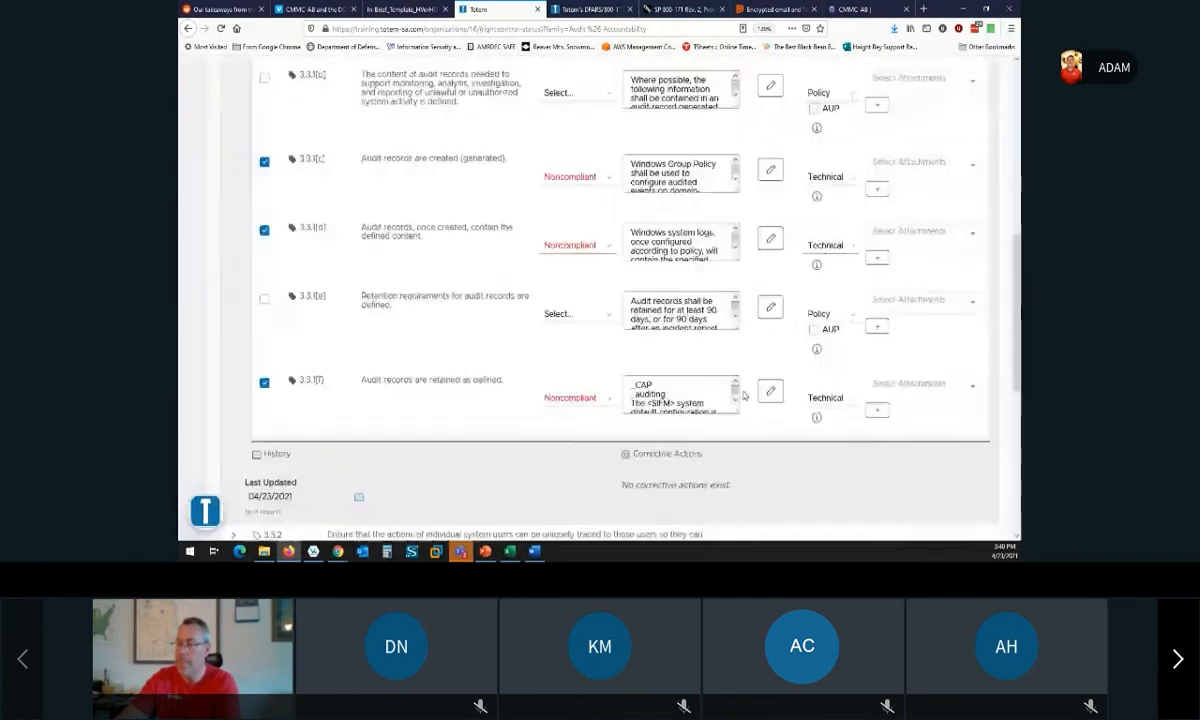
Remove the _CAP and _auditing tags from the implementation details of action 3.3.1[f], save, and collapse control 3.3.1.
click(770, 390)
drag(507, 288, 555, 306)
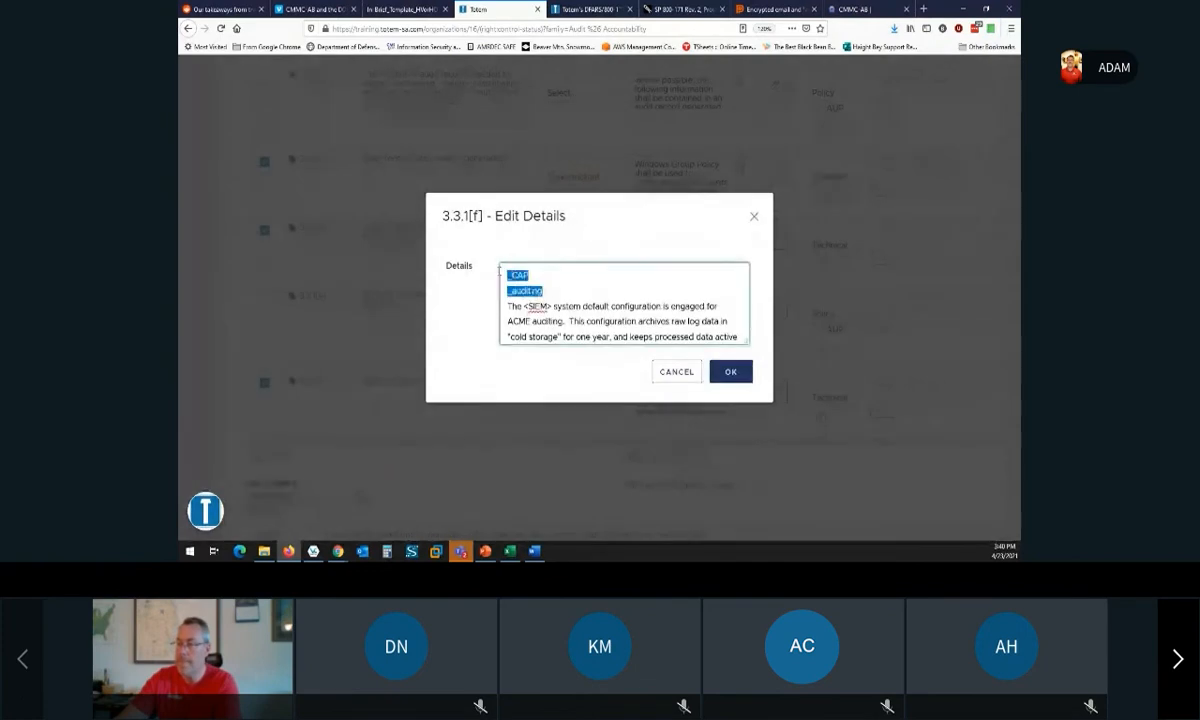
key(Delete)
key(Delete)
click(726, 356)
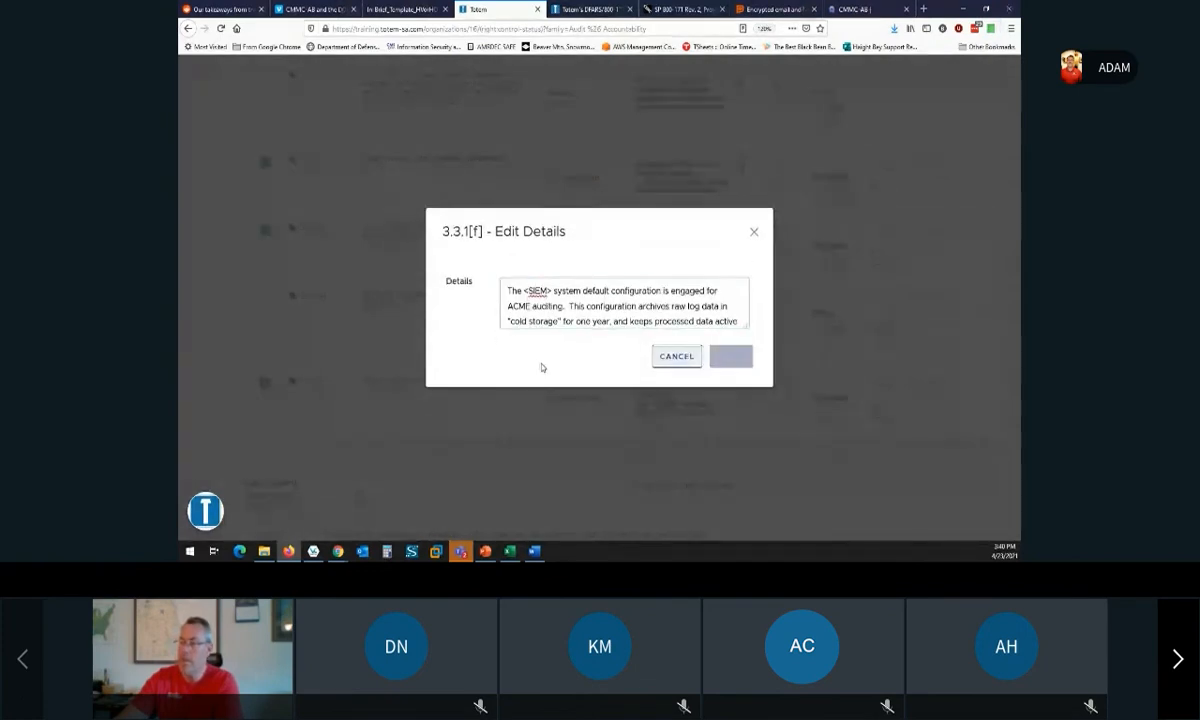
scroll(346, 341, up, 3)
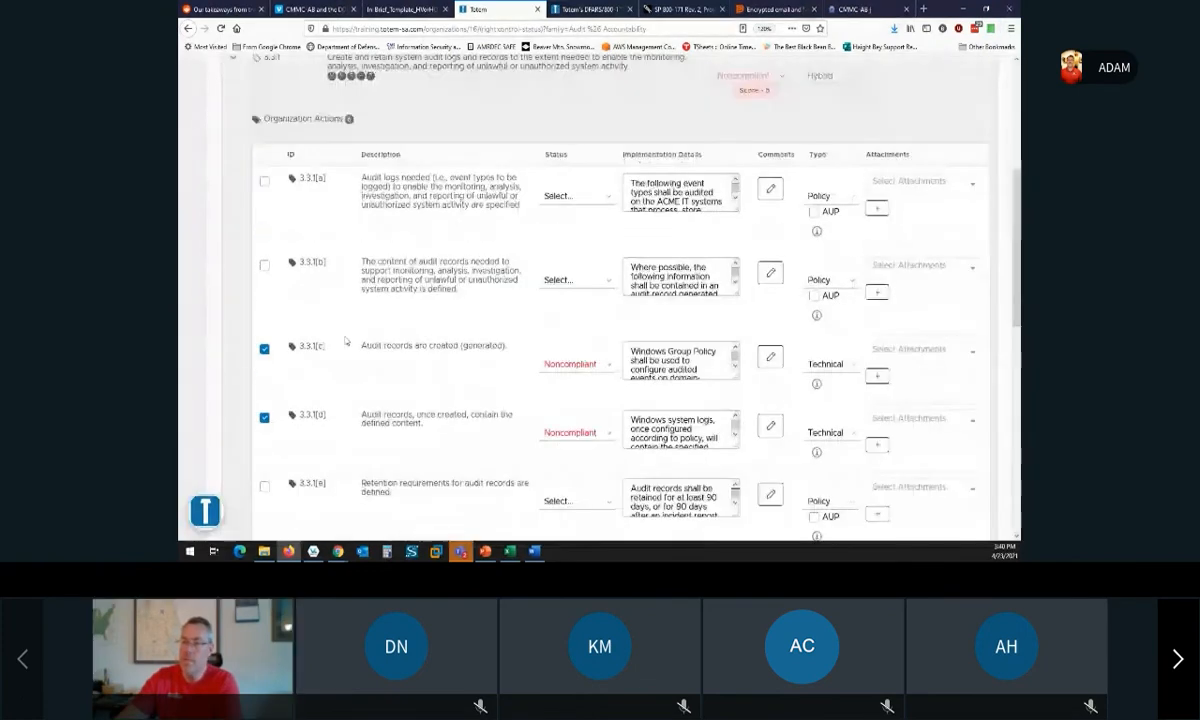
click(234, 140)
Expand control 3.3.2, select action 3.3.2[b], remove the _CAP and _auditing tags from its implementation details, save, and collapse the control.
click(234, 198)
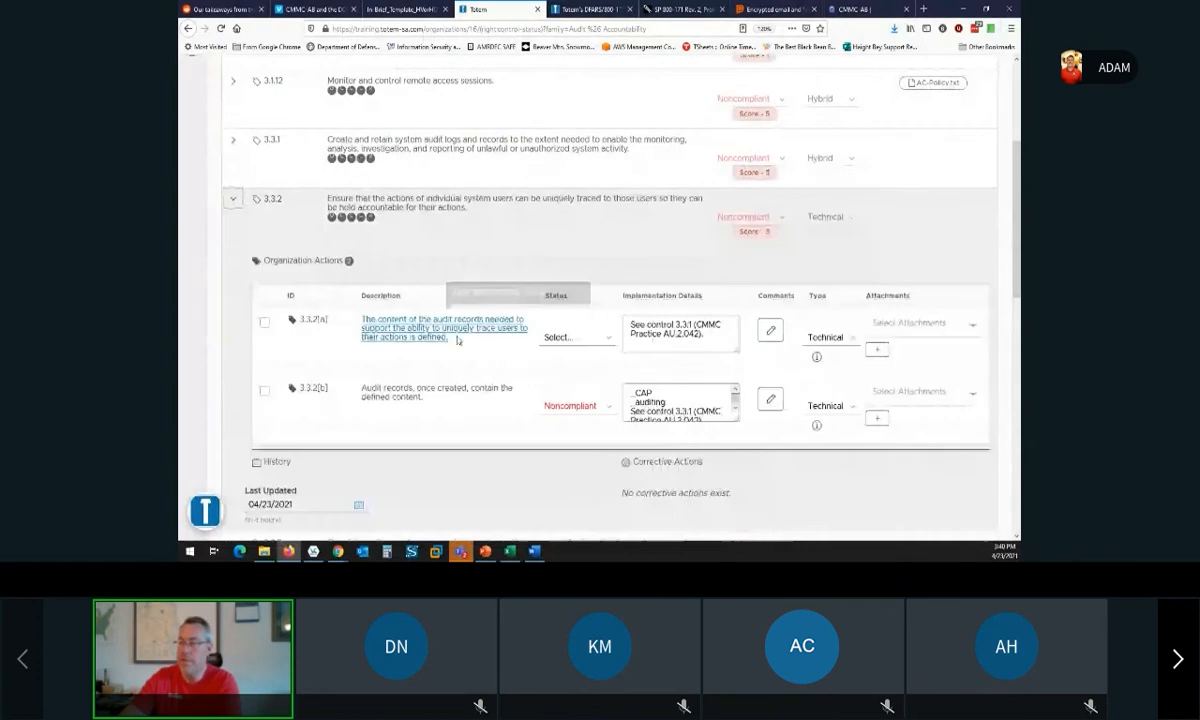
scroll(315, 233, down, 3)
click(666, 271)
drag(546, 306, 503, 290)
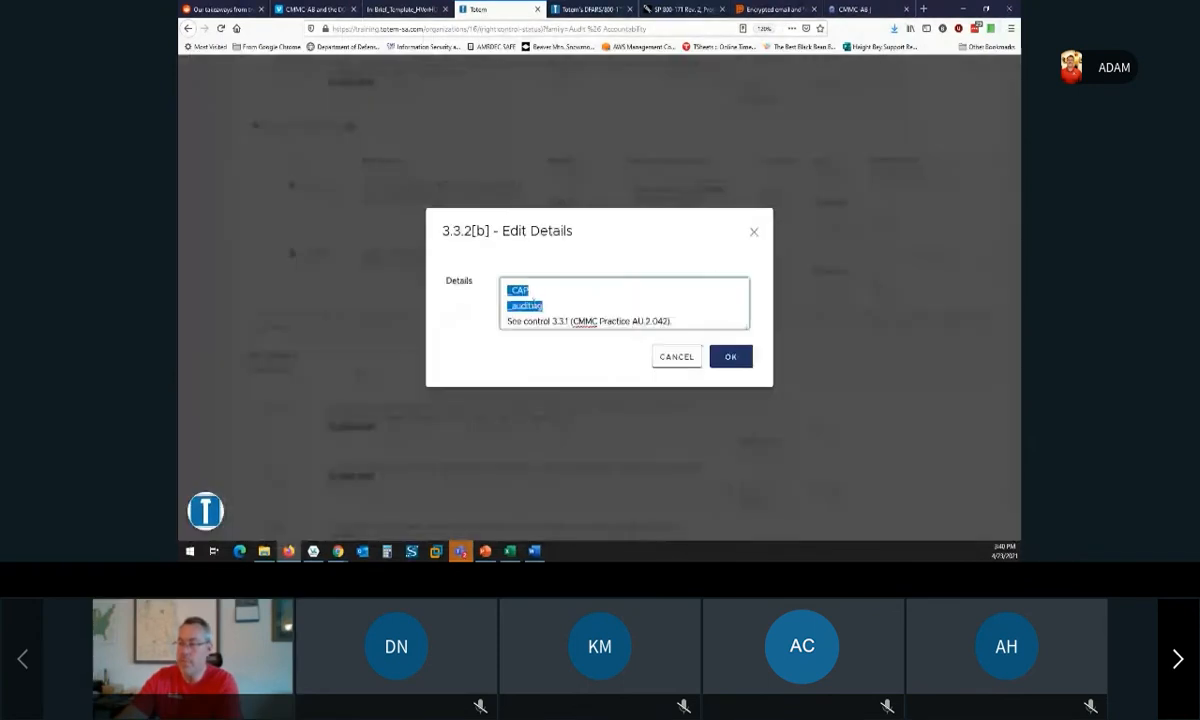
key(Delete)
key(Delete)
click(733, 357)
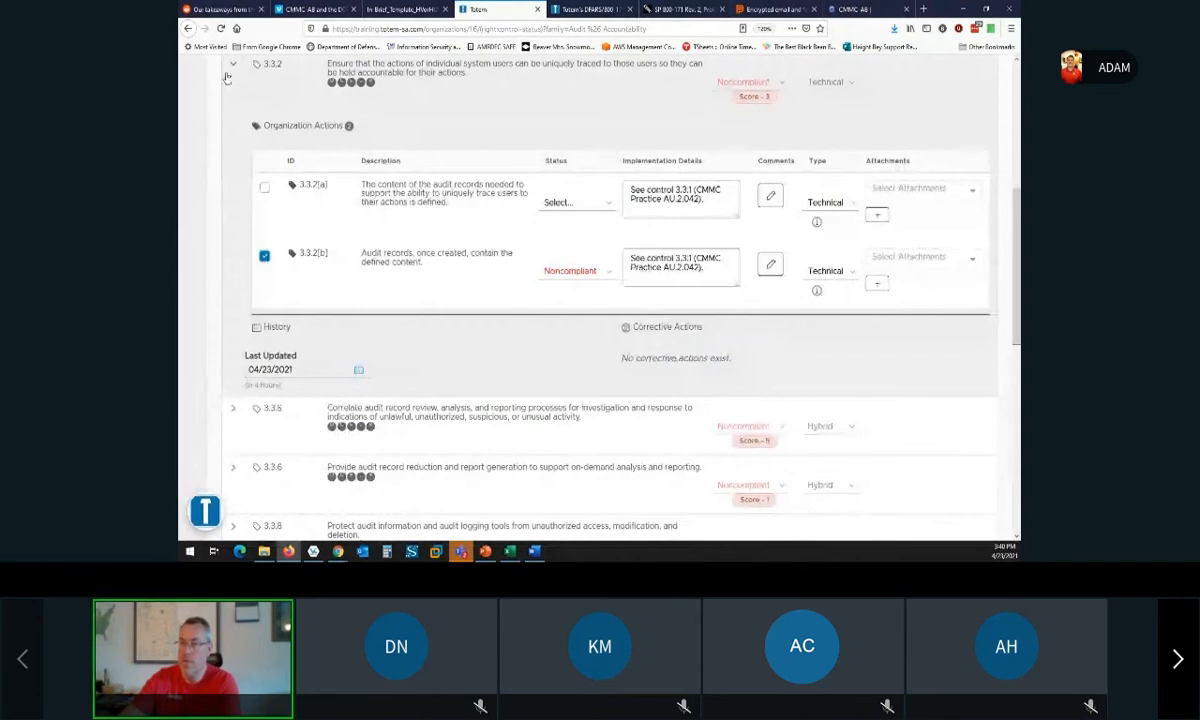
click(228, 75)
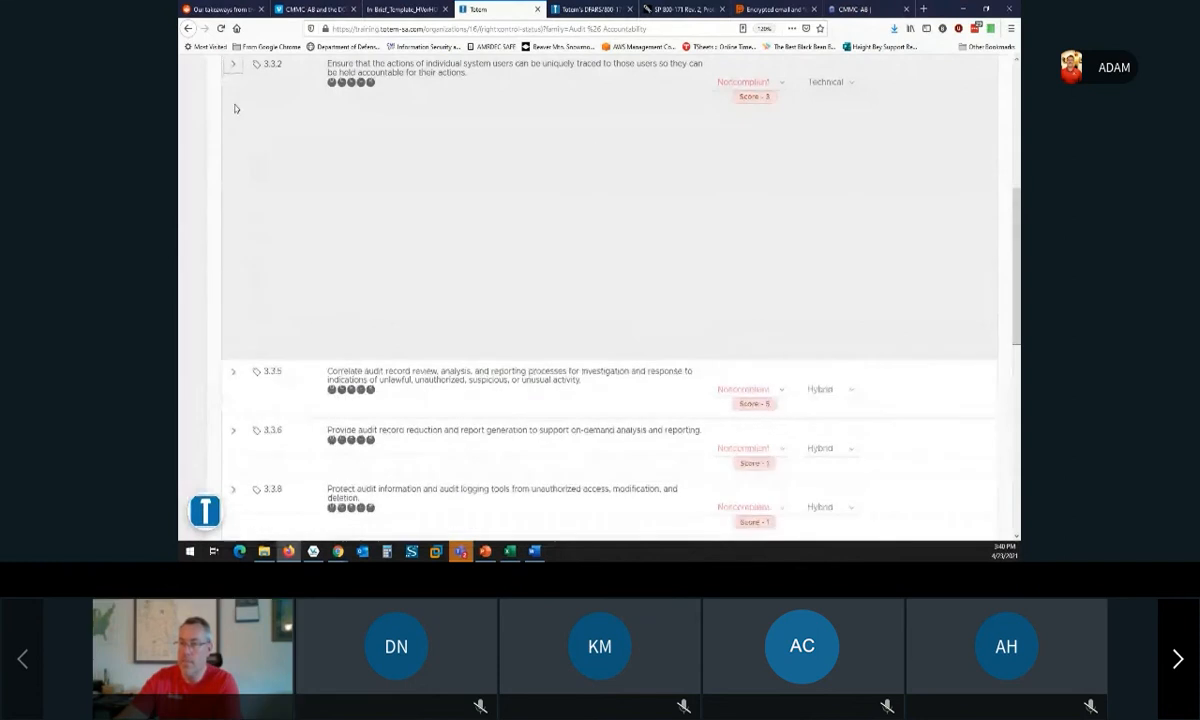
Expand control 3.3.5, select action 3.3.5[b], strip the _CAP and _auditing tags from its implementation details, save, and collapse the control.
click(234, 132)
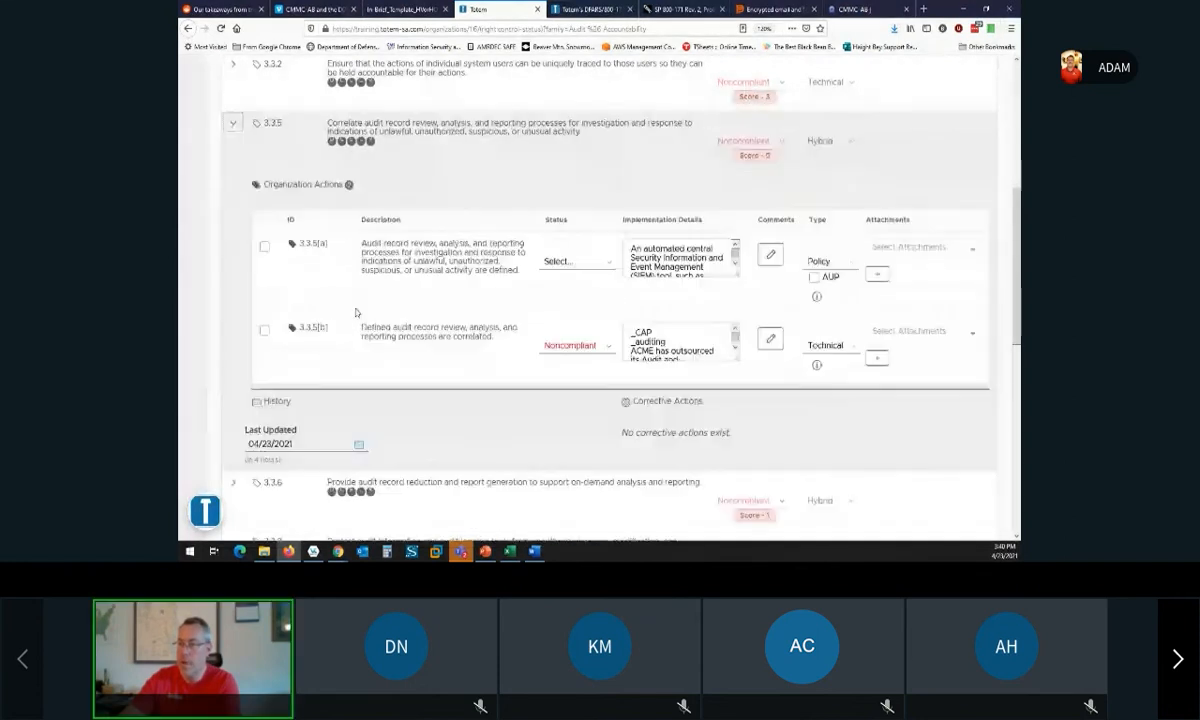
click(264, 330)
click(660, 345)
drag(548, 261, 505, 243)
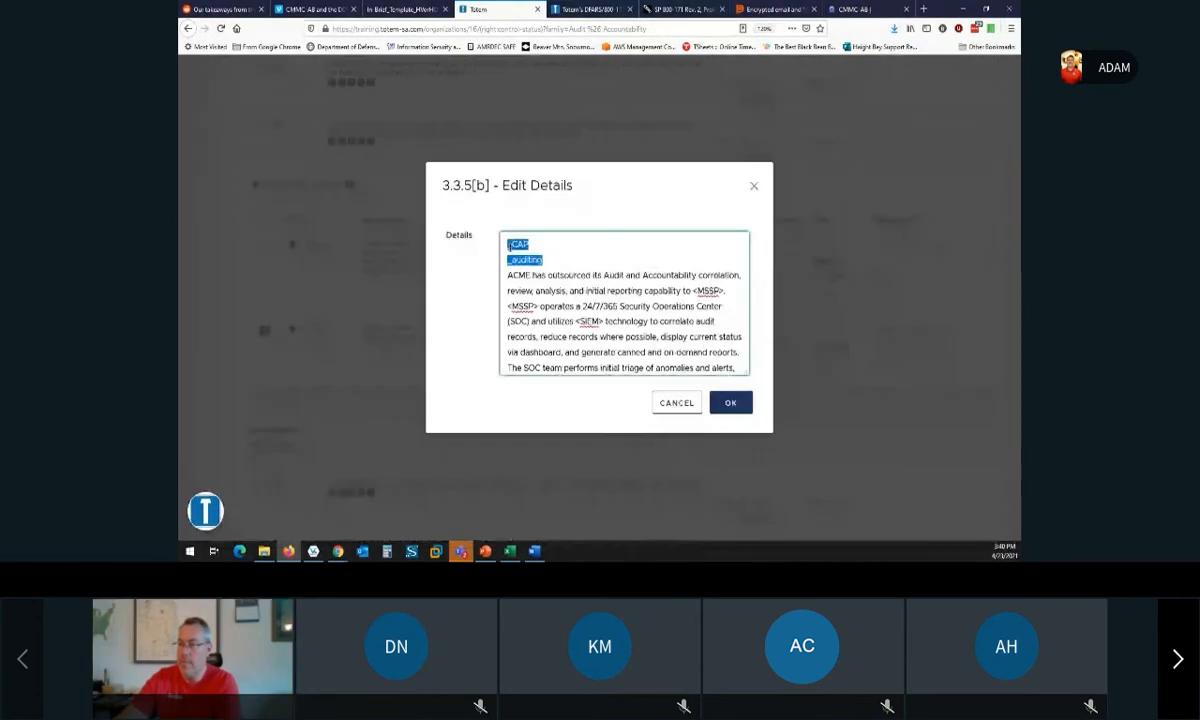
key(BackSpace)
key(Delete)
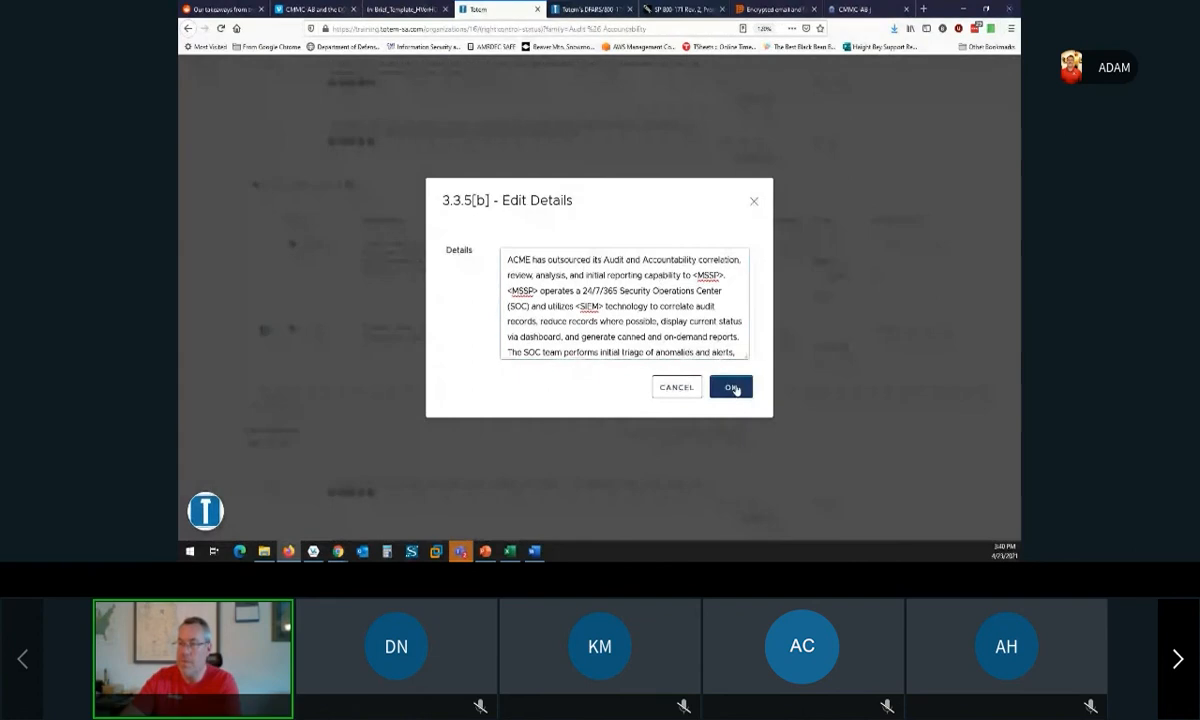
click(733, 388)
click(232, 122)
Expand control 3.3.6, select actions 3.3.6[a] and 3.3.6[b], and remove the _CAP and _auditing tags from the details of 3.3.6[a].
click(236, 183)
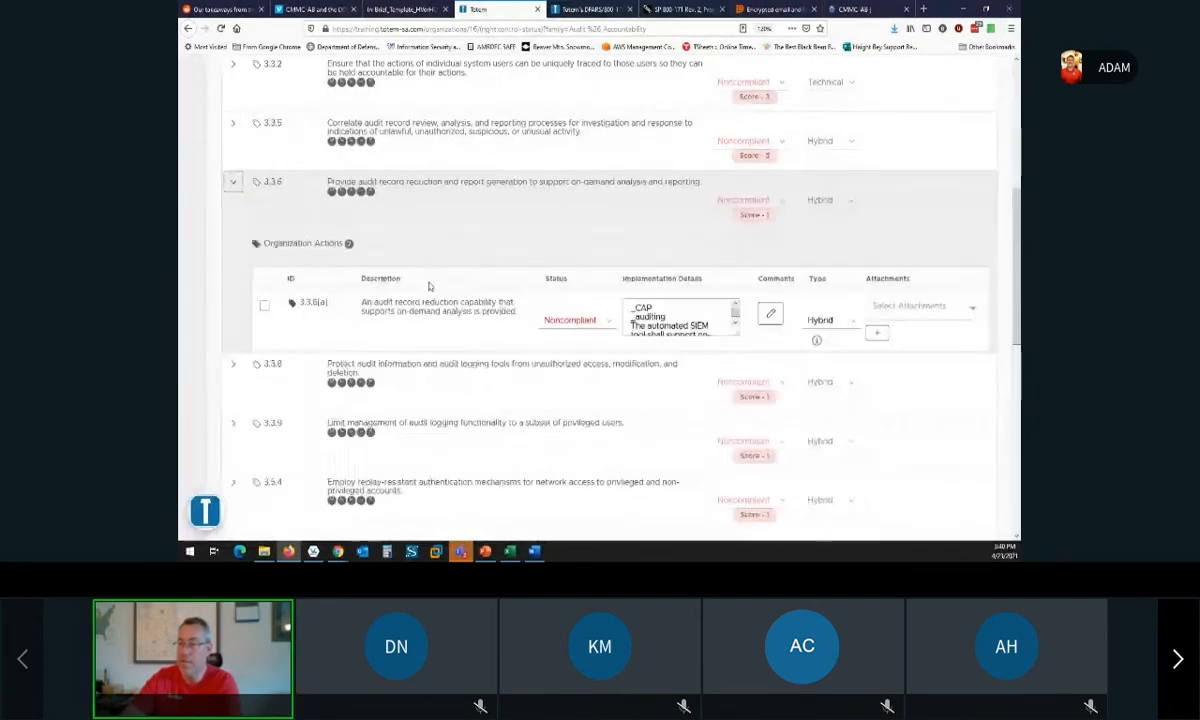
click(264, 305)
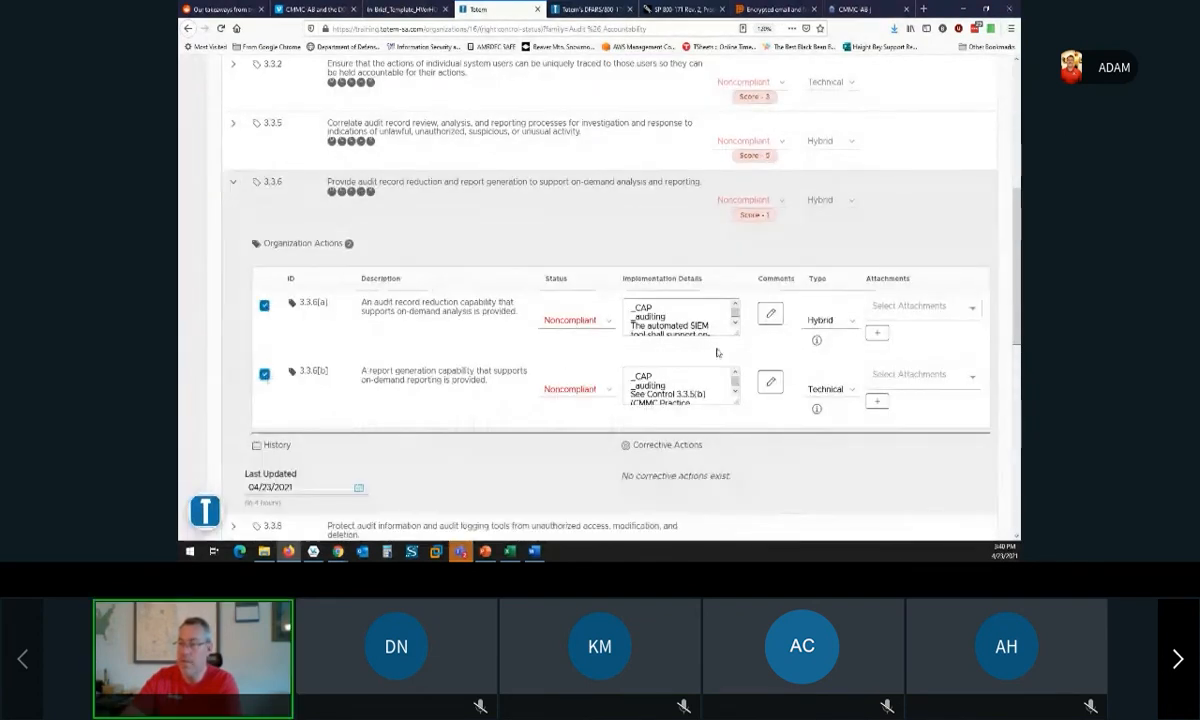
click(675, 330)
drag(546, 284, 496, 268)
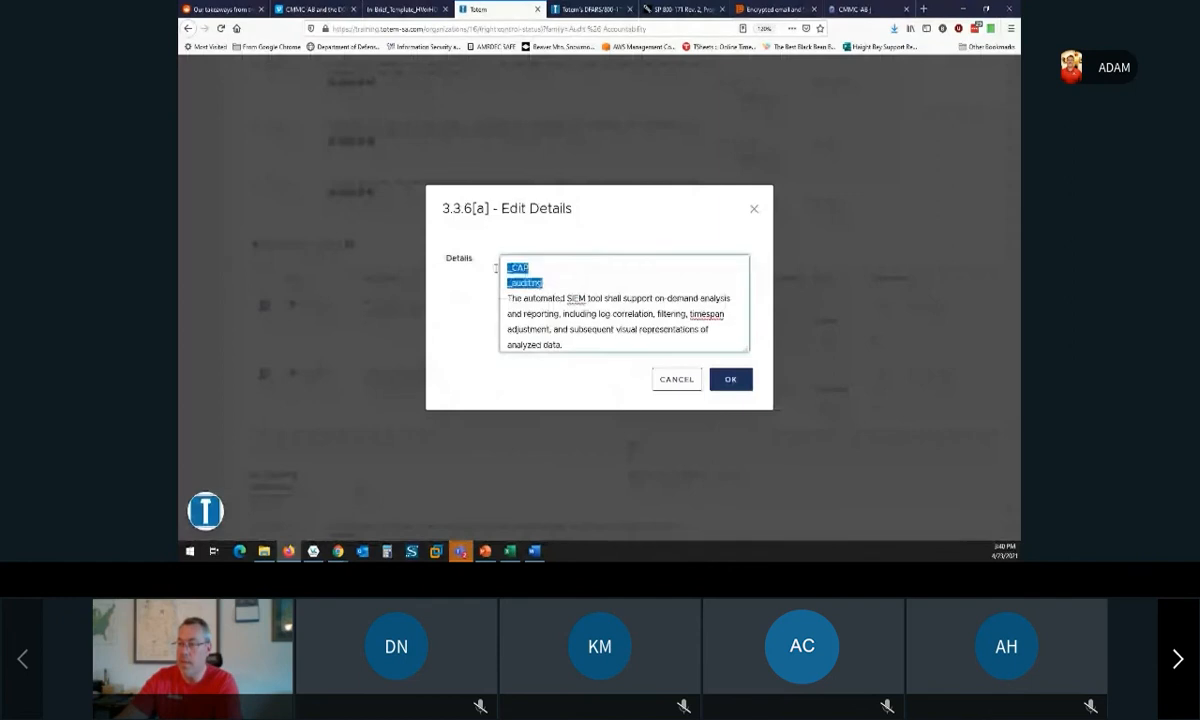
key(BackSpace)
click(713, 379)
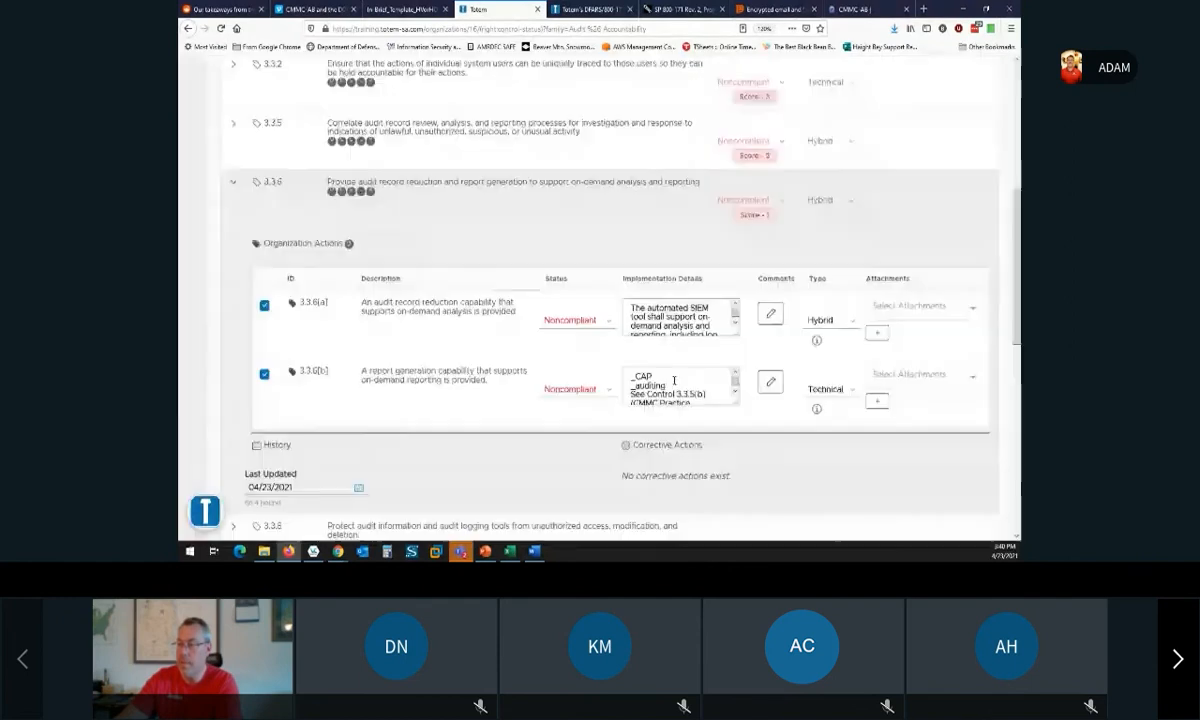
Remove the _CAP and _auditing tags from the implementation details of action 3.3.6[b], save, and collapse control 3.3.6.
click(675, 380)
drag(546, 302, 503, 284)
key(BackSpace)
key(Delete)
click(731, 356)
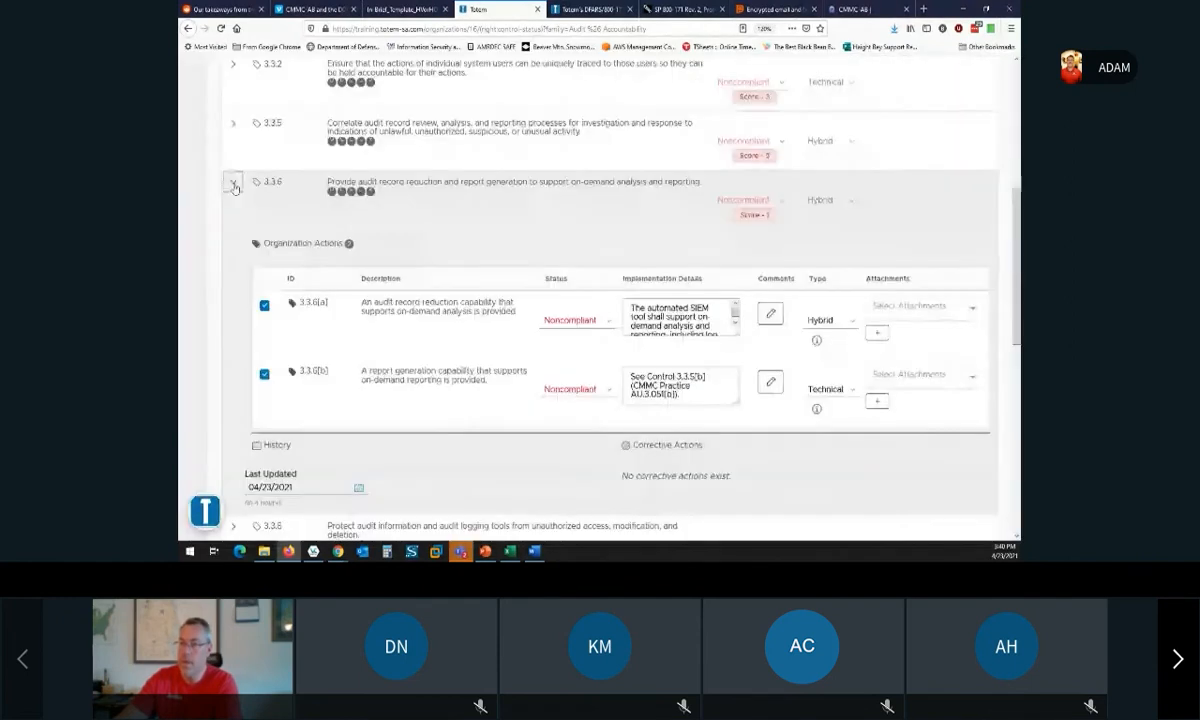
click(234, 182)
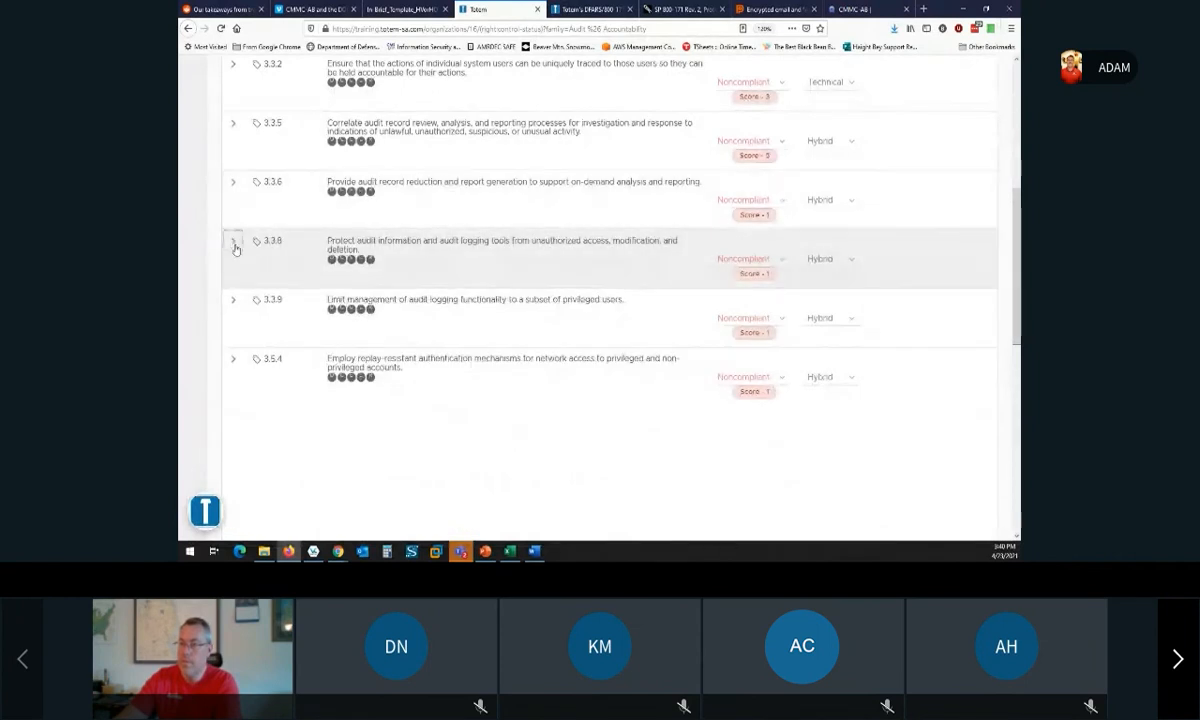
Expand control 3.3.8, select action 3.3.8[a], remove the _CAP and _auditing tags from its implementation details, save, and collapse the control.
click(233, 242)
scroll(453, 264, down, 1)
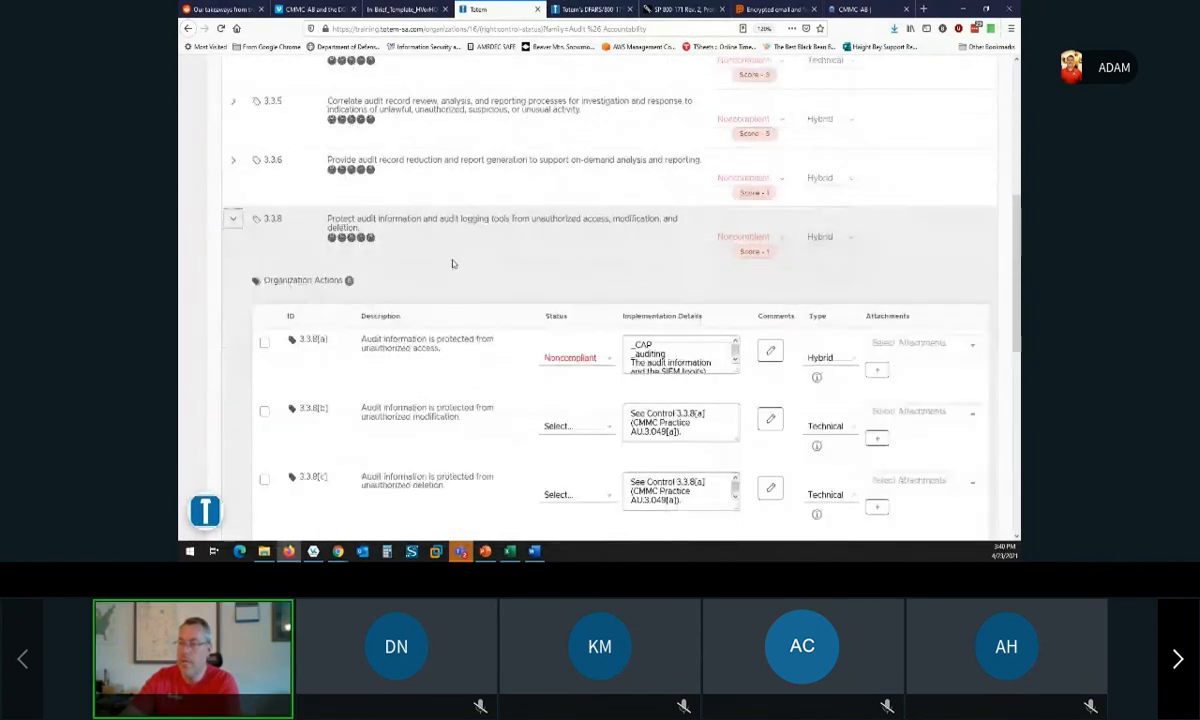
scroll(453, 264, down, 3)
click(741, 196)
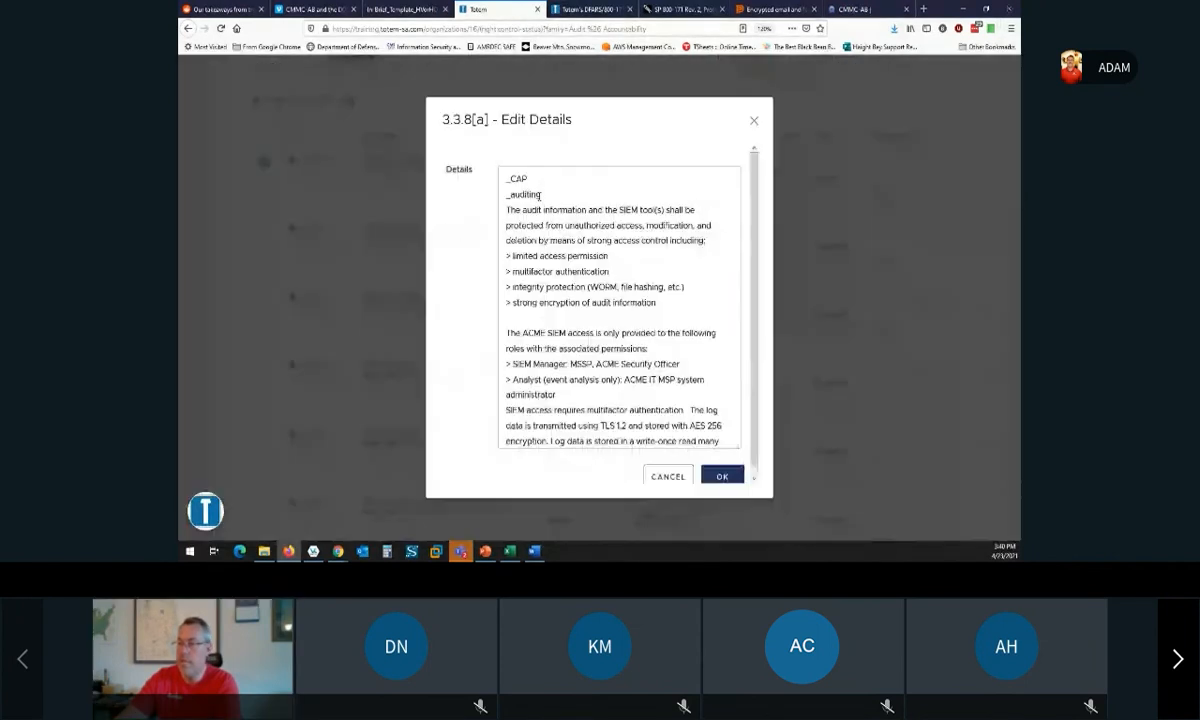
drag(541, 195, 512, 184)
key(BackSpace)
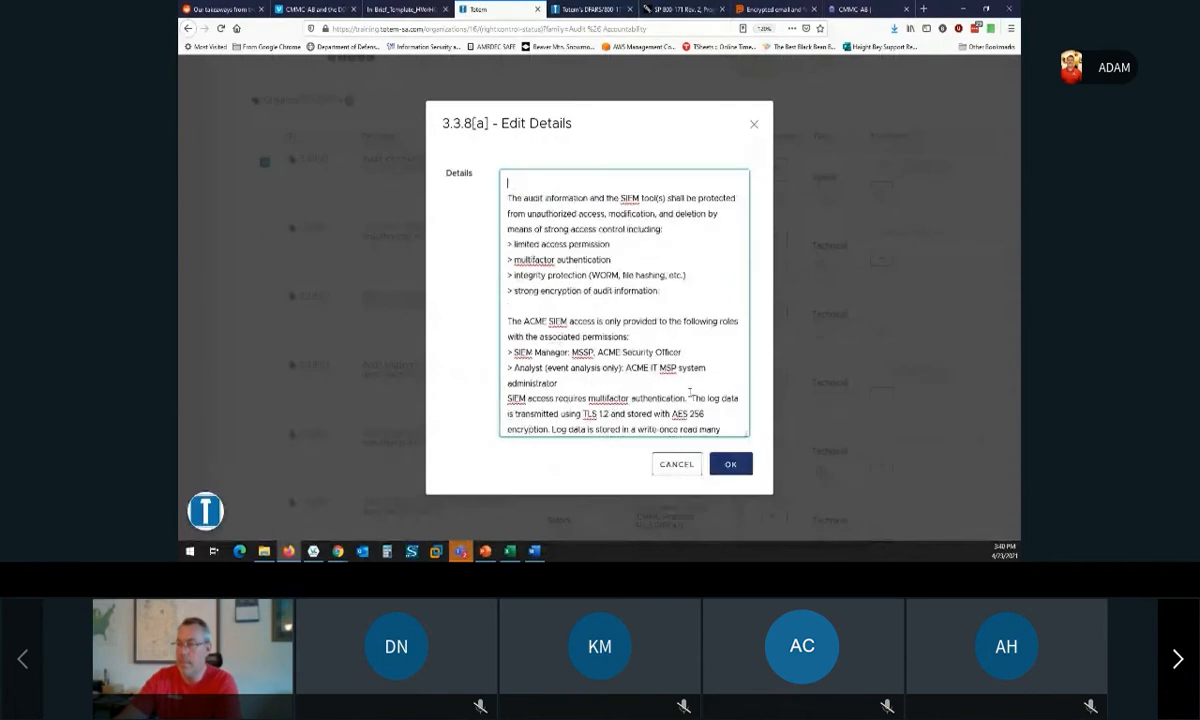
key(Delete)
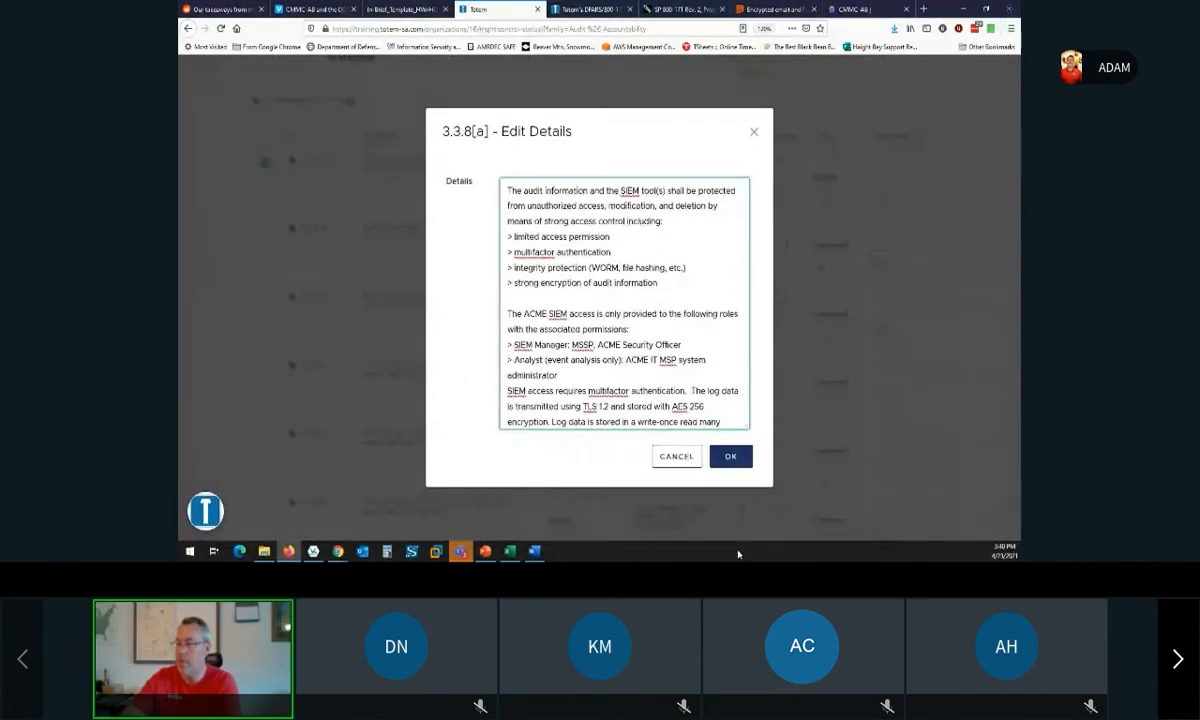
click(730, 457)
scroll(467, 266, down, 5)
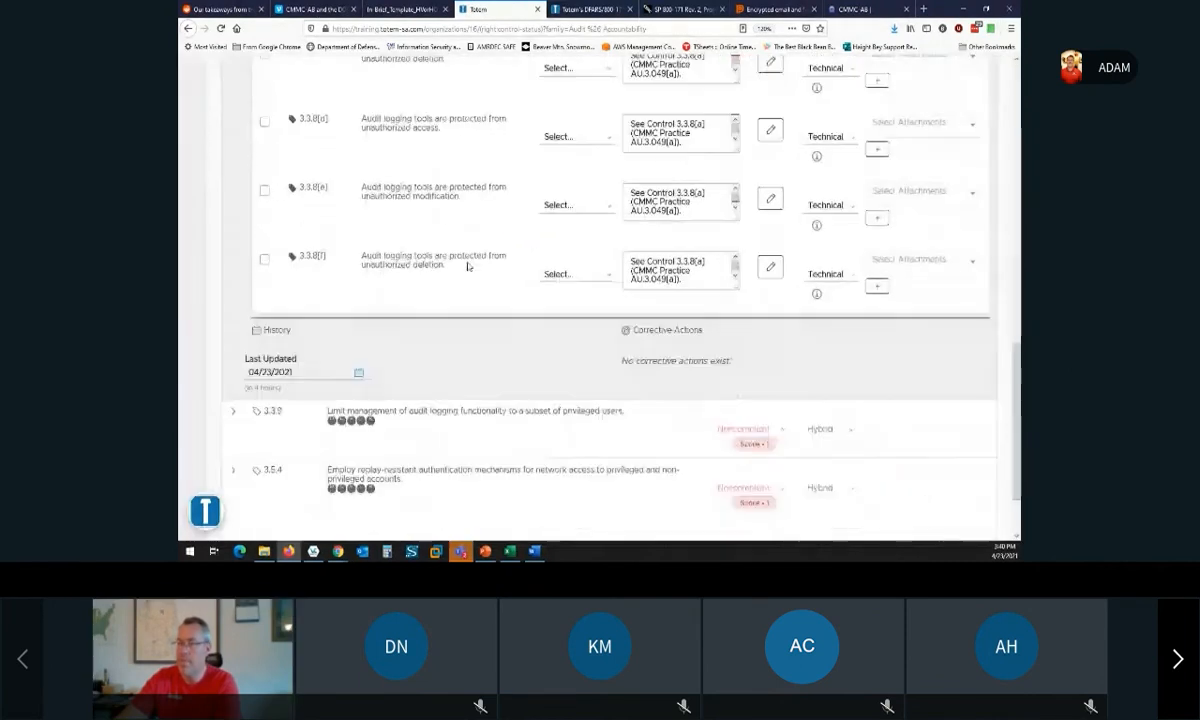
scroll(467, 266, up, 5)
click(233, 105)
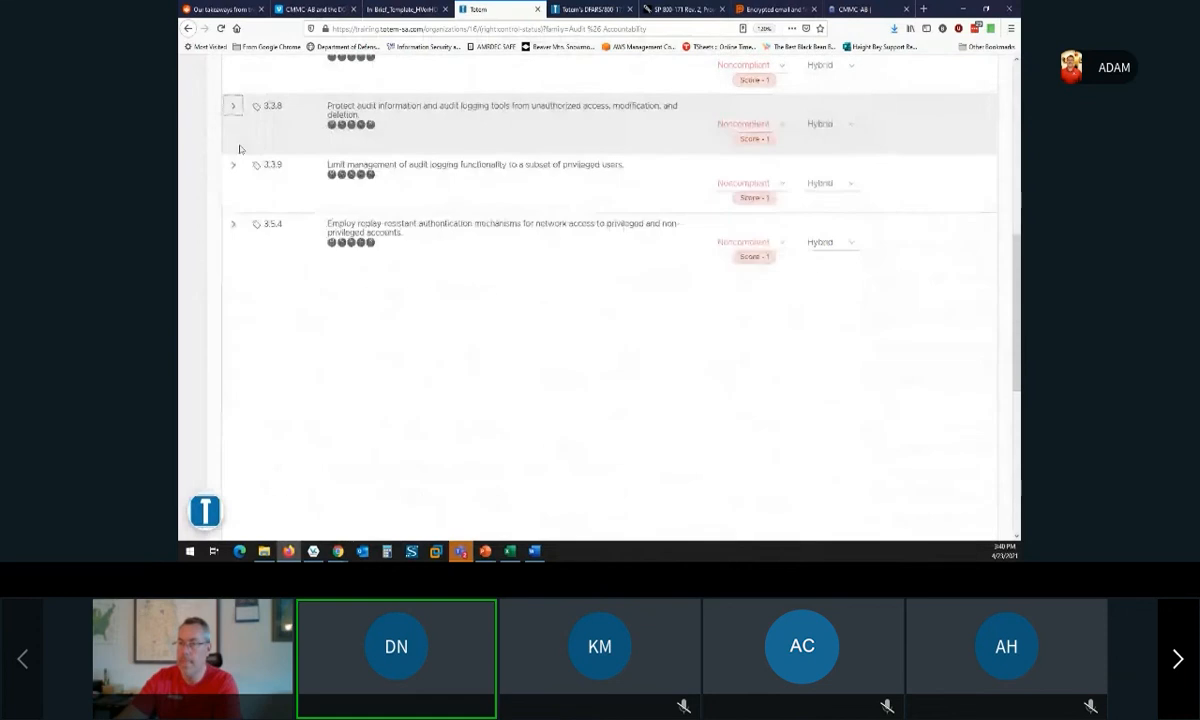
Expand control 3.3.9, select action 3.3.9[b], remove the _CAP and _auditing tags from its implementation details, save, and collapse the control.
click(233, 164)
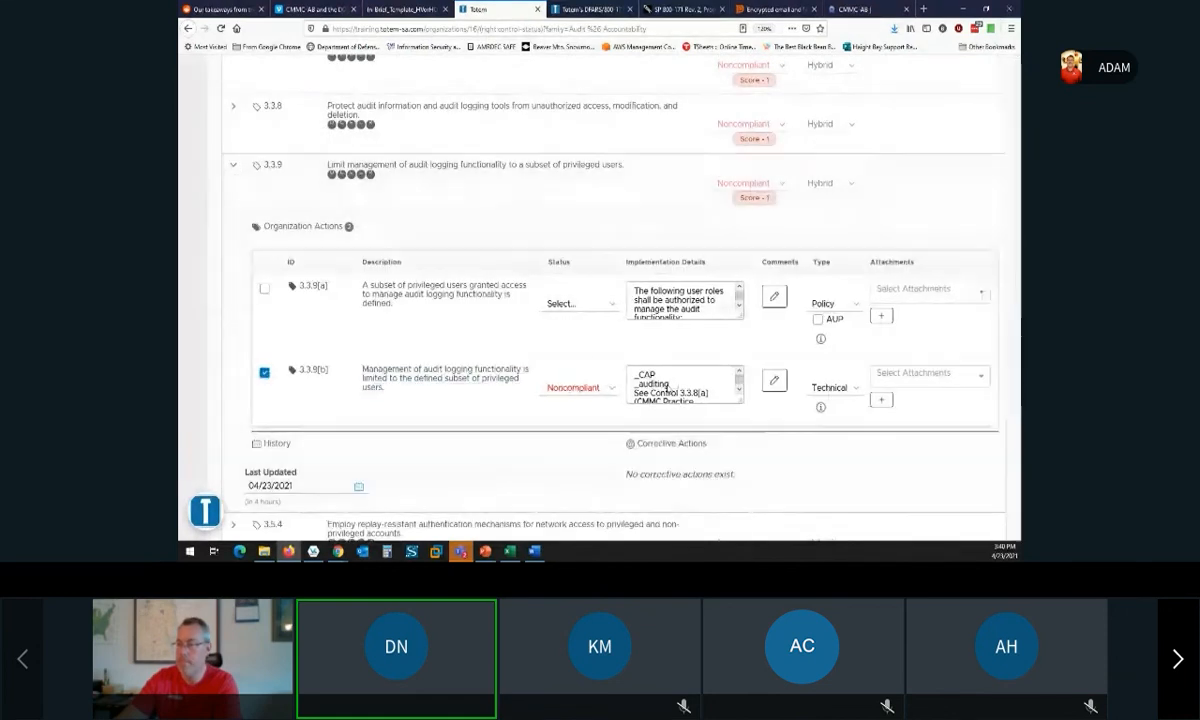
click(639, 388)
drag(550, 276, 508, 258)
key(BackSpace)
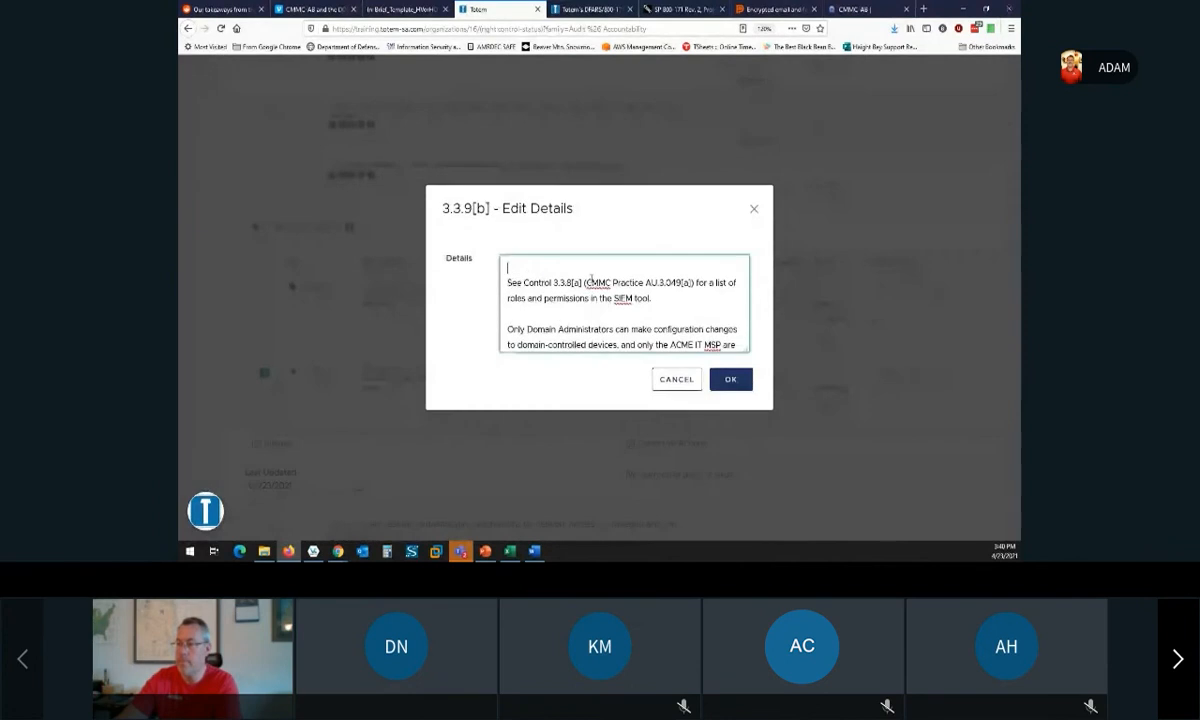
click(738, 370)
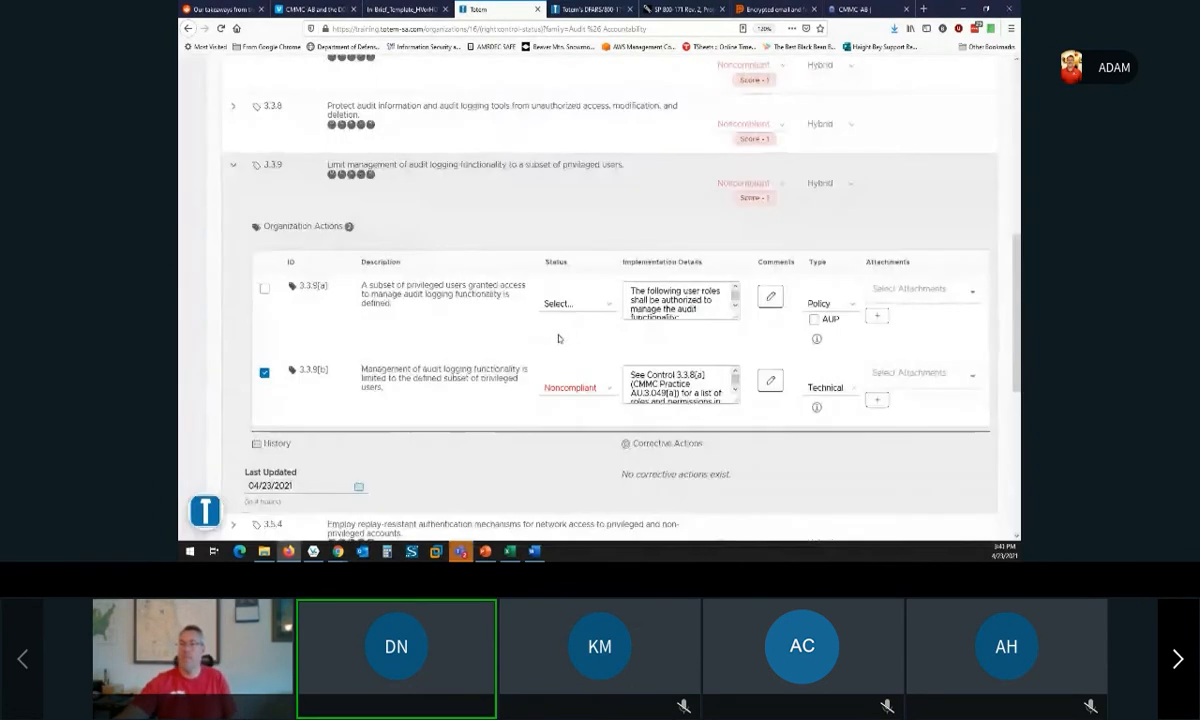
scroll(493, 317, up, 2)
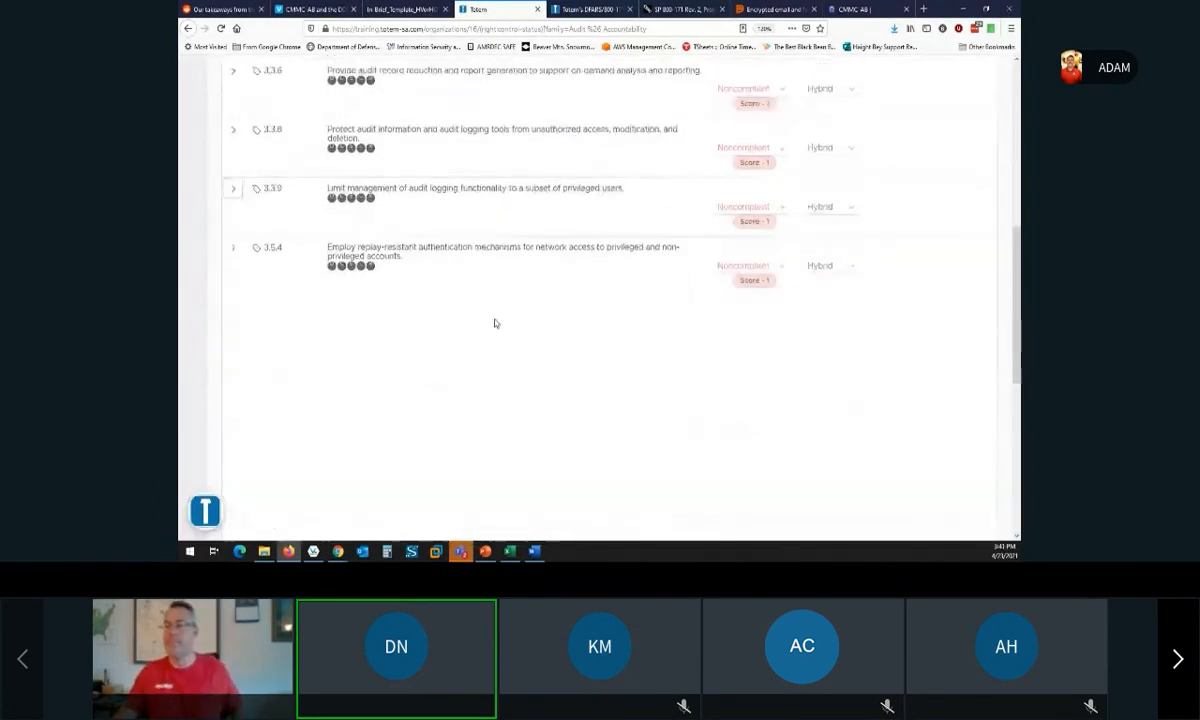
Review the actions of control 3.1.7, checking the selection, status and implementation details of 3.1.7[d], and collapse the control.
scroll(511, 336, up, 4)
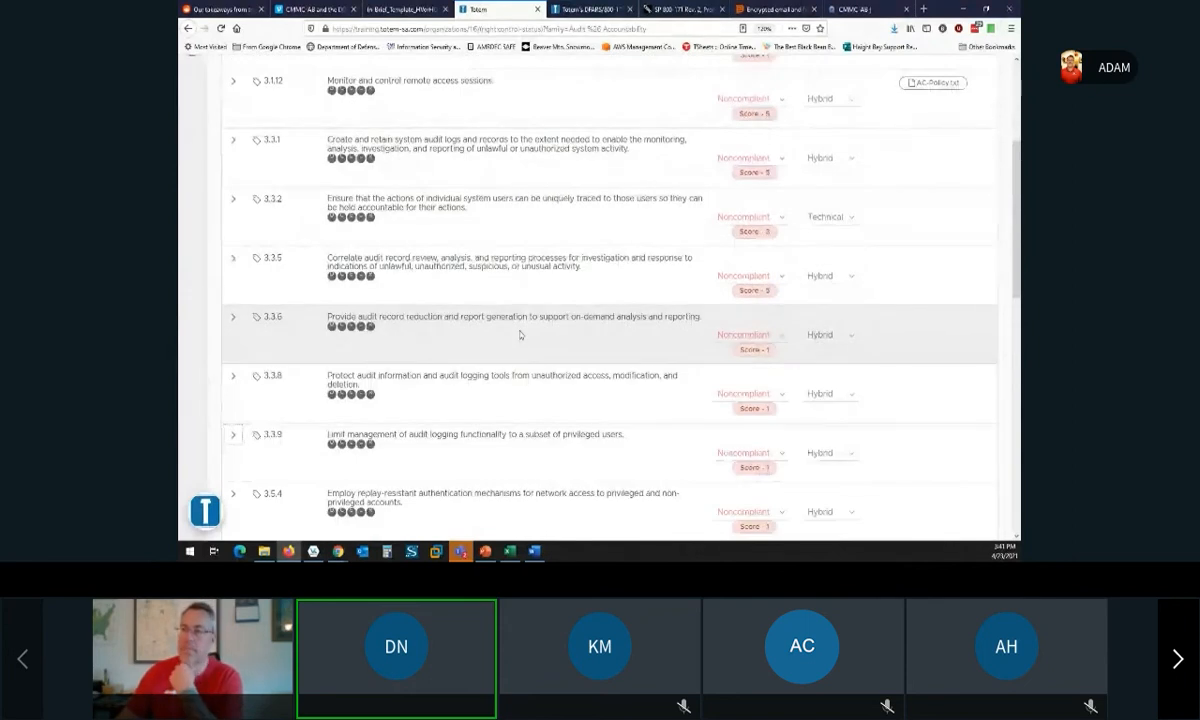
scroll(519, 335, up, 3)
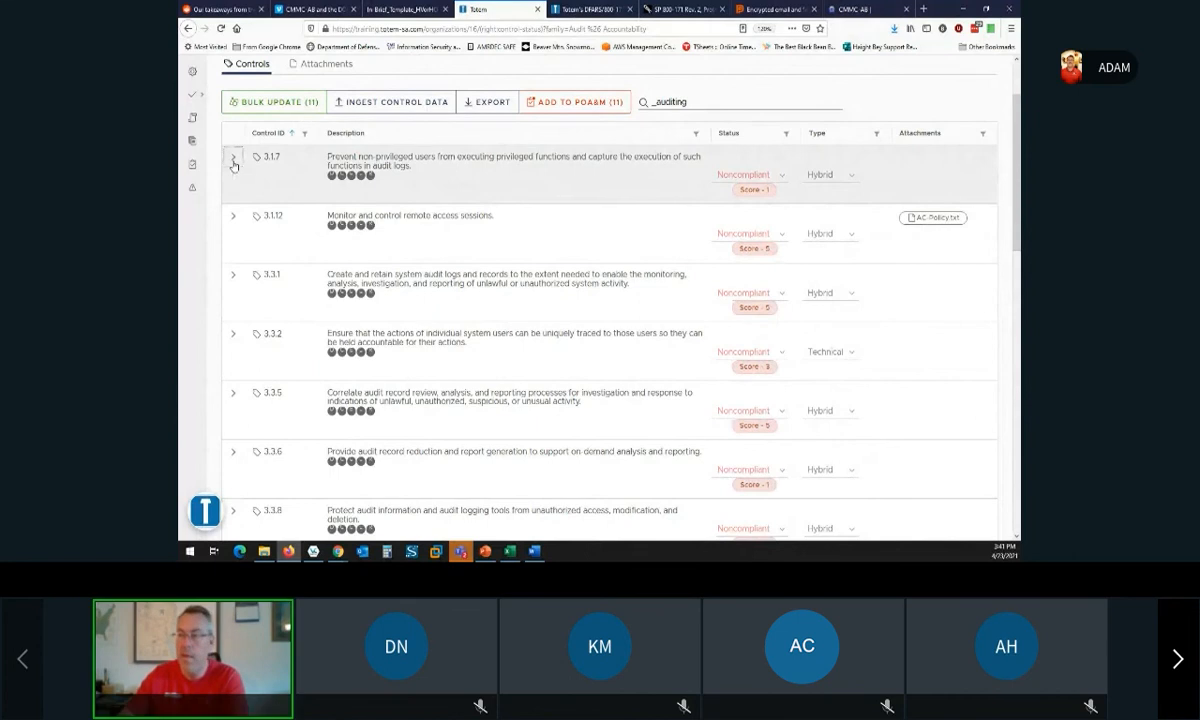
click(233, 160)
scroll(607, 251, down, 3)
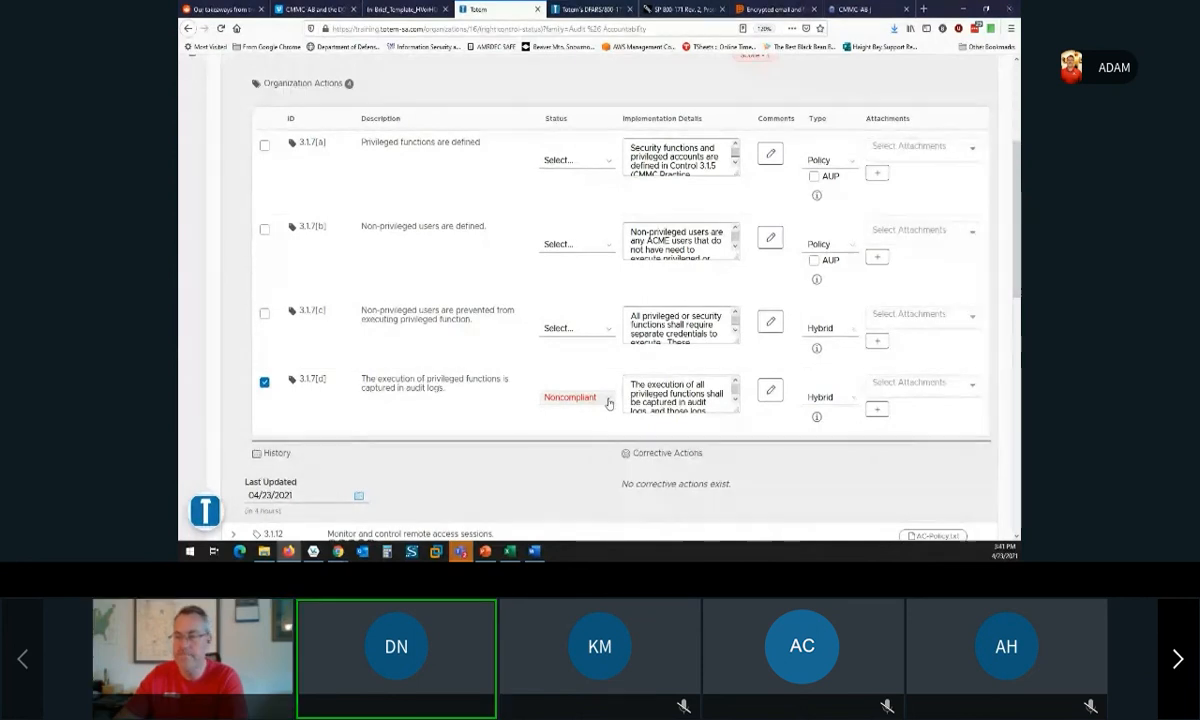
scroll(530, 346, up, 2)
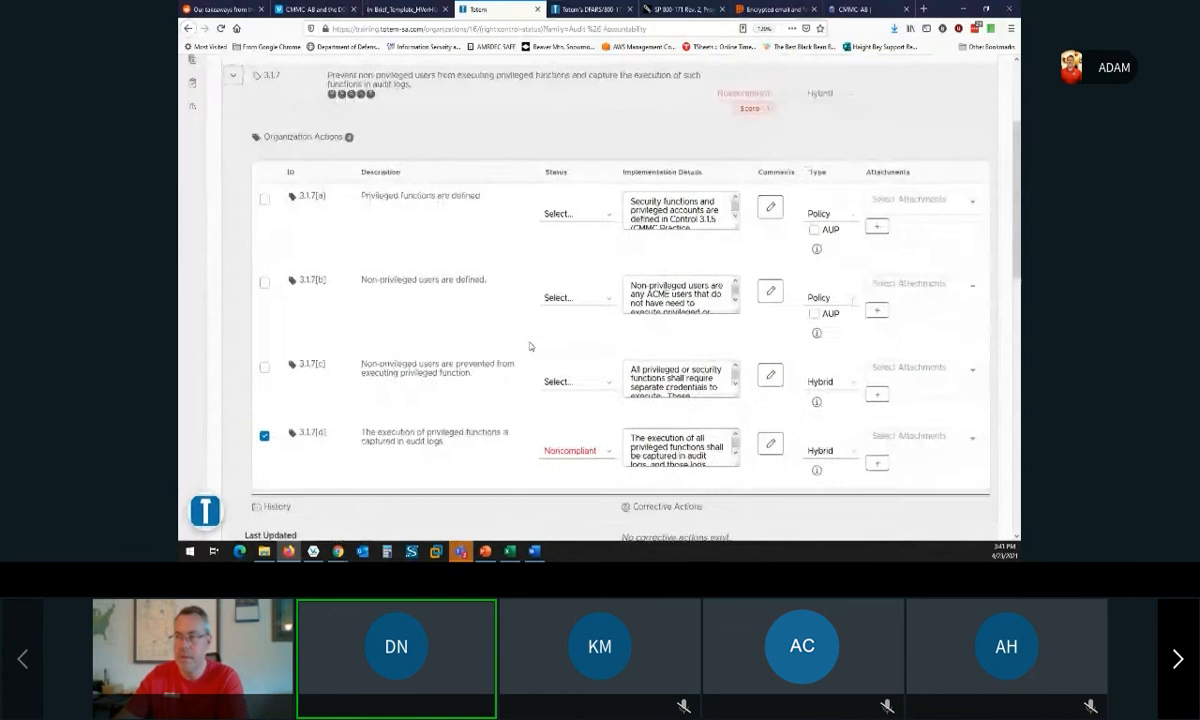
scroll(530, 346, up, 2)
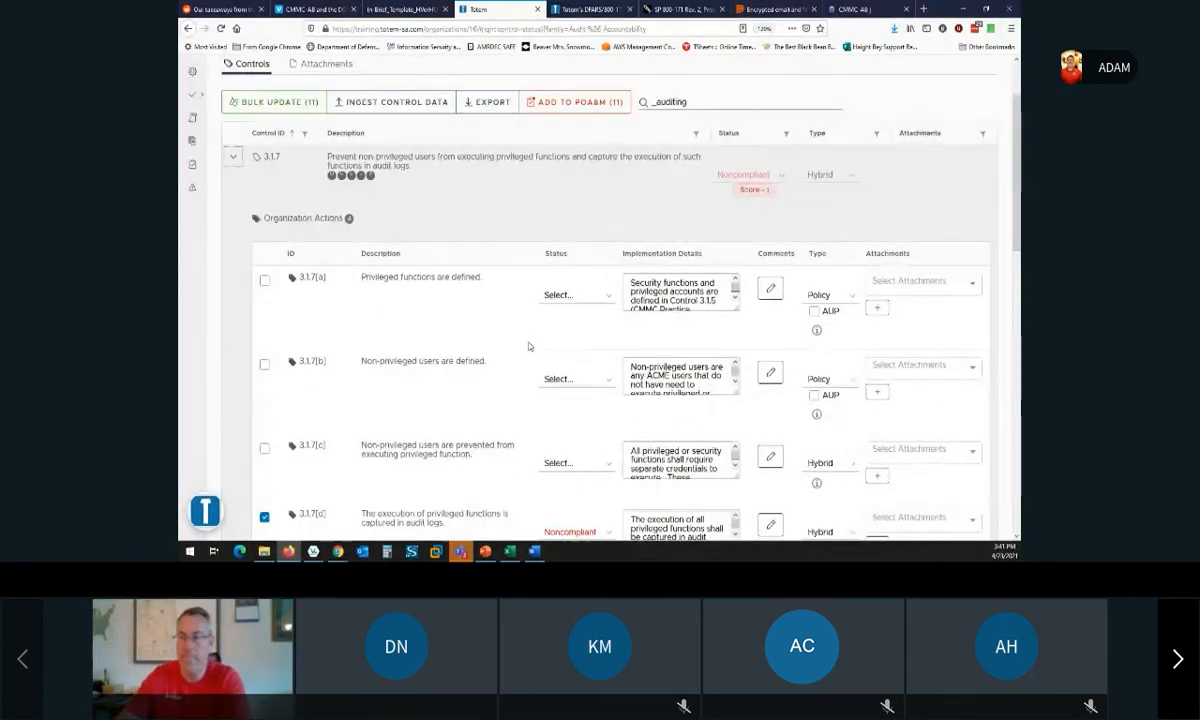
scroll(530, 346, down, 2)
scroll(529, 346, down, 2)
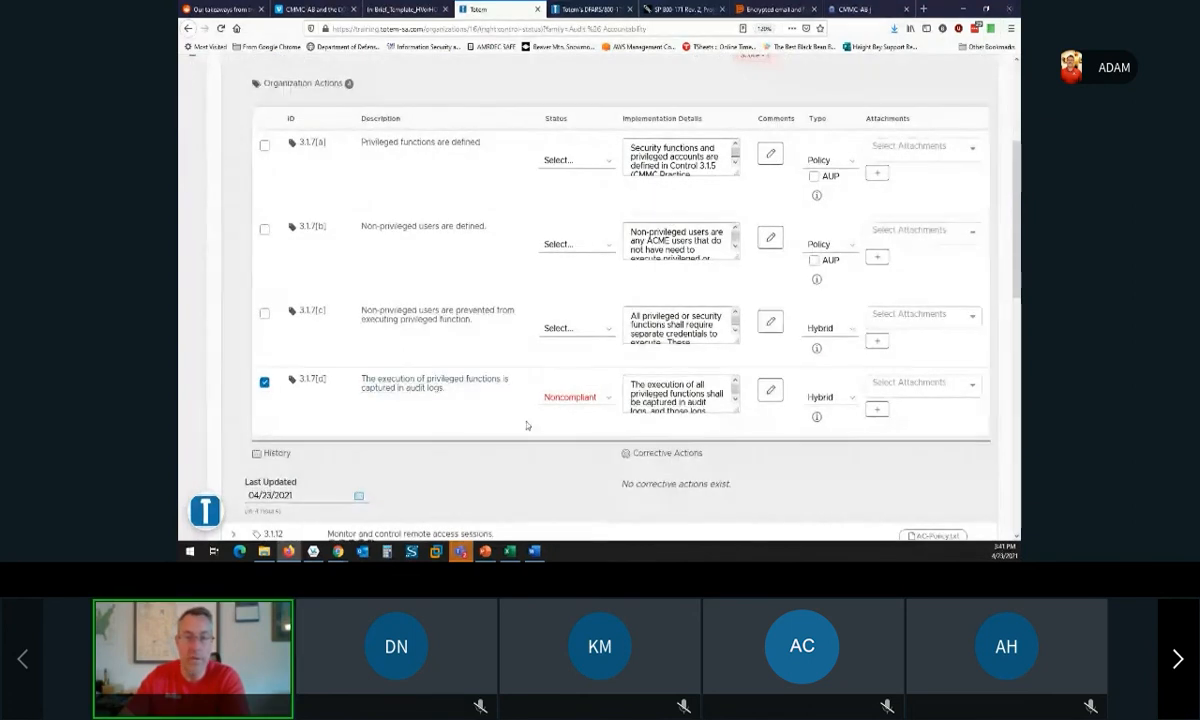
scroll(517, 426, up, 2)
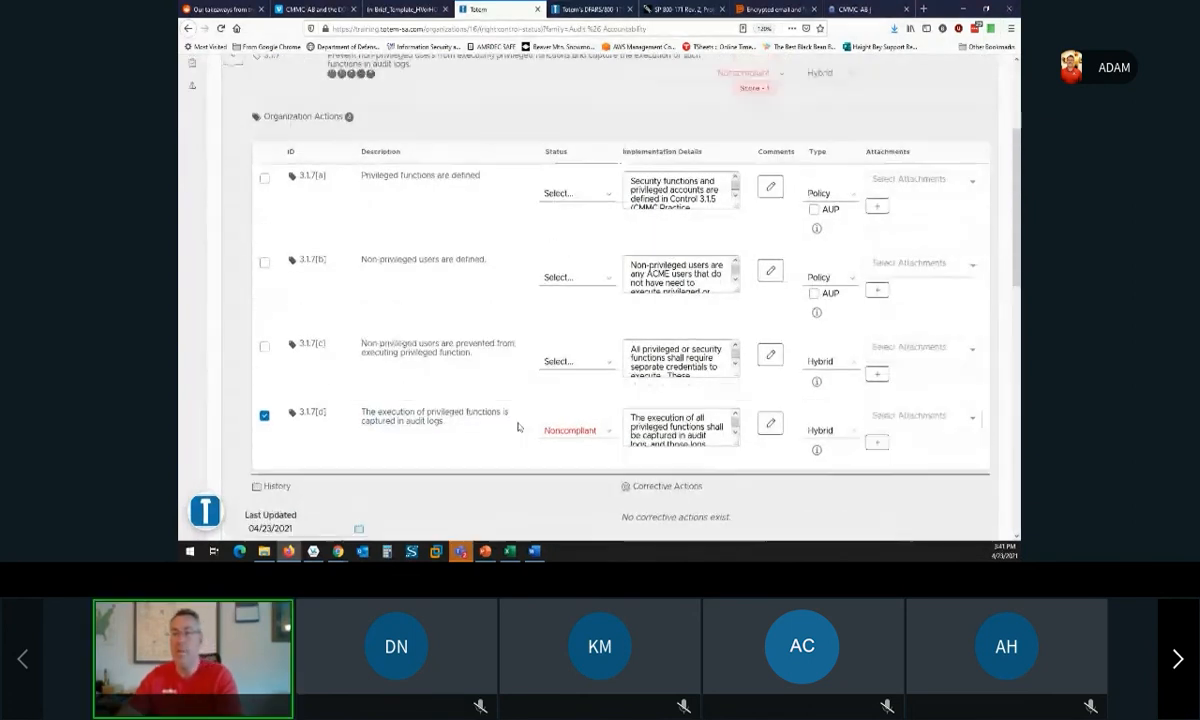
click(231, 95)
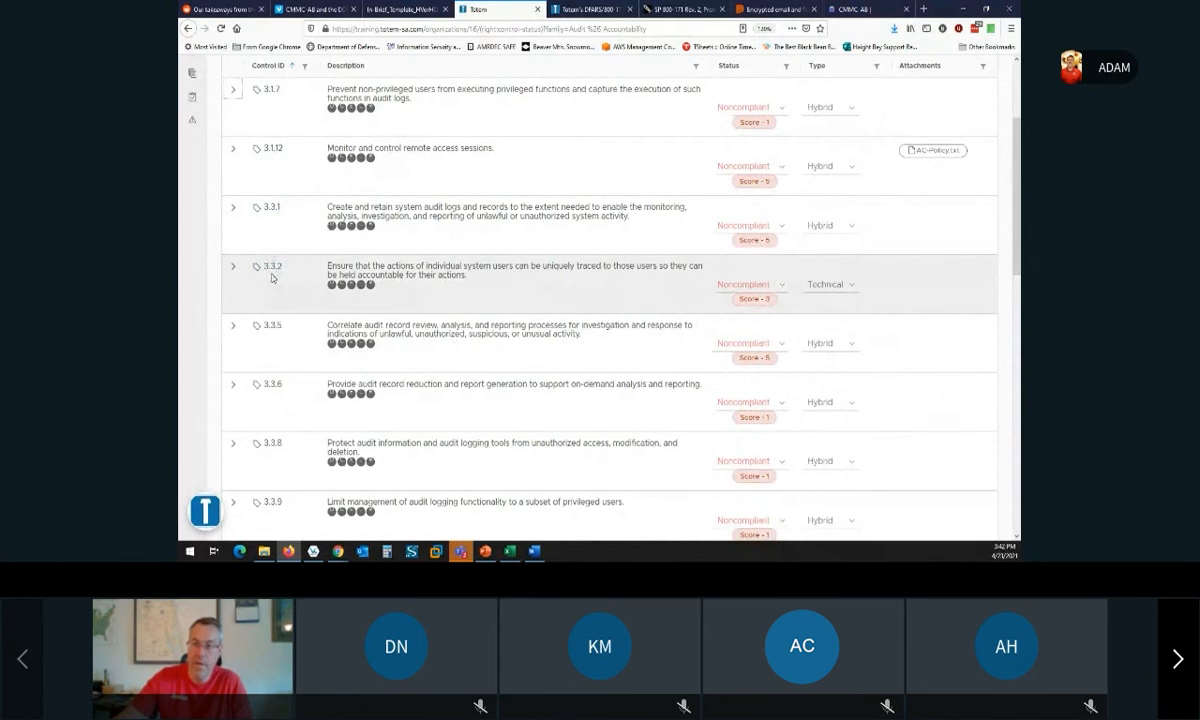
Look through the filtered controls, expand control 3.5.4, and highlight the ID of its action 3.5.4[a].
scroll(275, 300, down, 3)
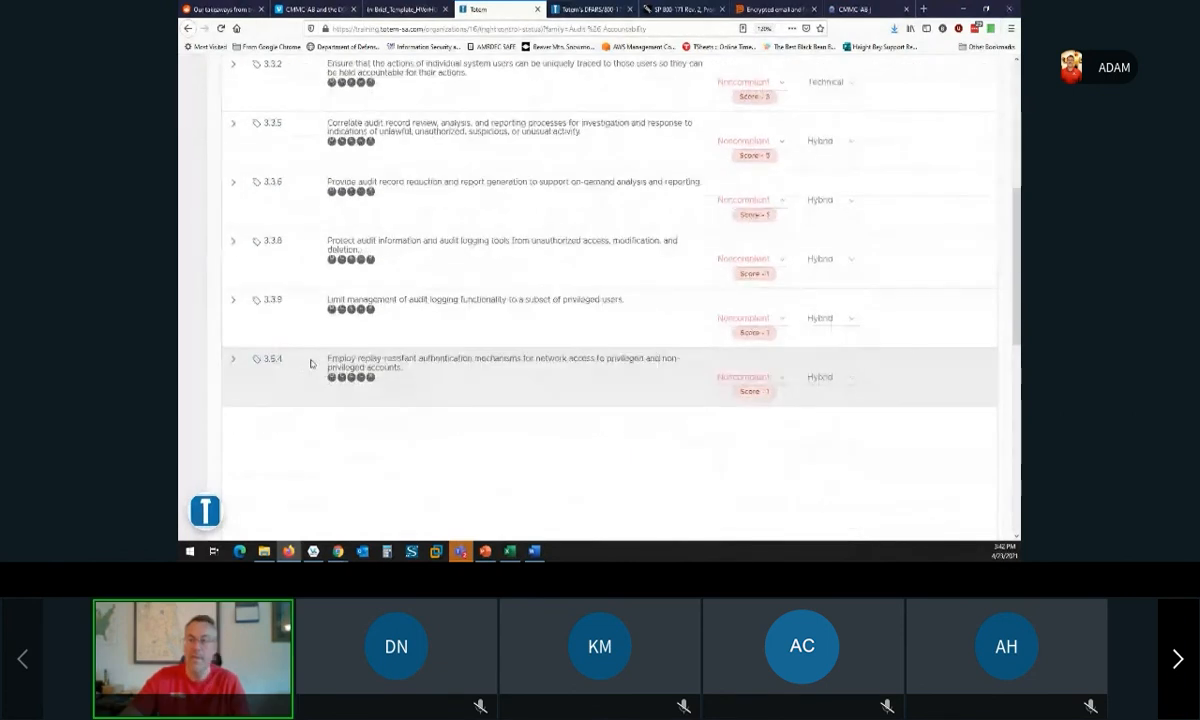
scroll(308, 358, up, 4)
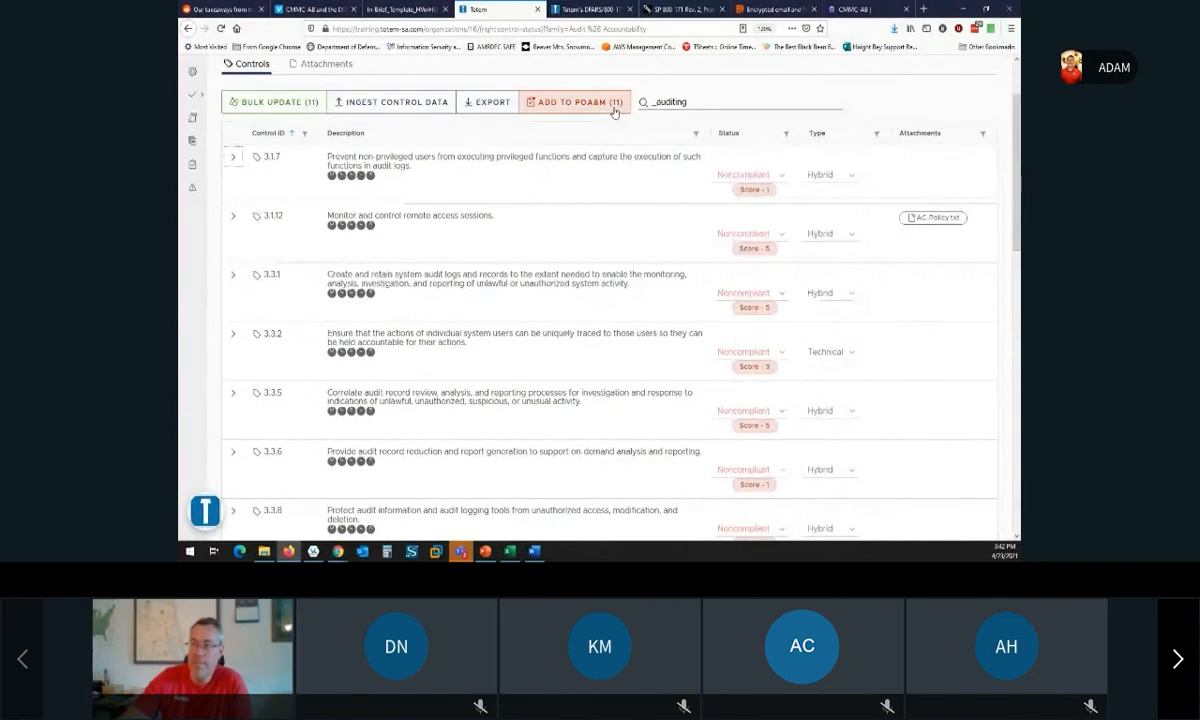
scroll(501, 270, down, 5)
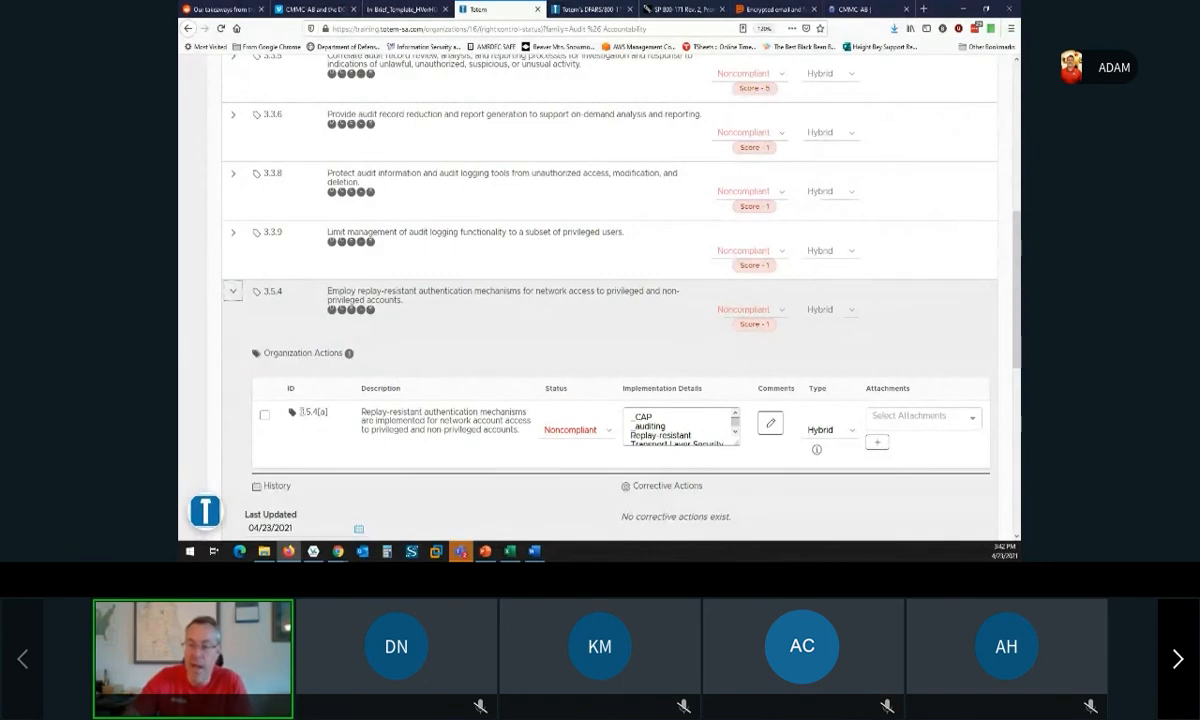
drag(299, 411, 328, 412)
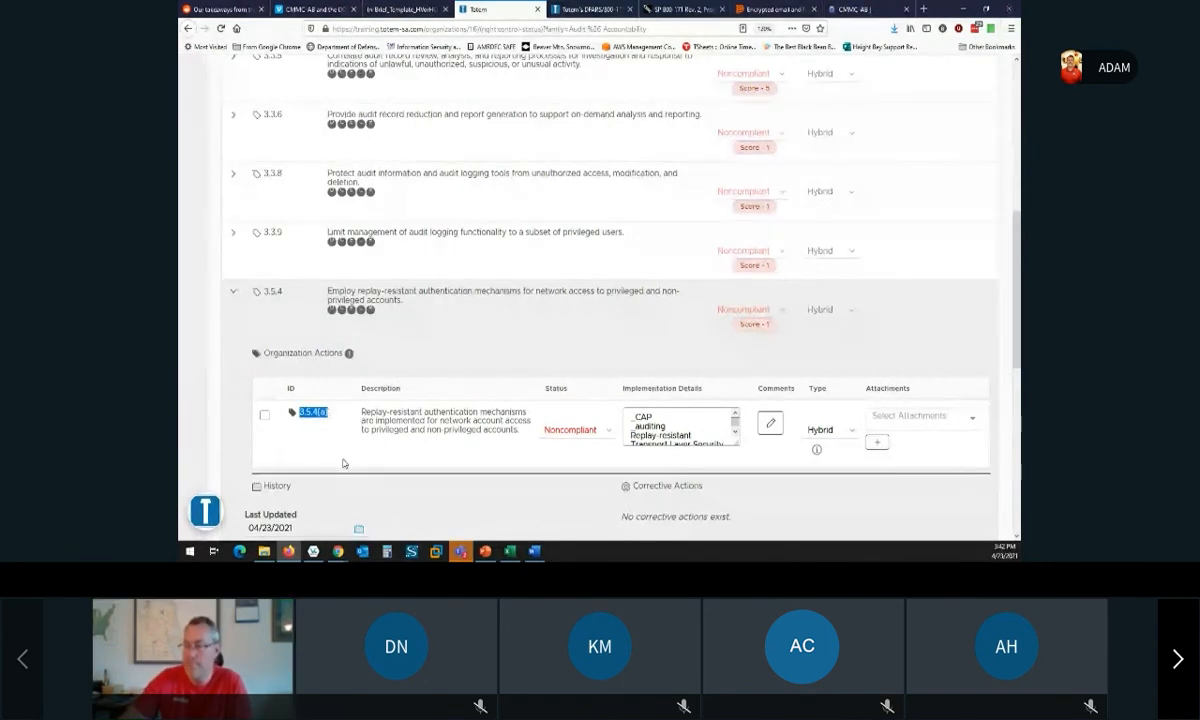
Collapse control 3.5.4, look over the filtered controls, and add the selected noncompliant _auditing actions to the POA&M.
click(233, 291)
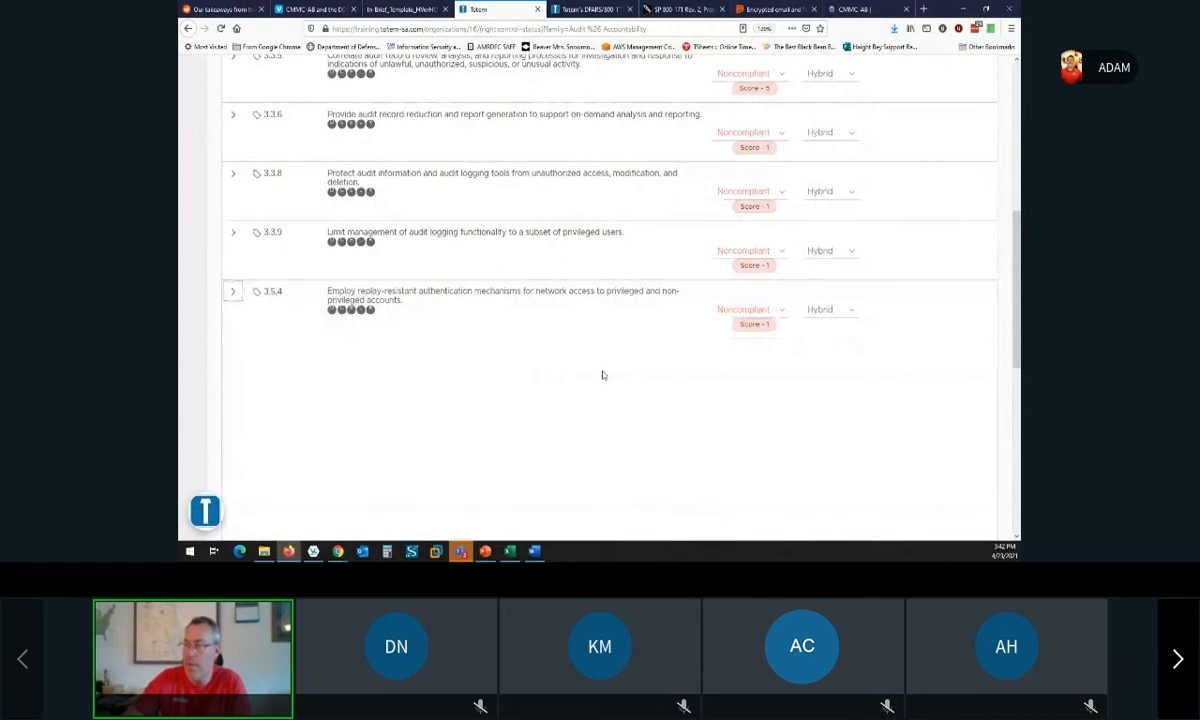
scroll(796, 351, up, 2)
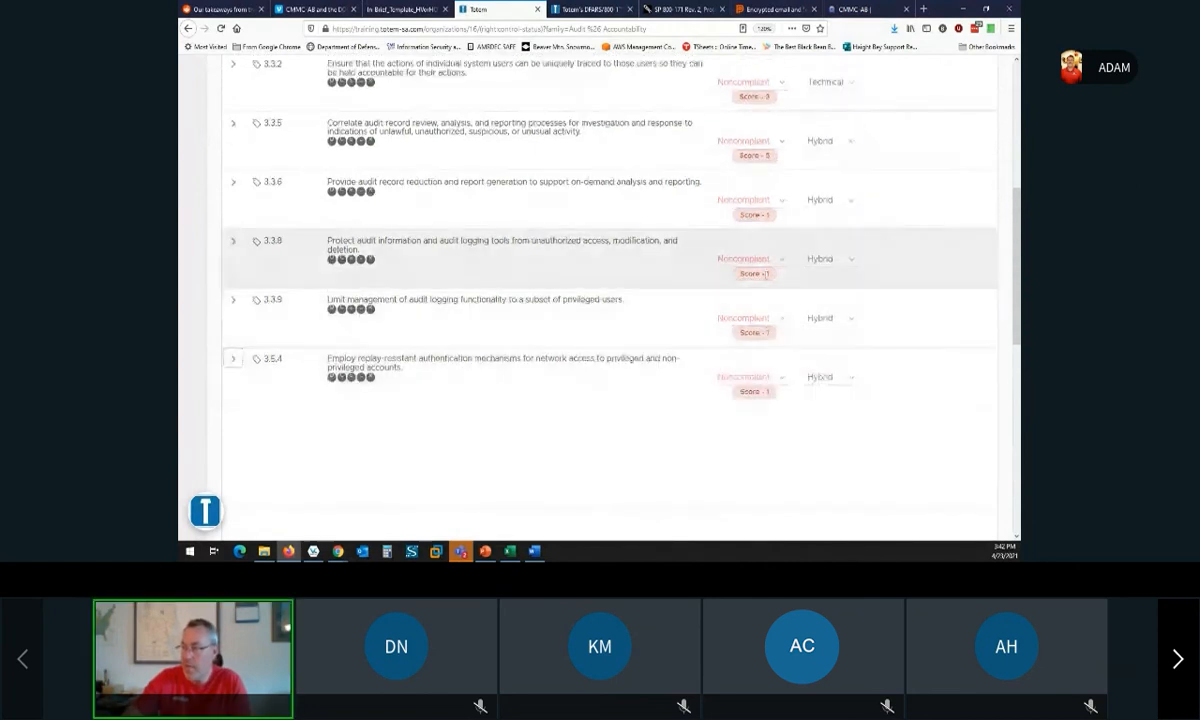
scroll(767, 290, up, 4)
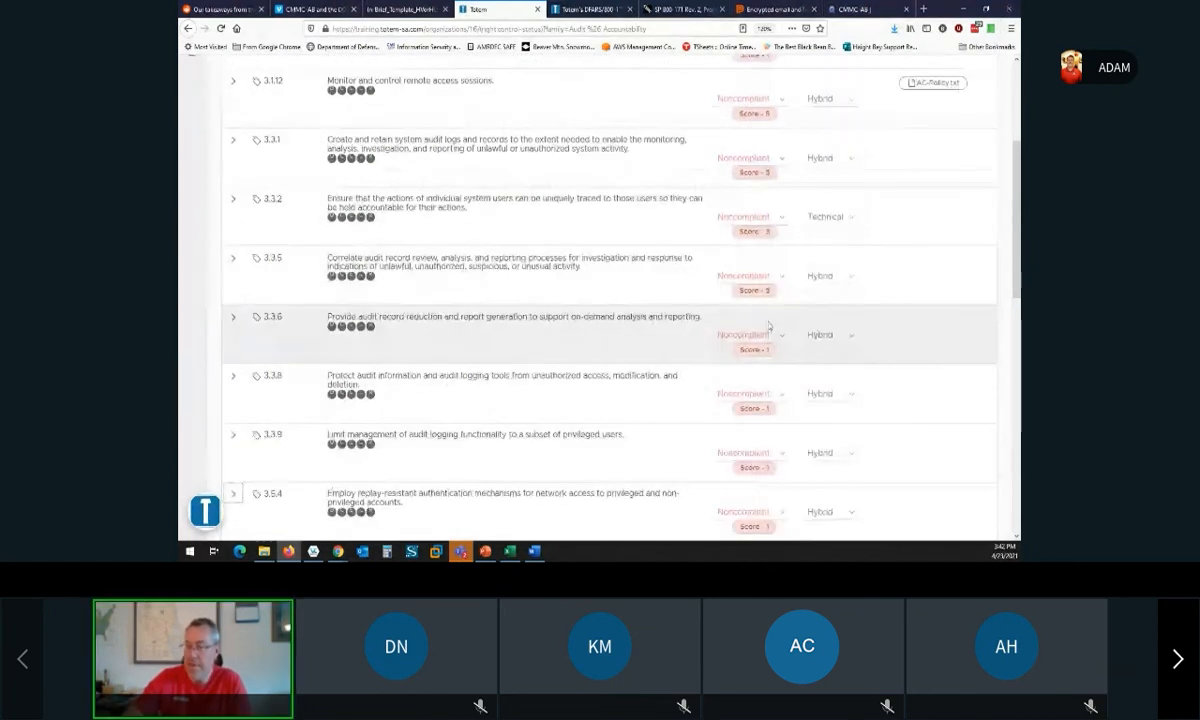
scroll(766, 330, up, 2)
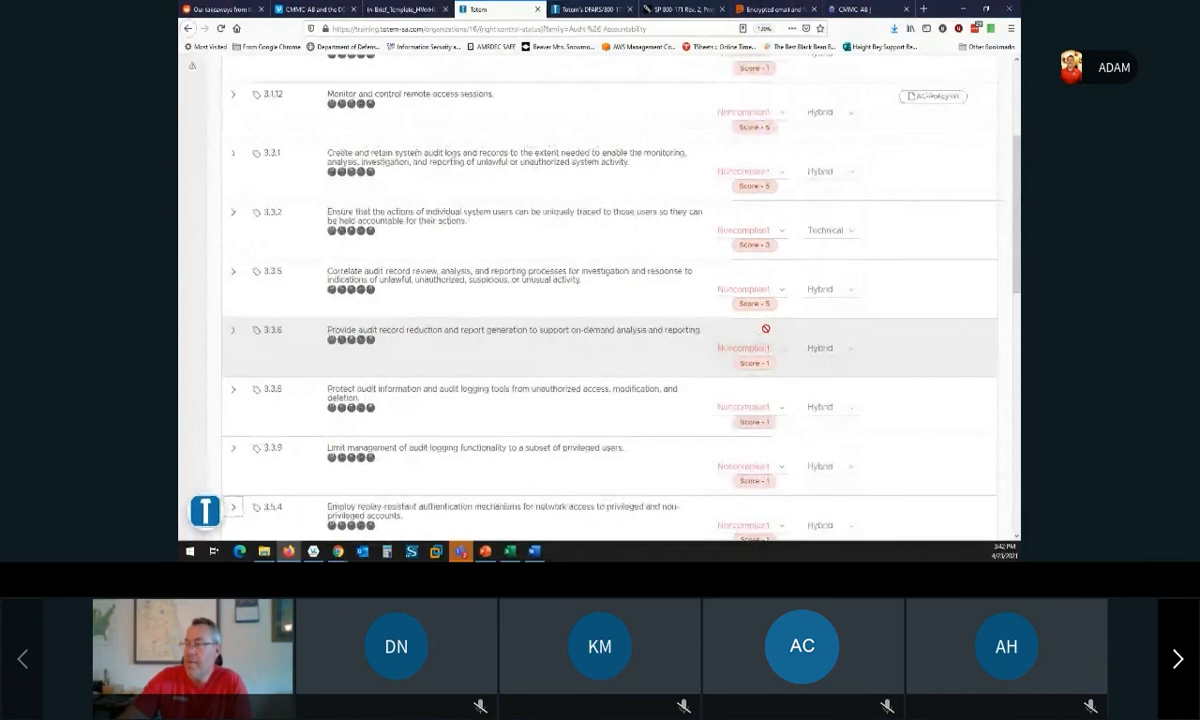
scroll(767, 333, up, 3)
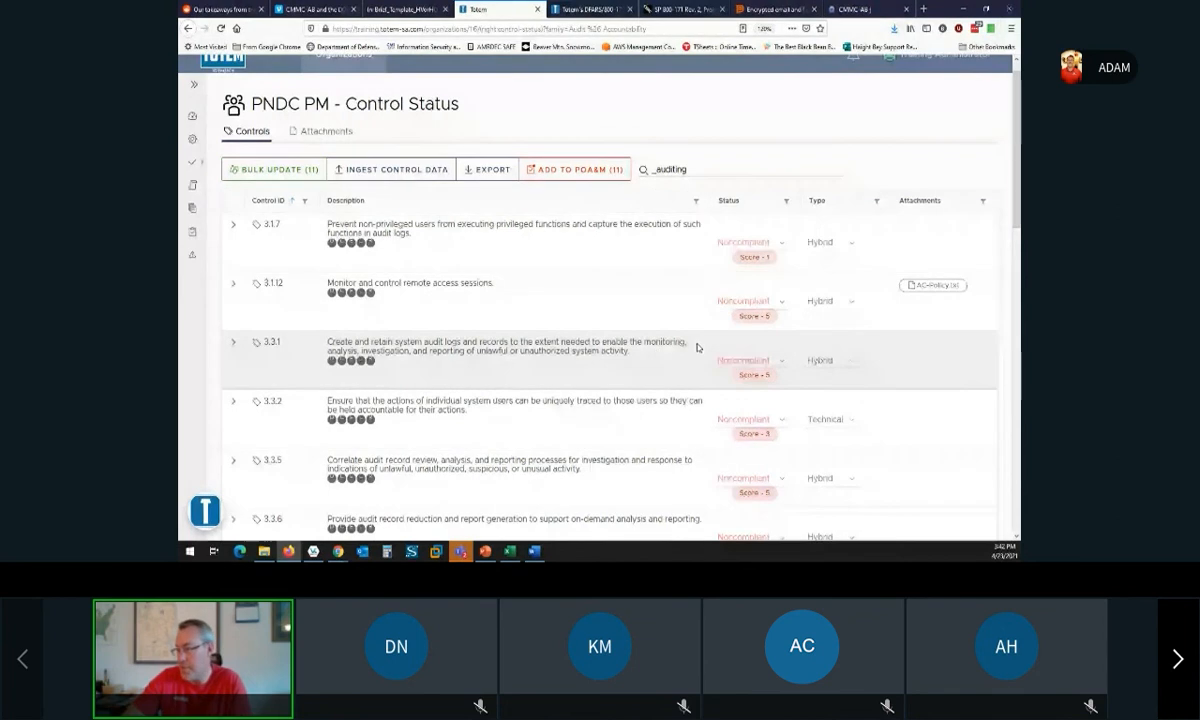
scroll(700, 343, down, 1)
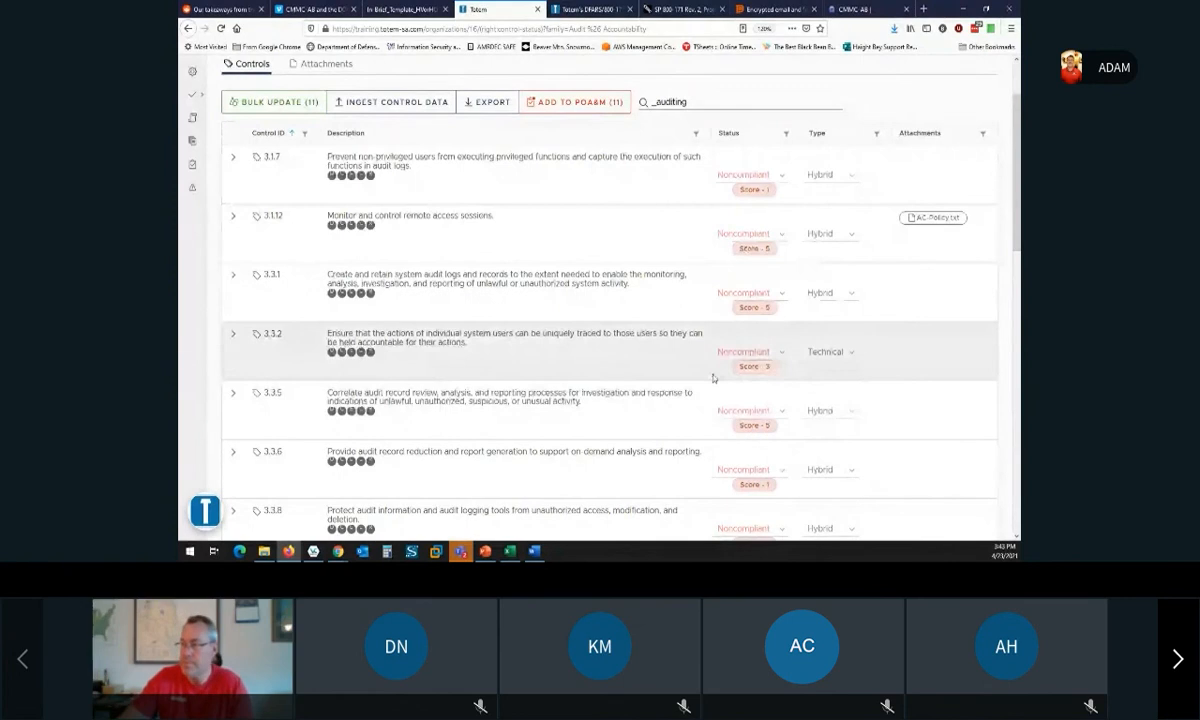
scroll(713, 377, down, 1)
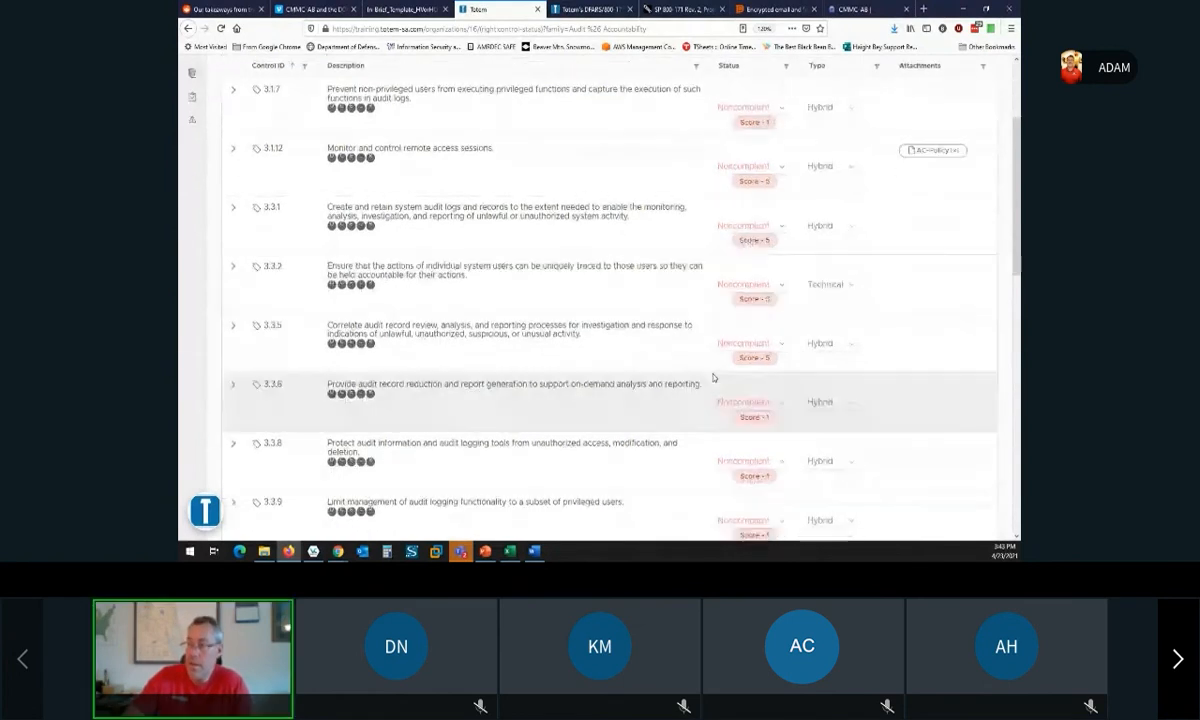
scroll(705, 378, up, 3)
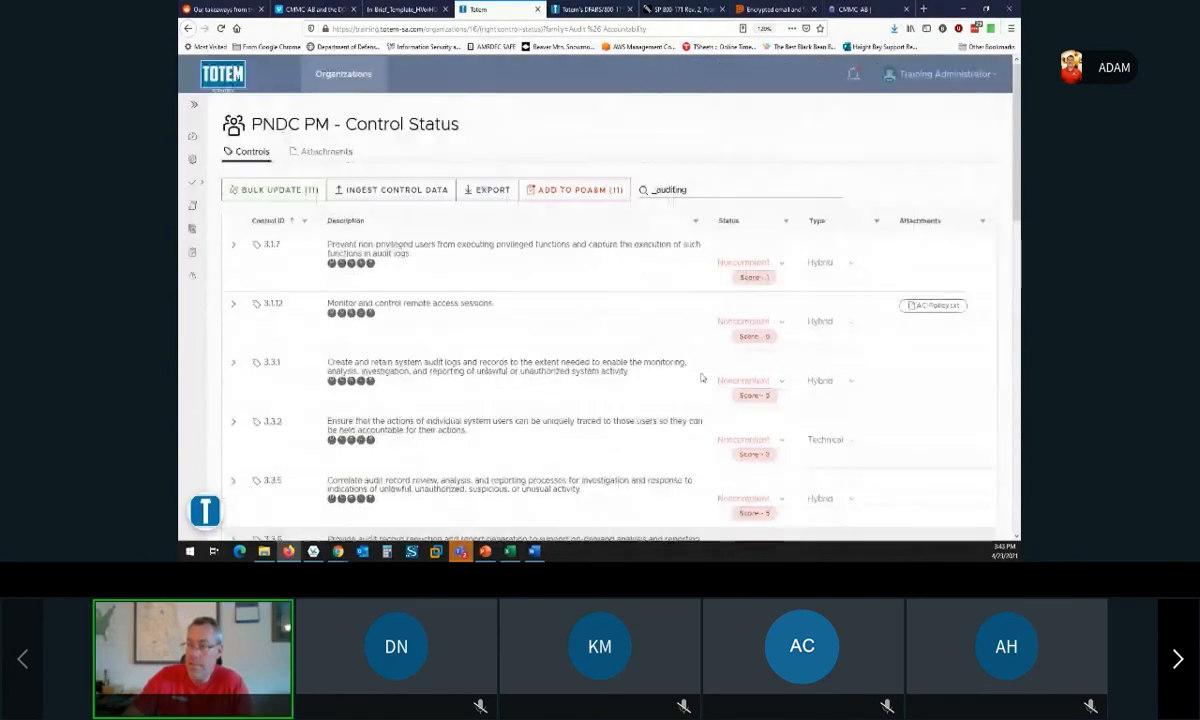
click(566, 199)
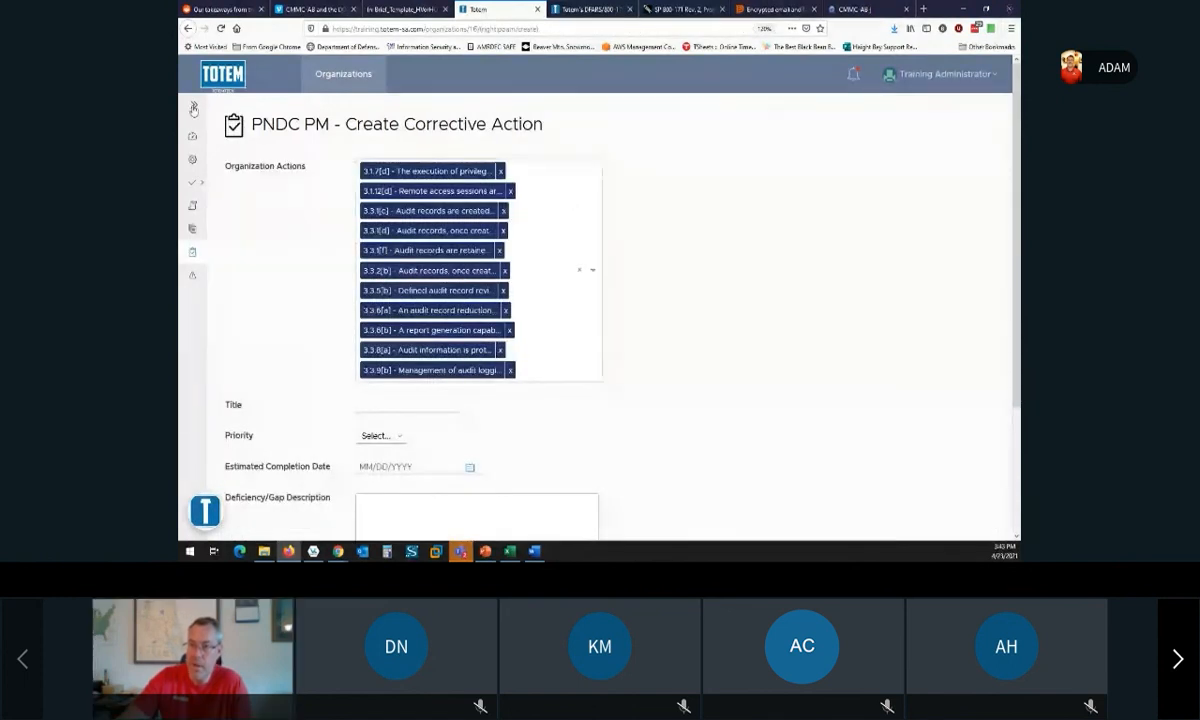
Expand the site navigation to see its POA&M entry, highlight the Create Corrective Action heading, and collapse the navigation again.
click(194, 109)
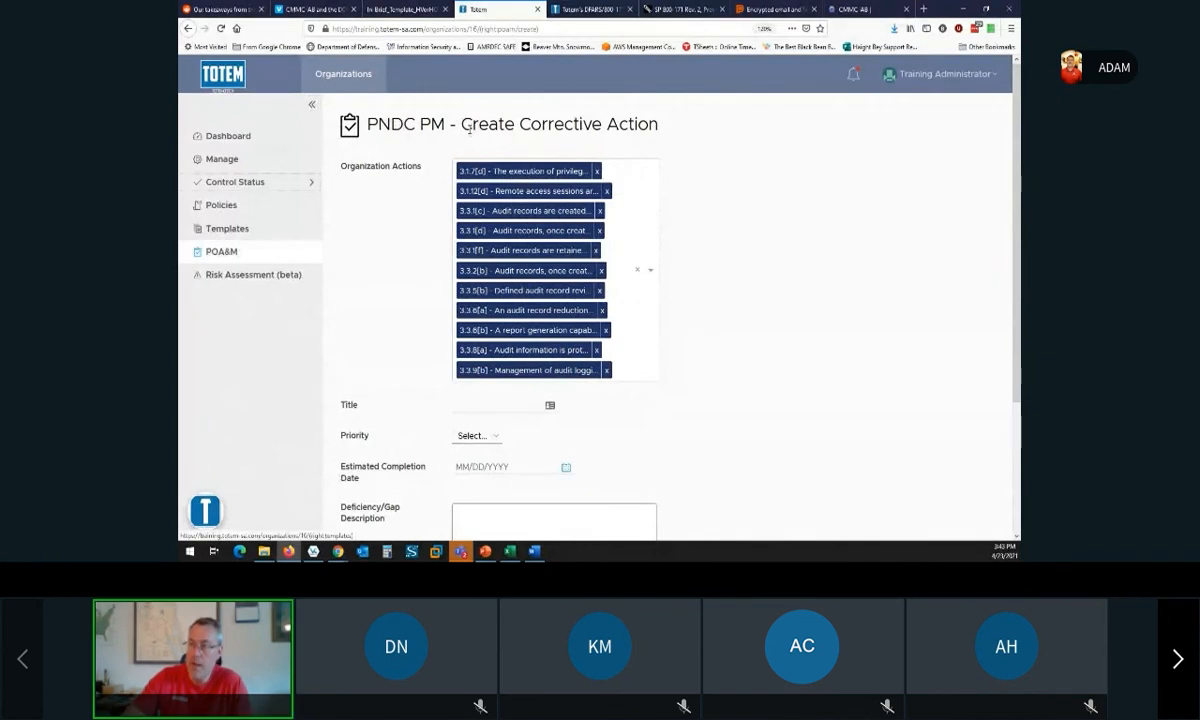
drag(462, 126, 665, 131)
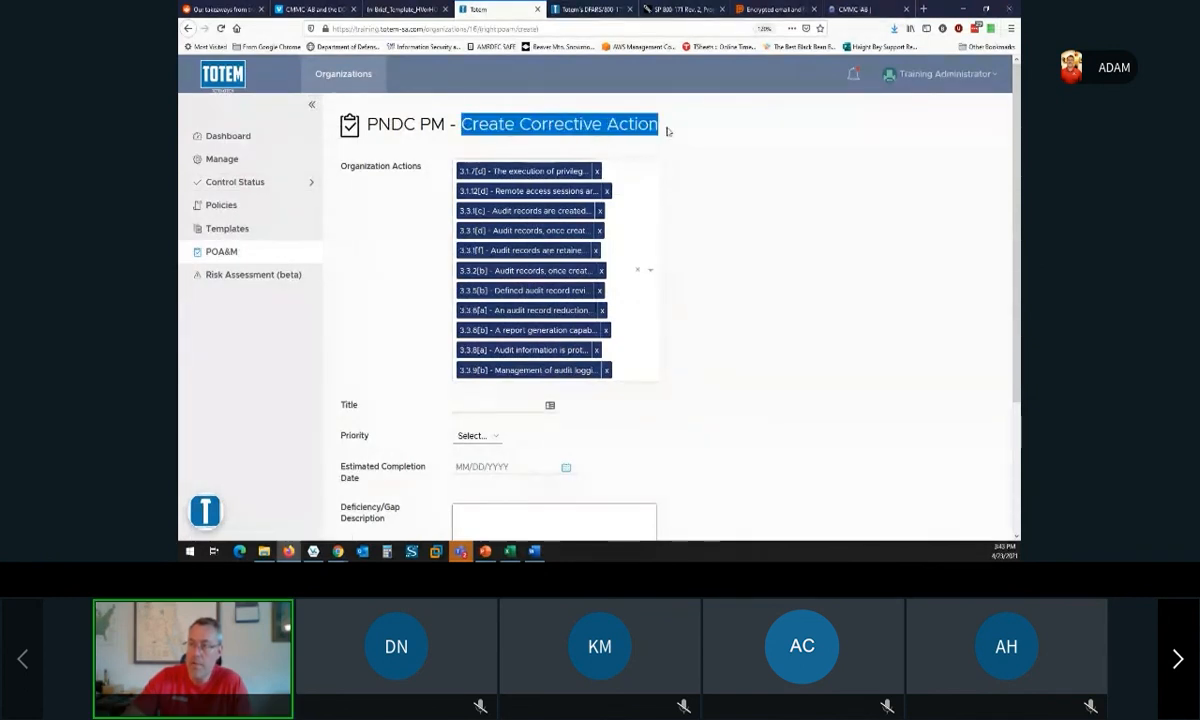
click(310, 105)
scroll(779, 283, down, 2)
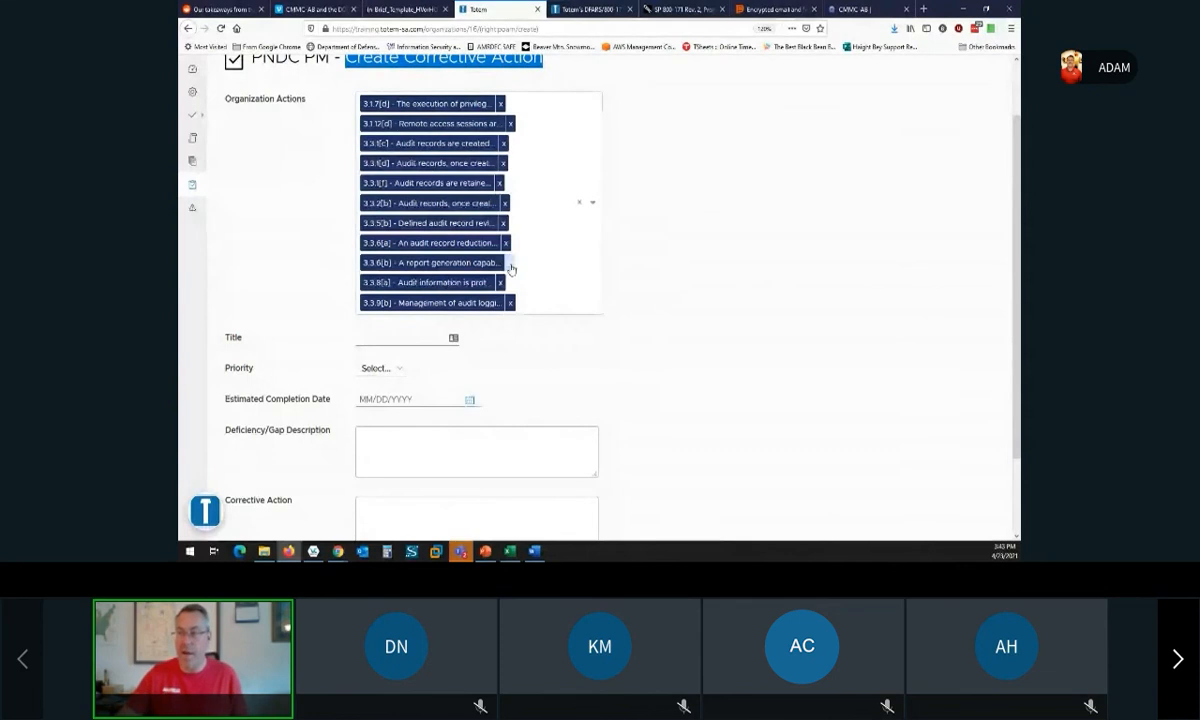
Add action 3.5.4[a] to the corrective action's organization actions, remove it again, and close the list of actions.
click(592, 203)
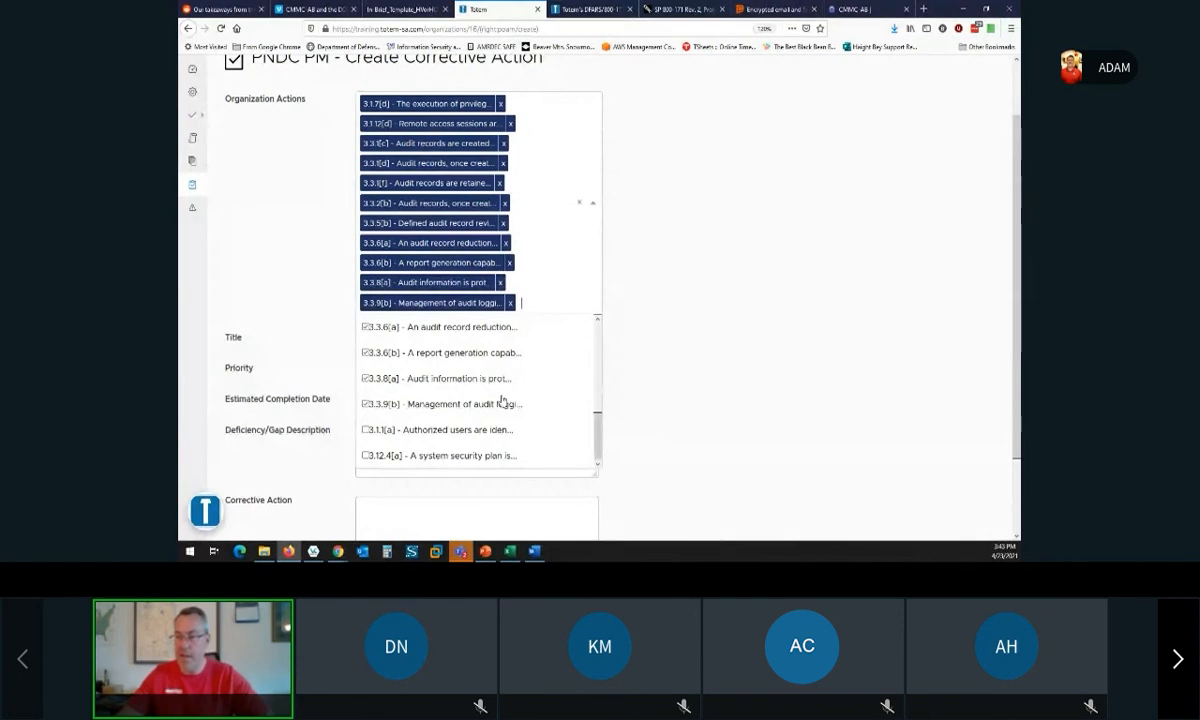
scroll(471, 416, up, 2)
scroll(471, 416, up, 3)
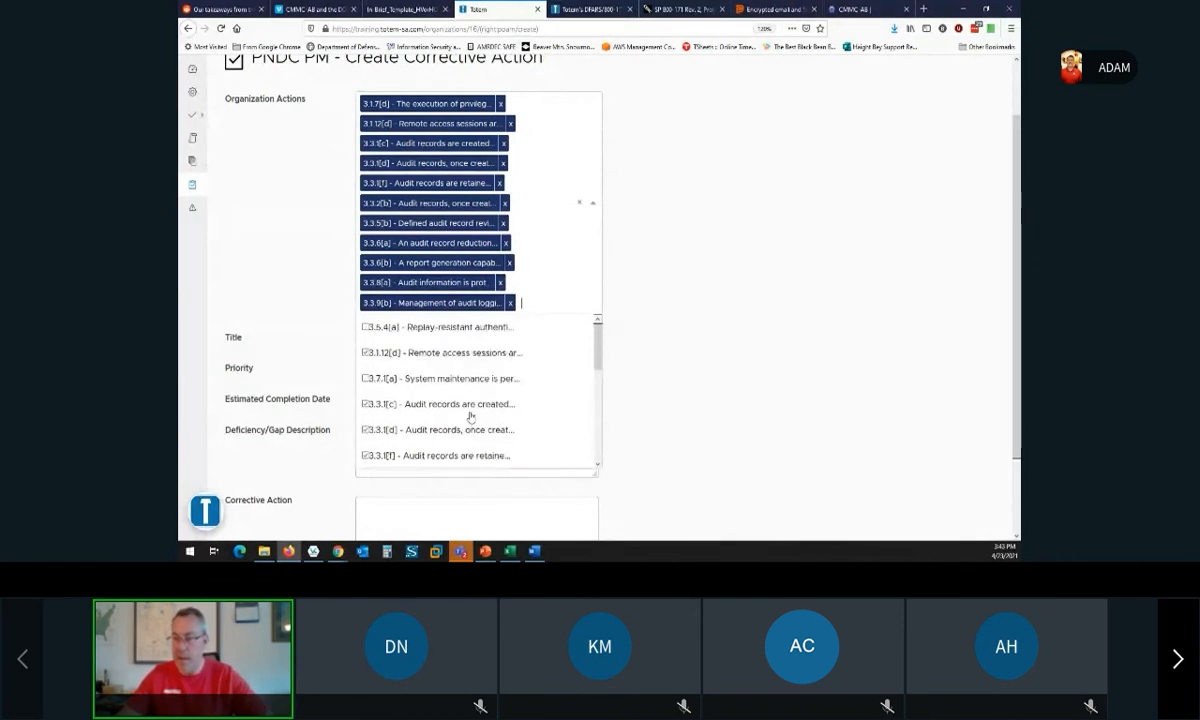
click(366, 327)
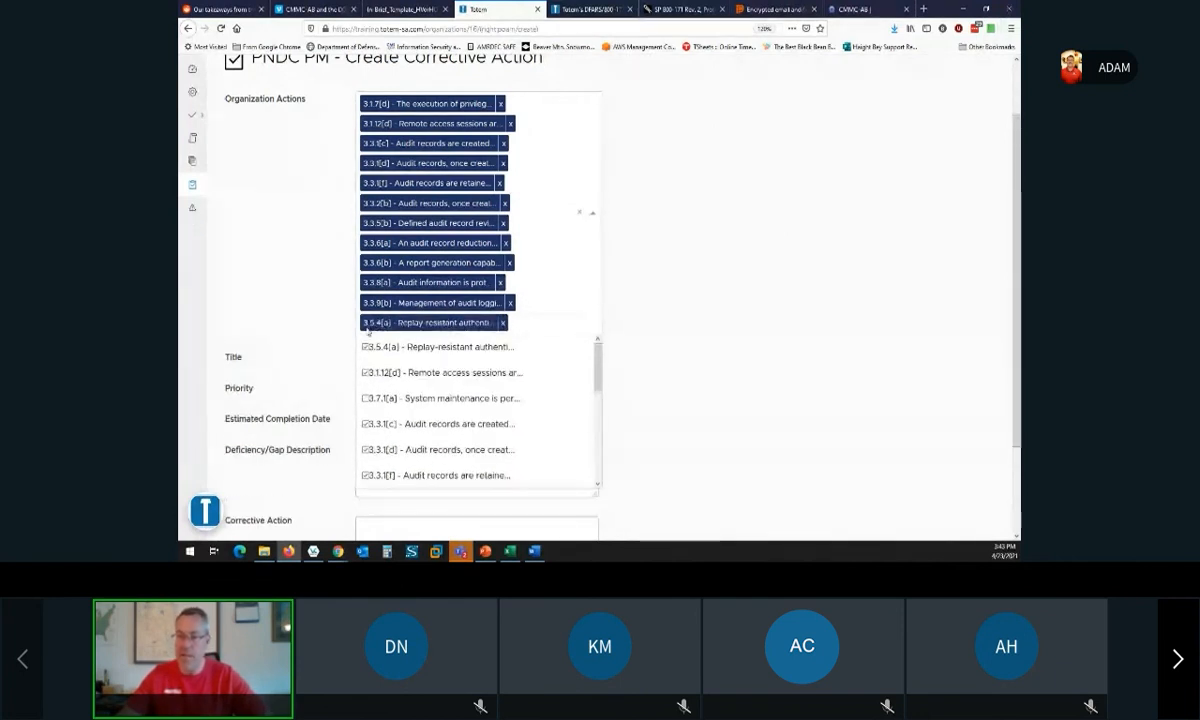
click(505, 326)
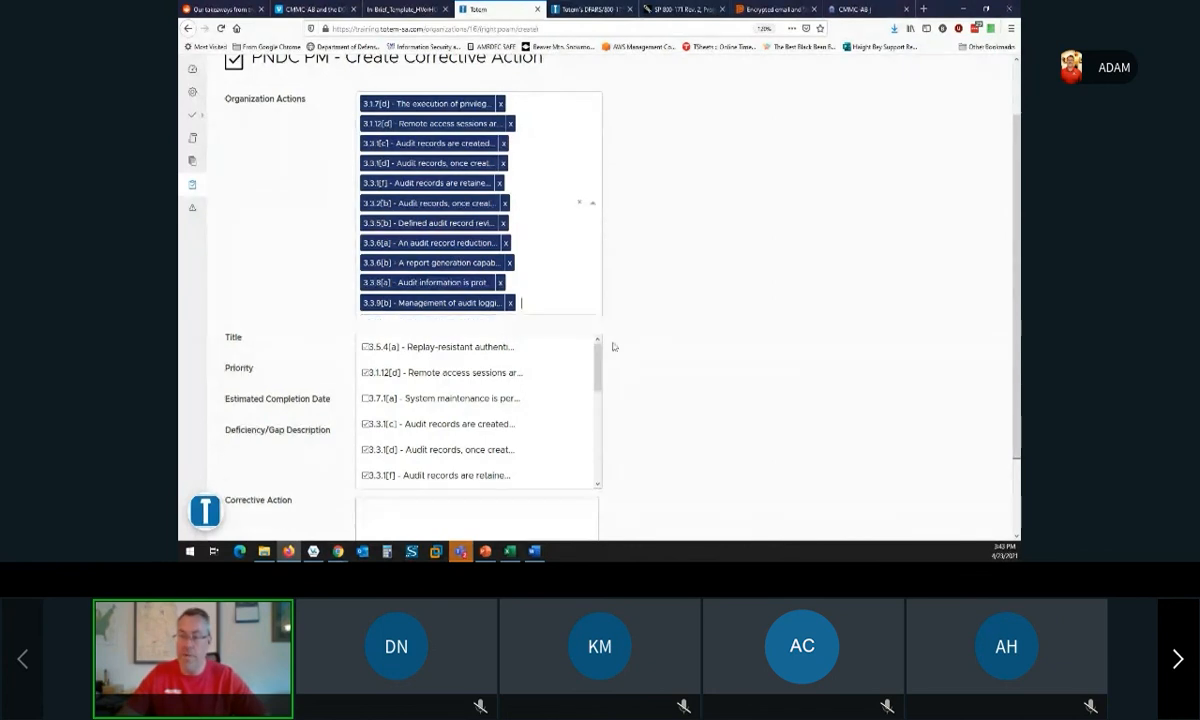
click(733, 356)
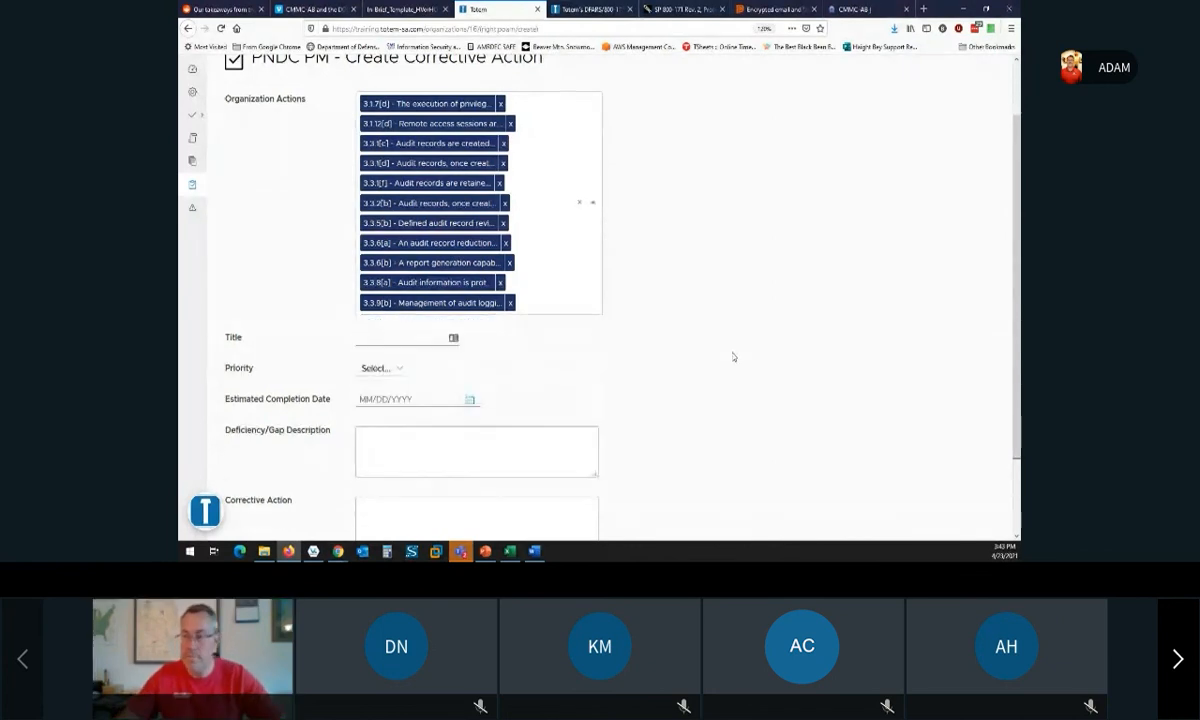
Review the corrective action form, highlighting the Deficiency/Gap Description, Responsible Entity, Corrective Action and Estimated Completion Date labels.
scroll(715, 375, down, 2)
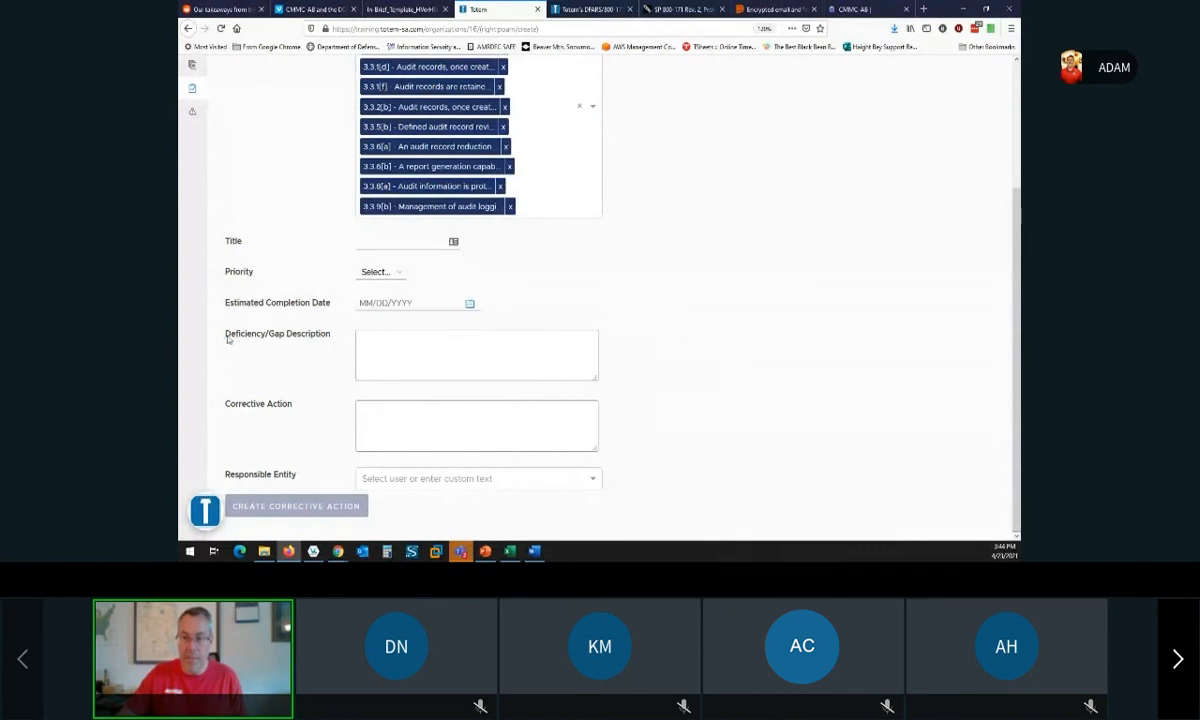
drag(265, 340, 333, 338)
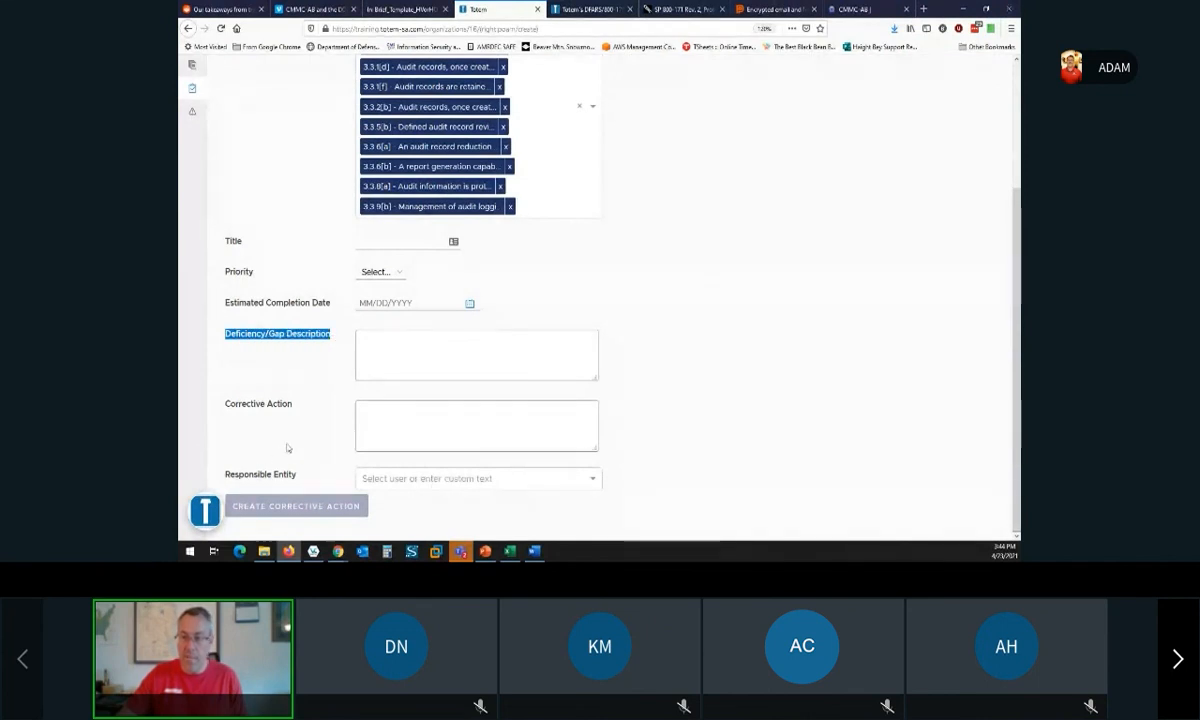
drag(227, 479, 294, 477)
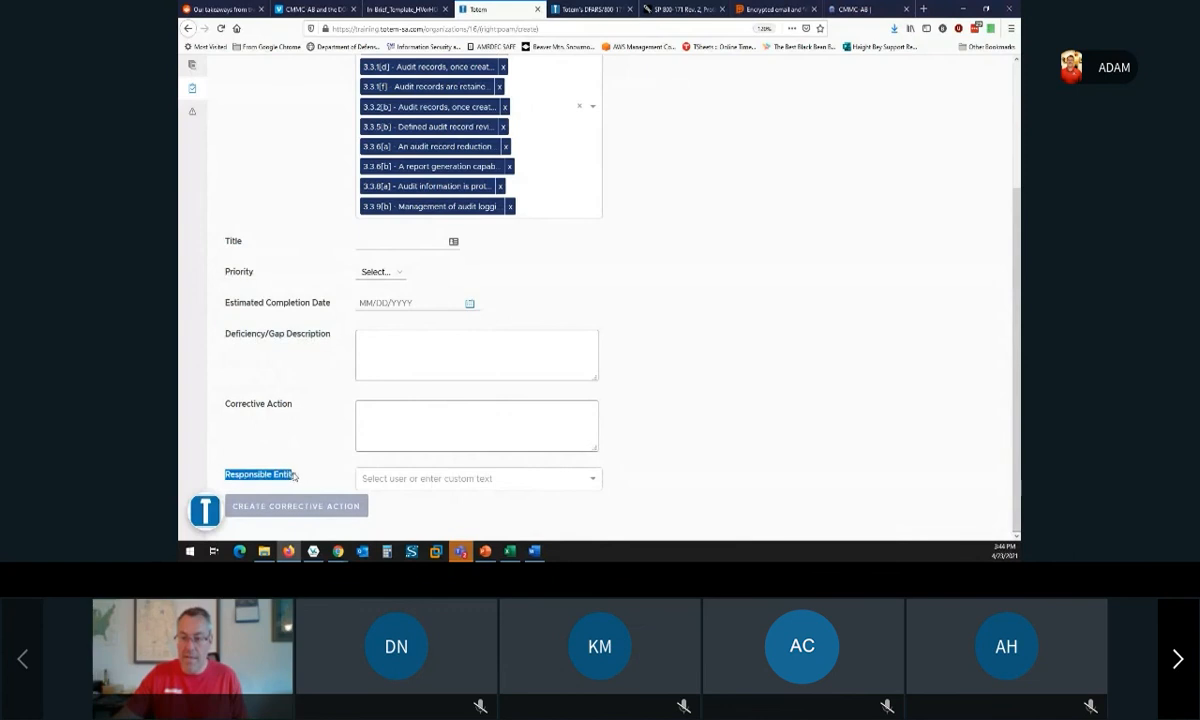
drag(225, 404, 295, 412)
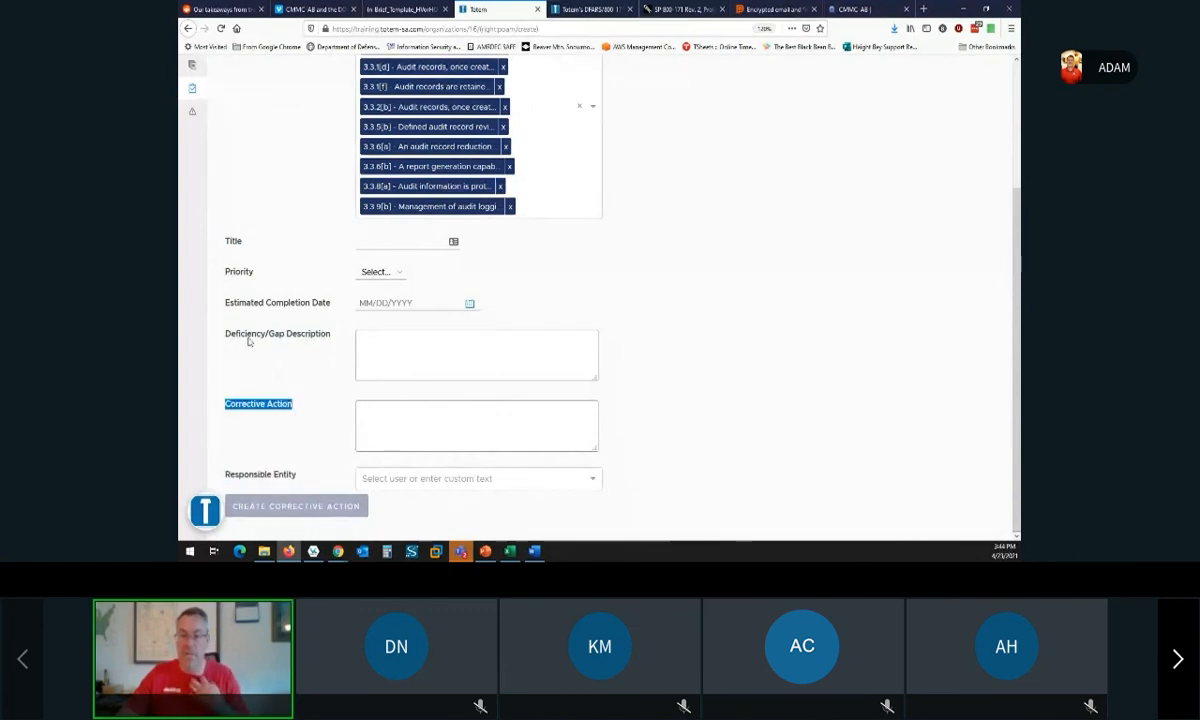
drag(226, 302, 330, 303)
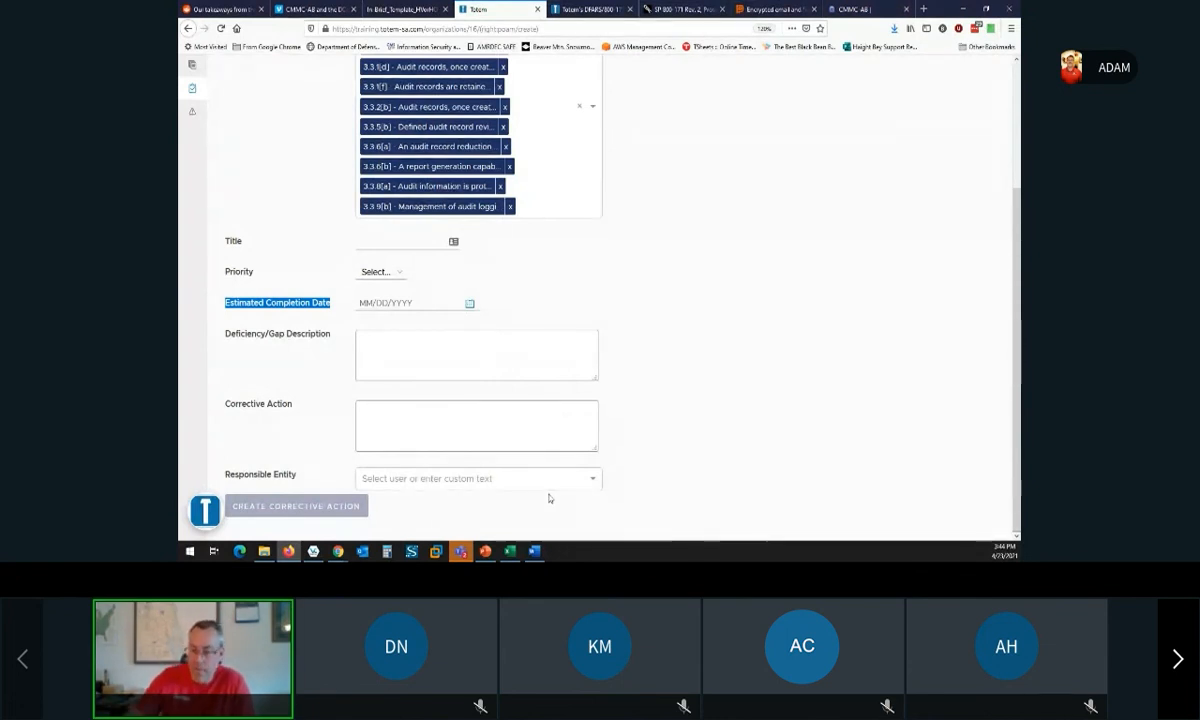
View the Session 9 POA&M materials on the workshop course page in Chrome, then switch to the poam_boilerplate-text workbook in Excel.
mouse_move(338, 554)
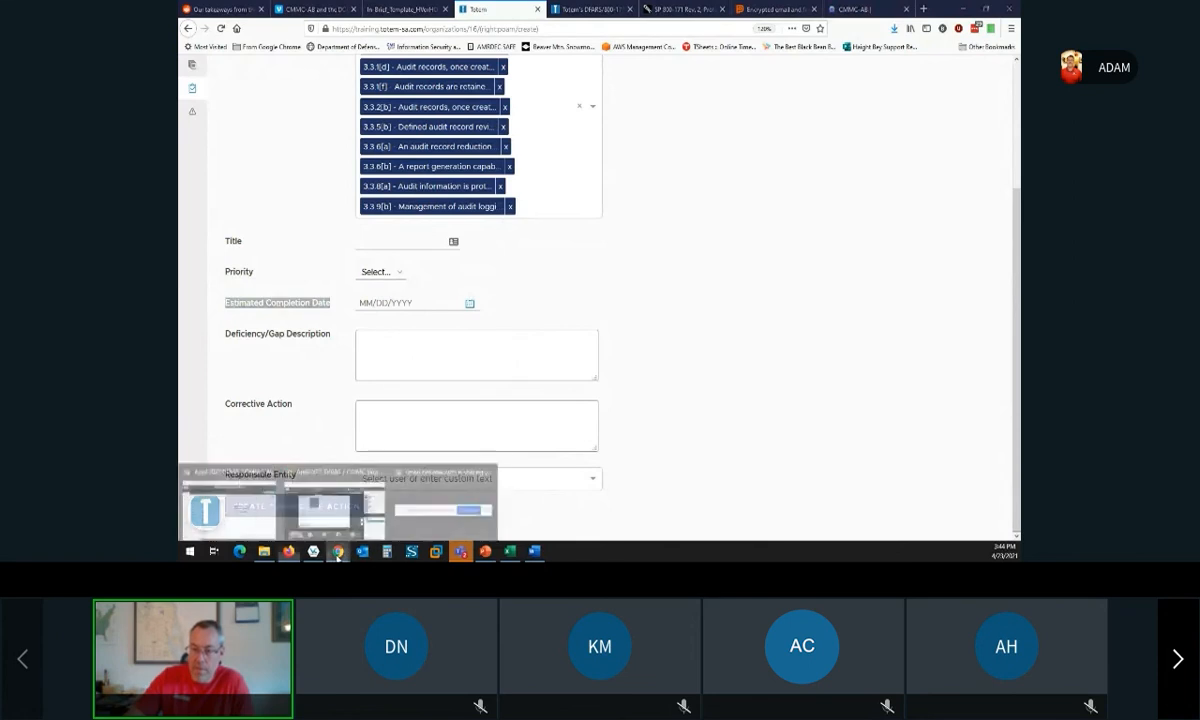
click(332, 505)
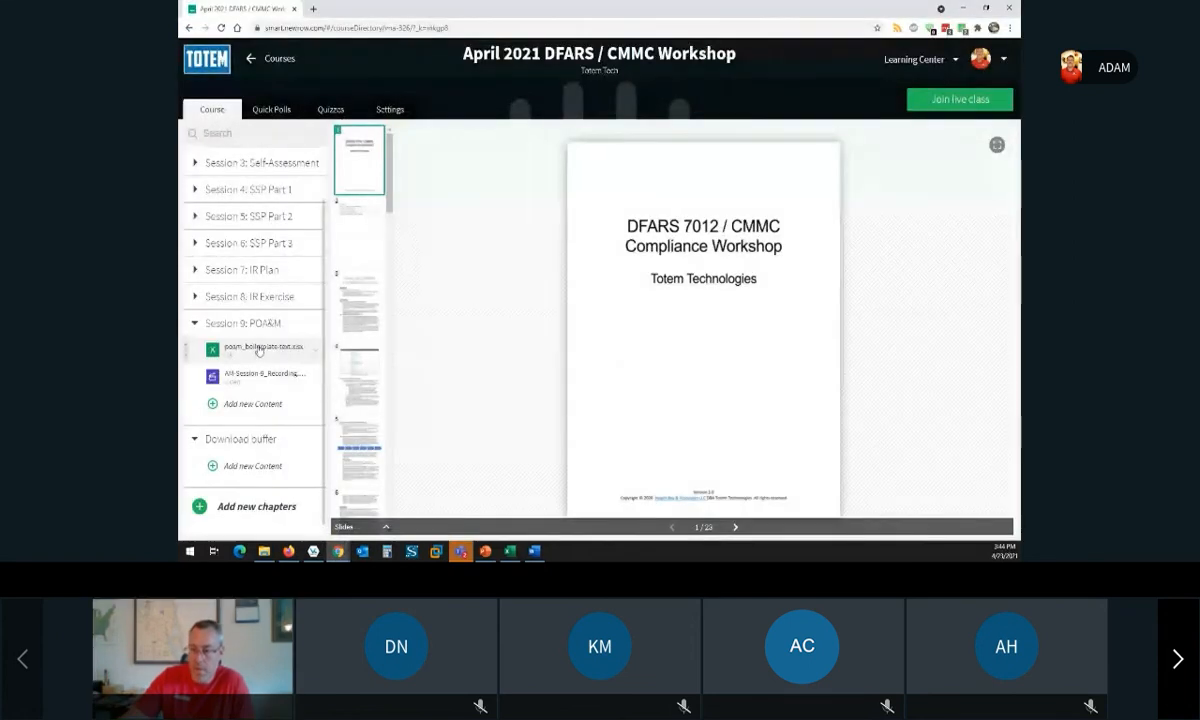
click(510, 551)
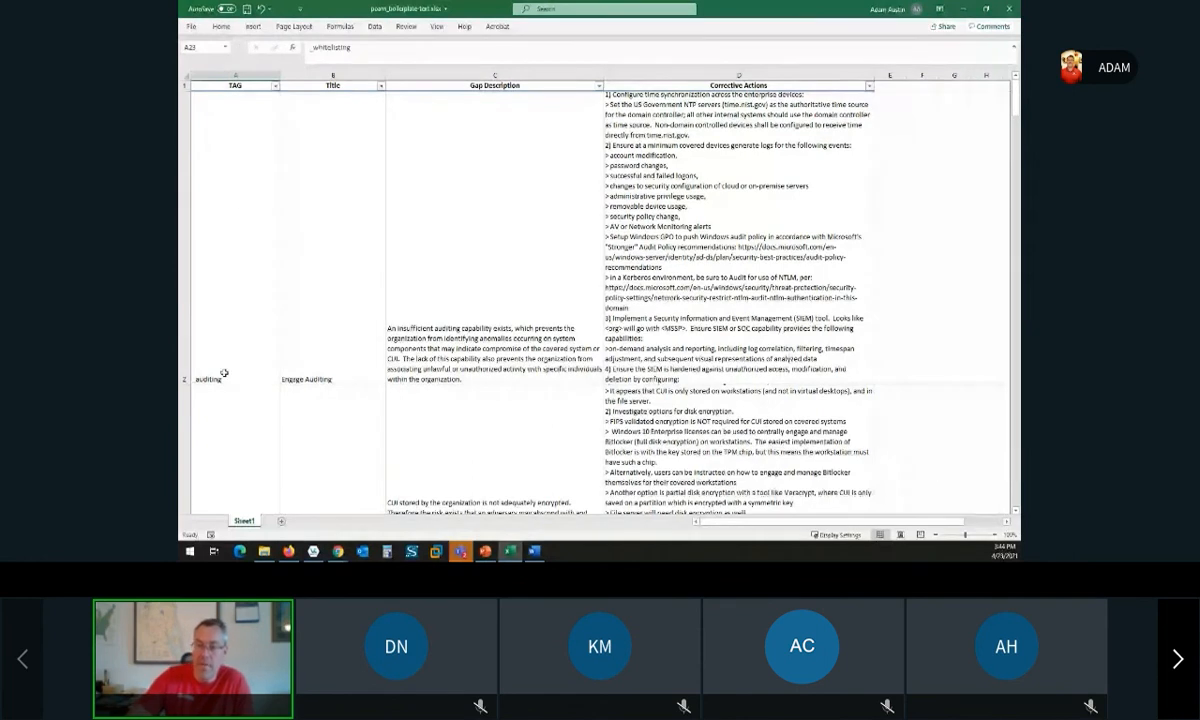
Look through the tag rows of the boilerplate sheet, examining each tag's title, gap description and corrective actions.
key(Down)
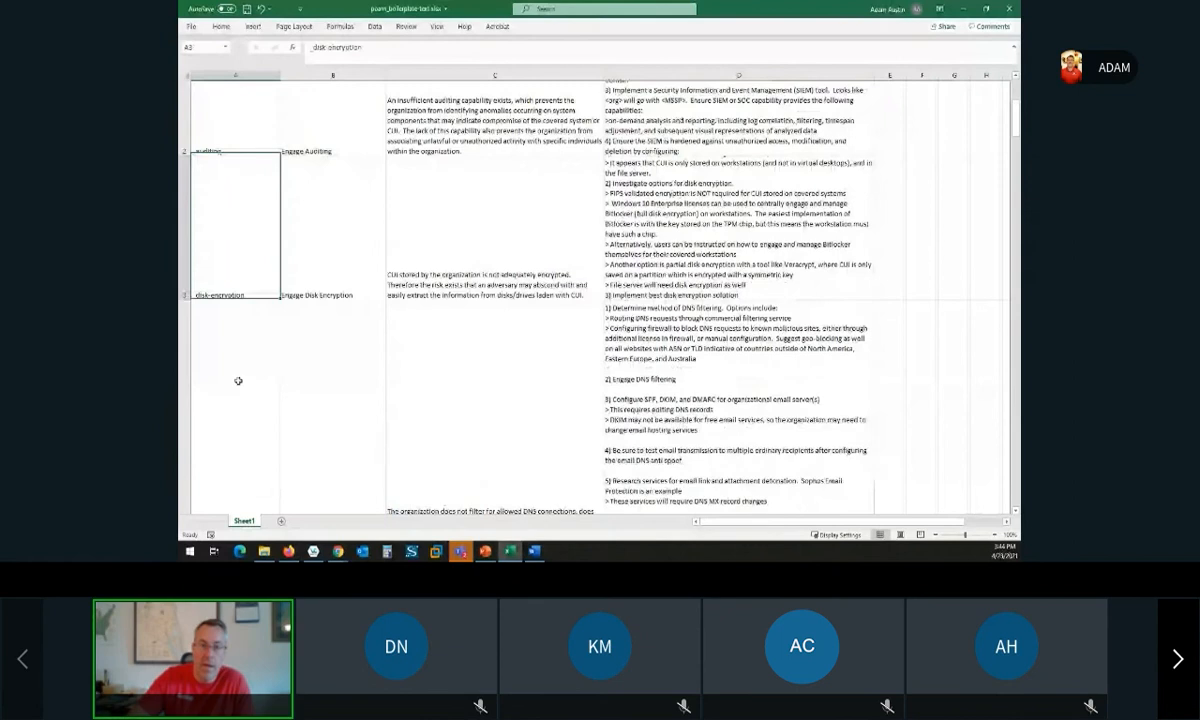
key(Down)
key(Down)
key(Down)
key(Down)
key(Down)
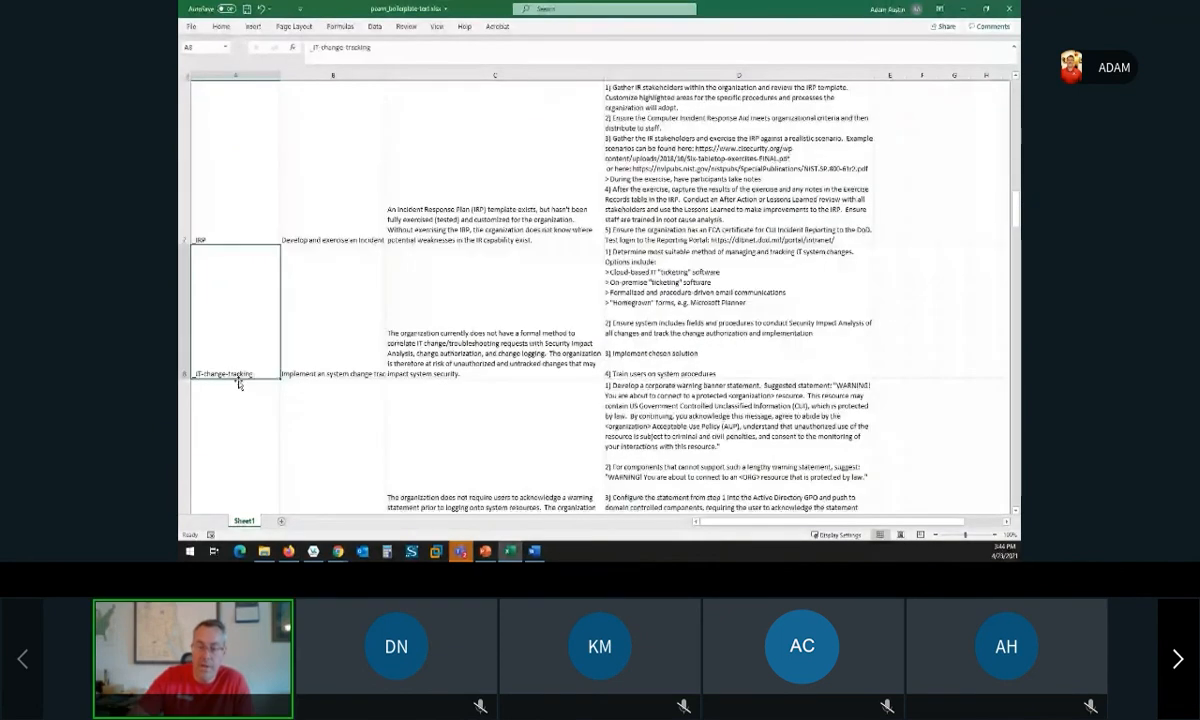
key(Down)
key(Down)
key(Down)
key(Down)
key(Down)
key(Down)
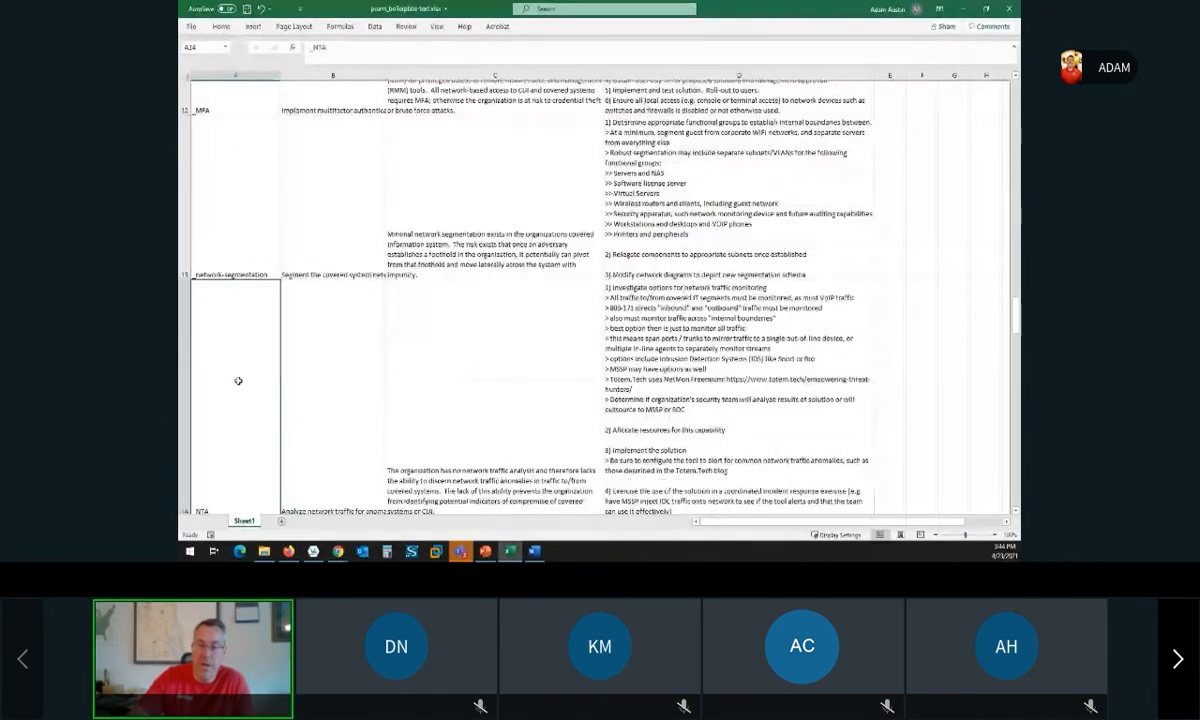
key(Down)
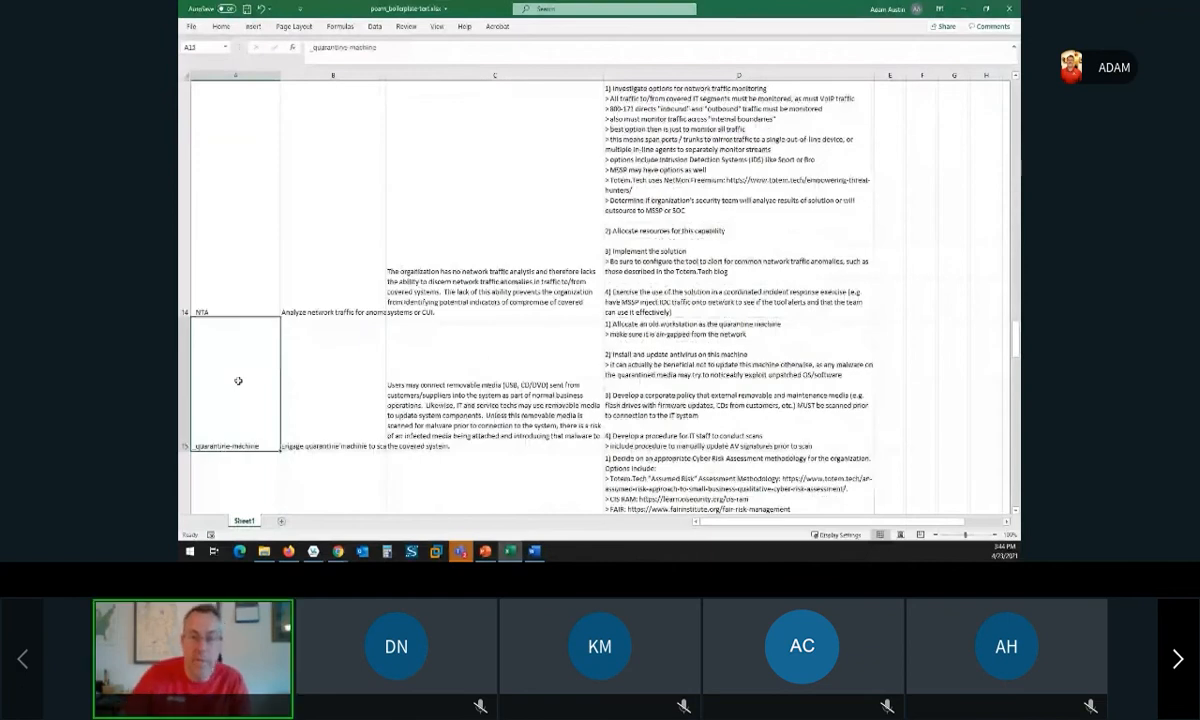
key(Down)
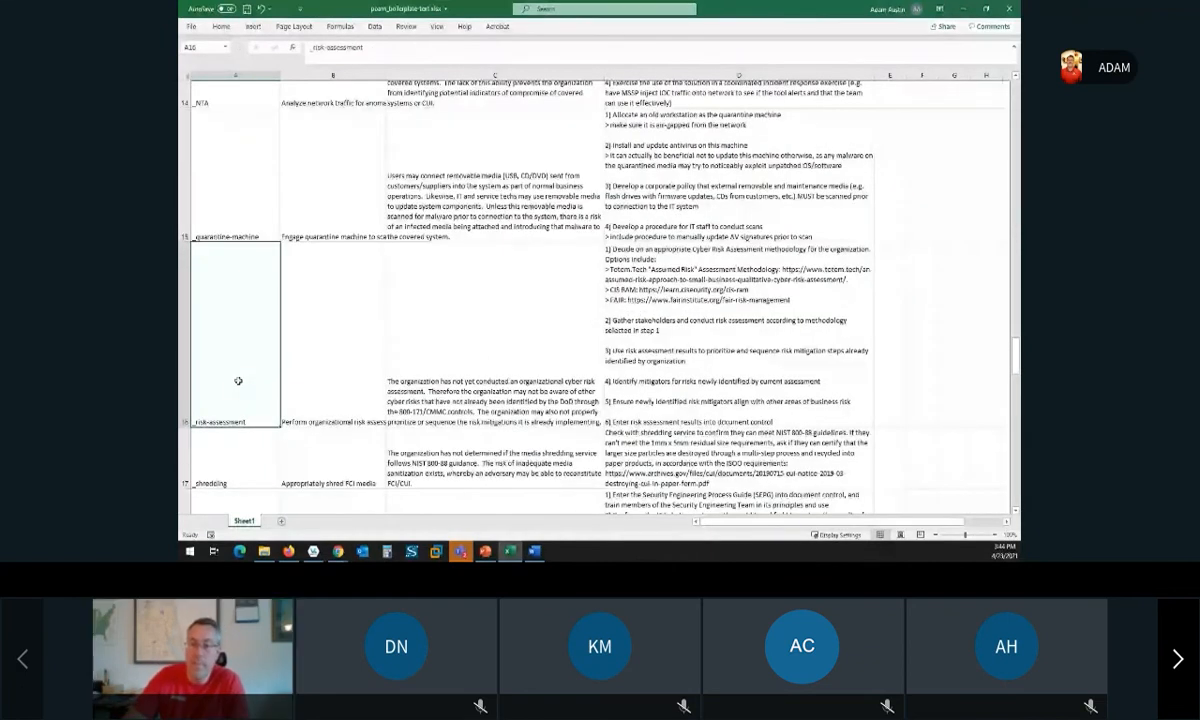
key(Down)
key(Down)
key(Down)
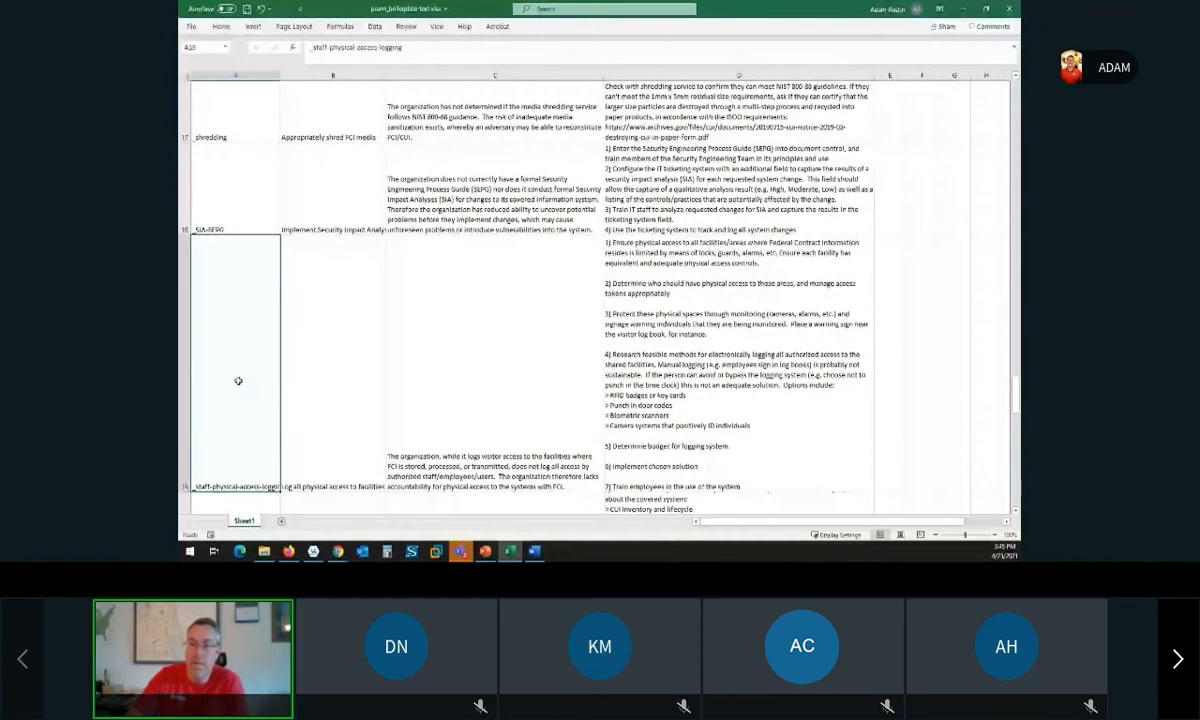
key(Down)
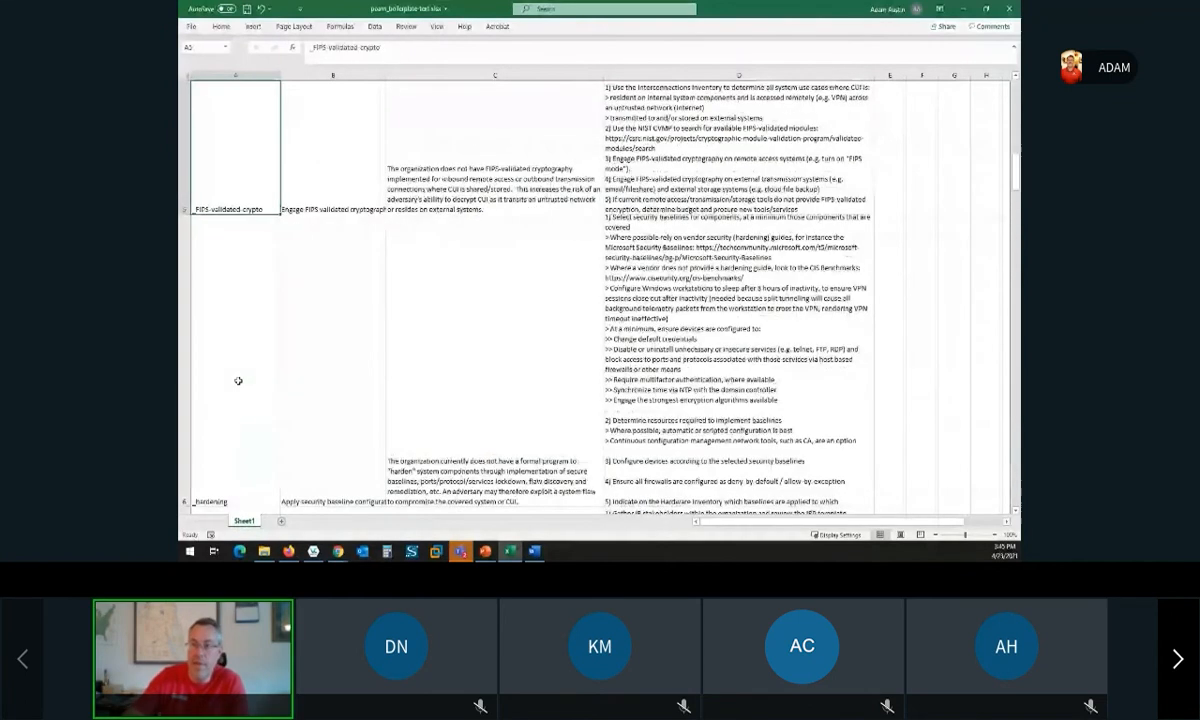
Filter the TAG column to only the _auditing row, and highlight the Gap Description and Corrective Actions columns.
key(ctrl+Home)
key(Down)
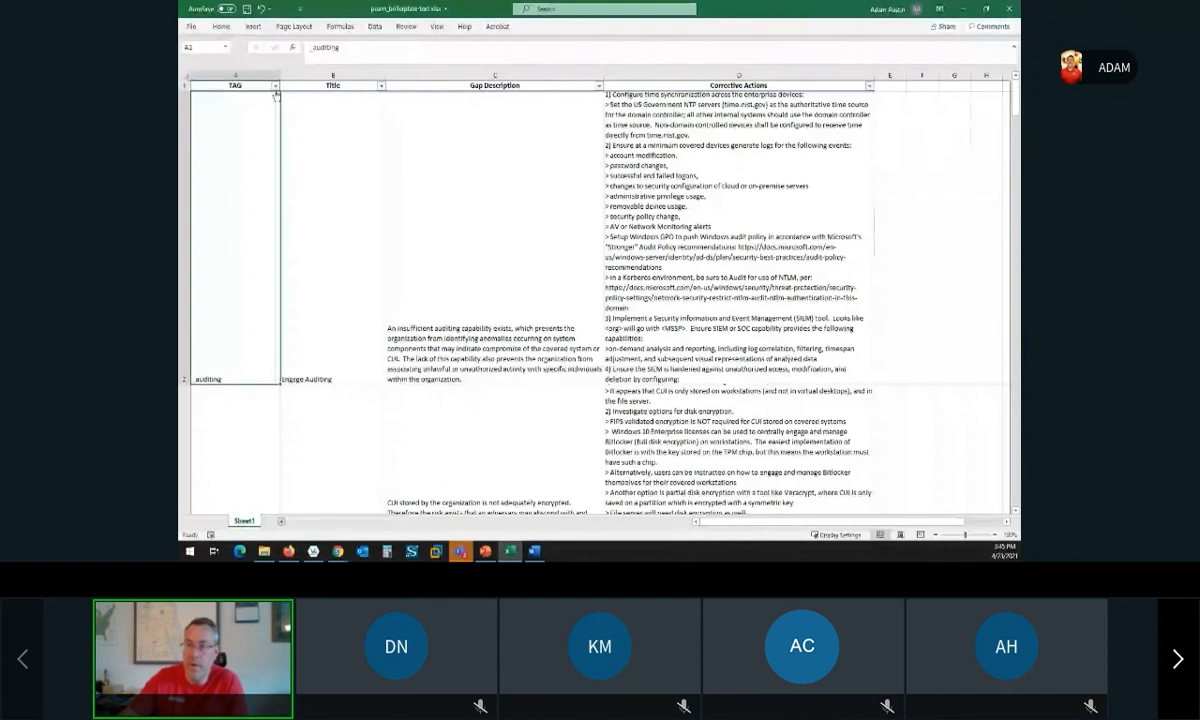
click(276, 87)
click(209, 213)
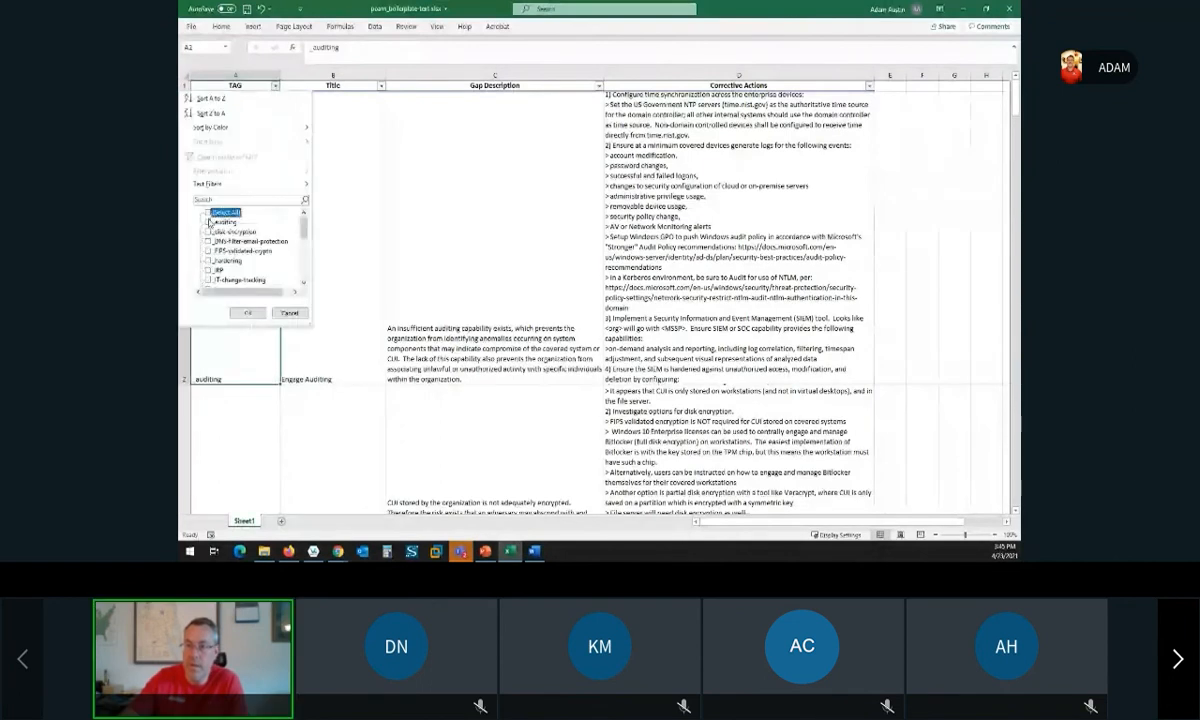
click(209, 222)
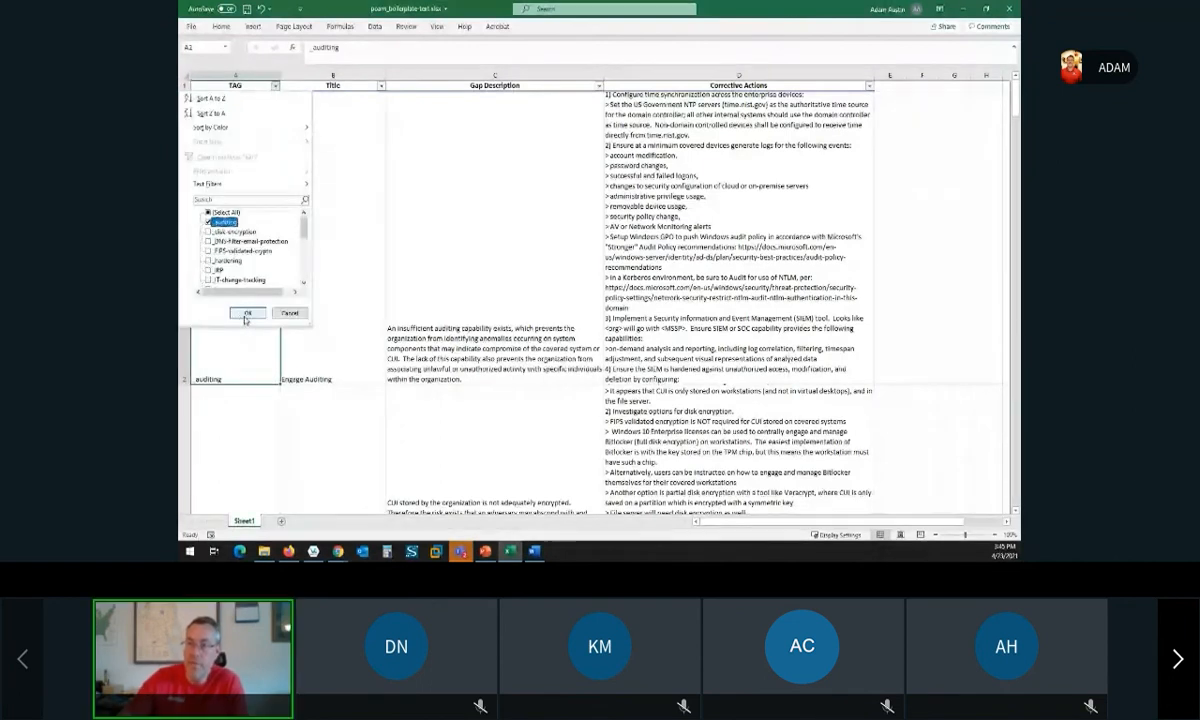
click(246, 314)
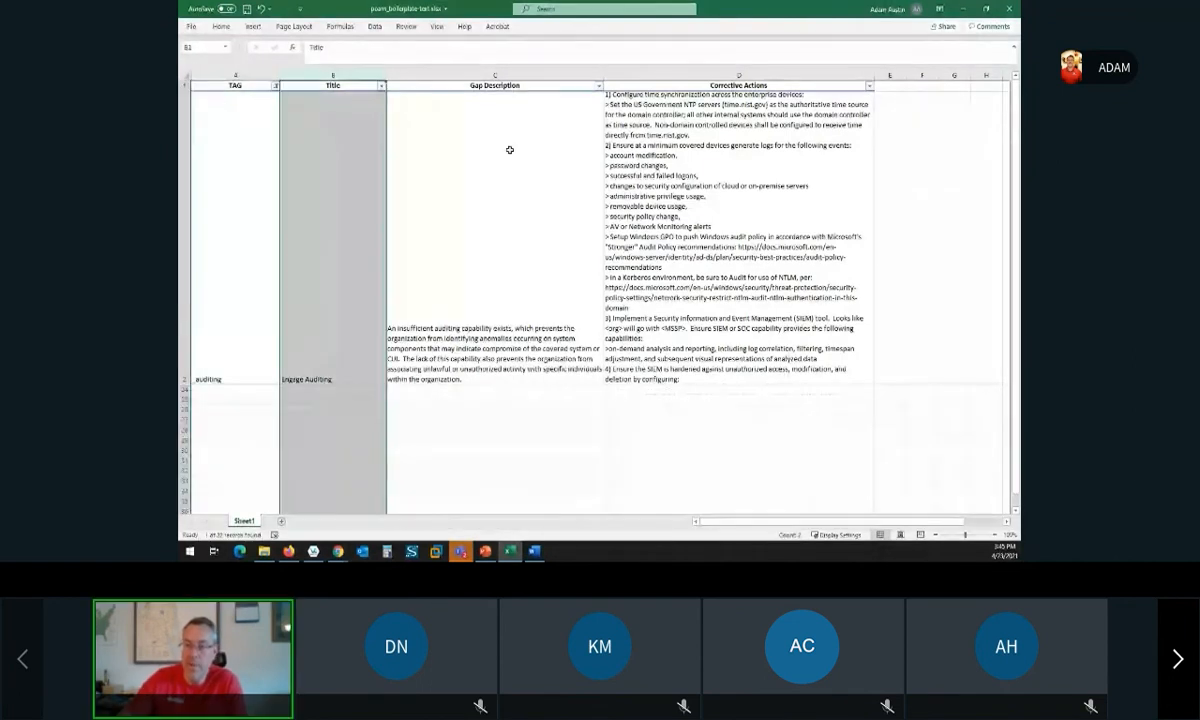
click(506, 74)
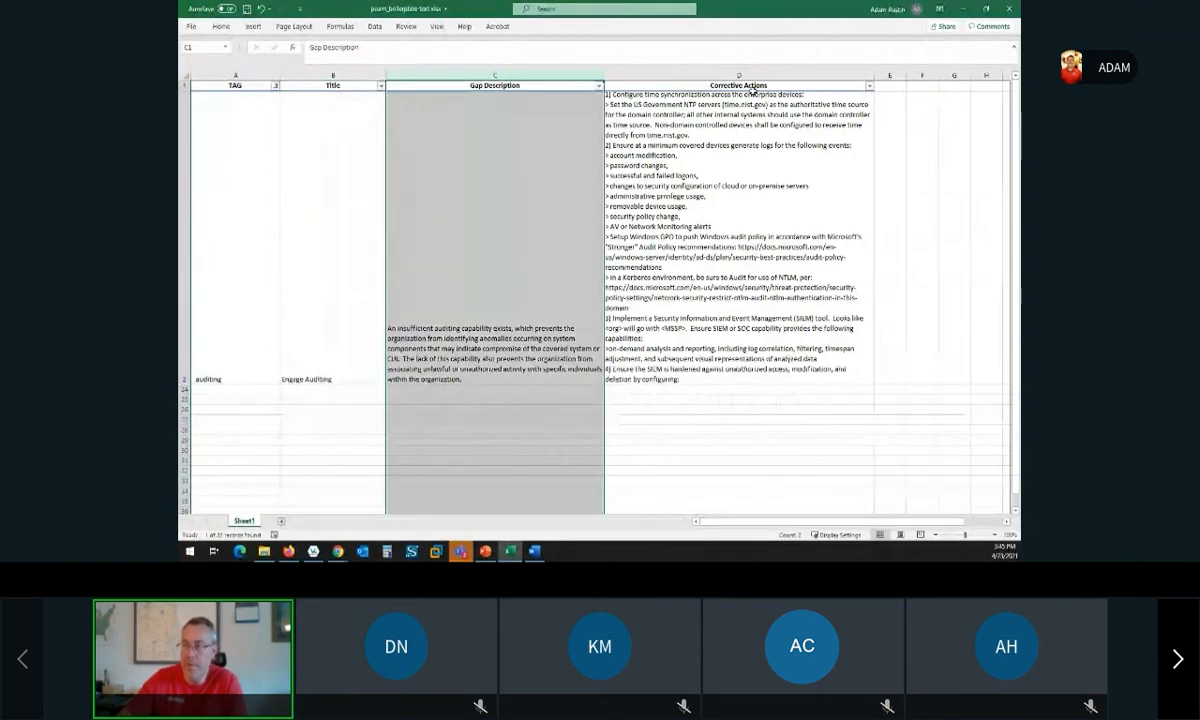
click(761, 86)
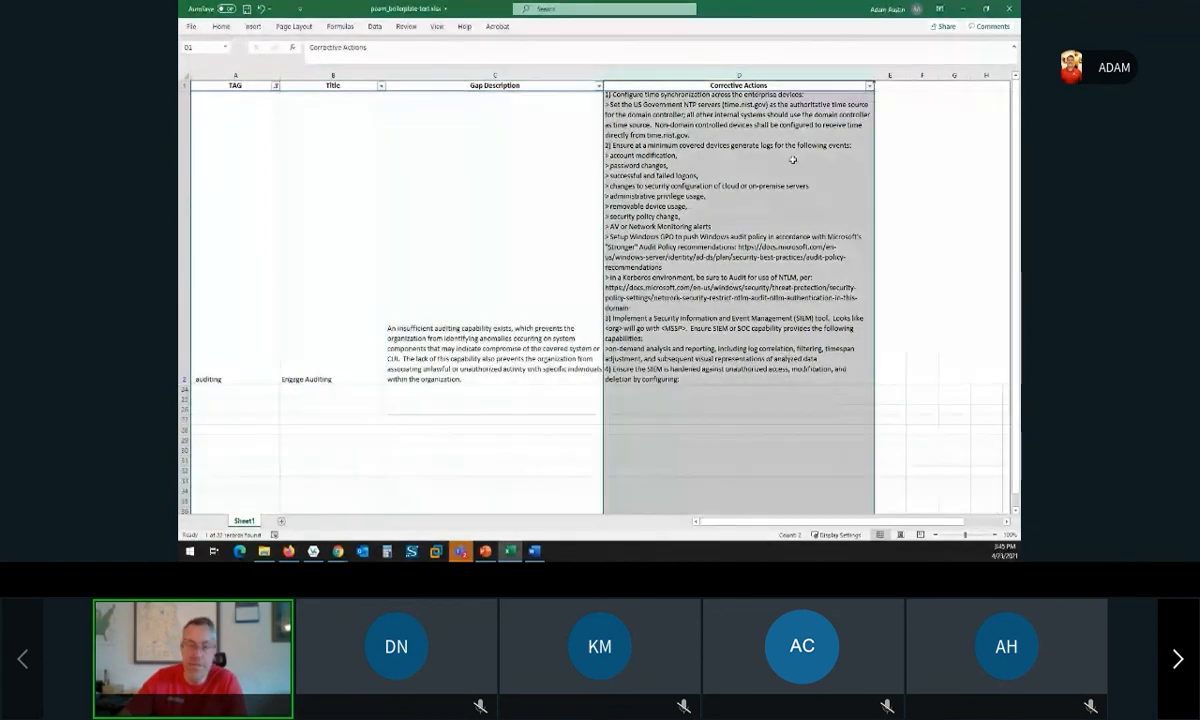
Transfer the _auditing row's title, Engage Auditing, from the Excel workbook into the Title of the Totem corrective action.
double_click(337, 379)
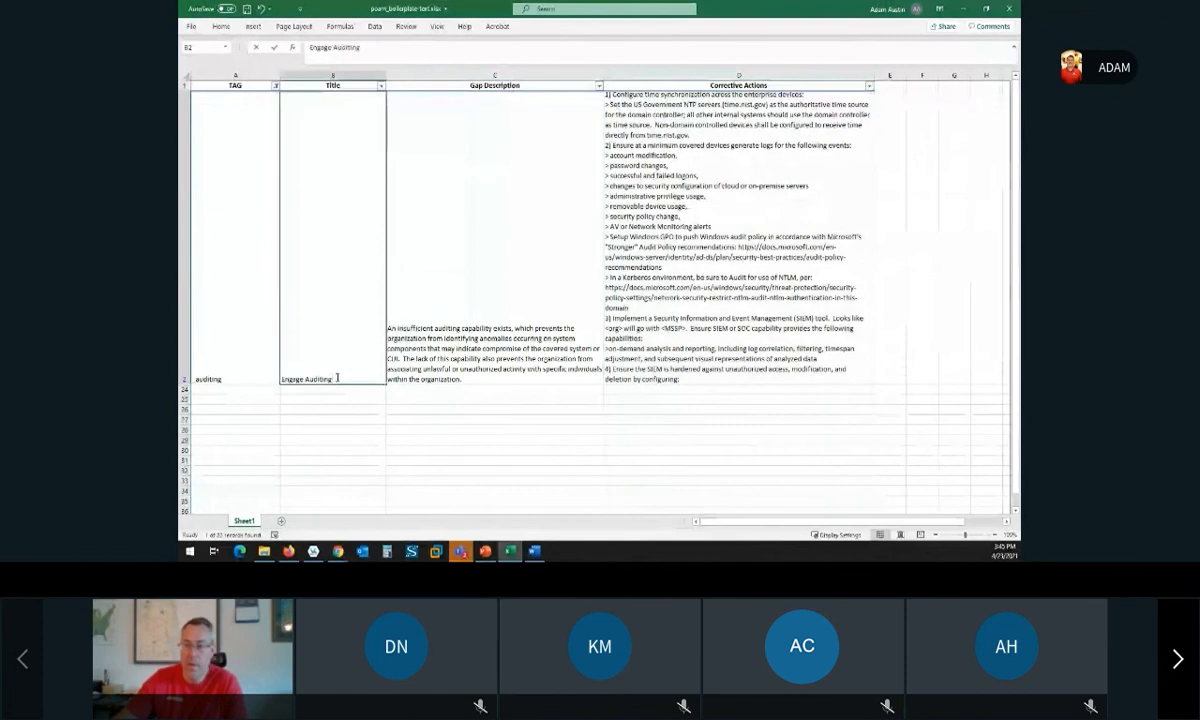
drag(337, 379, 283, 383)
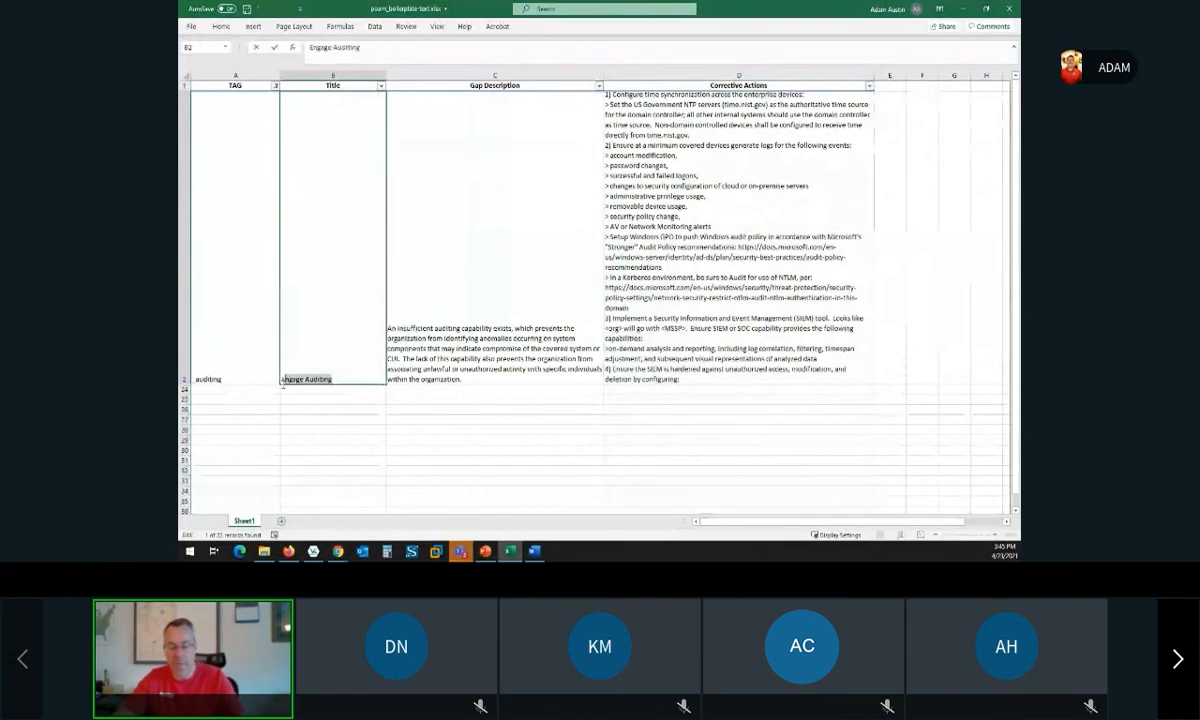
click(292, 552)
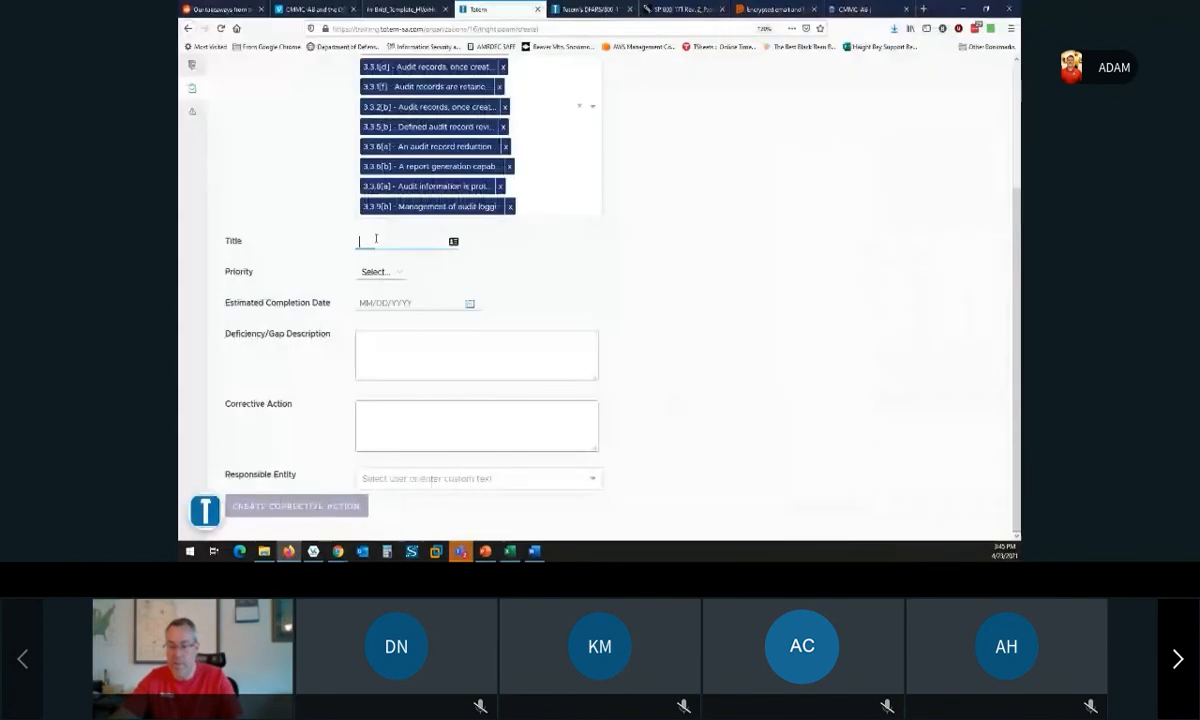
text(Engage Auditing)
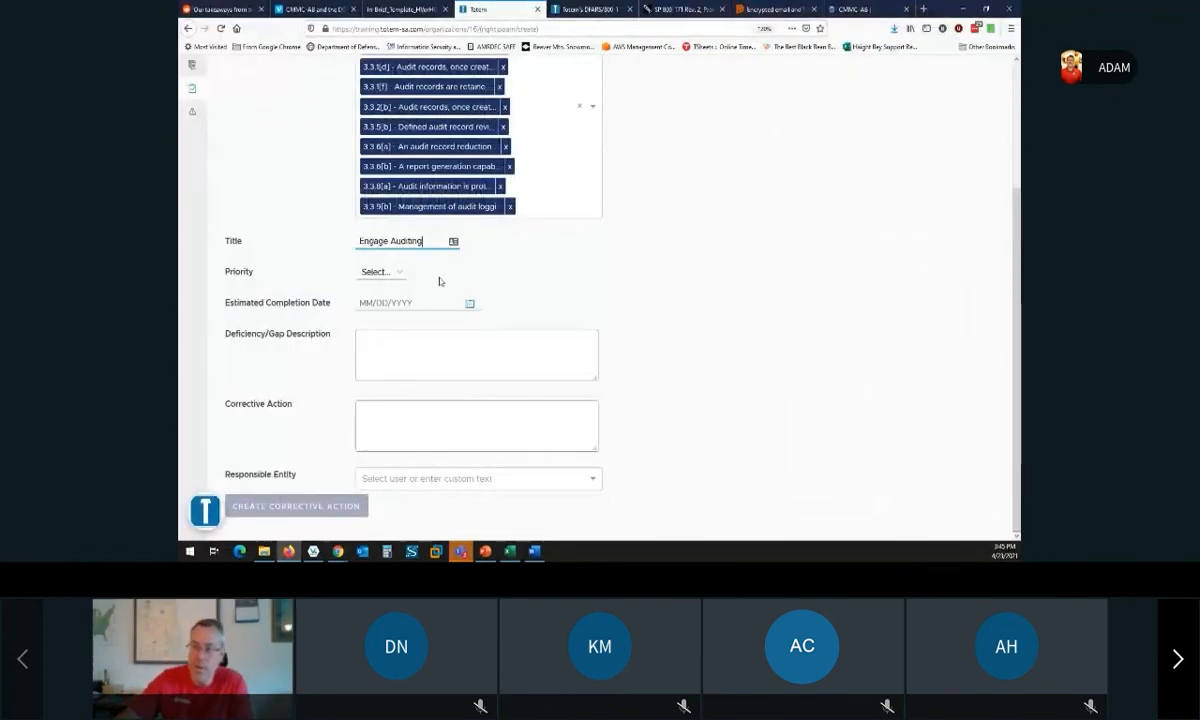
scroll(715, 363, up, 3)
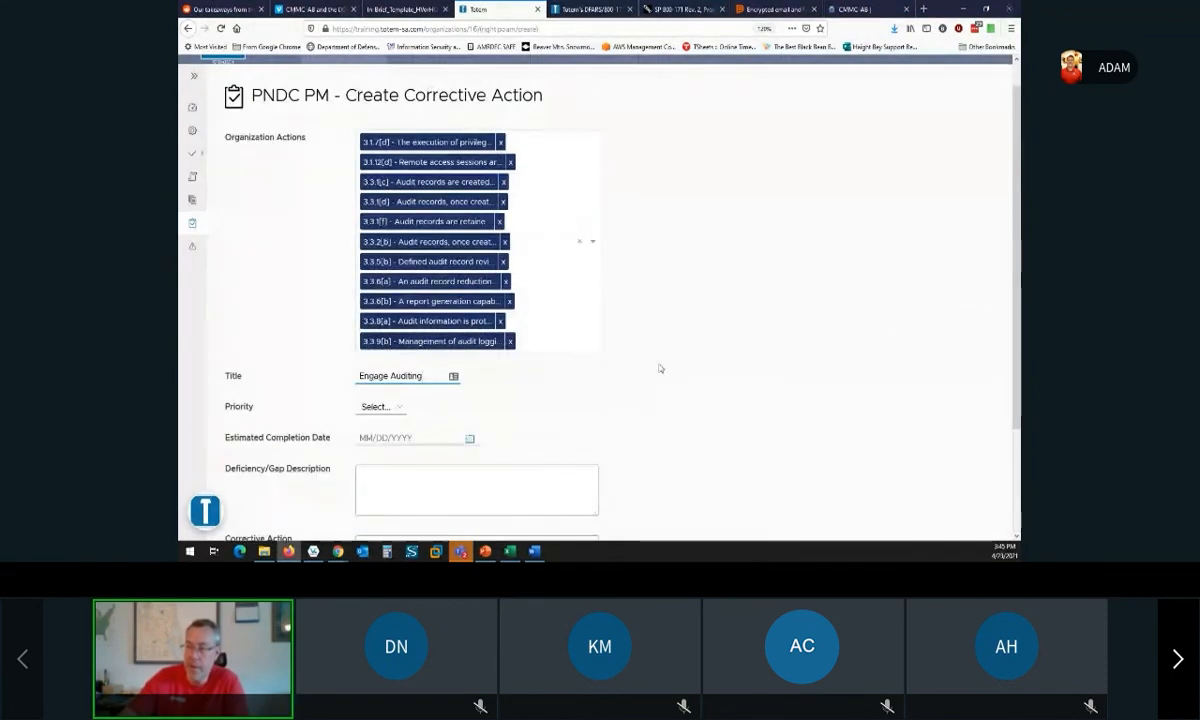
click(519, 553)
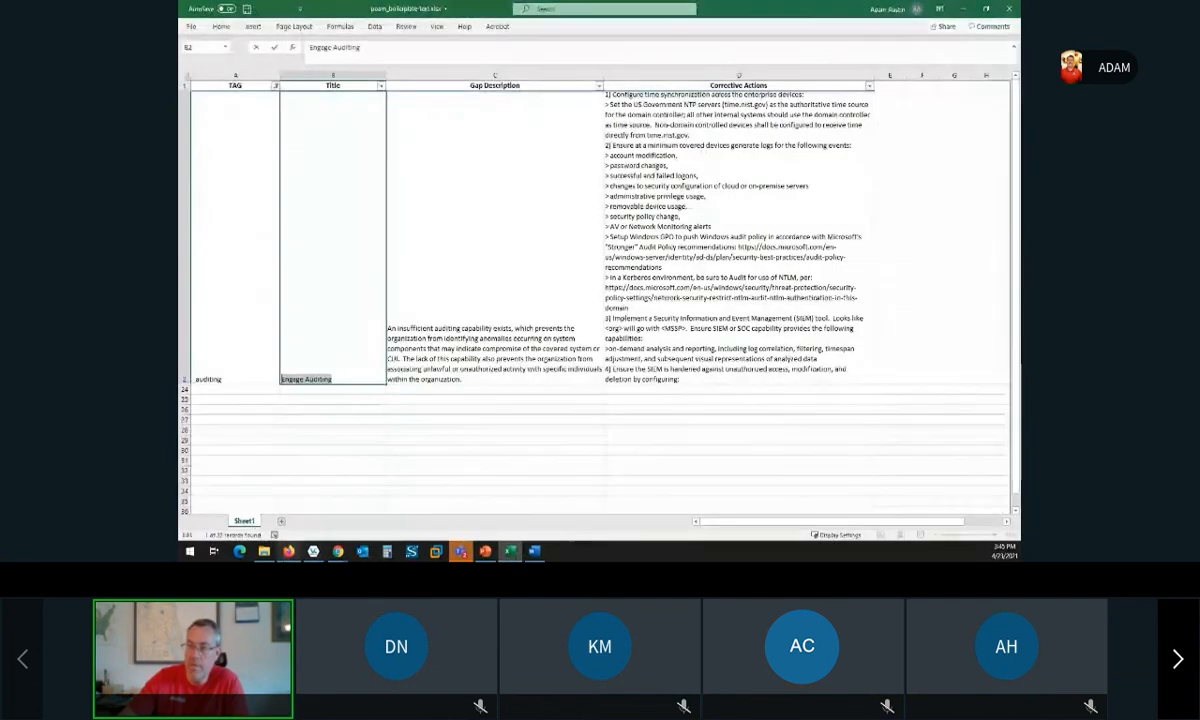
key(alt+Tab)
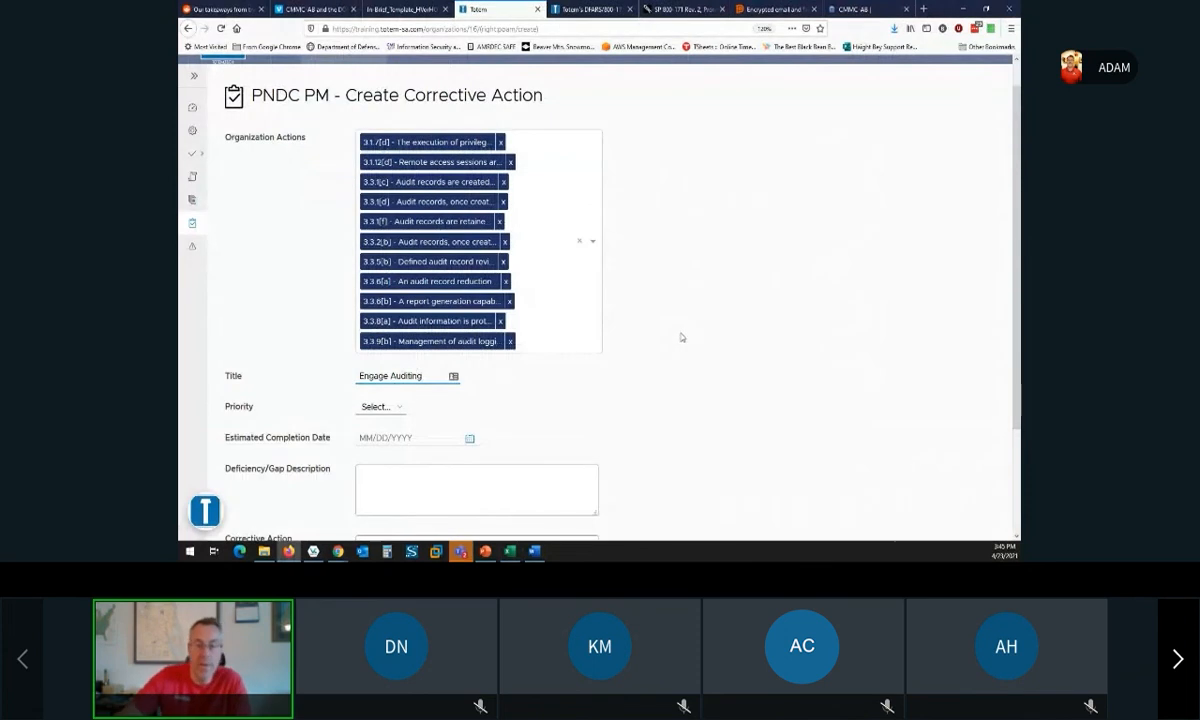
Set the corrective action's priority to P1.
scroll(682, 340, down, 3)
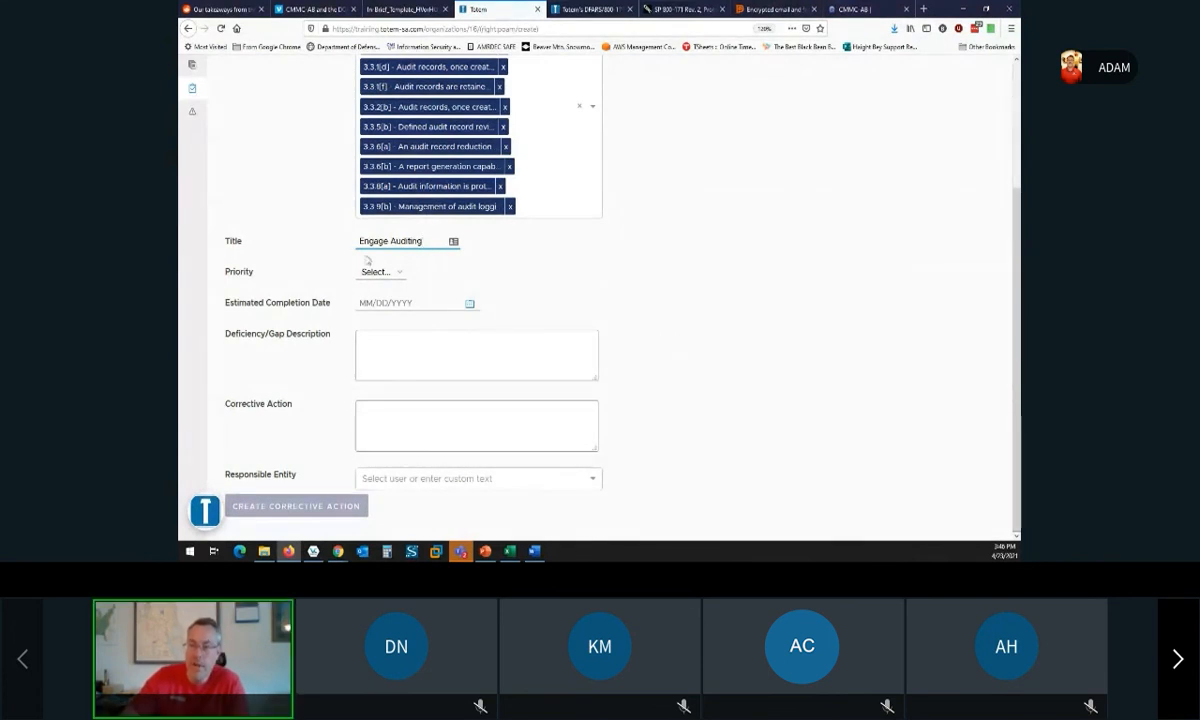
click(399, 275)
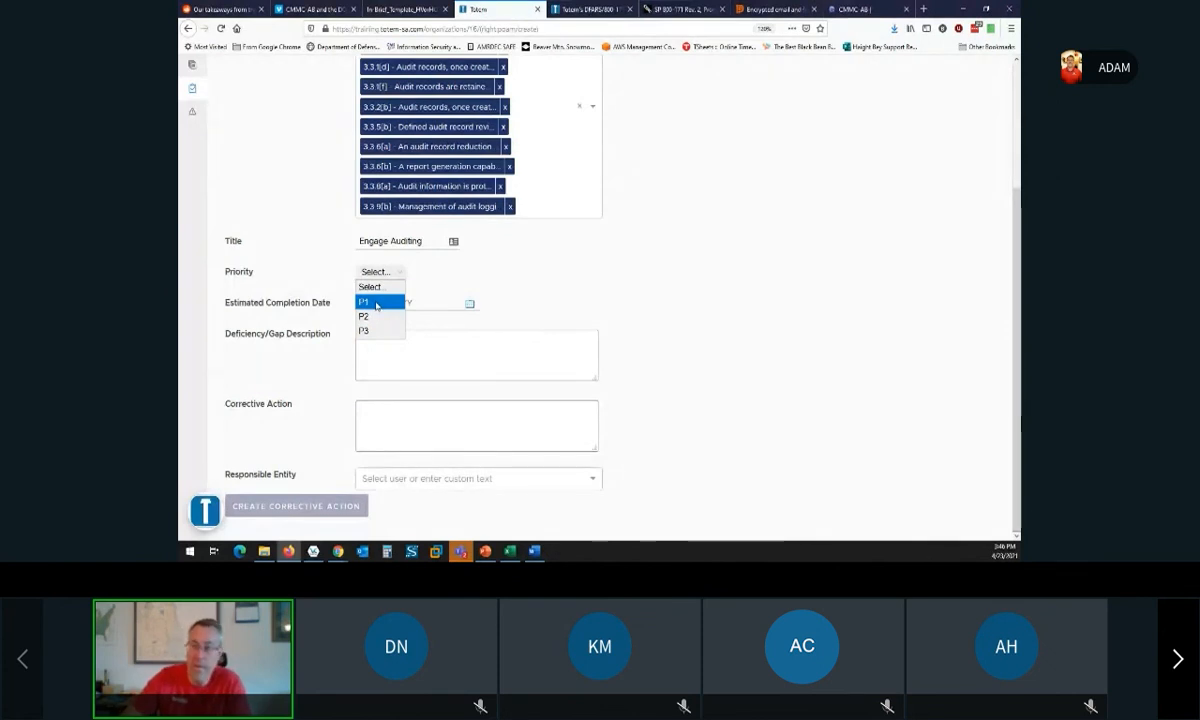
click(376, 305)
scroll(590, 265, up, 2)
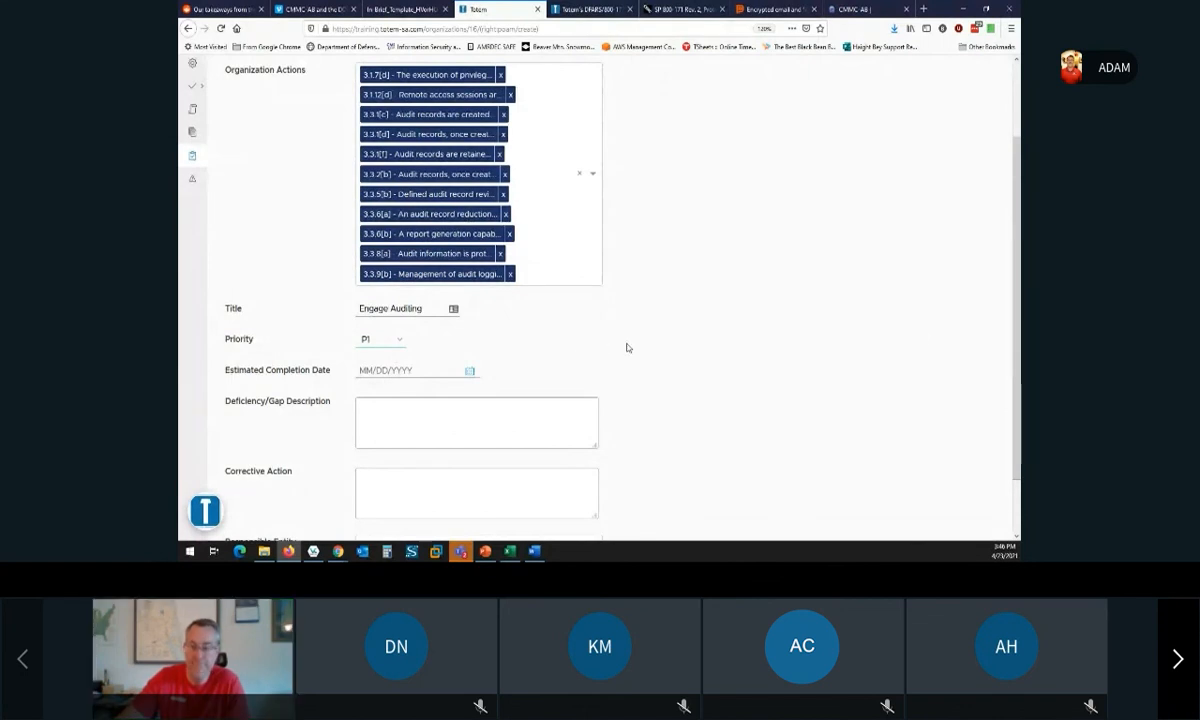
scroll(648, 343, down, 2)
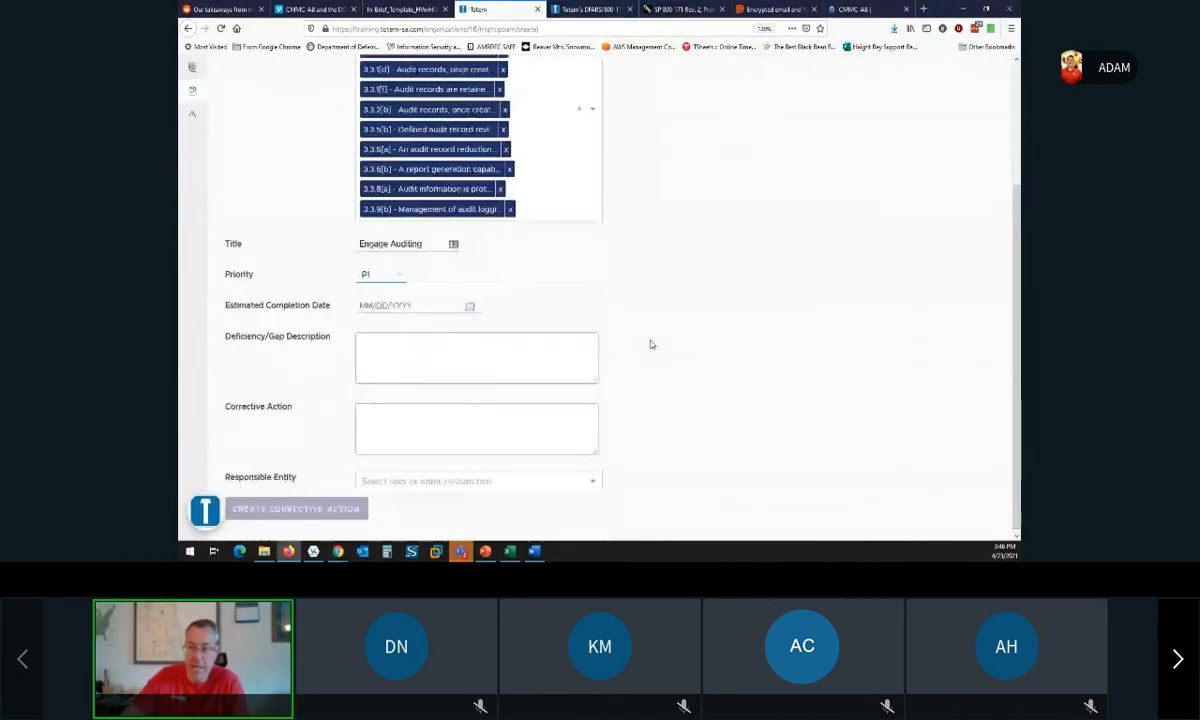
Set the corrective action's Estimated Completion Date to 10/31/2021.
click(470, 304)
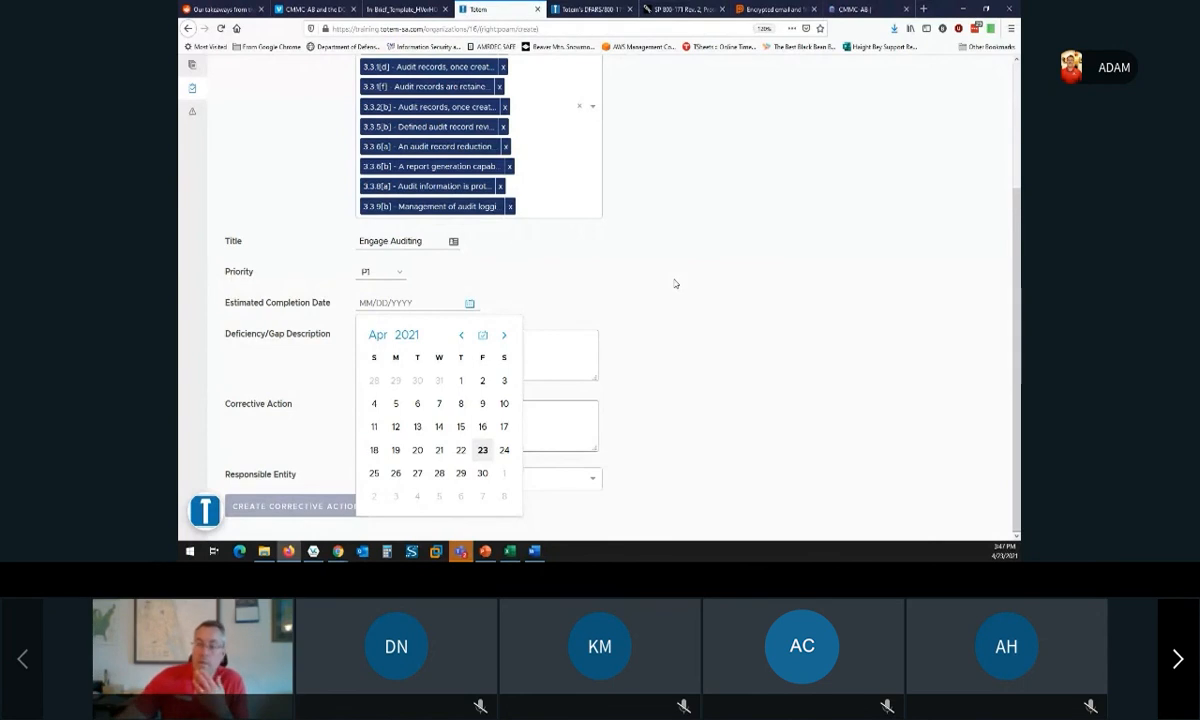
click(505, 337)
click(505, 337)
click(505, 337)
click(505, 337)
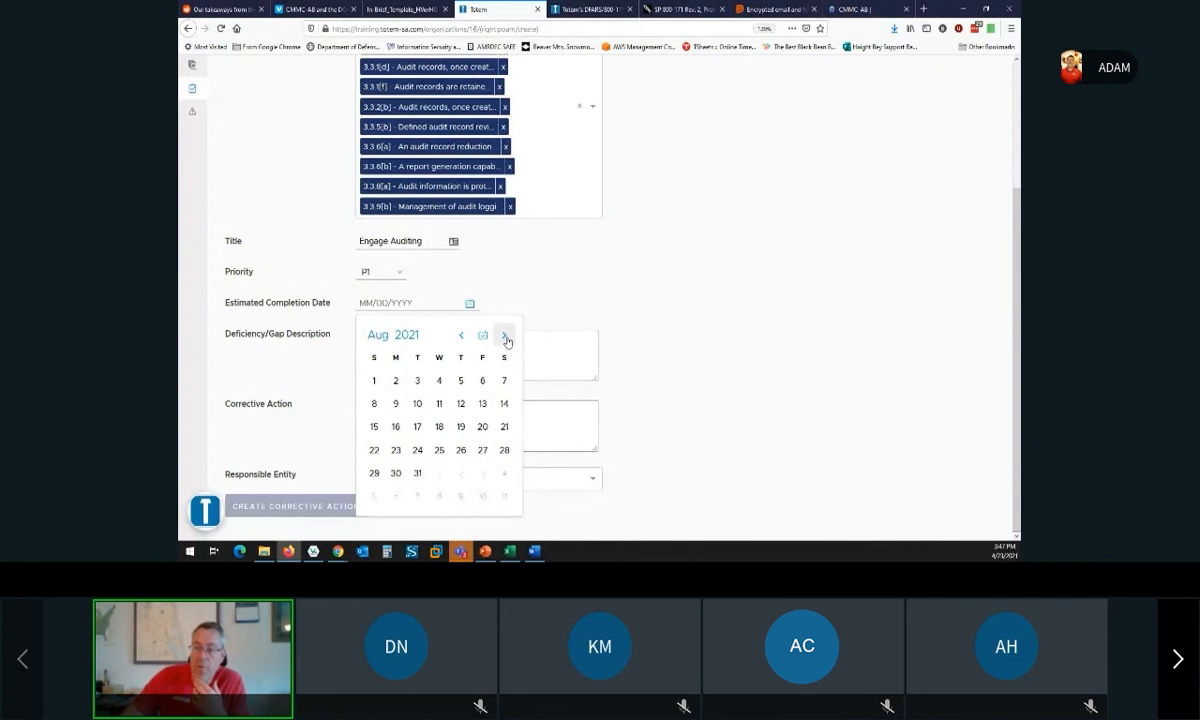
click(505, 337)
click(505, 337)
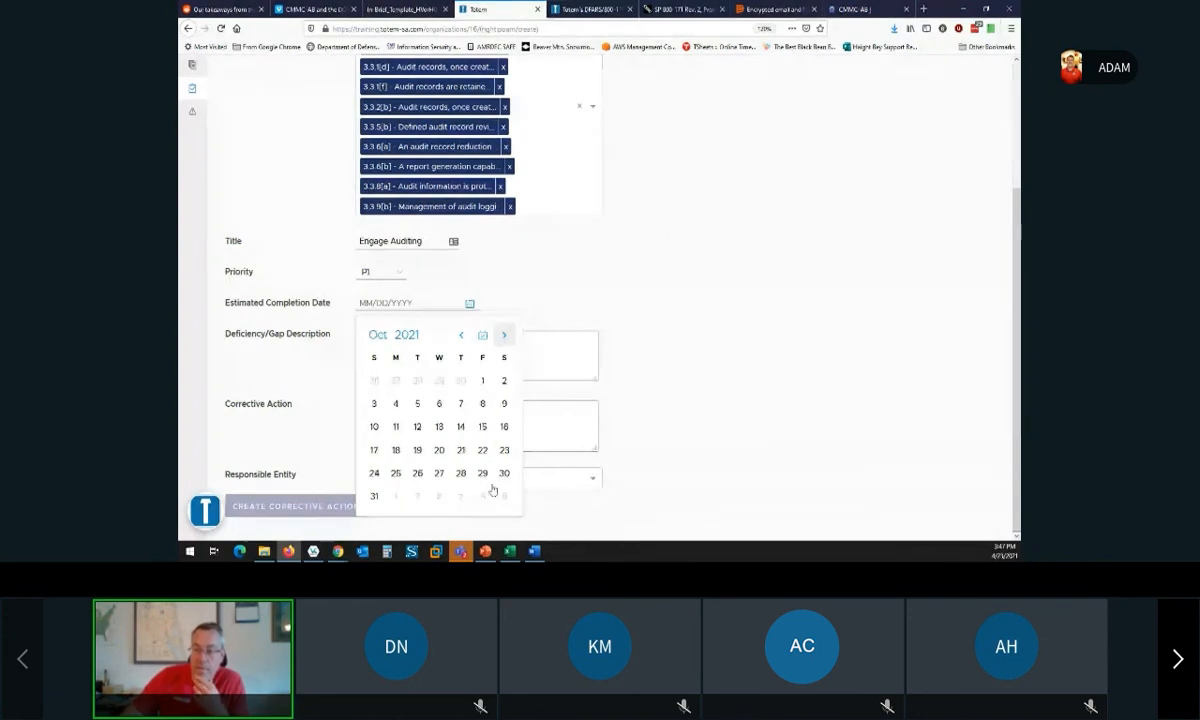
click(374, 499)
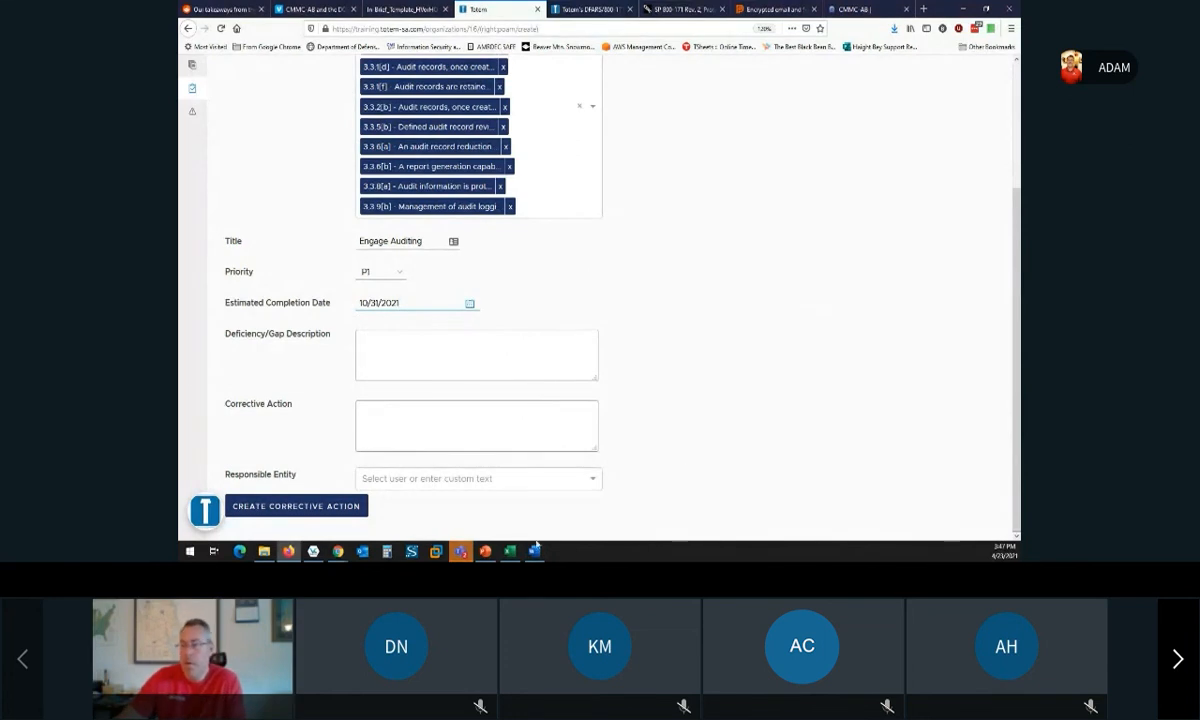
Copy the _auditing gap description from the Excel workbook into the Deficiency/Gap Description of the Totem form.
key(alt+Tab)
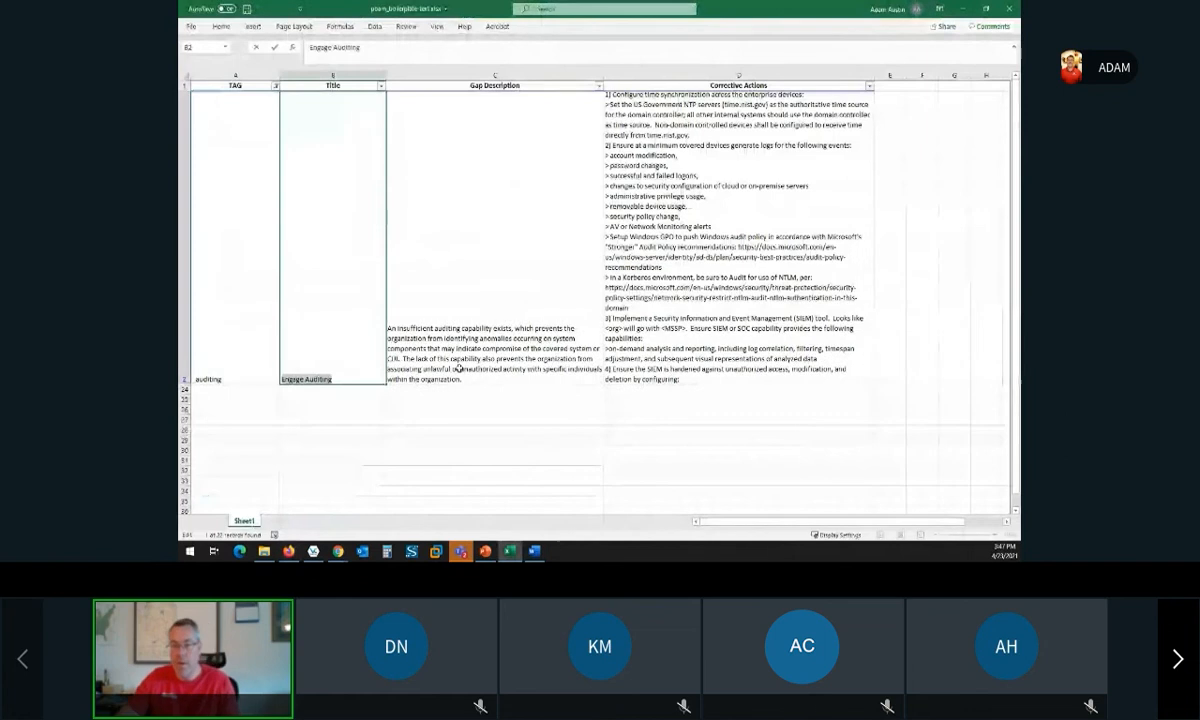
click(466, 359)
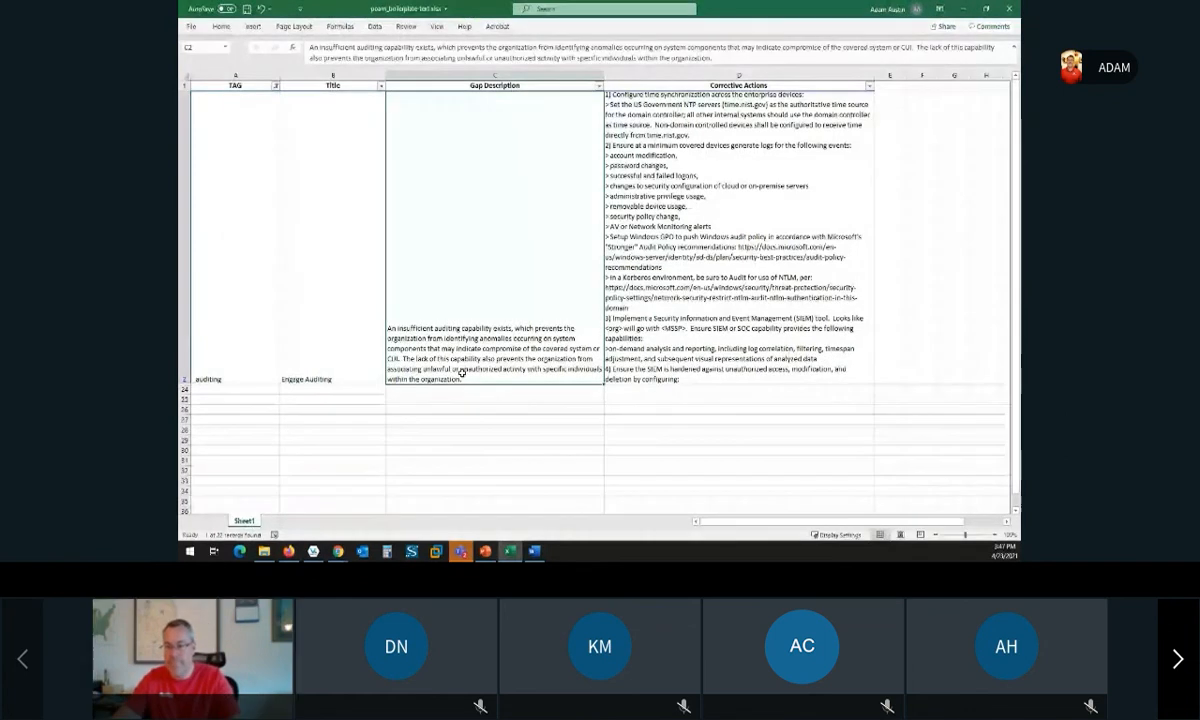
key(ctrl+c)
key(alt+Tab)
click(397, 358)
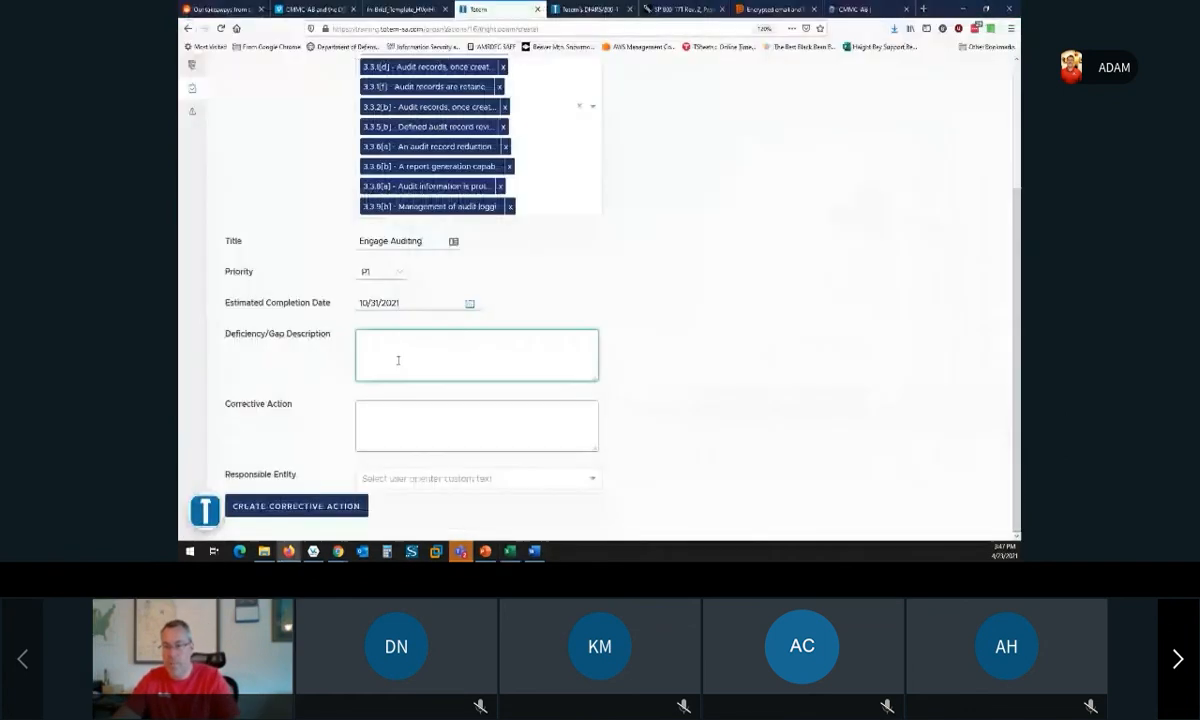
key(ctrl+v)
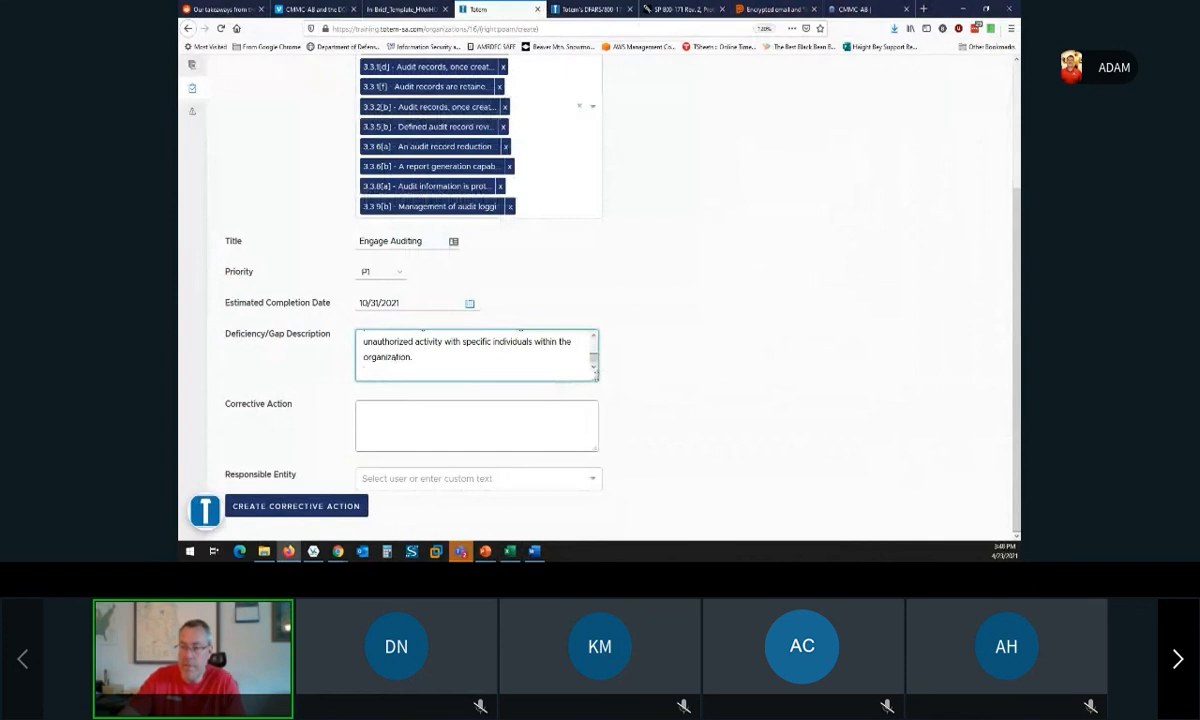
Resize the Deficiency/Gap Description box so that it just fits its whole text.
drag(597, 376, 597, 508)
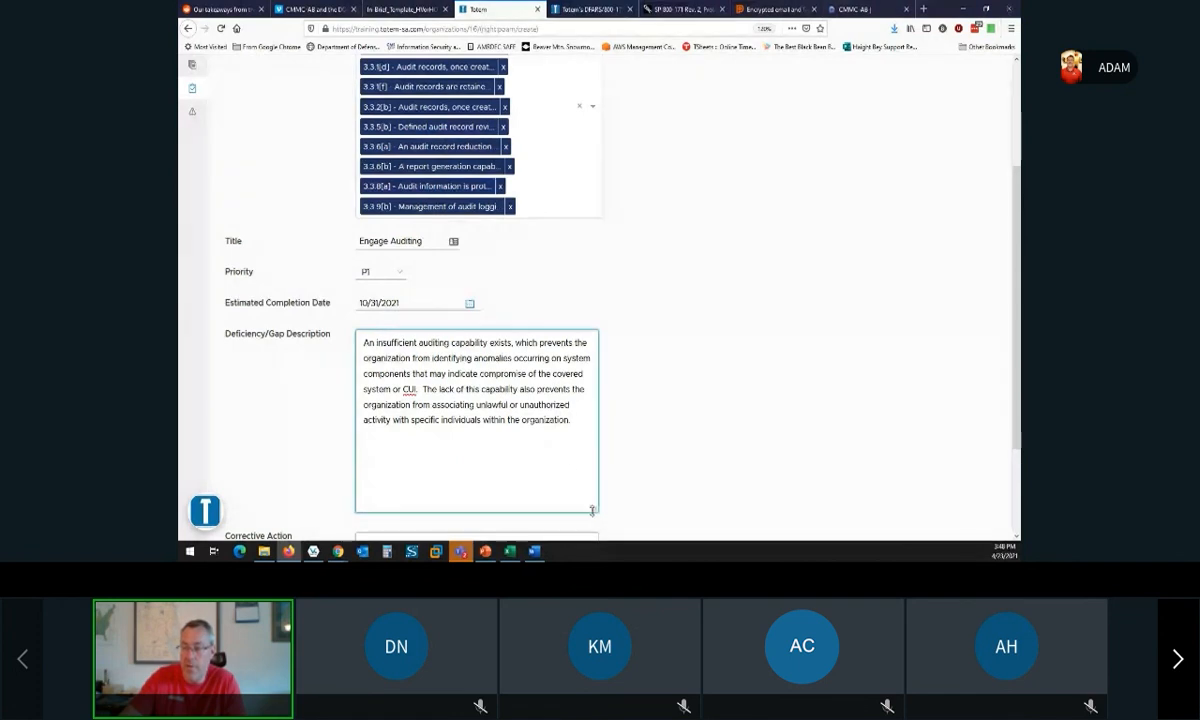
drag(594, 511, 598, 436)
scroll(664, 300, down, 1)
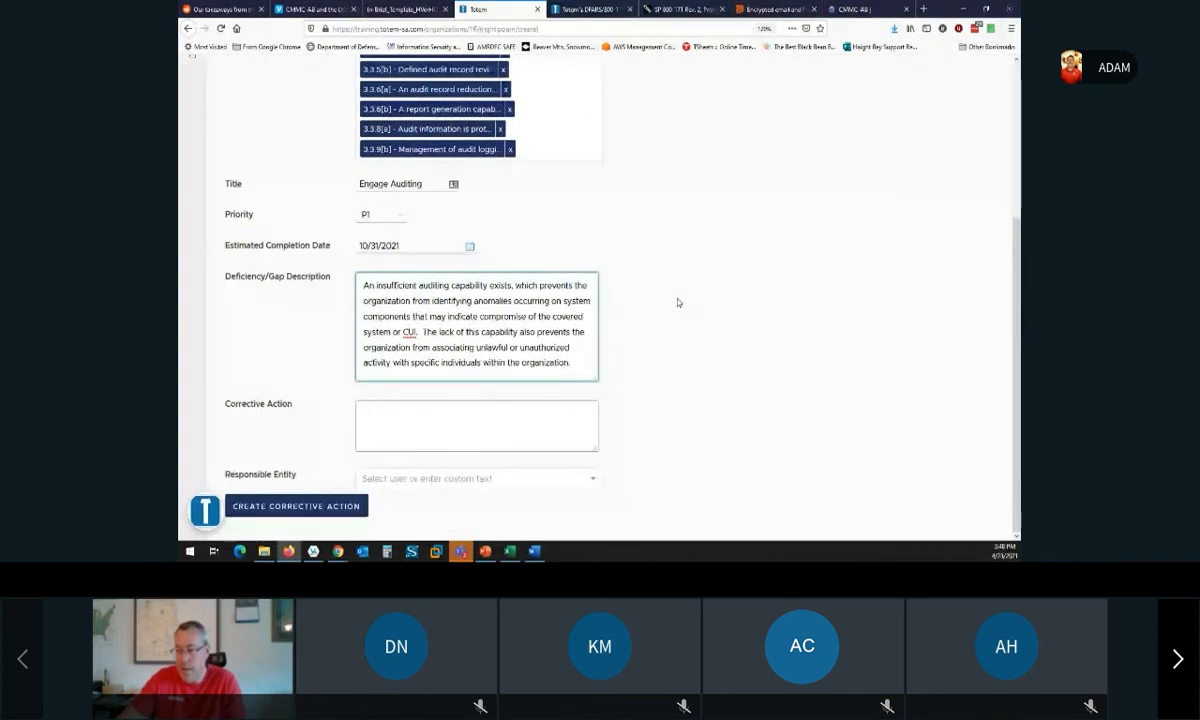
Copy the _auditing corrective actions text from the Excel workbook into the Corrective Action field of the Totem form.
click(511, 551)
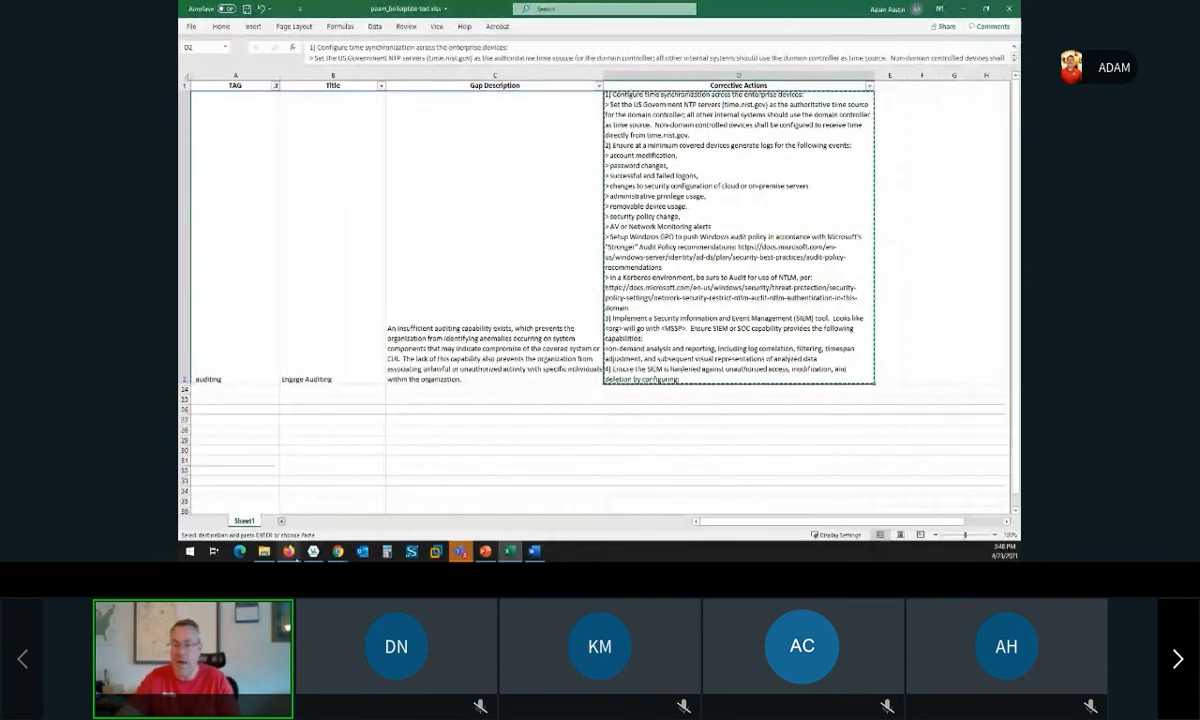
click(288, 551)
click(450, 425)
key(ctrl+v)
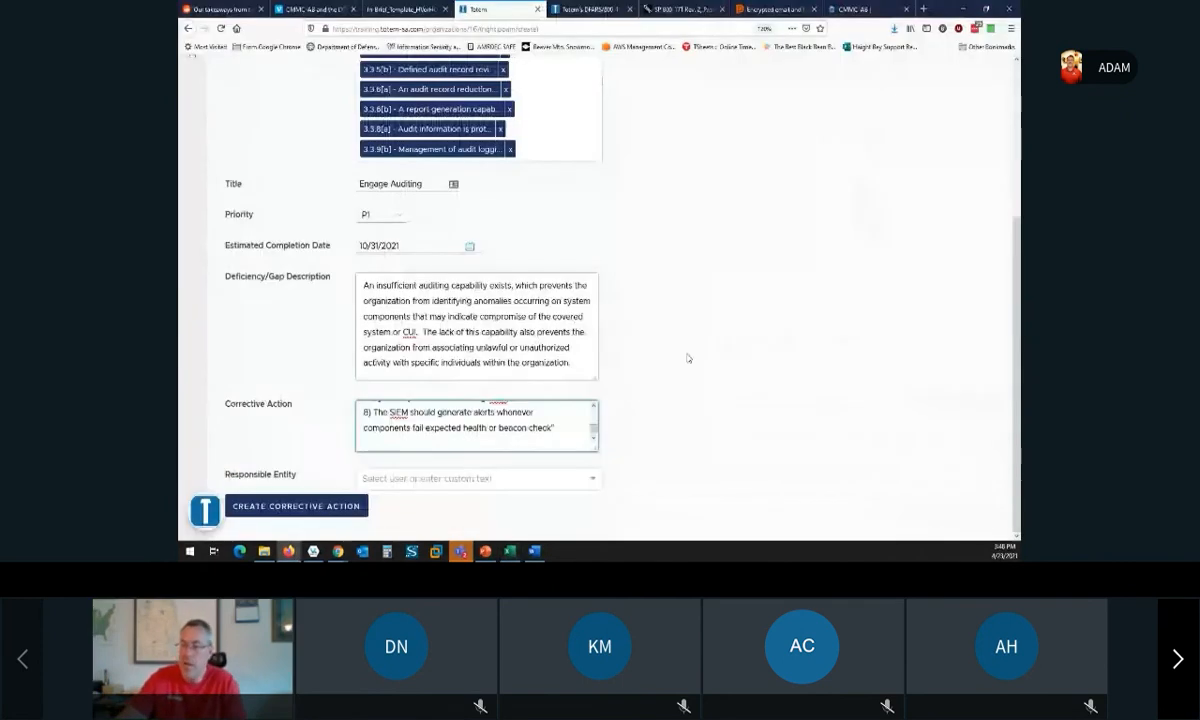
Enlarge the Corrective Action box so that many more lines of its text are displayed at once.
drag(596, 451, 680, 544)
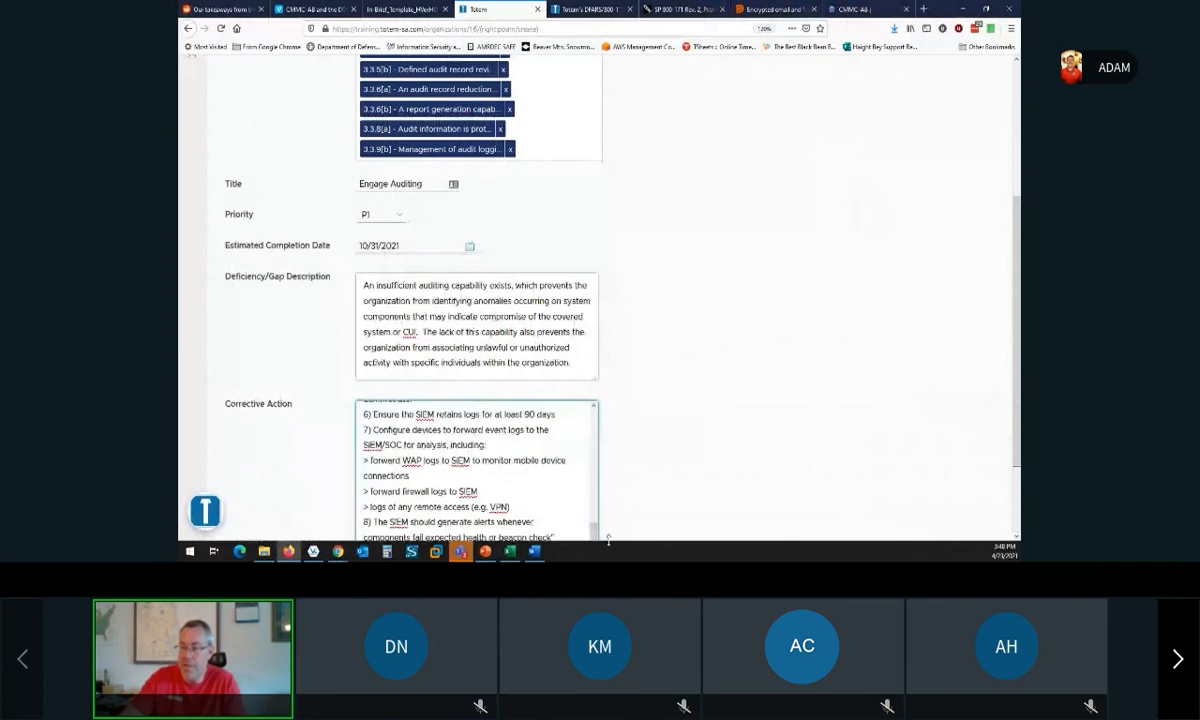
scroll(668, 447, down, 2)
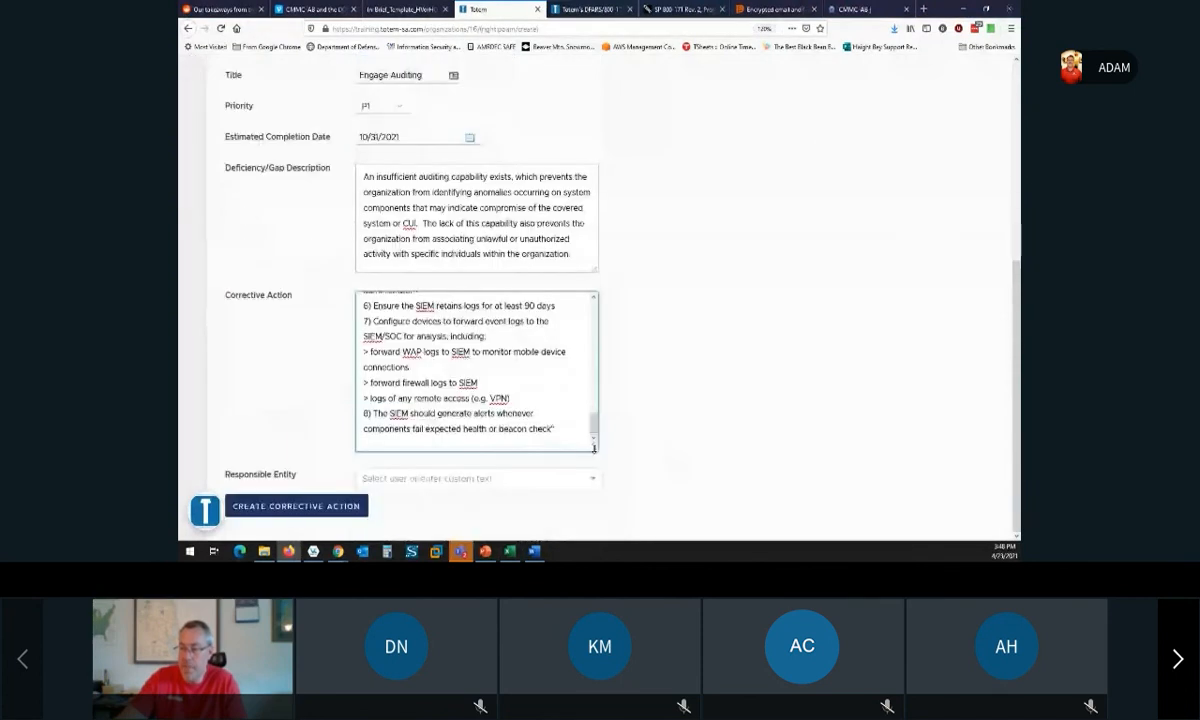
scroll(638, 494, down, 2)
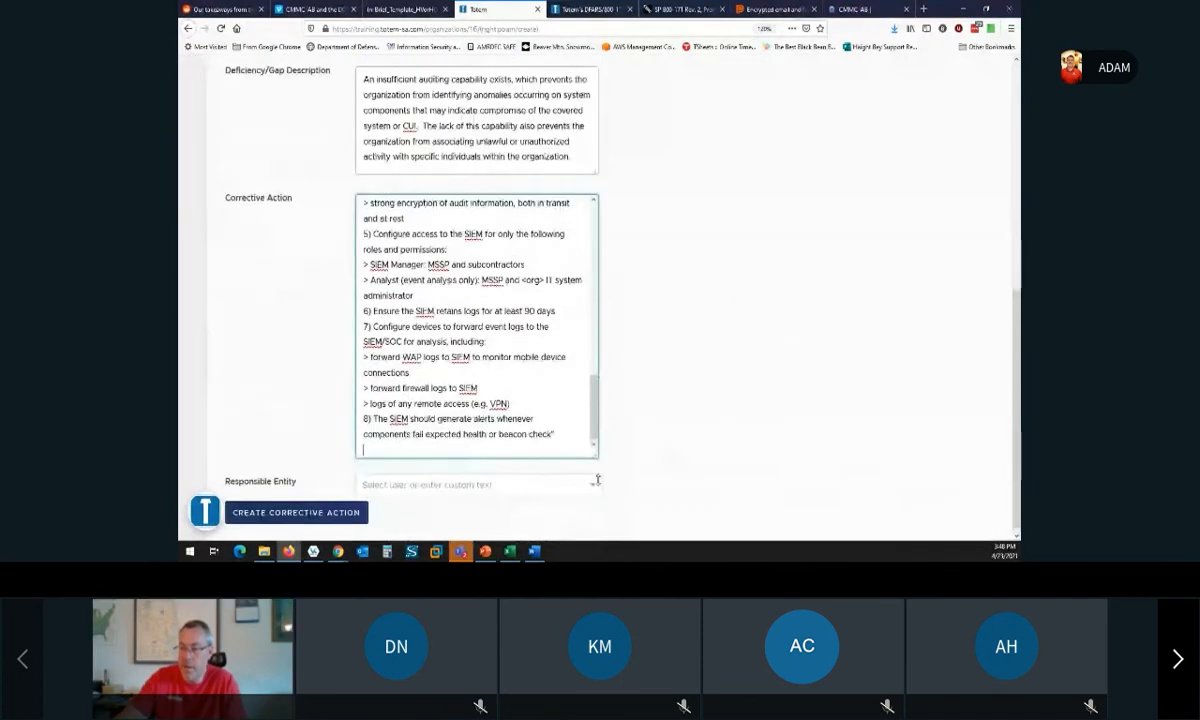
drag(597, 481, 601, 533)
scroll(724, 318, down, 2)
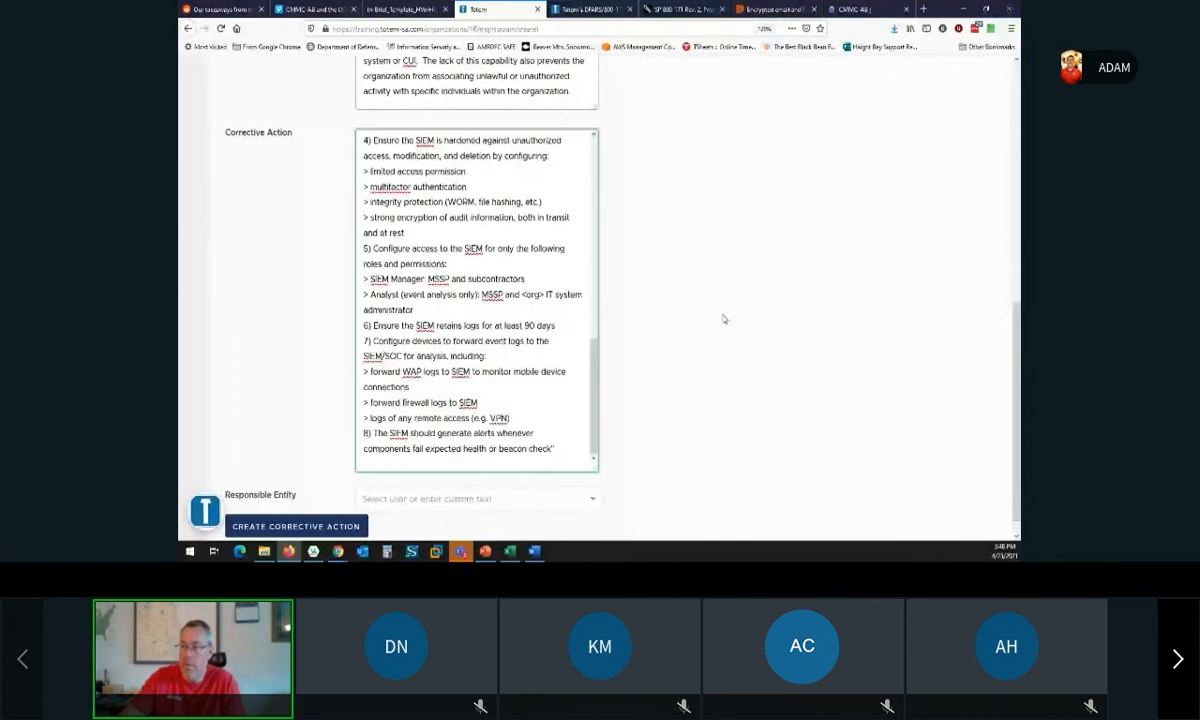
Delete the stray quotation mark at the very beginning of the Corrective Action text.
scroll(482, 371, up, 10)
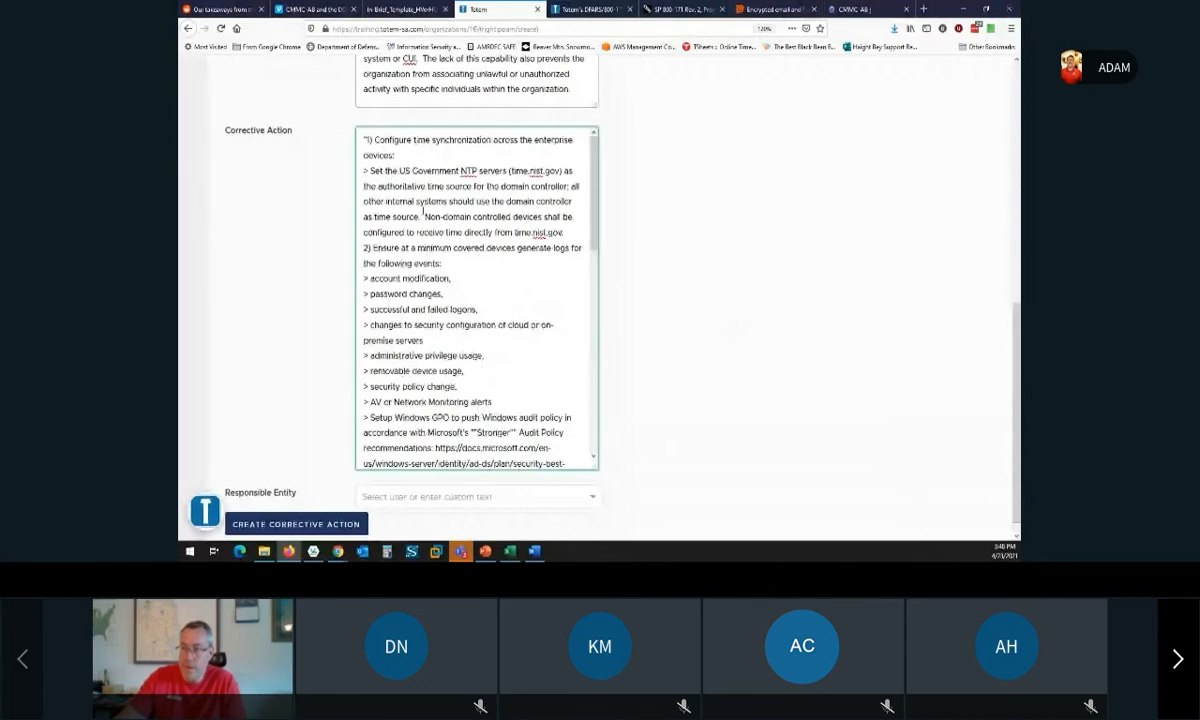
click(368, 140)
key(BackSpace)
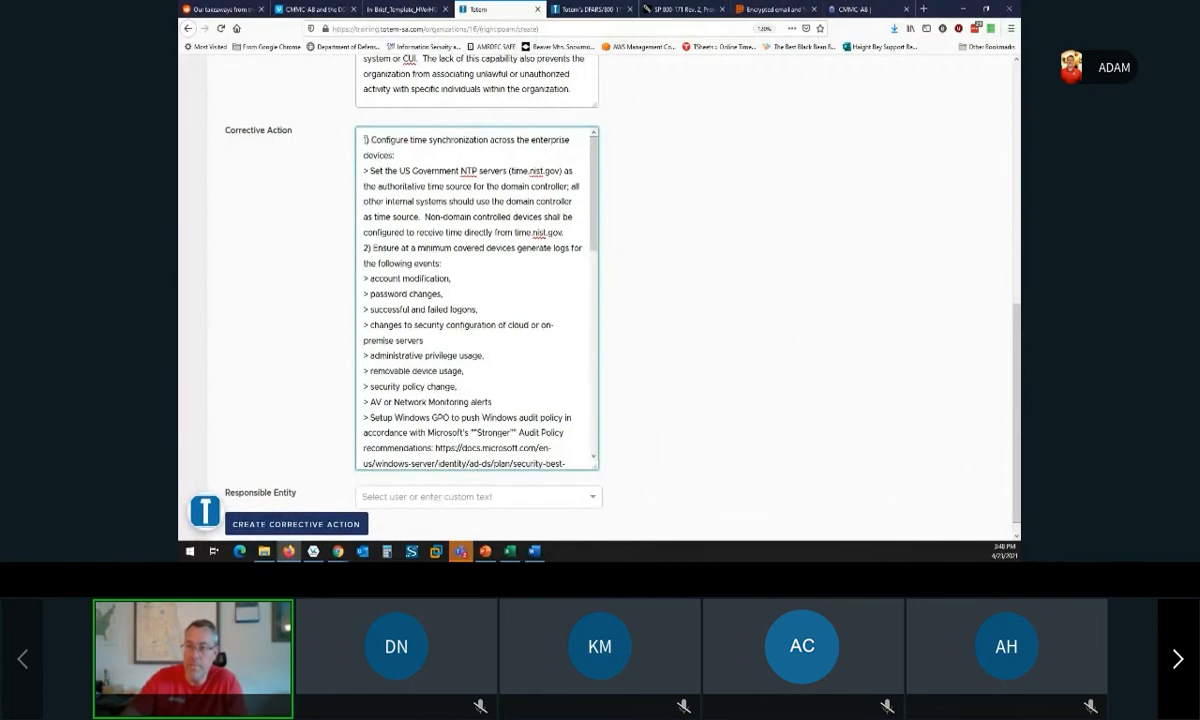
Review the time synchronization item, the list of events to log and the Microsoft audit policy recommendation in the Corrective Action text.
drag(364, 140, 581, 233)
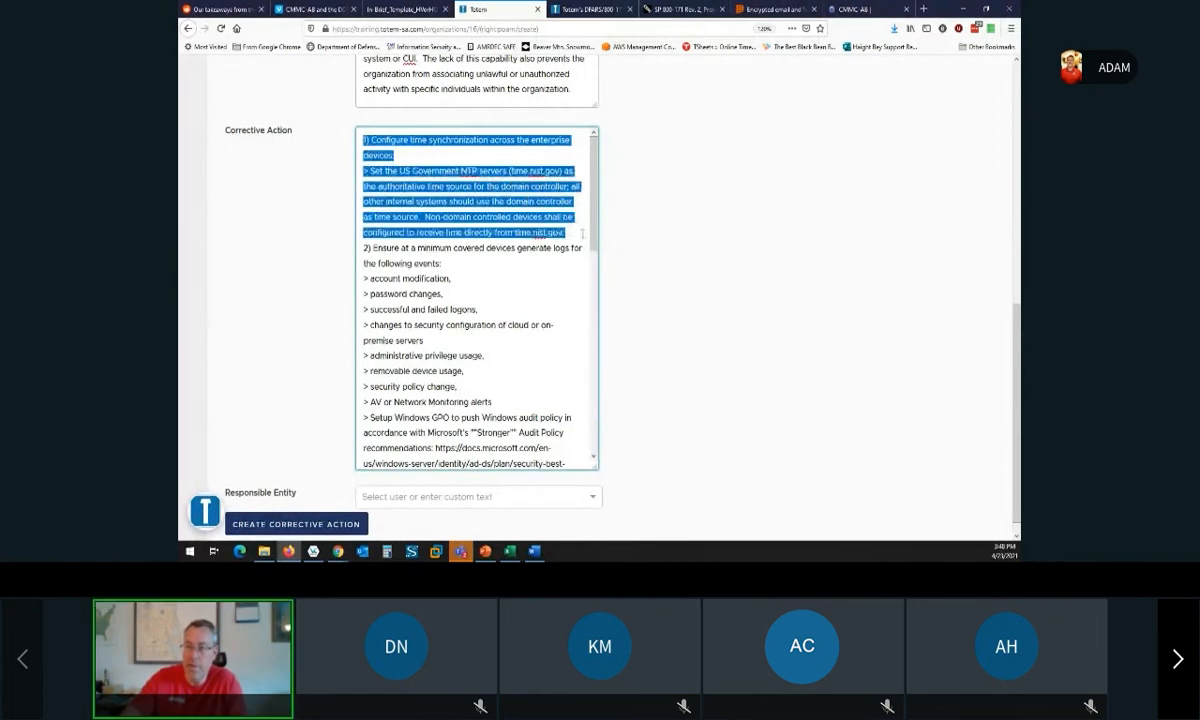
click(550, 298)
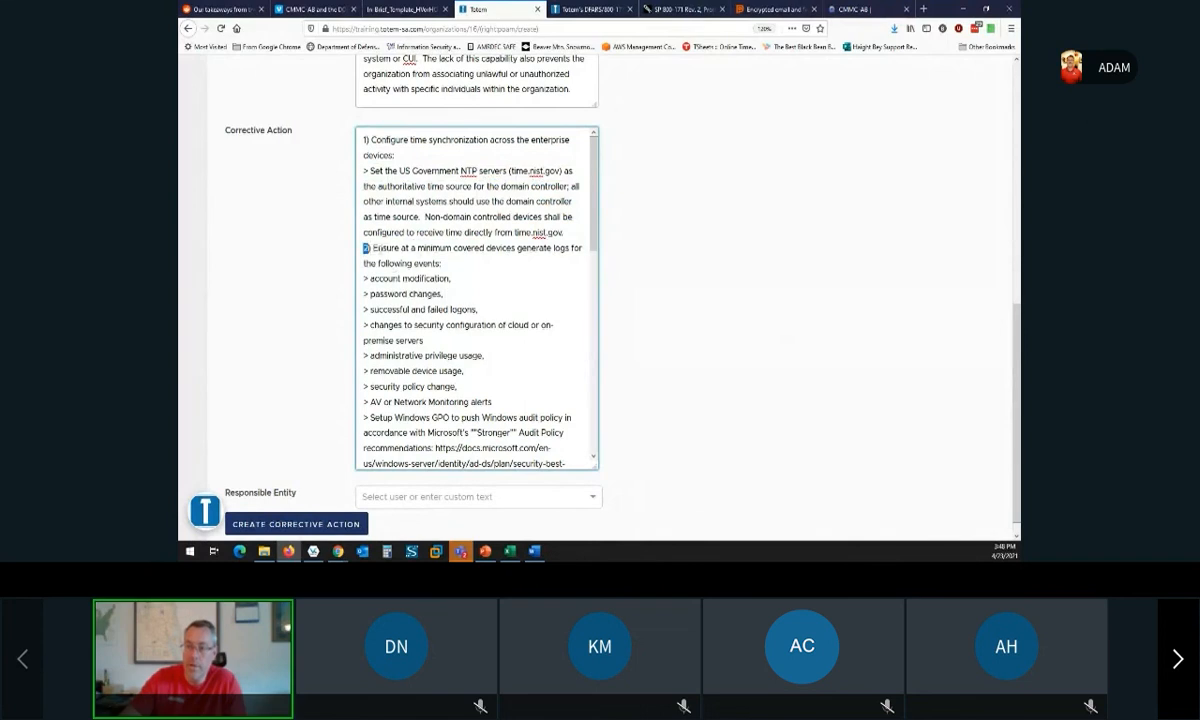
drag(366, 247, 537, 387)
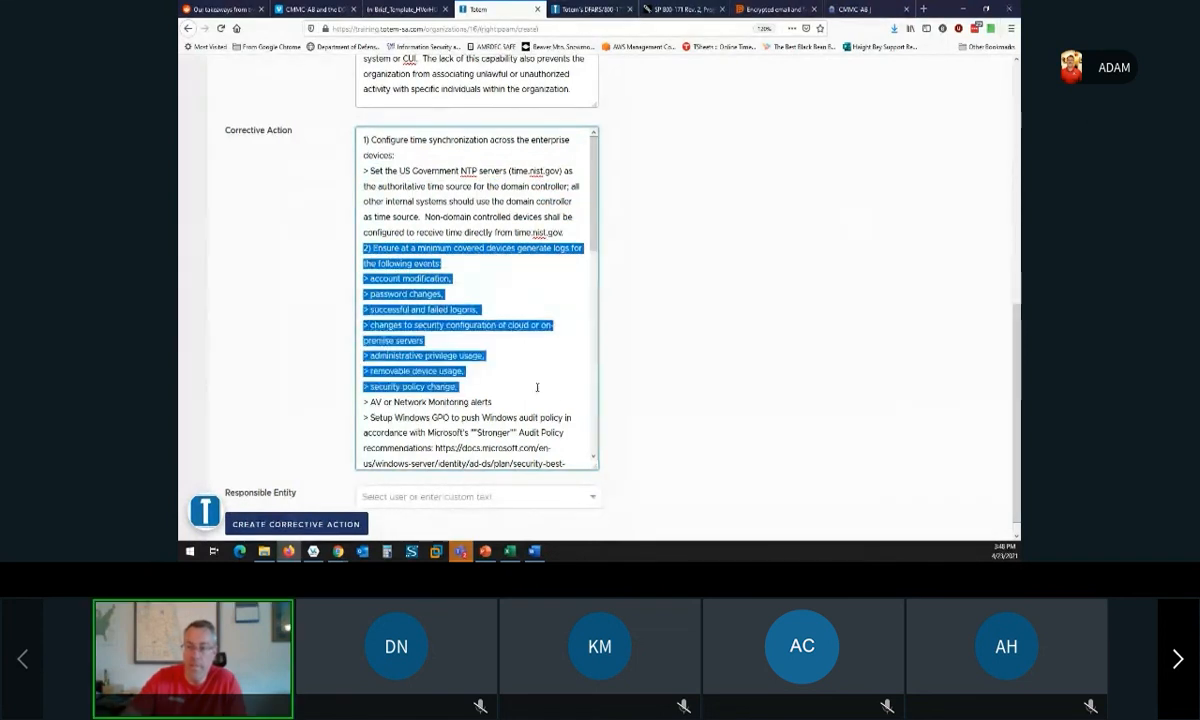
click(525, 375)
scroll(523, 360, down, 1)
scroll(523, 355, down, 2)
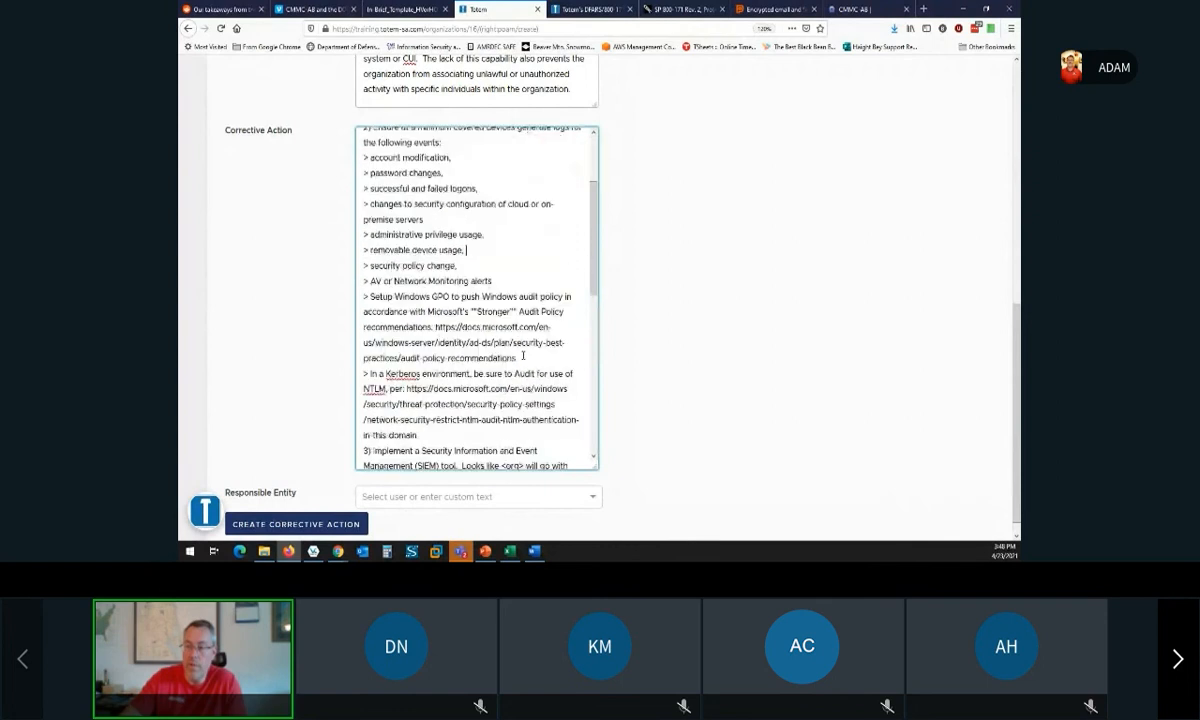
drag(533, 351, 430, 305)
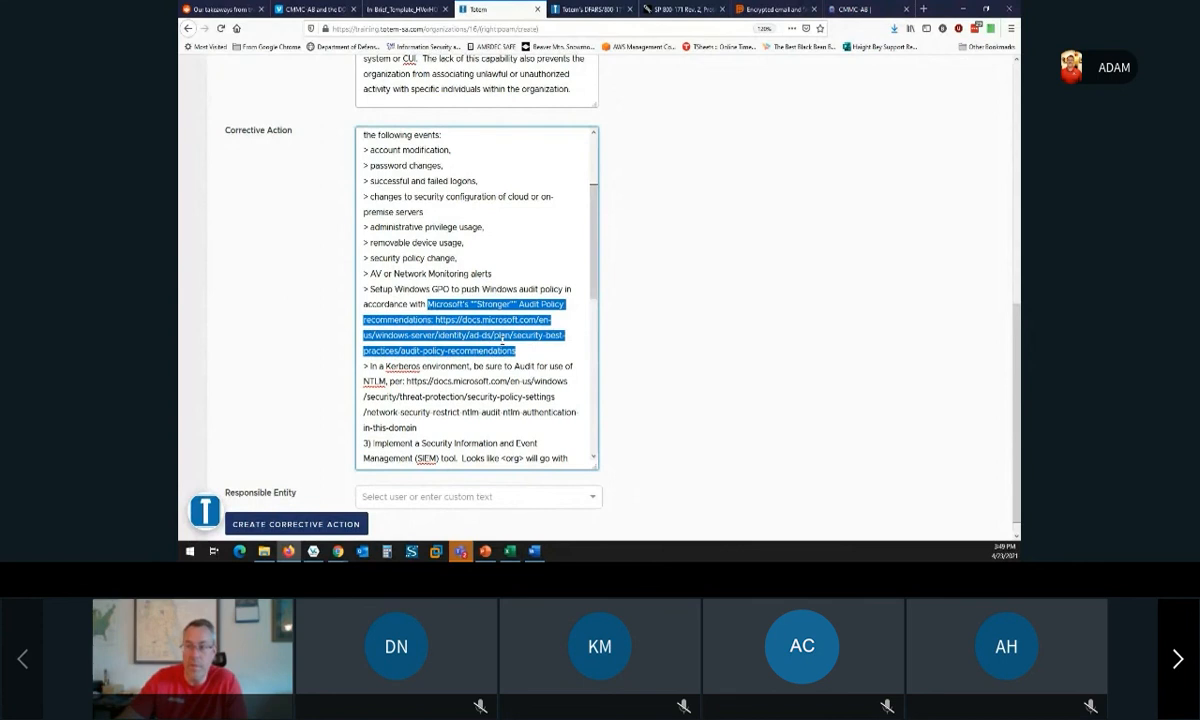
click(529, 350)
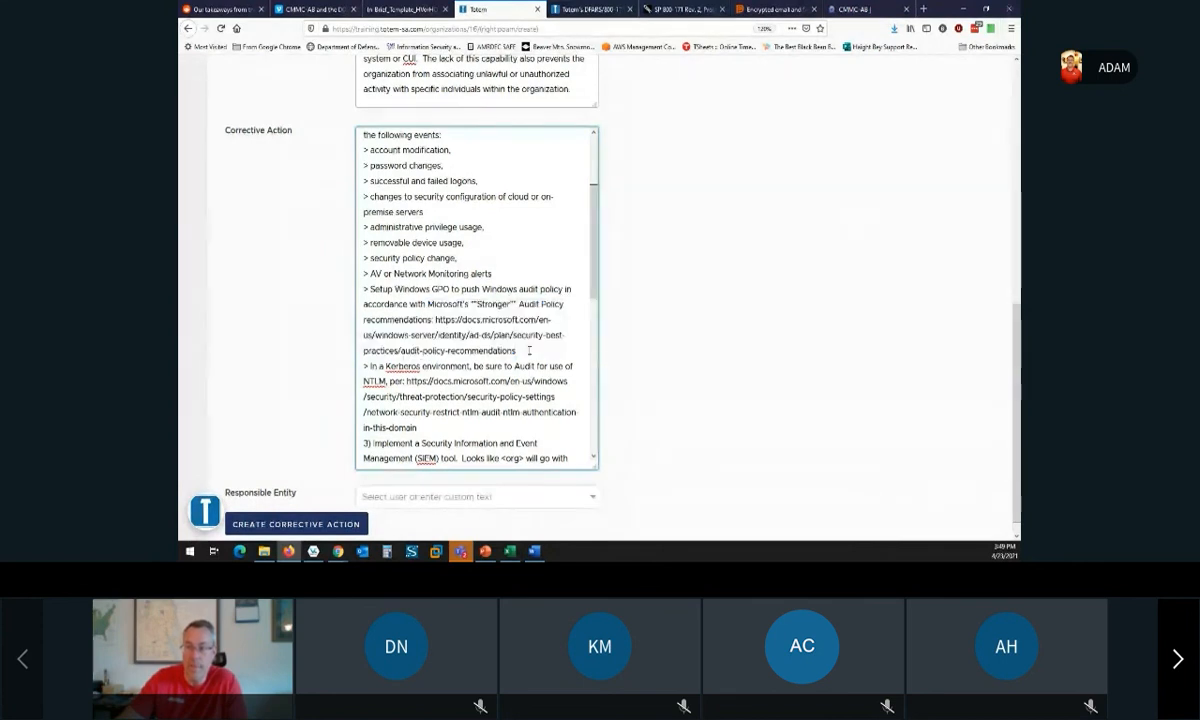
Examine the item on auditing NTLM use in a Kerberos environment, including its Microsoft reference link, in the Corrective Action text.
scroll(465, 343, down, 3)
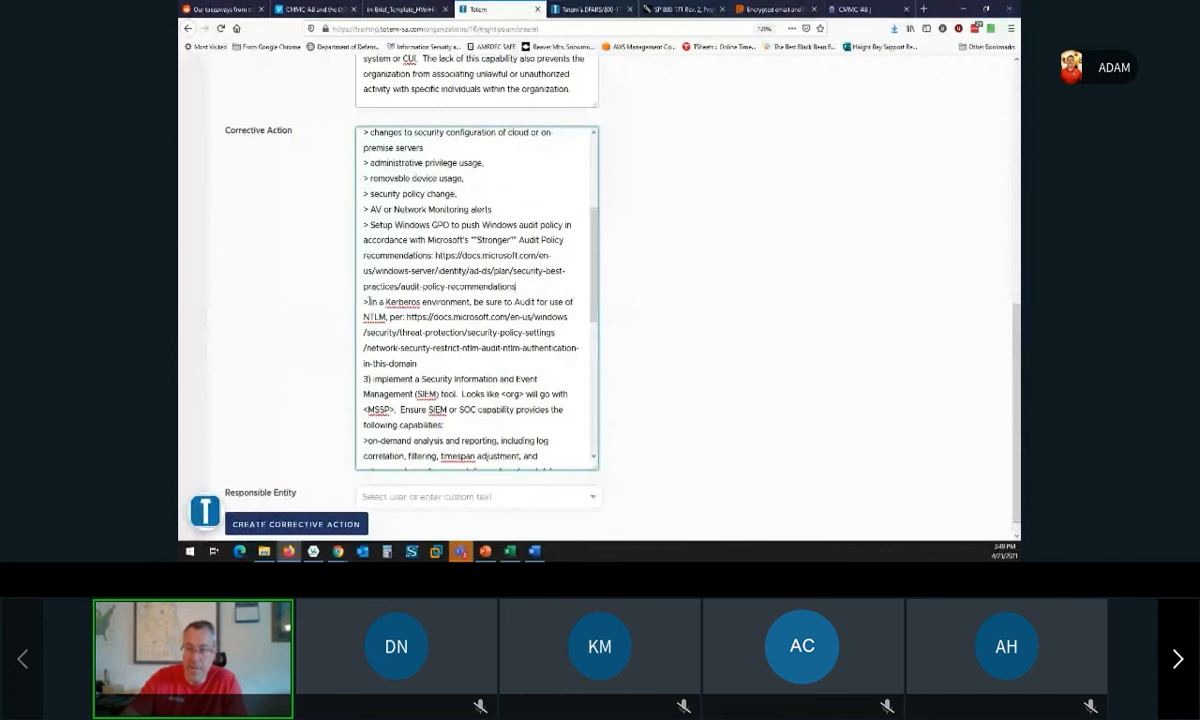
drag(364, 300, 402, 301)
double_click(404, 301)
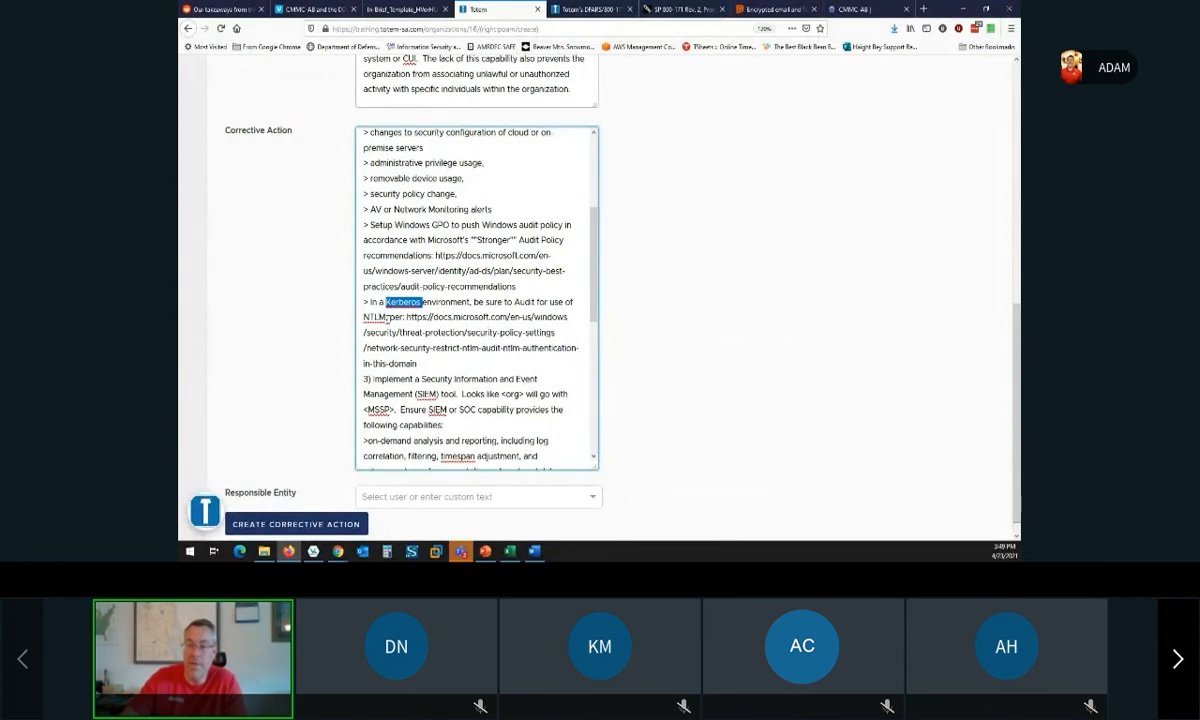
click(388, 317)
drag(367, 317, 362, 317)
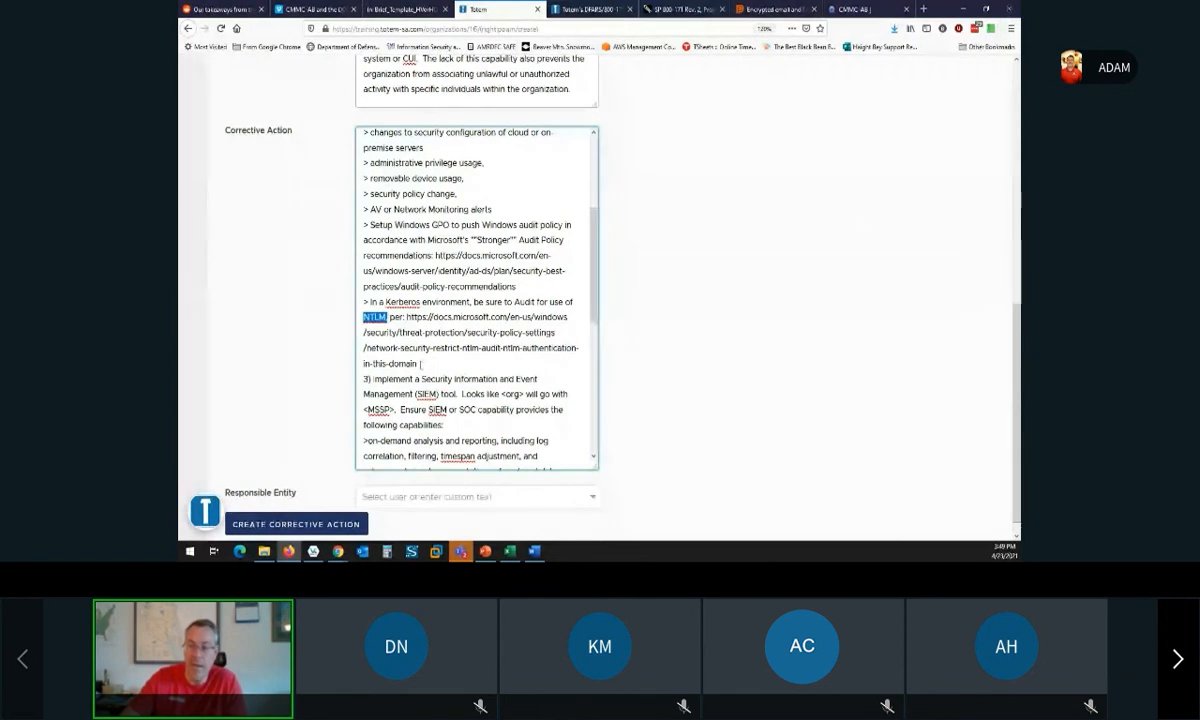
drag(420, 364, 409, 320)
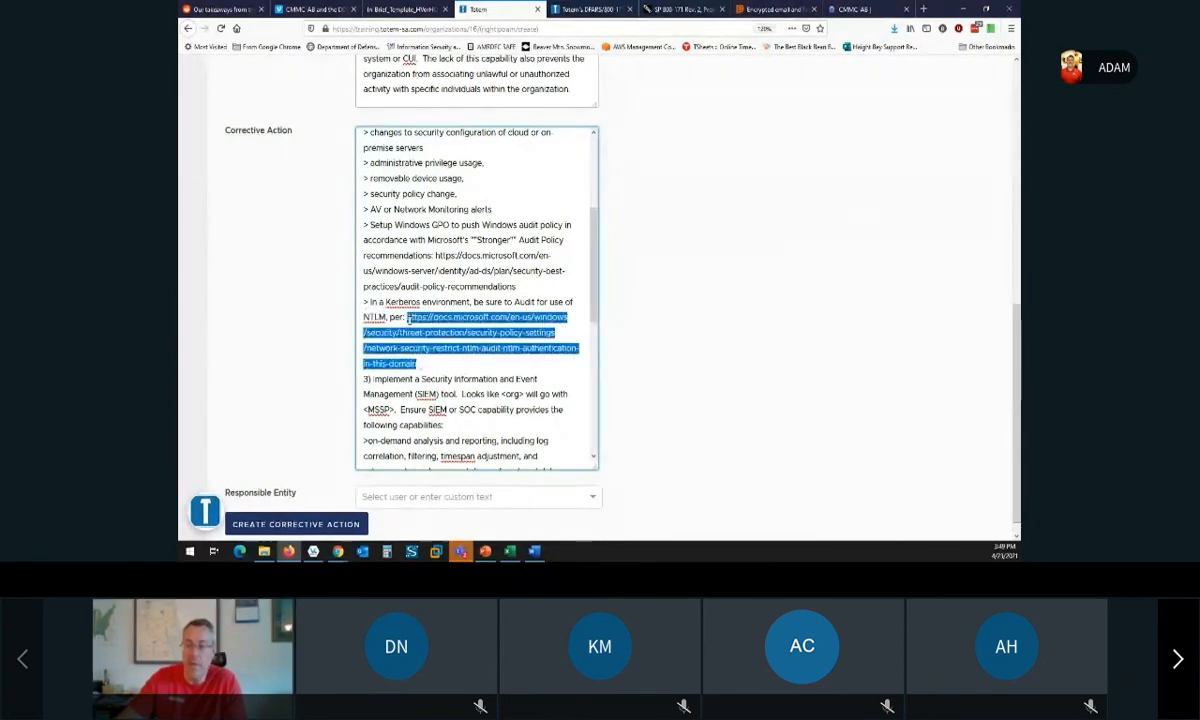
click(417, 364)
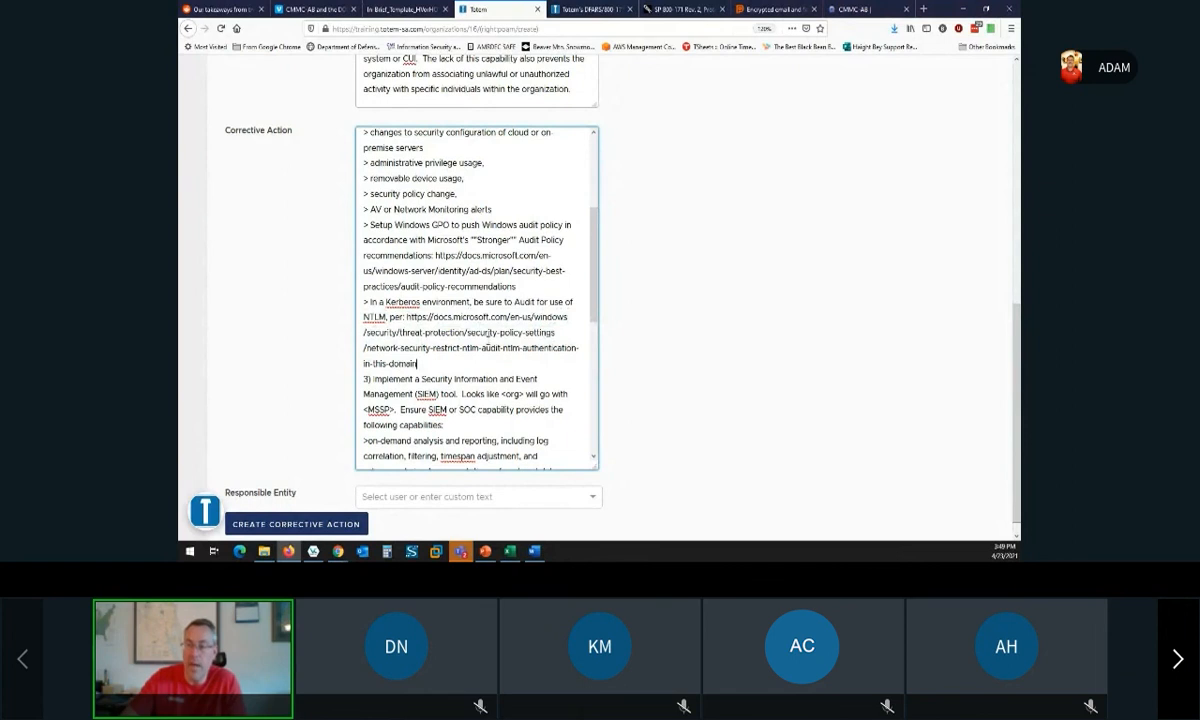
Read through items 3 to 8 of the Corrective Action text, covering SIEM setup, hardening, access roles, log retention, forwarding and alerts.
scroll(480, 302, down, 1)
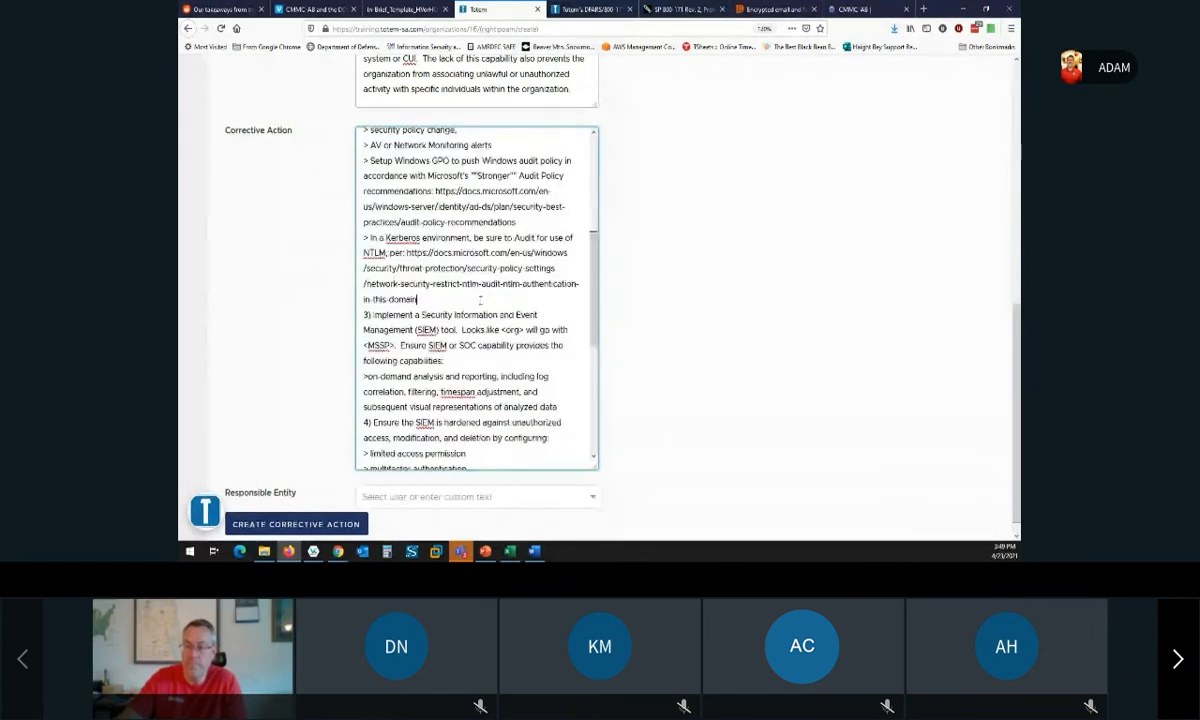
scroll(480, 300, down, 1)
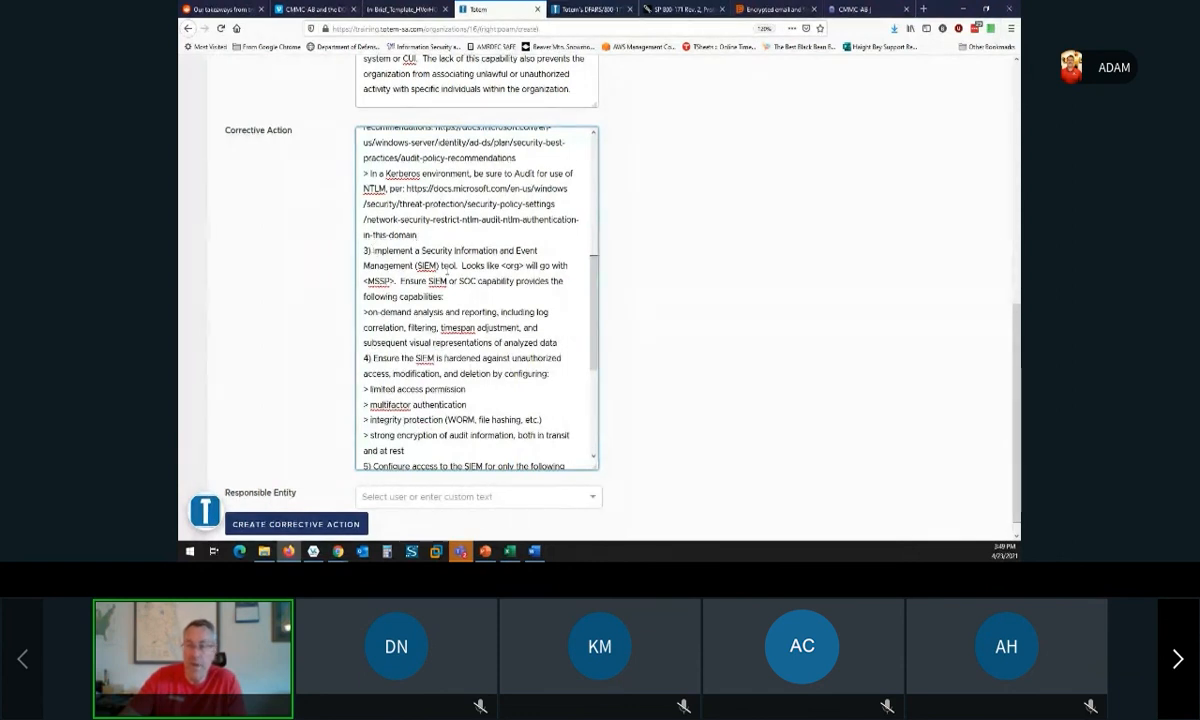
double_click(379, 281)
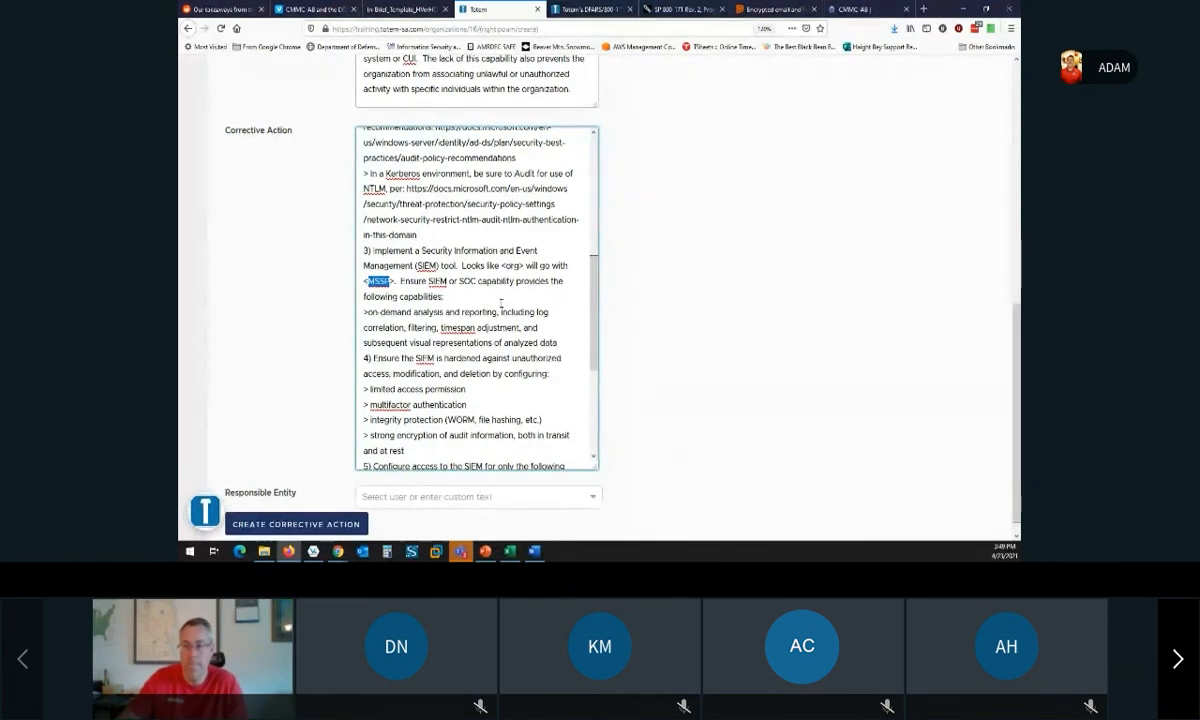
scroll(501, 303, down, 2)
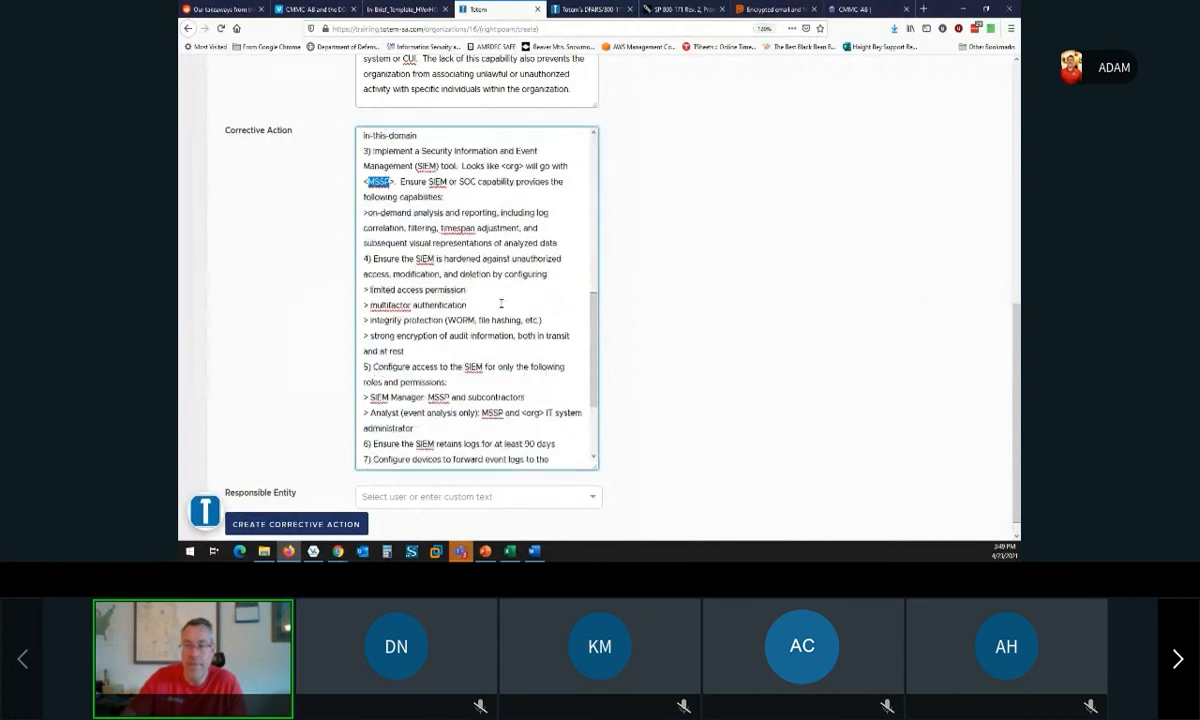
double_click(426, 230)
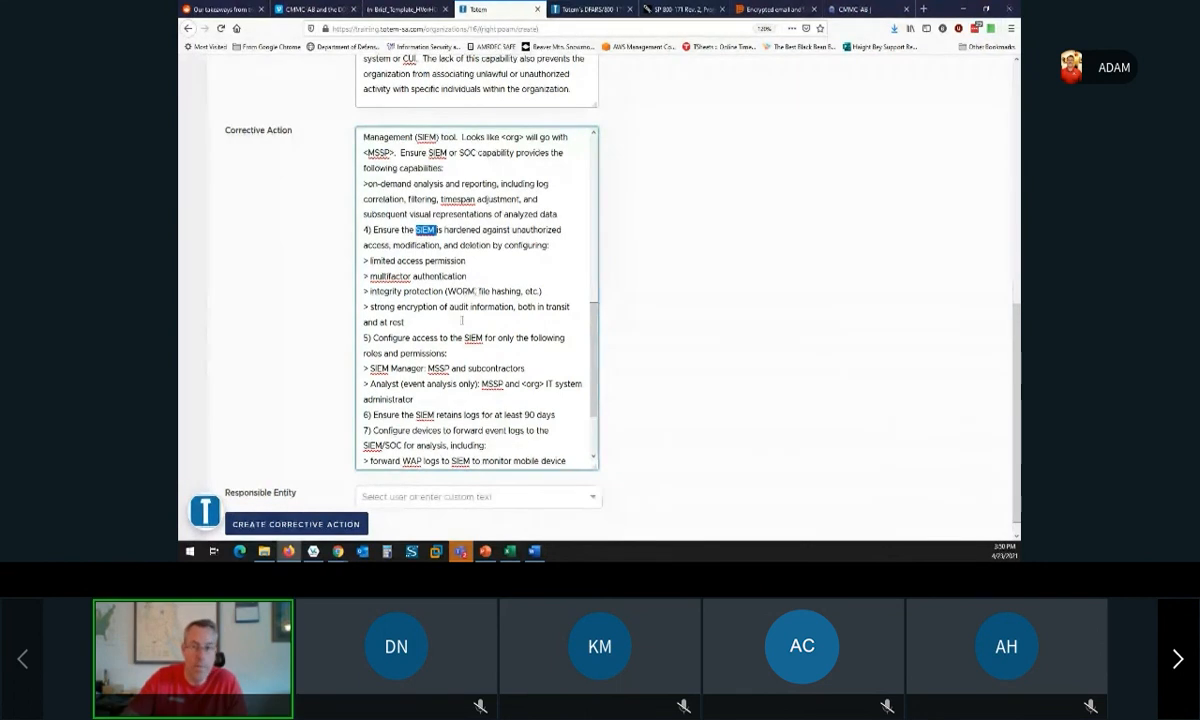
scroll(461, 320, down, 2)
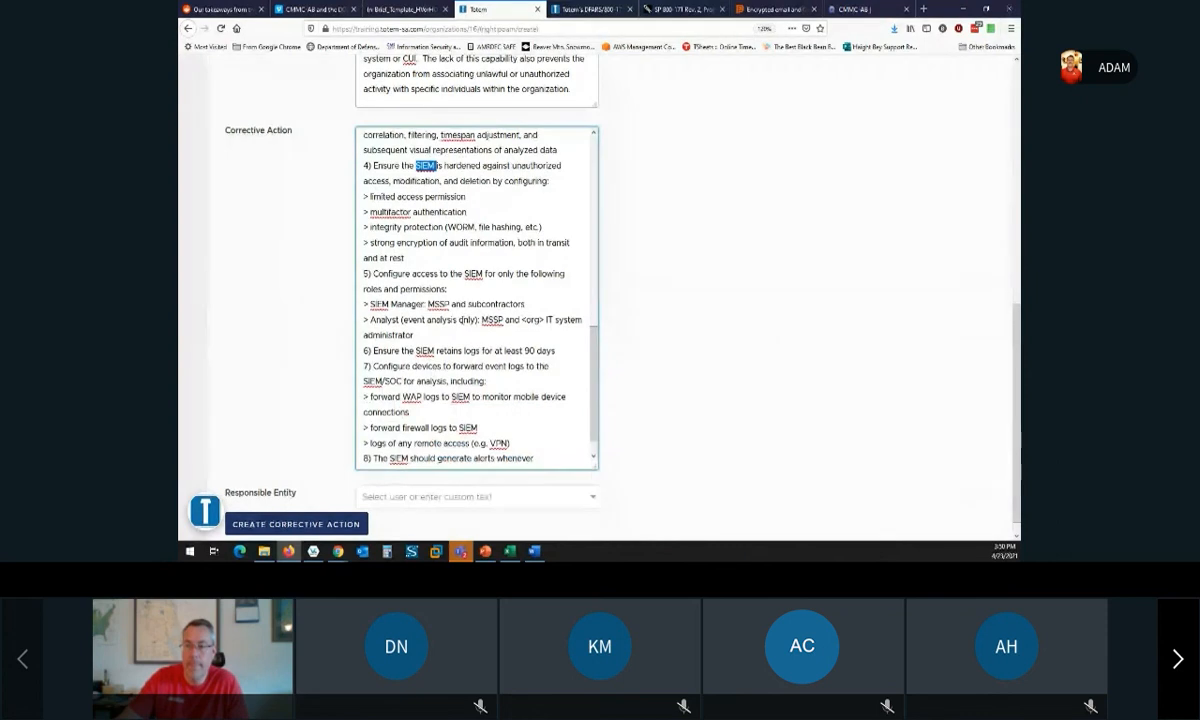
scroll(431, 319, down, 2)
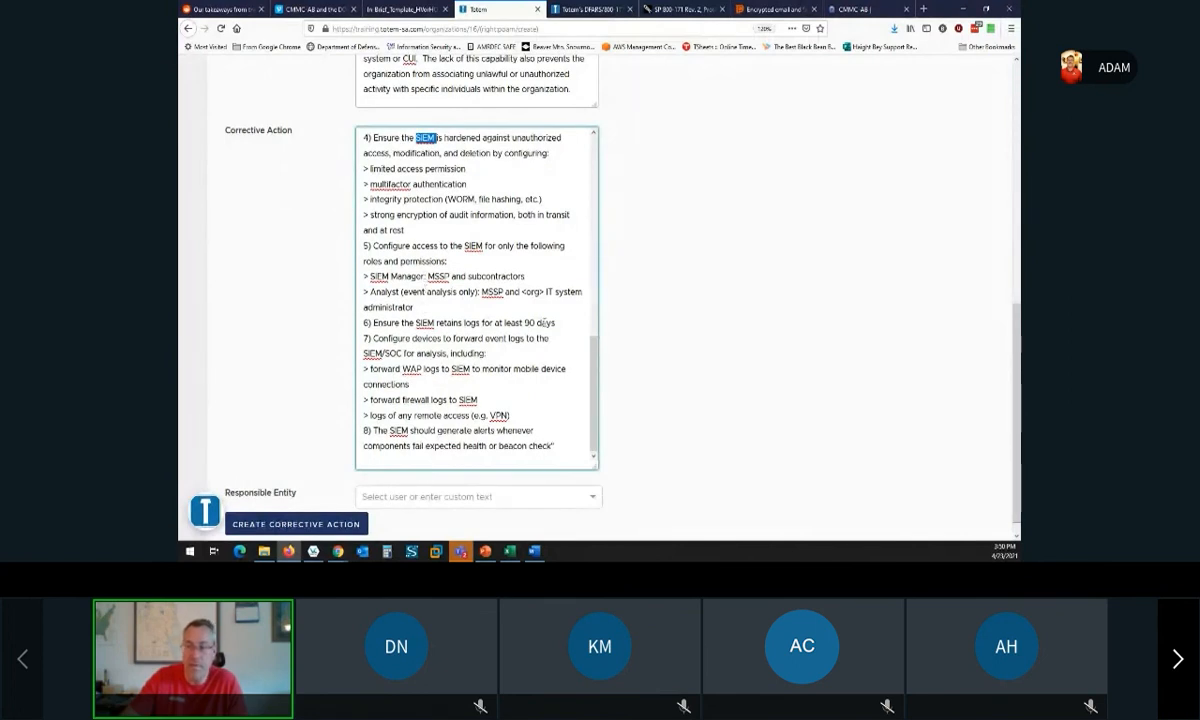
click(556, 322)
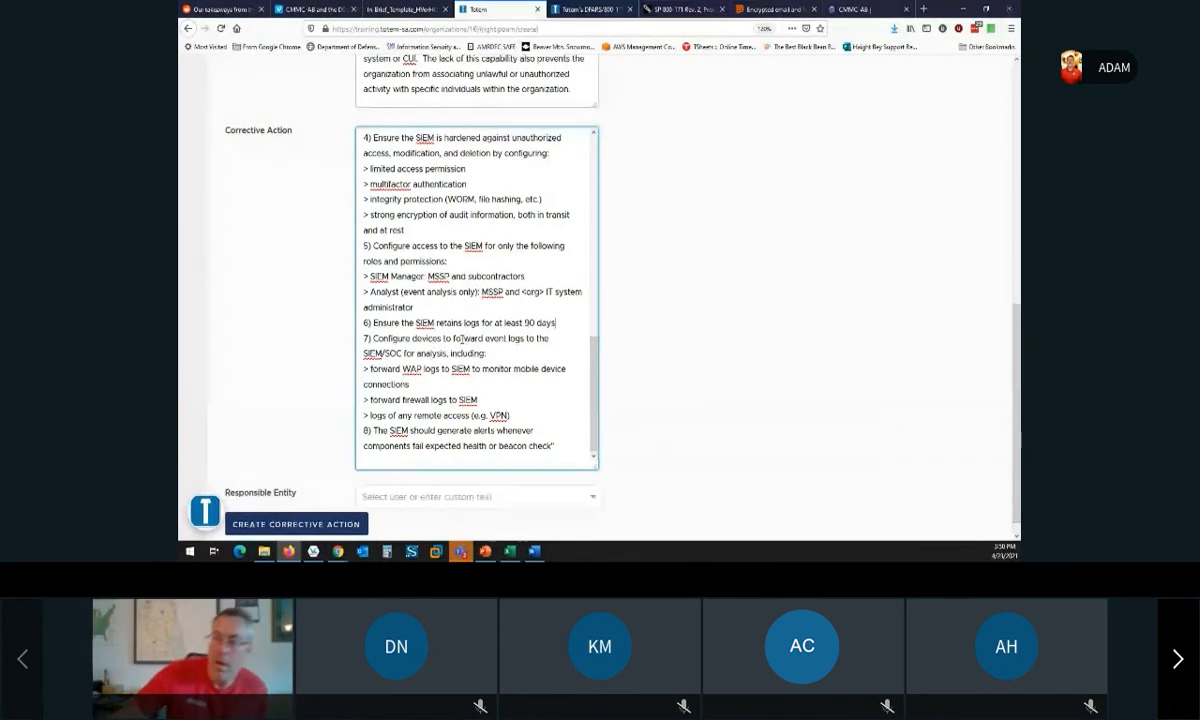
scroll(465, 330, up, 5)
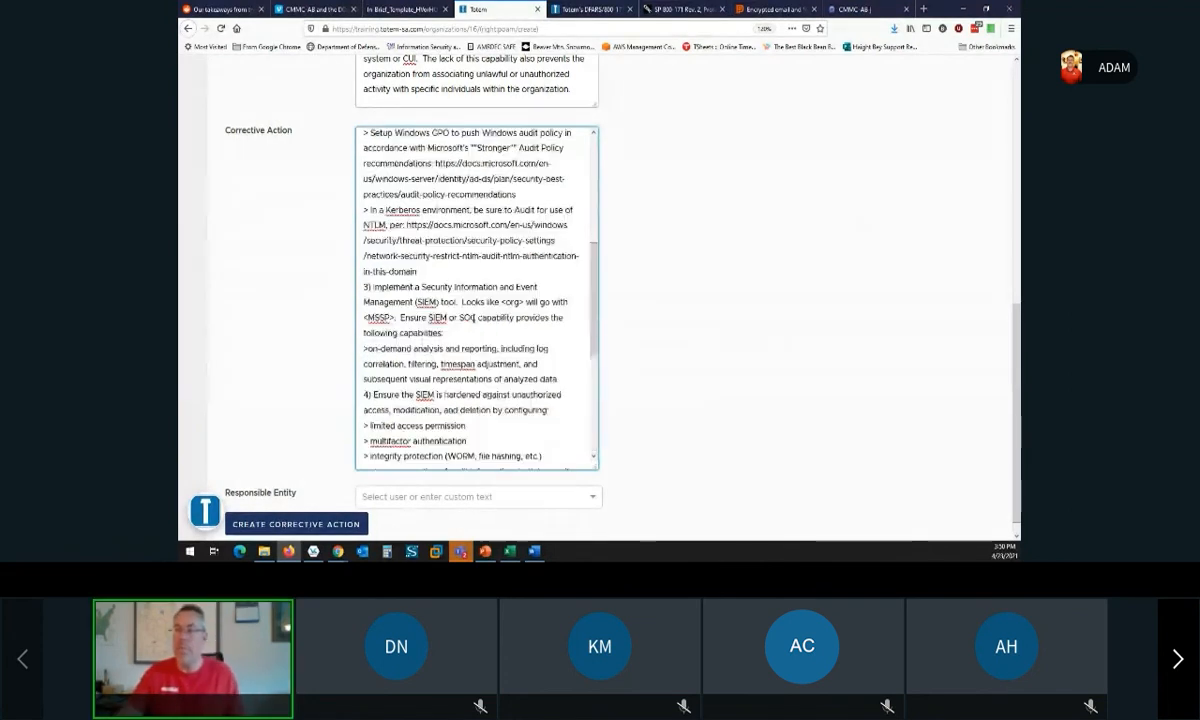
scroll(472, 317, up, 5)
scroll(471, 325, up, 1)
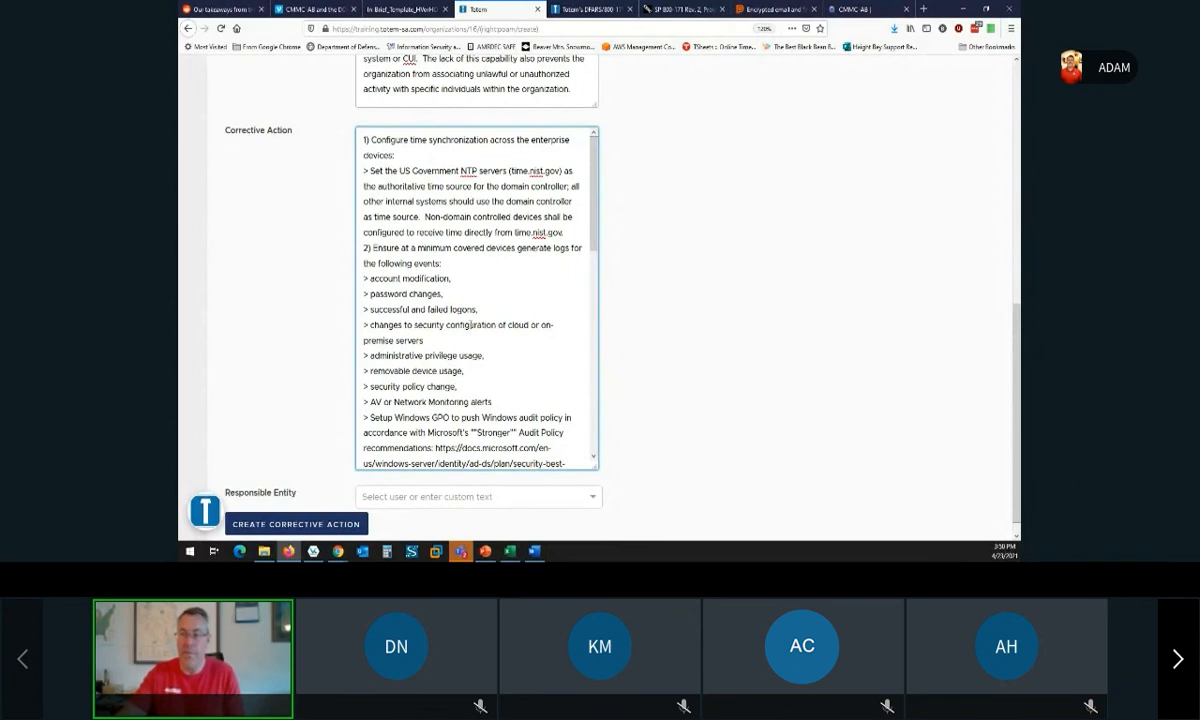
Look at the _auditing tag of the boilerplate row in the Excel workbook and return to the Totem form in Firefox.
click(509, 549)
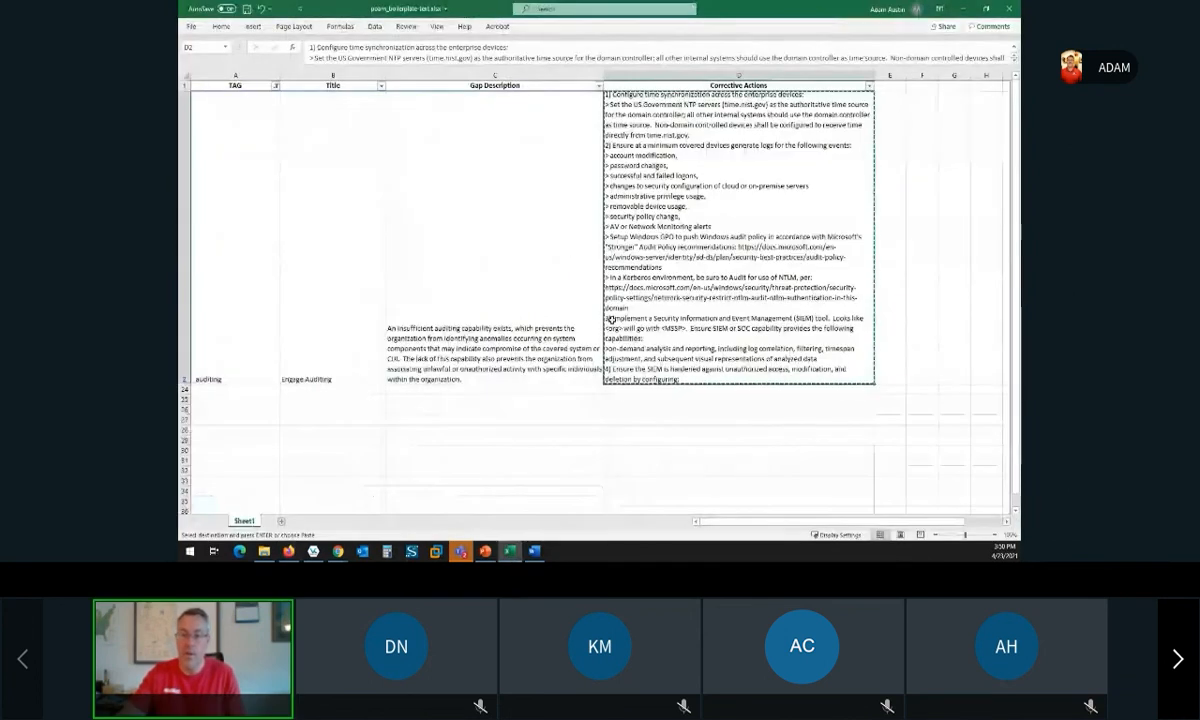
click(241, 383)
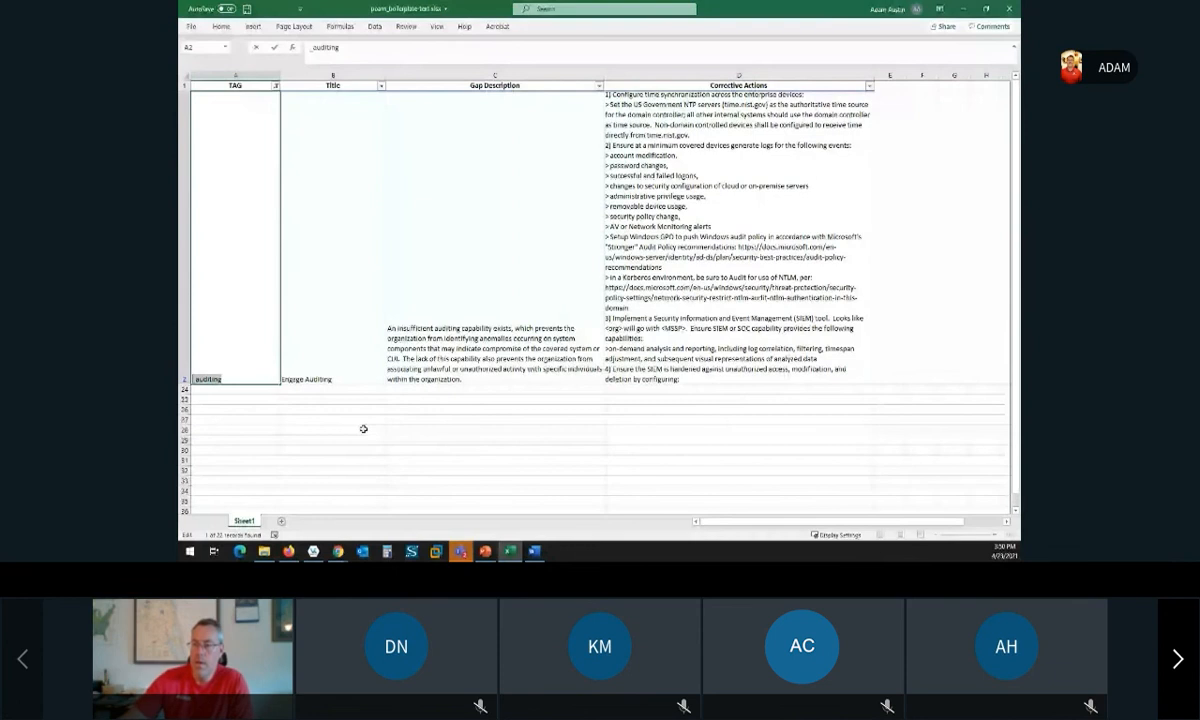
click(288, 551)
Skim the Corrective Action text again, from time synchronization through the SIEM items with WORM integrity protection, and return to its beginning.
scroll(493, 273, down, 1)
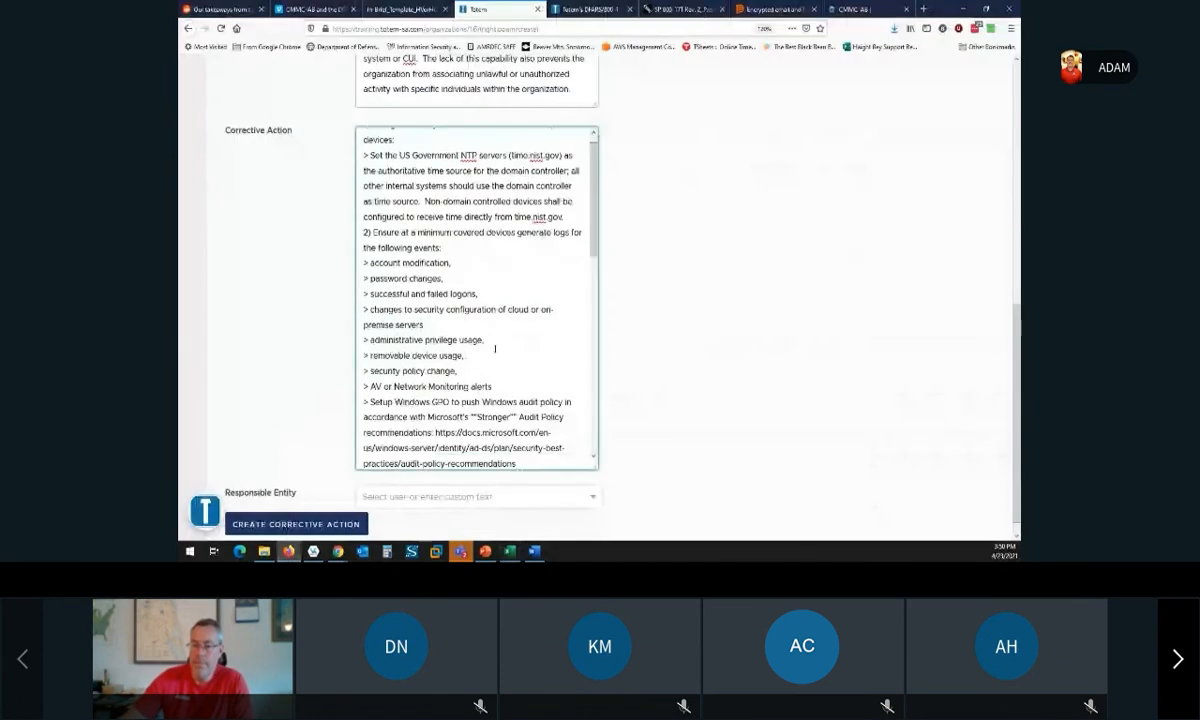
scroll(494, 350, down, 2)
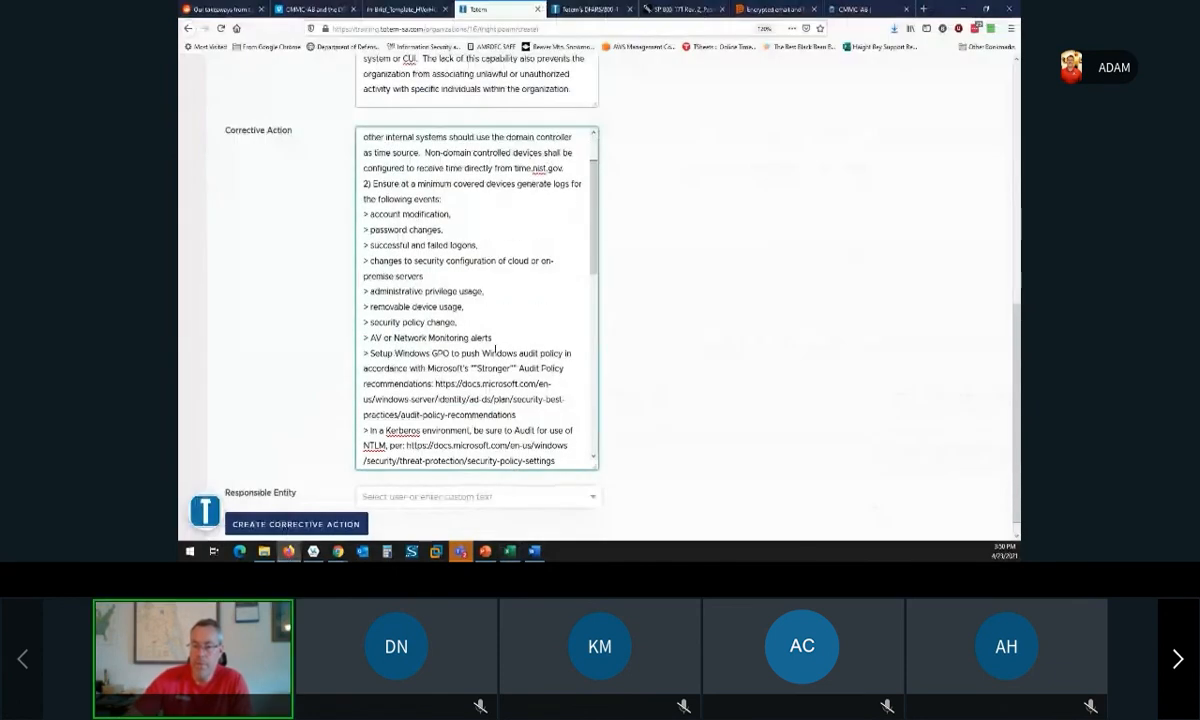
scroll(496, 348, up, 1)
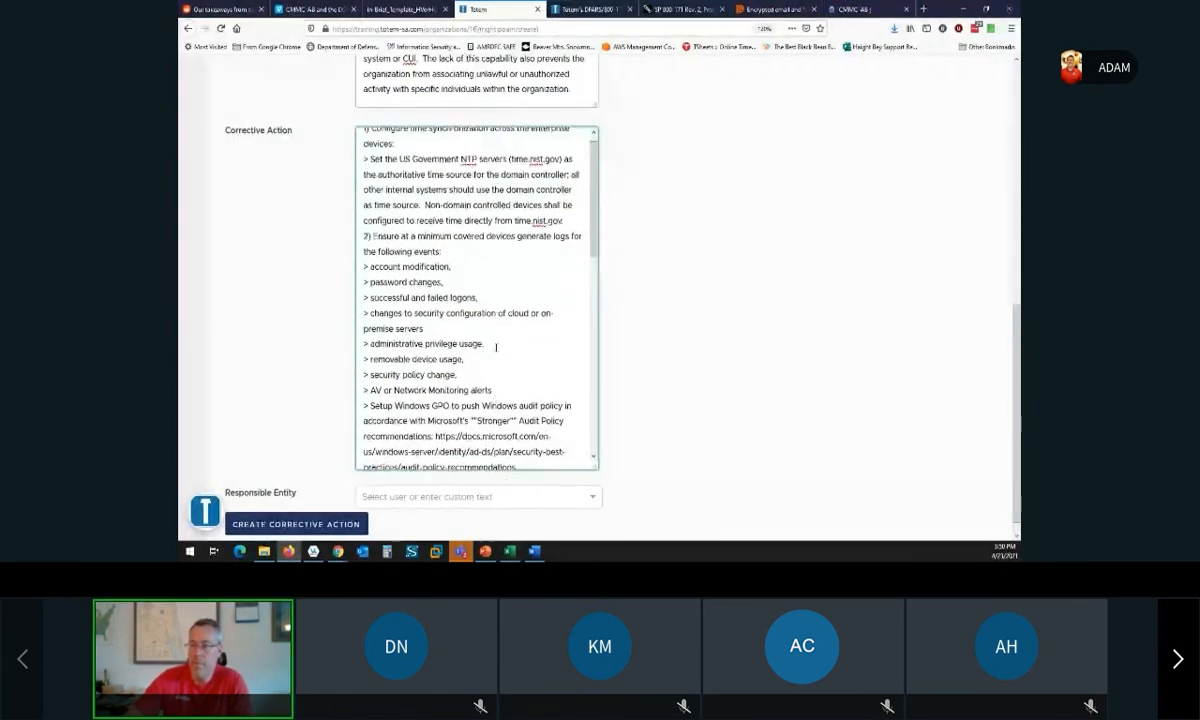
scroll(496, 347, up, 2)
scroll(498, 347, down, 3)
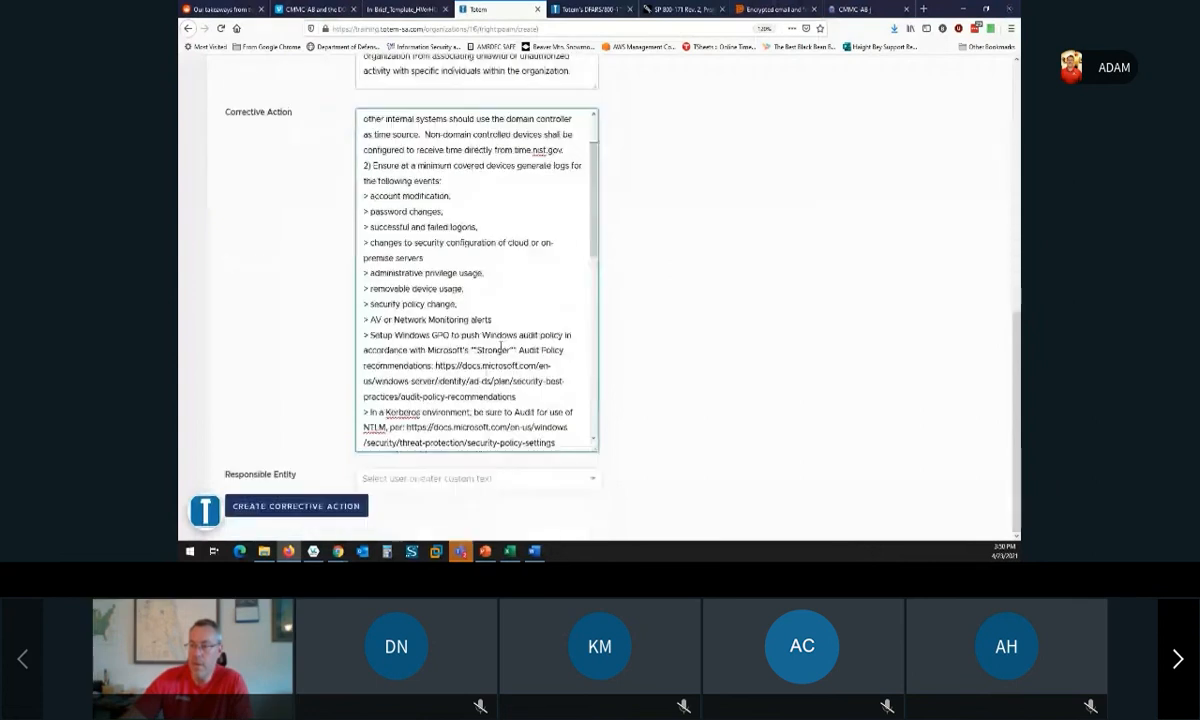
scroll(501, 345, down, 4)
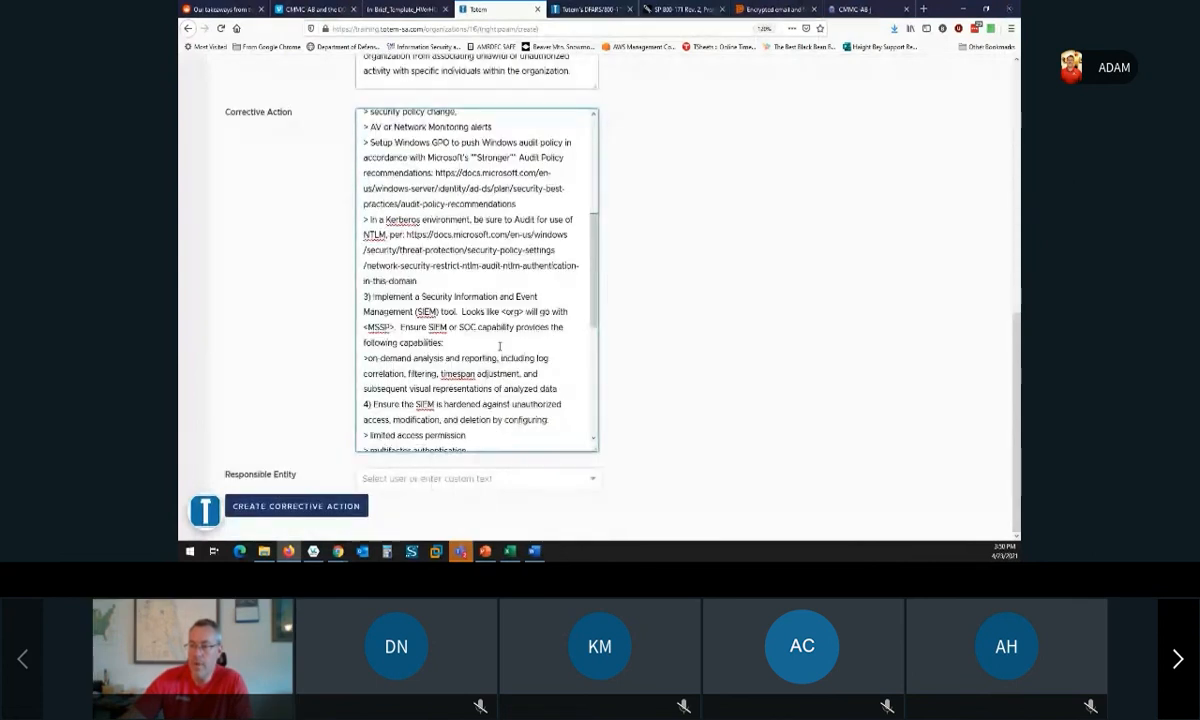
scroll(499, 346, down, 4)
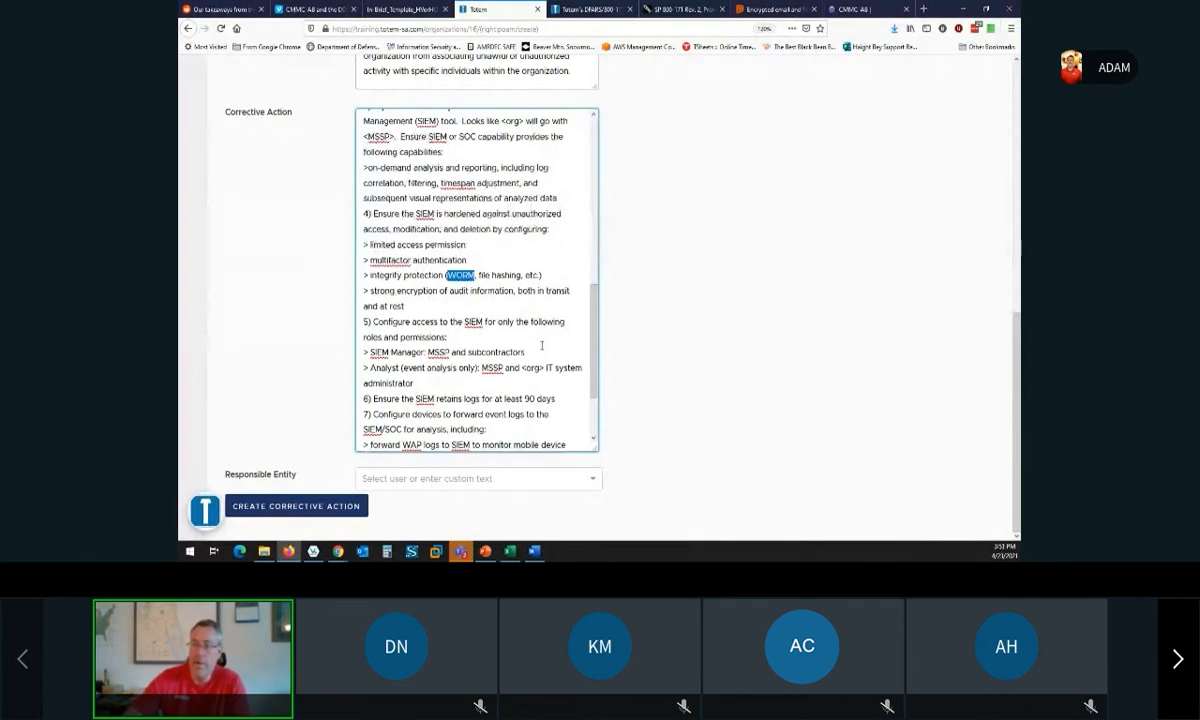
scroll(541, 343, up, 2)
scroll(543, 352, up, 7)
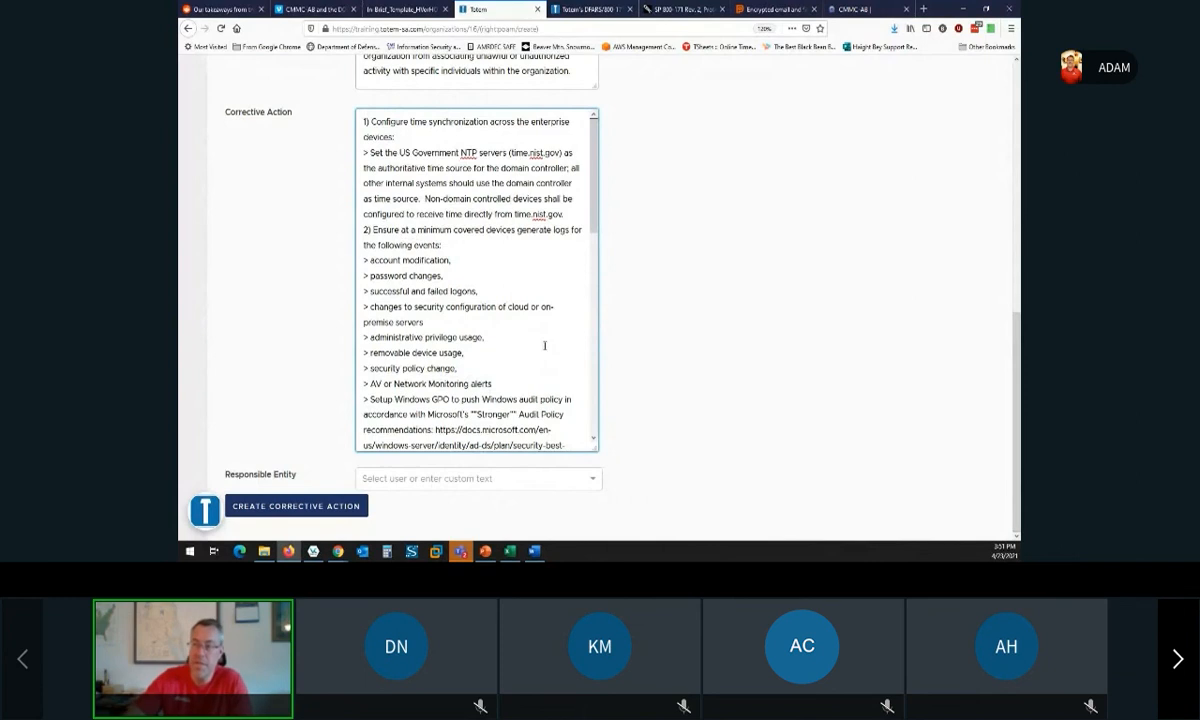
scroll(543, 350, down, 3)
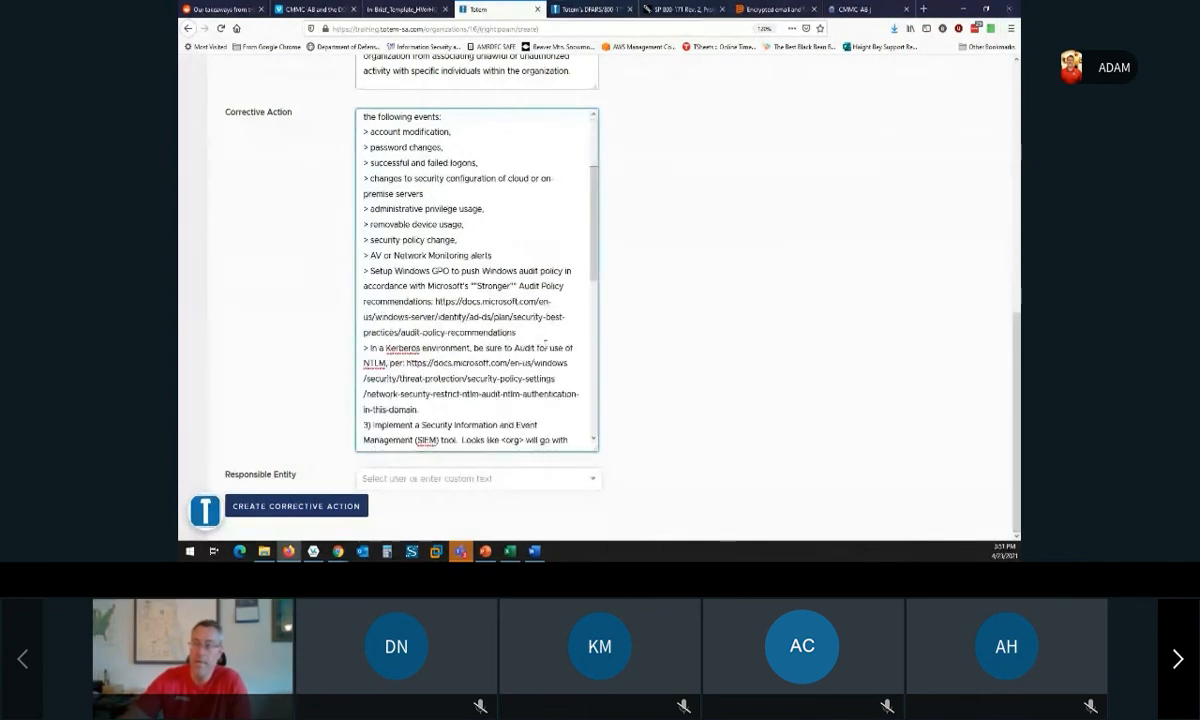
scroll(545, 344, up, 3)
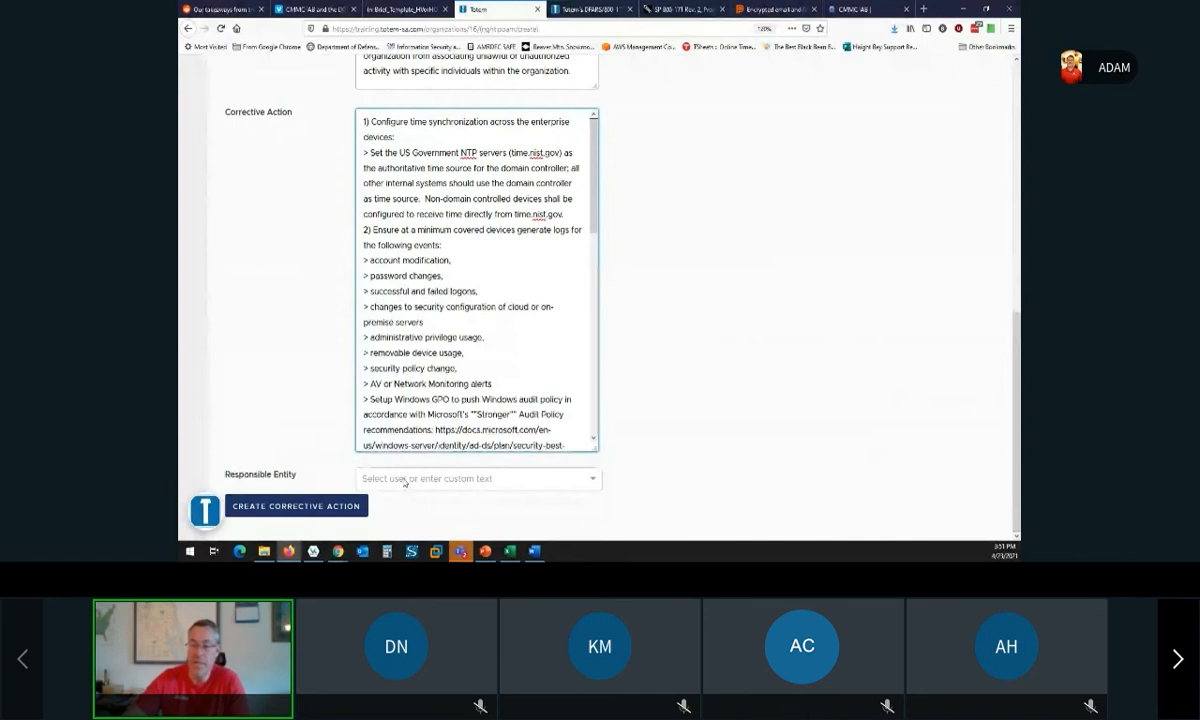
click(405, 480)
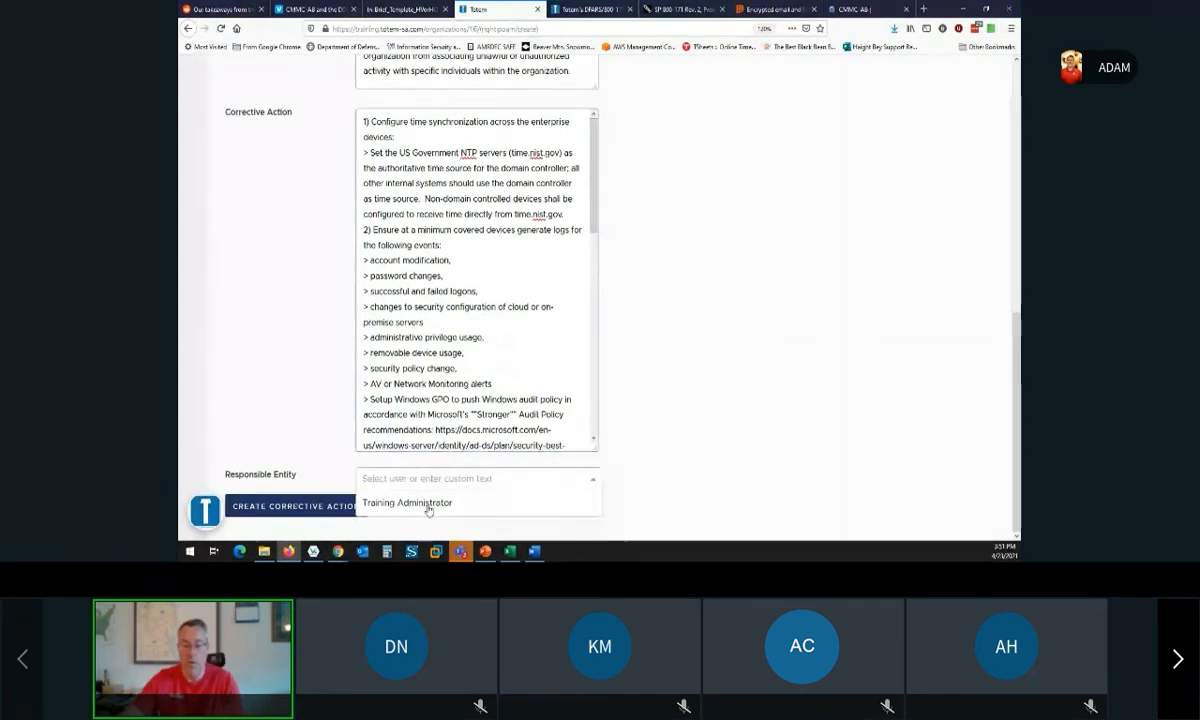
text(I)
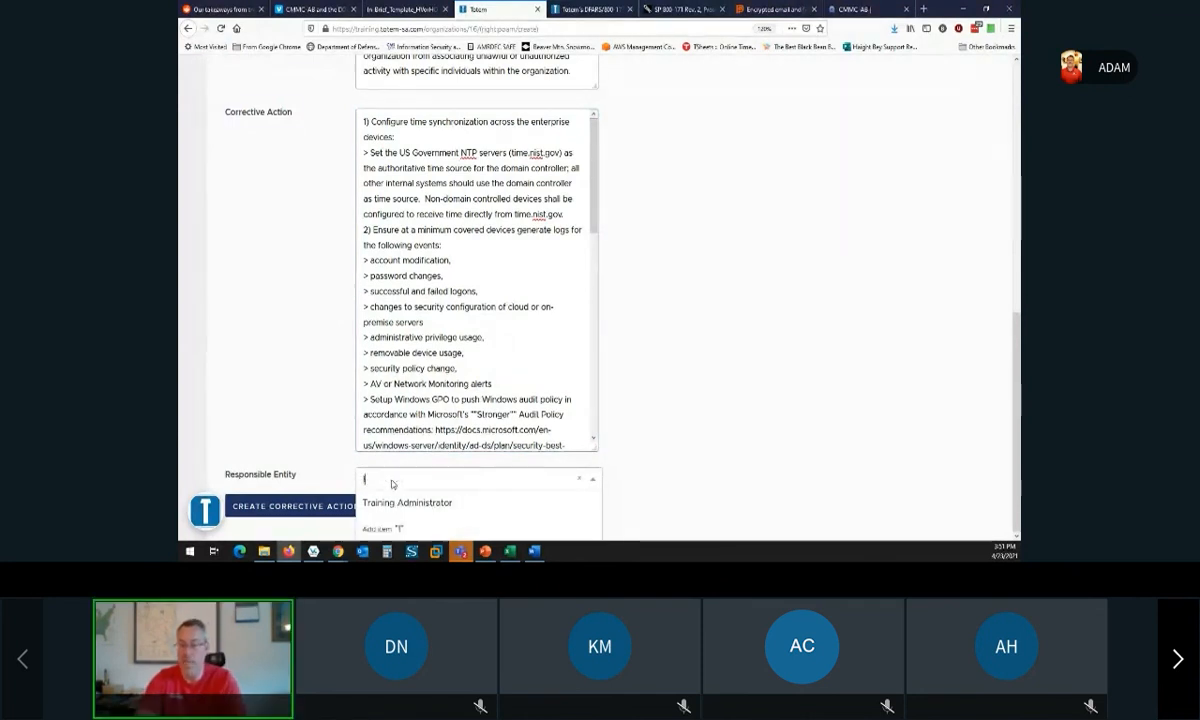
text(T MS)
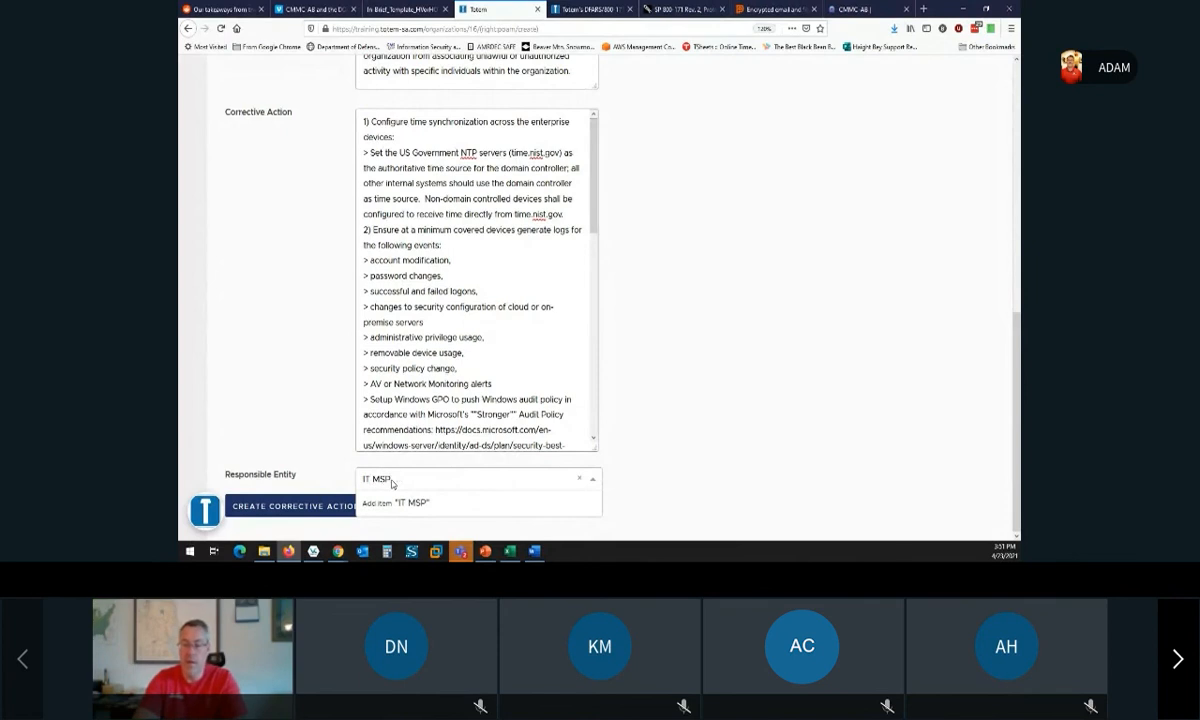
text(P)
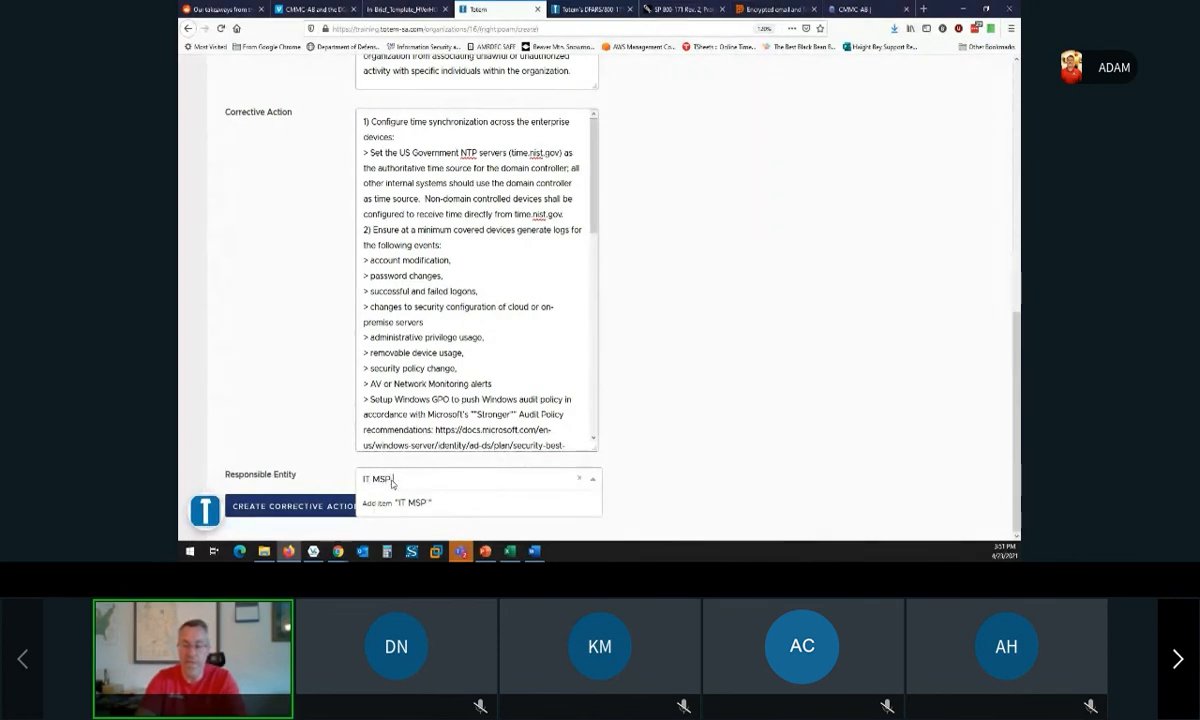
text( LEad)
key(BackSpace)
key(BackSpace)
key(BackSpace)
key(BackSpace)
key(BackSpace)
key(BackSpace)
key(BackSpace)
key(BackSpace)
key(BackSpace)
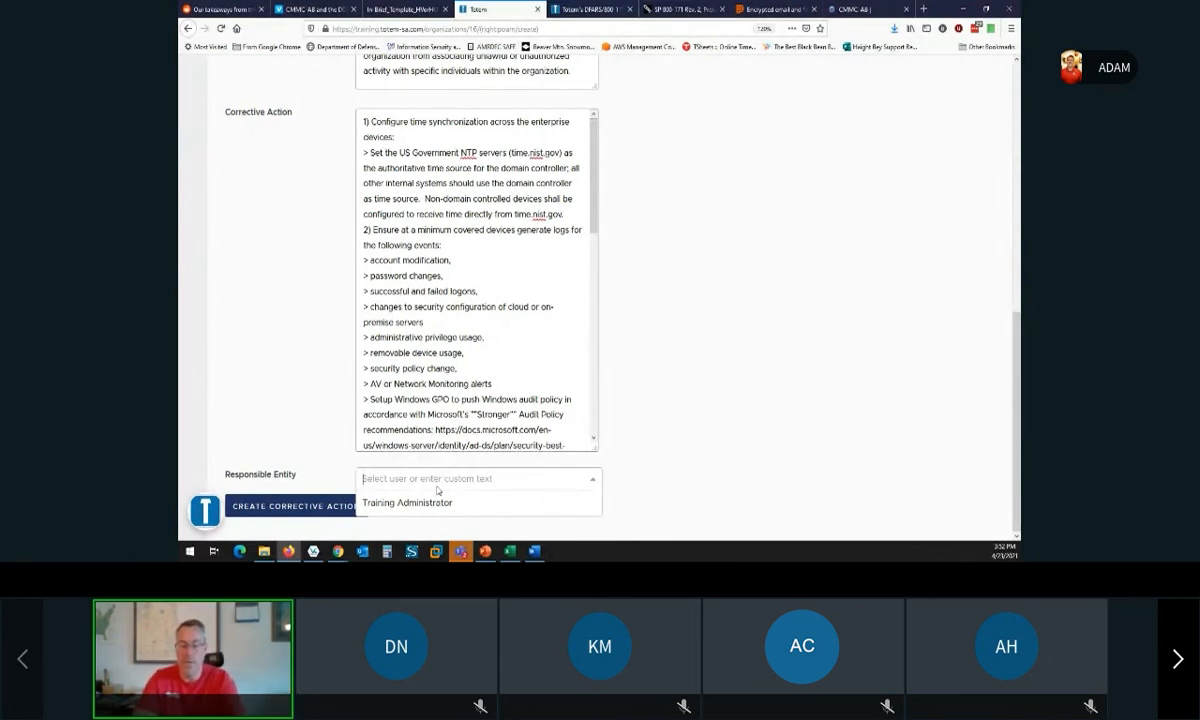
Add IT MSP Lead Tech as a custom Responsible Entity for the corrective action.
text(IT MSP )
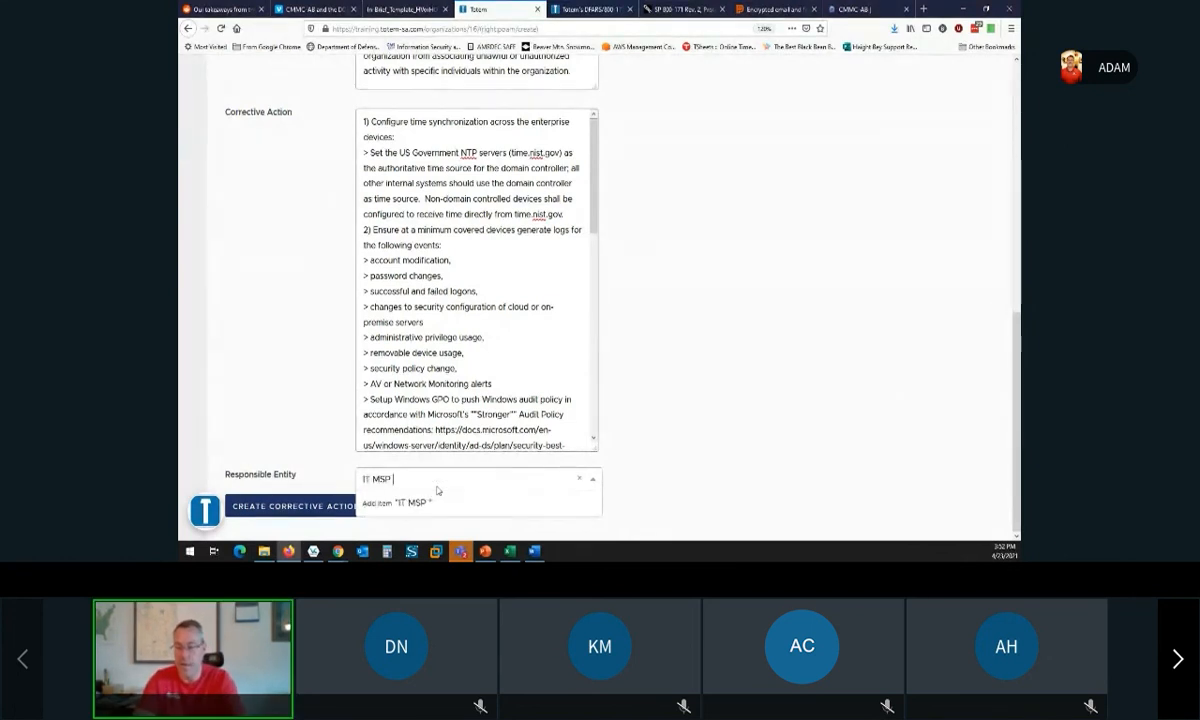
text(Lead Tech)
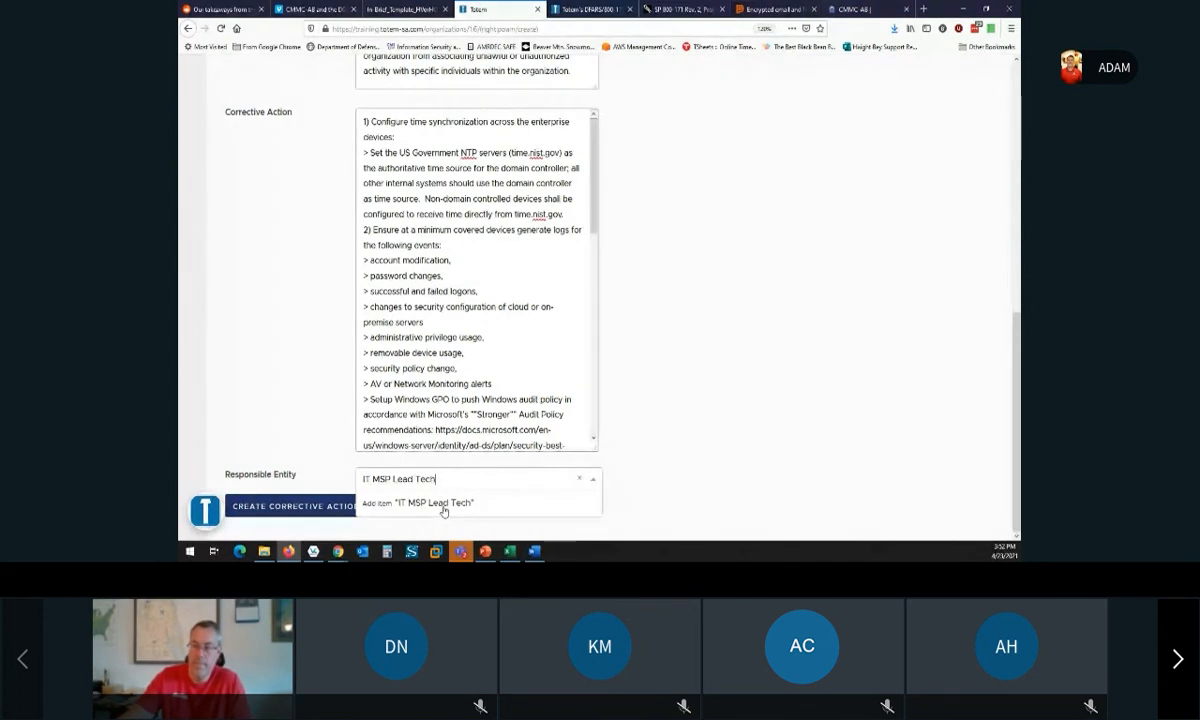
click(443, 505)
click(480, 484)
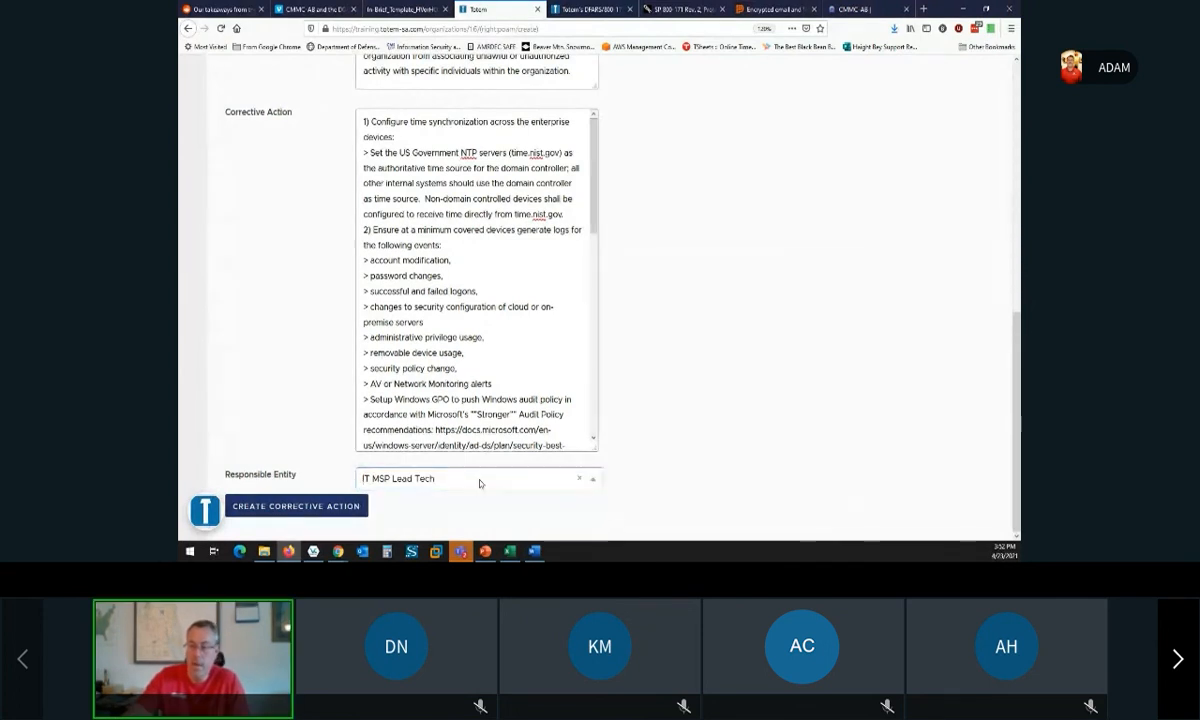
Set the Responsible Entity to the custom text IT MSP LT + ISO and create the corrective action.
click(578, 480)
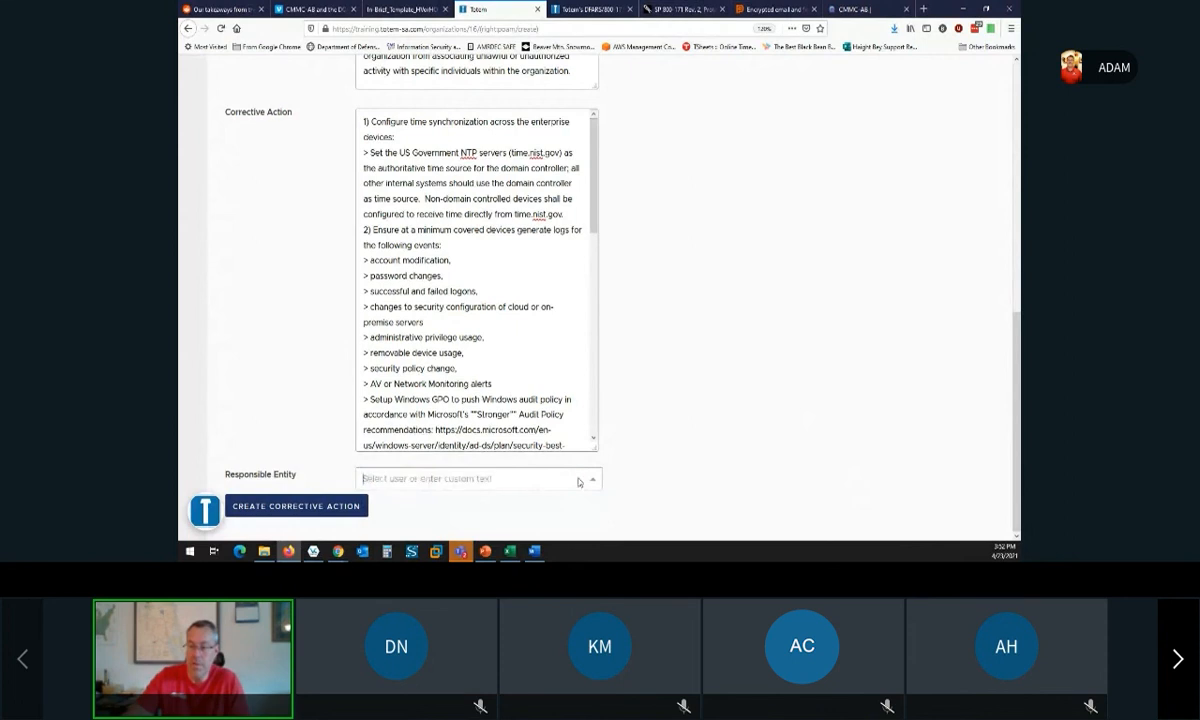
text(IT MSP LT)
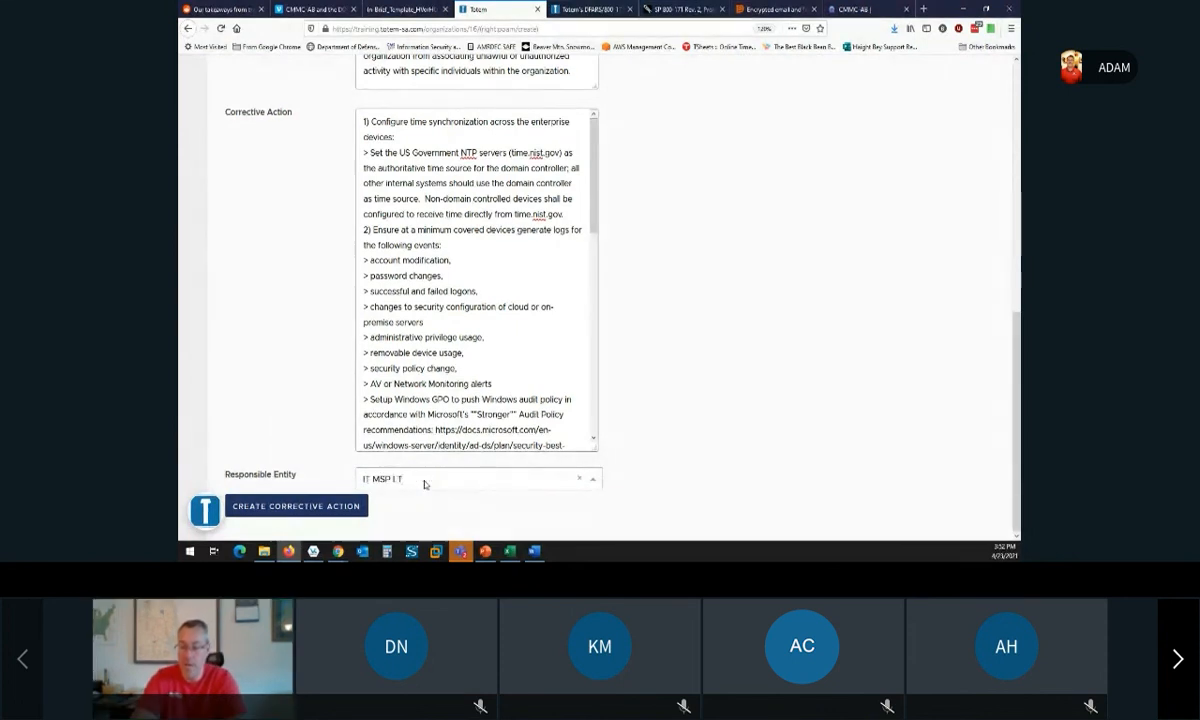
text( + ISO)
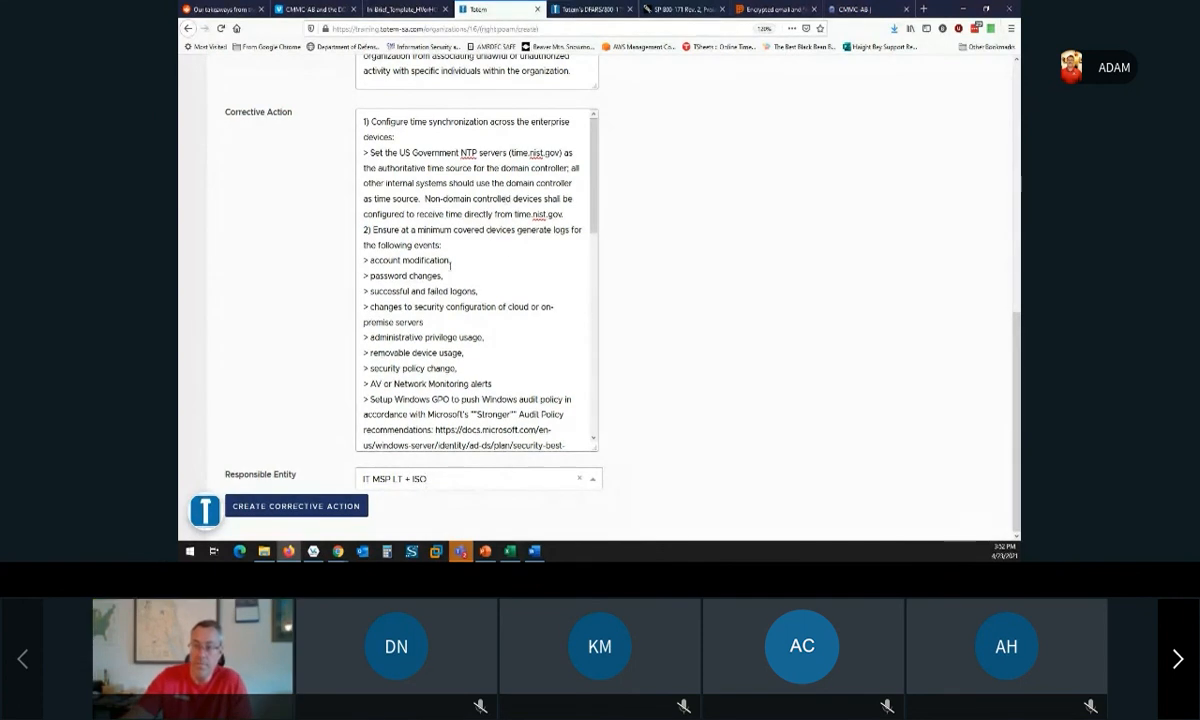
click(366, 230)
drag(366, 230, 497, 386)
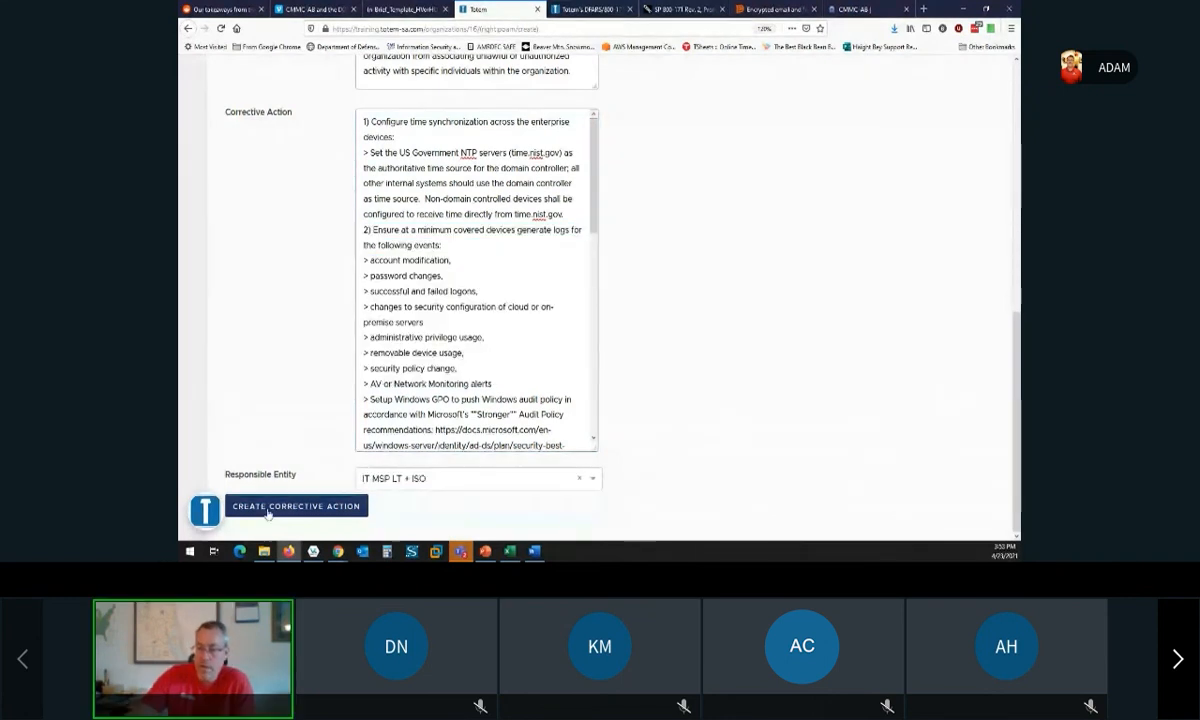
click(266, 507)
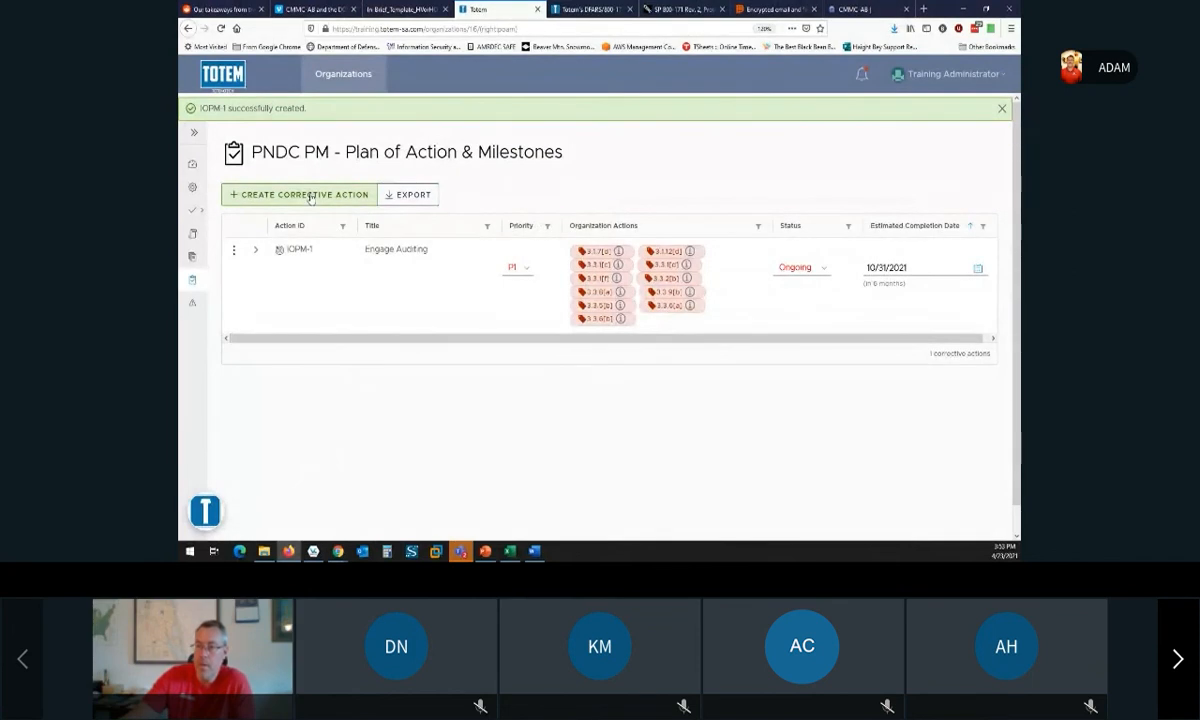
Look at the POA&M entry in the site navigation and the expanded details of the Engage Auditing corrective action.
click(194, 133)
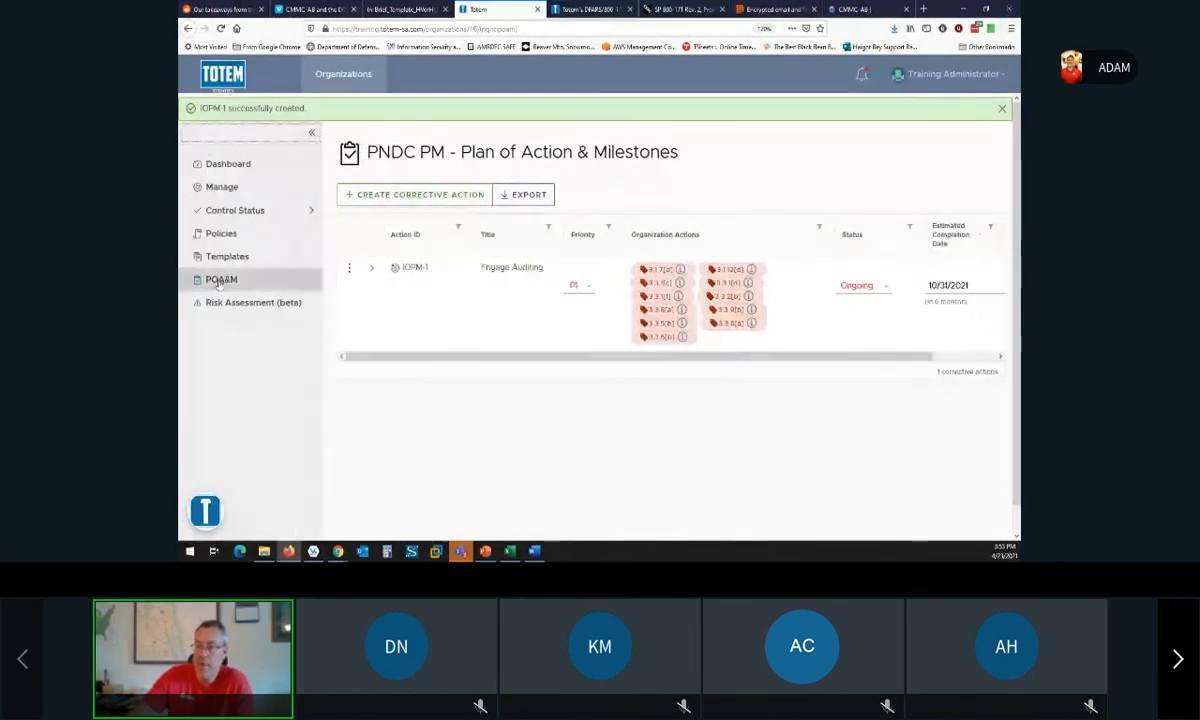
click(311, 133)
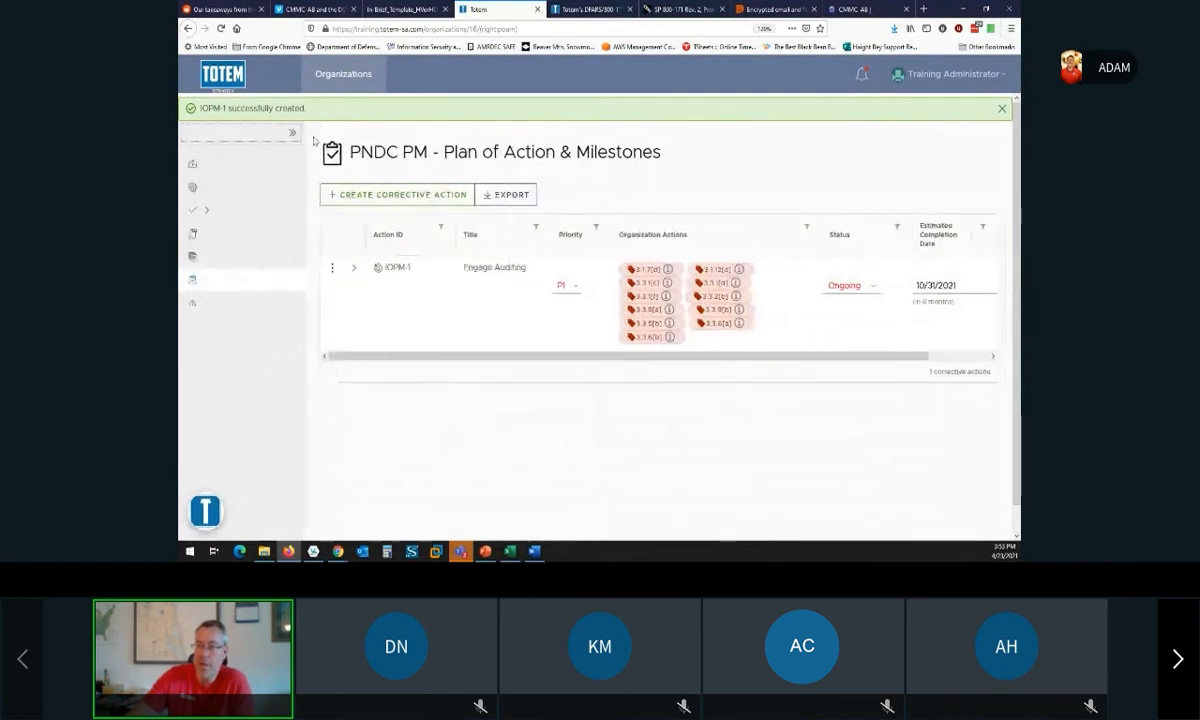
drag(346, 155, 581, 153)
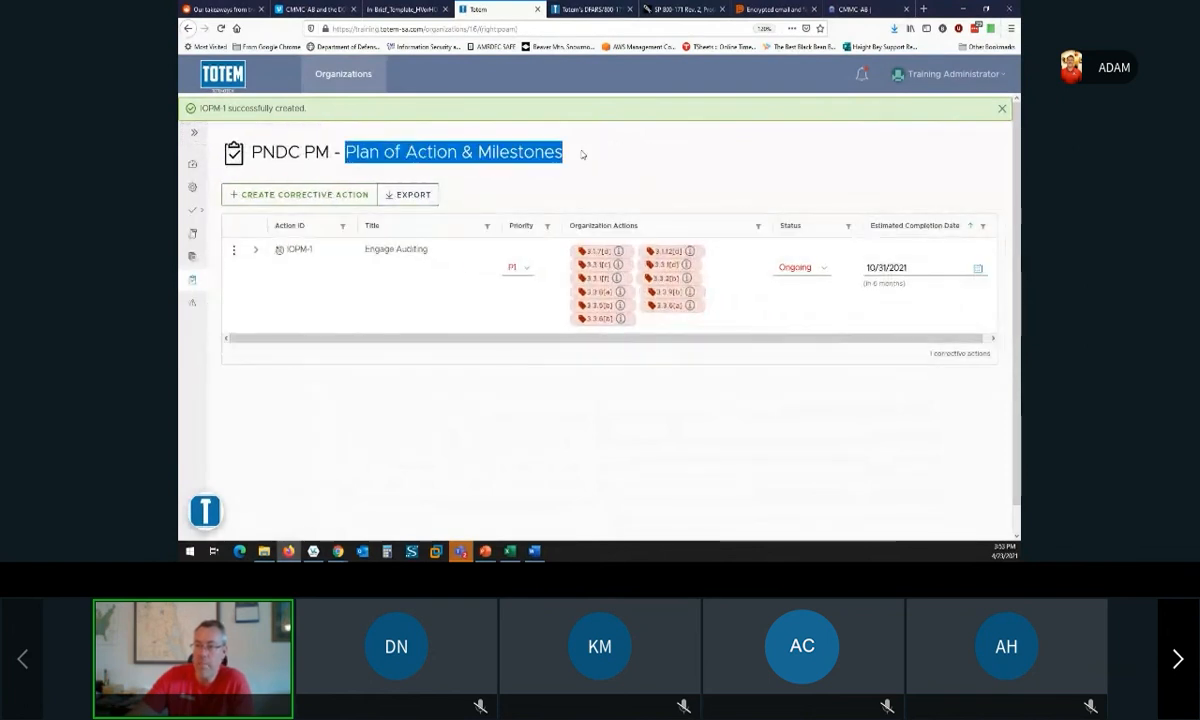
click(256, 250)
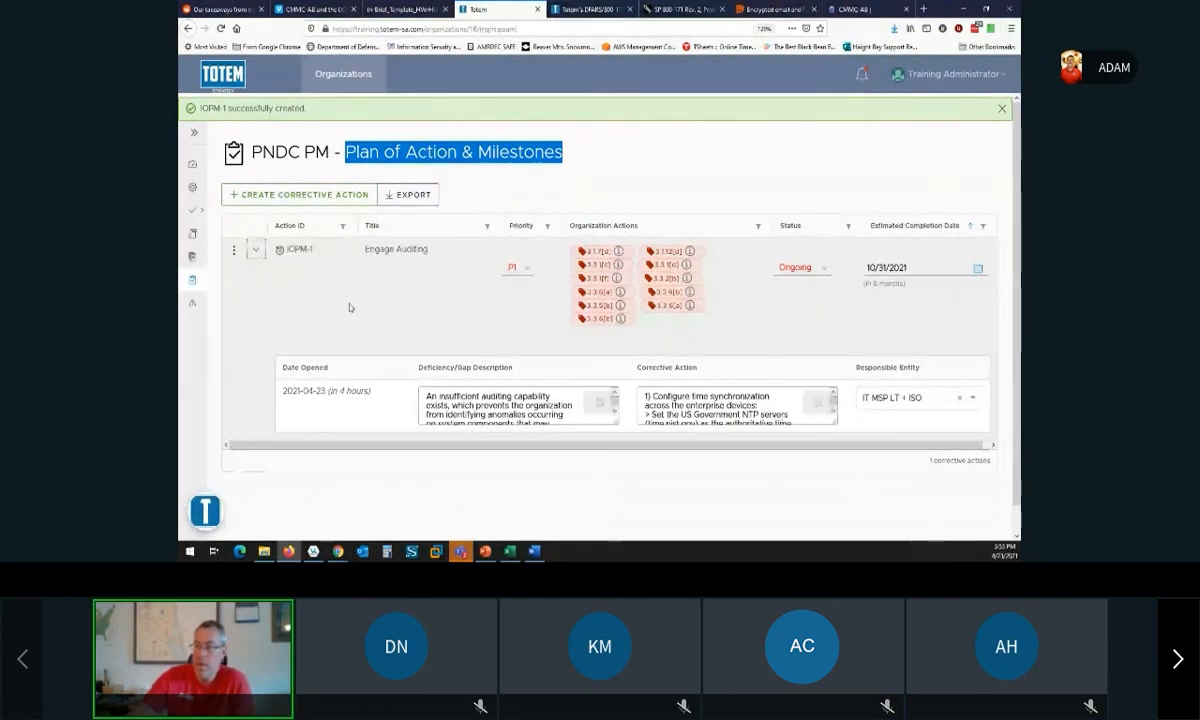
click(232, 254)
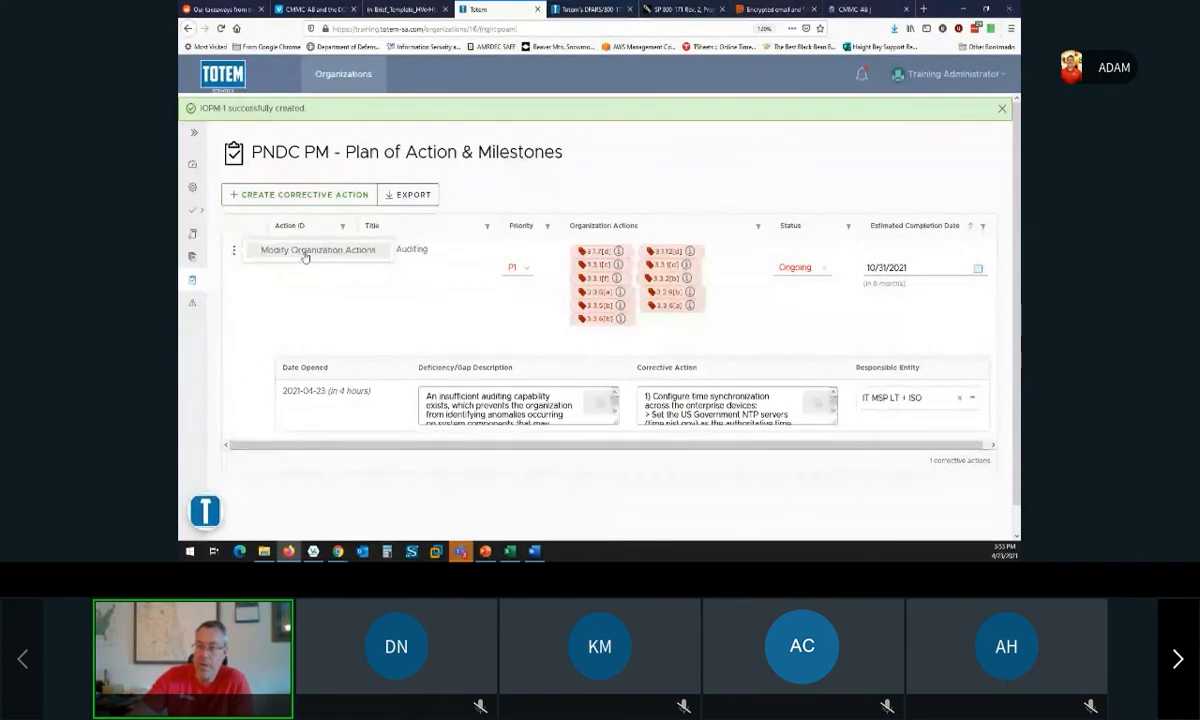
click(309, 252)
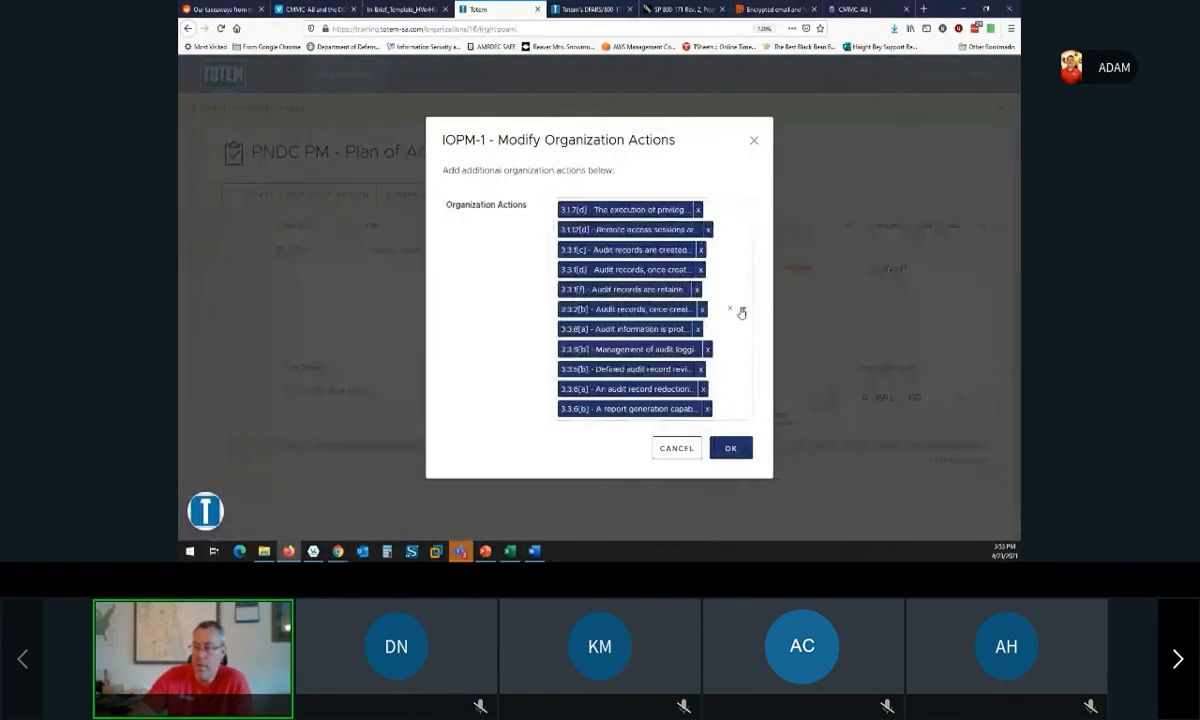
click(743, 309)
scroll(667, 188, up, 3)
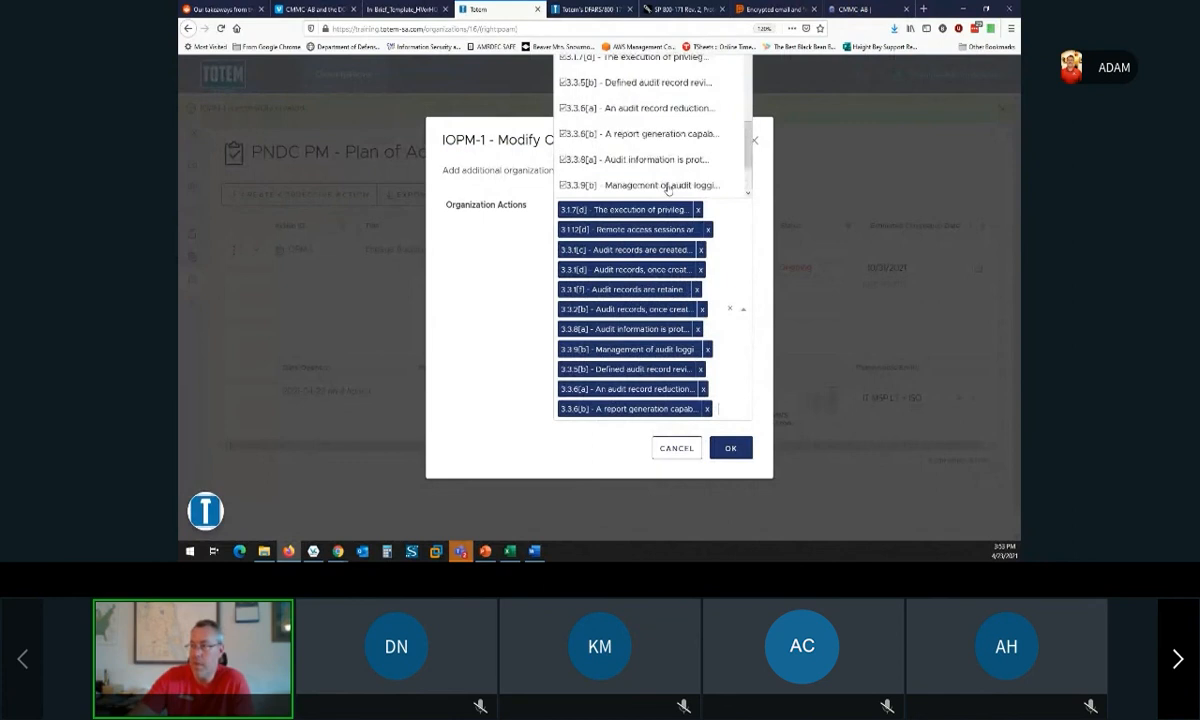
scroll(617, 140, up, 3)
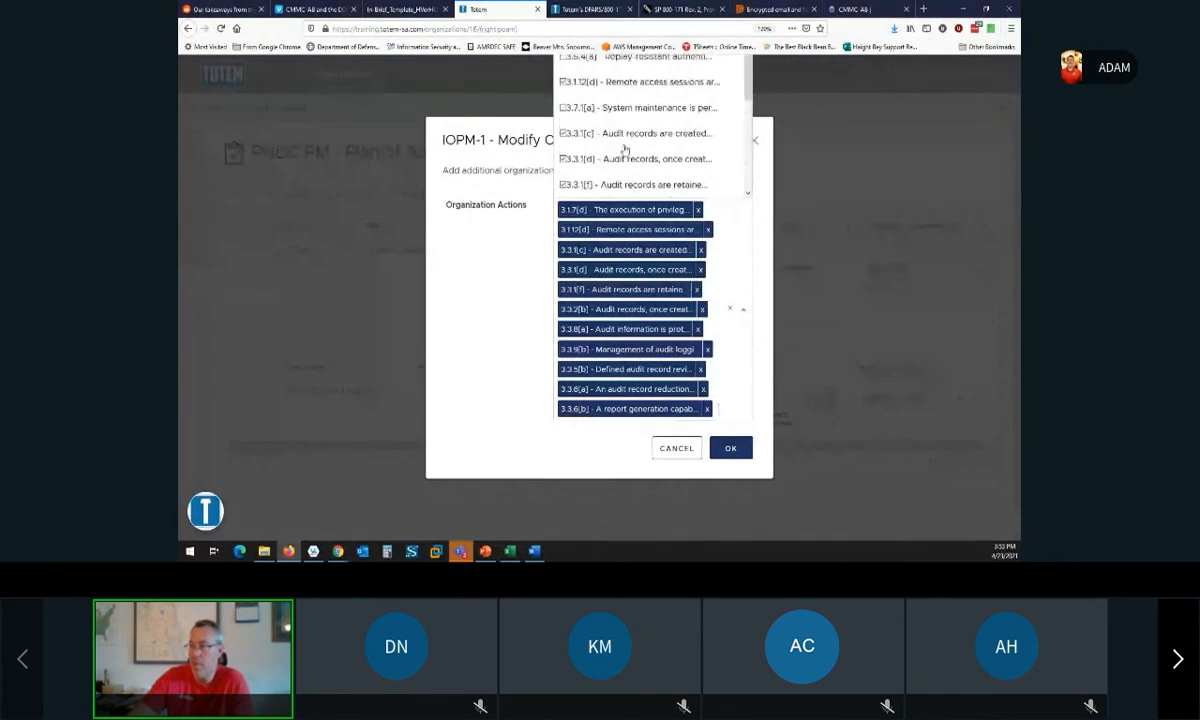
click(884, 296)
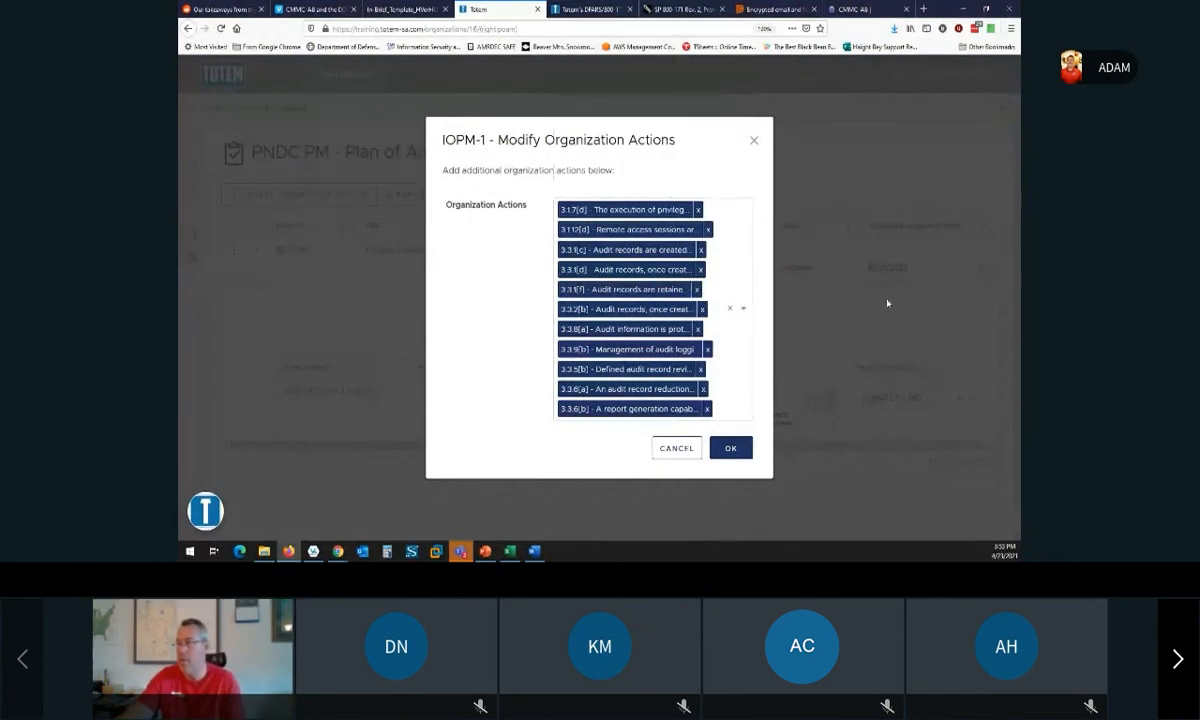
click(753, 142)
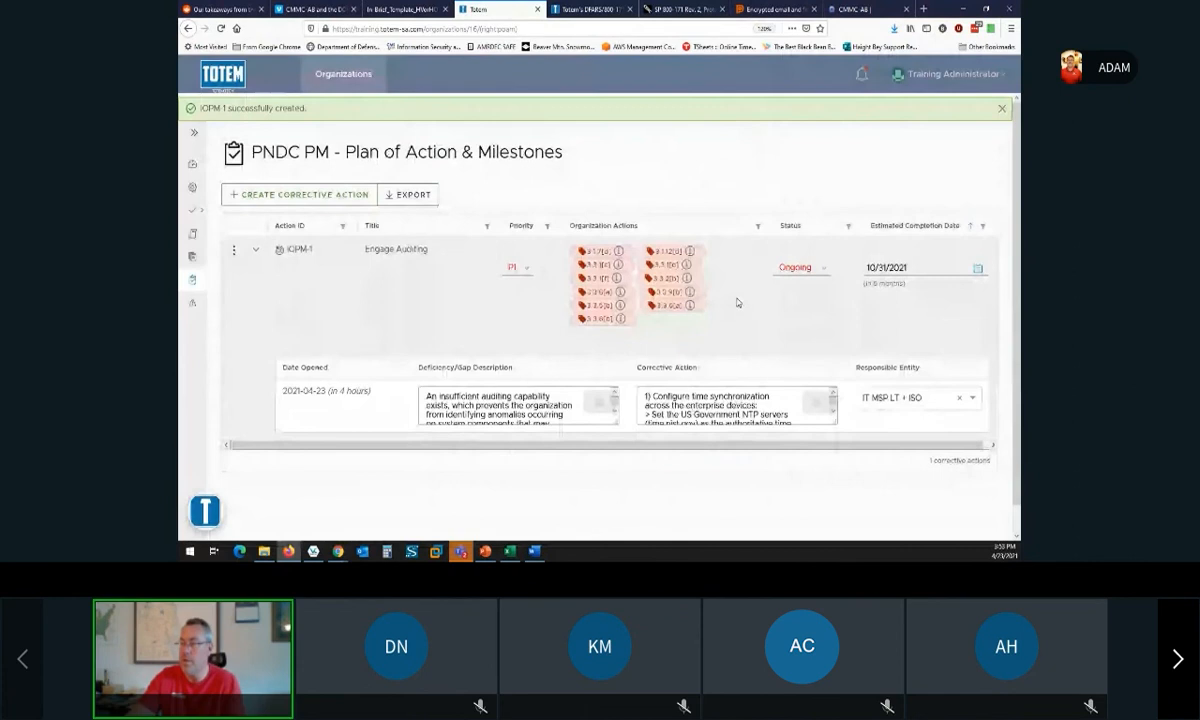
Add 3.5.4[a], replay-resistant authentication, to the organization actions of the Engage Auditing corrective action.
key(ctrl+0)
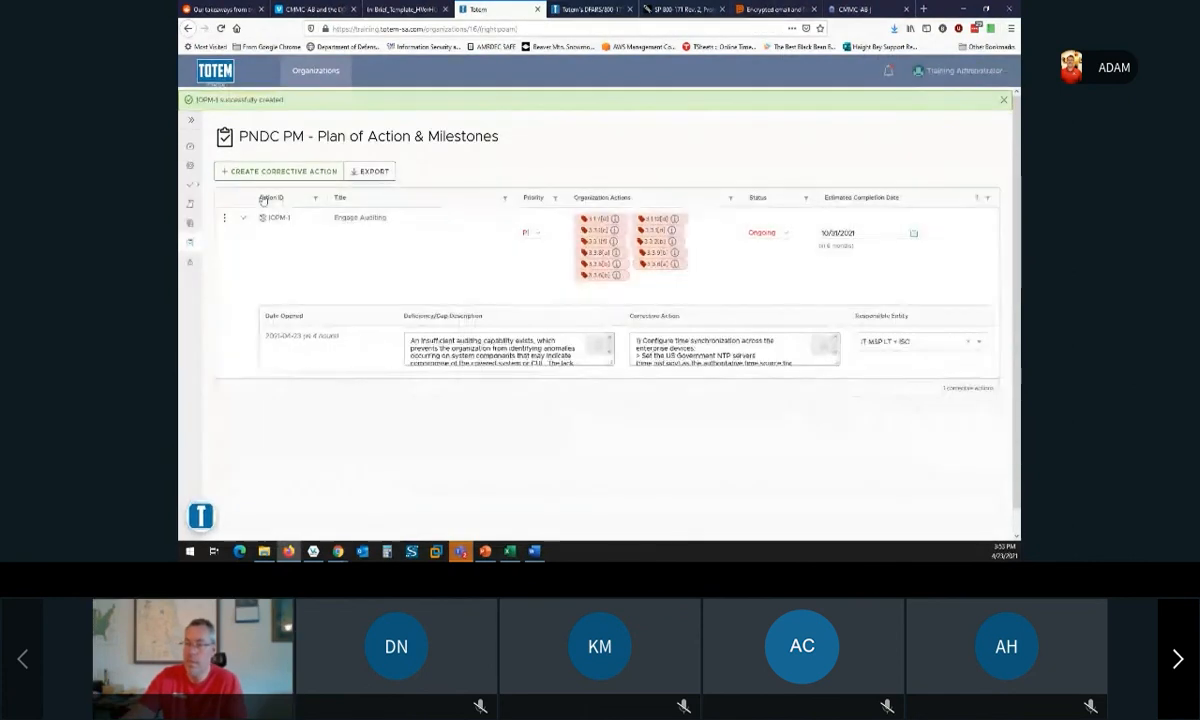
click(225, 220)
click(315, 221)
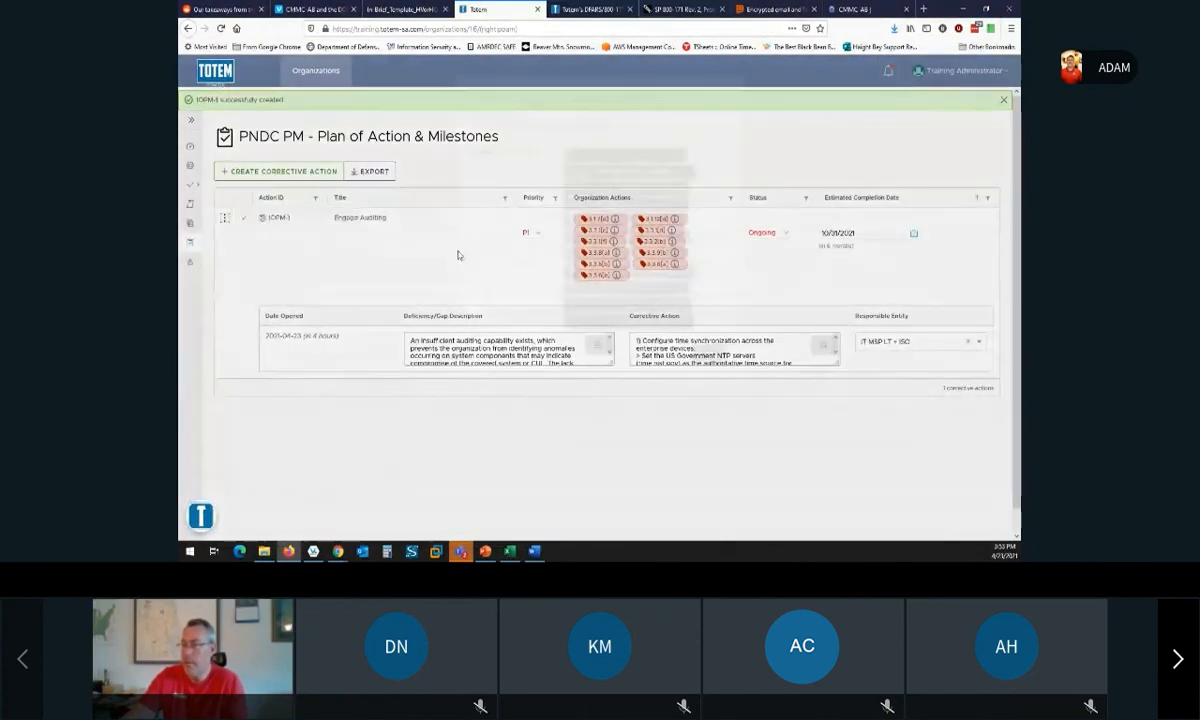
click(718, 309)
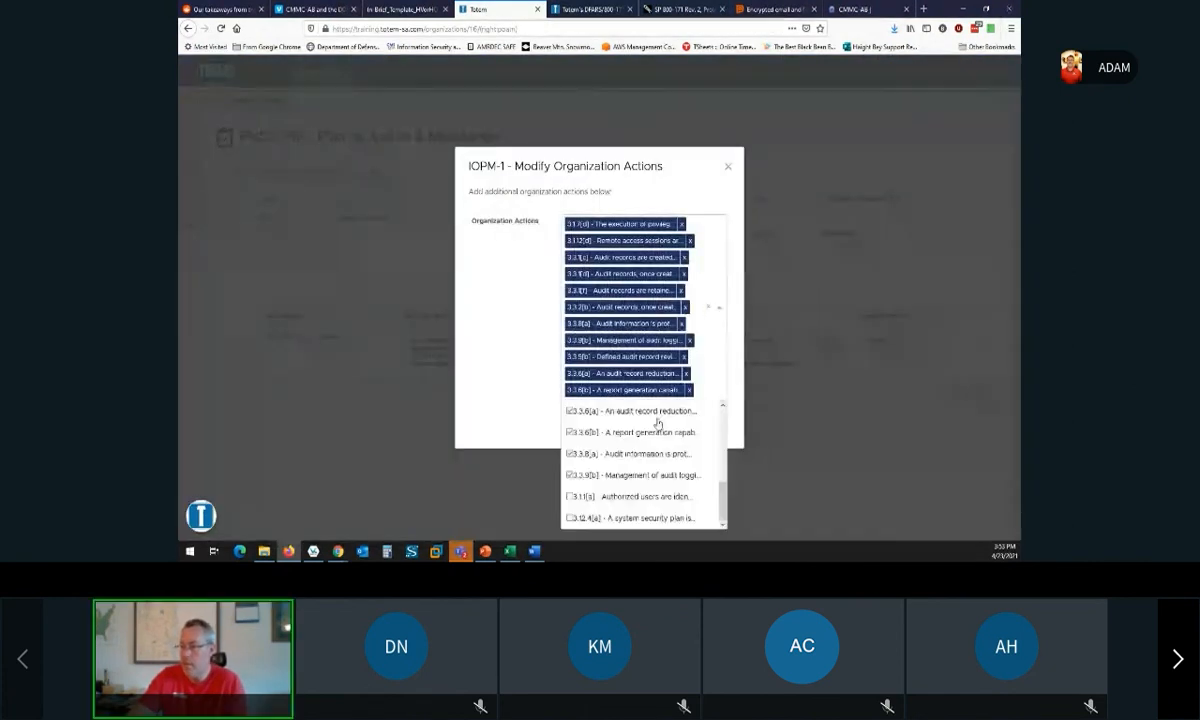
scroll(565, 417, up, 3)
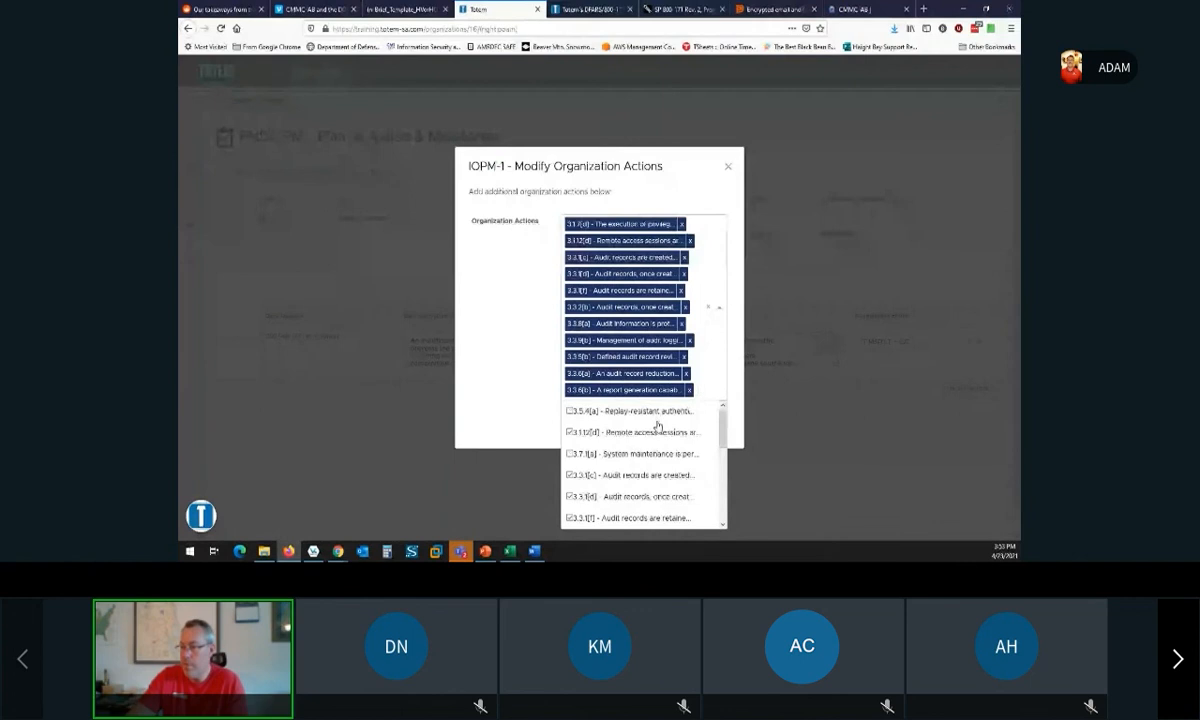
click(571, 414)
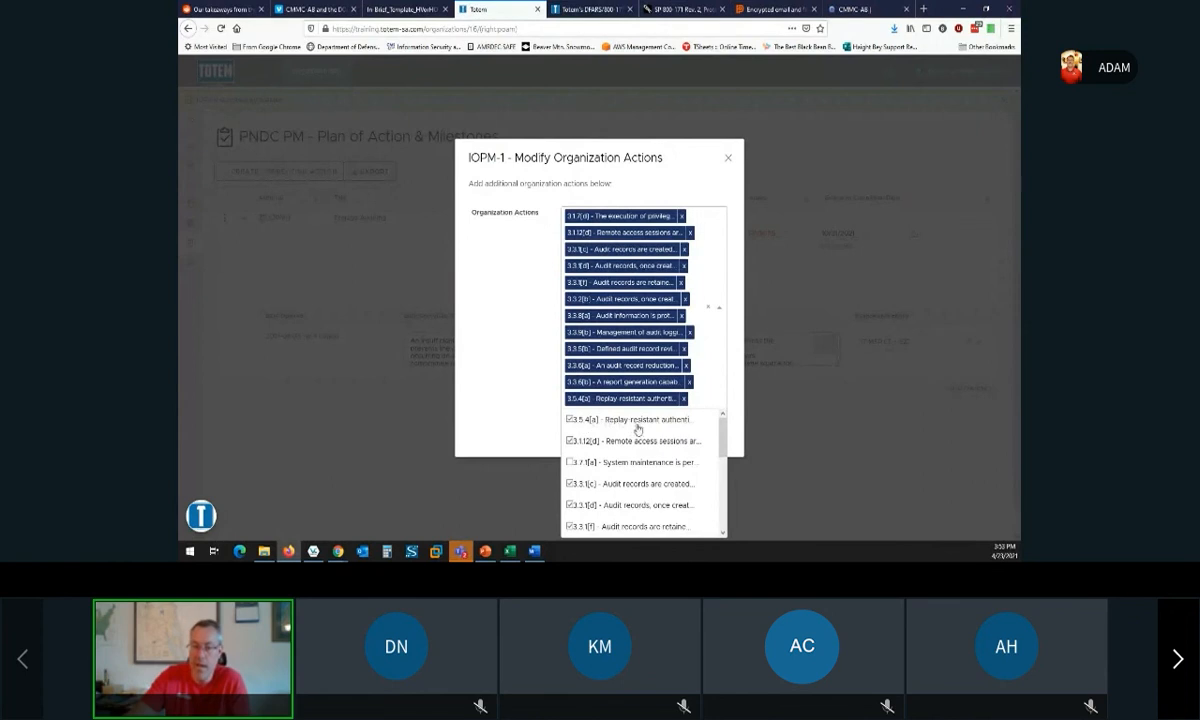
click(491, 410)
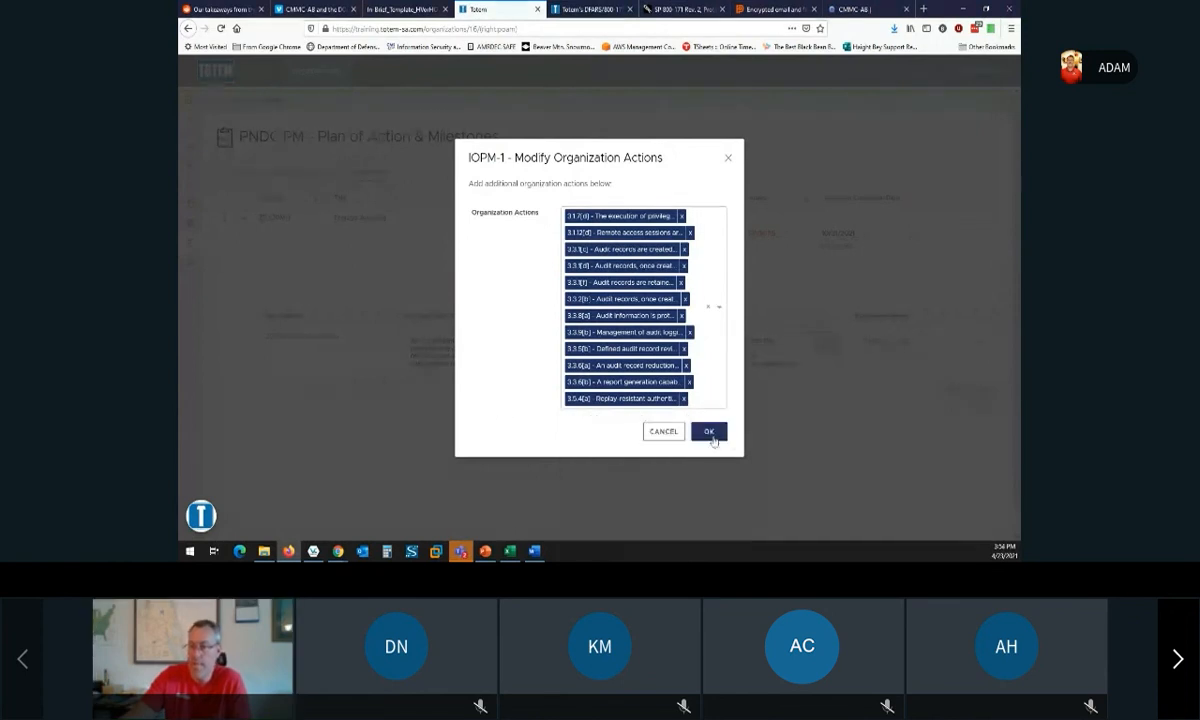
click(711, 432)
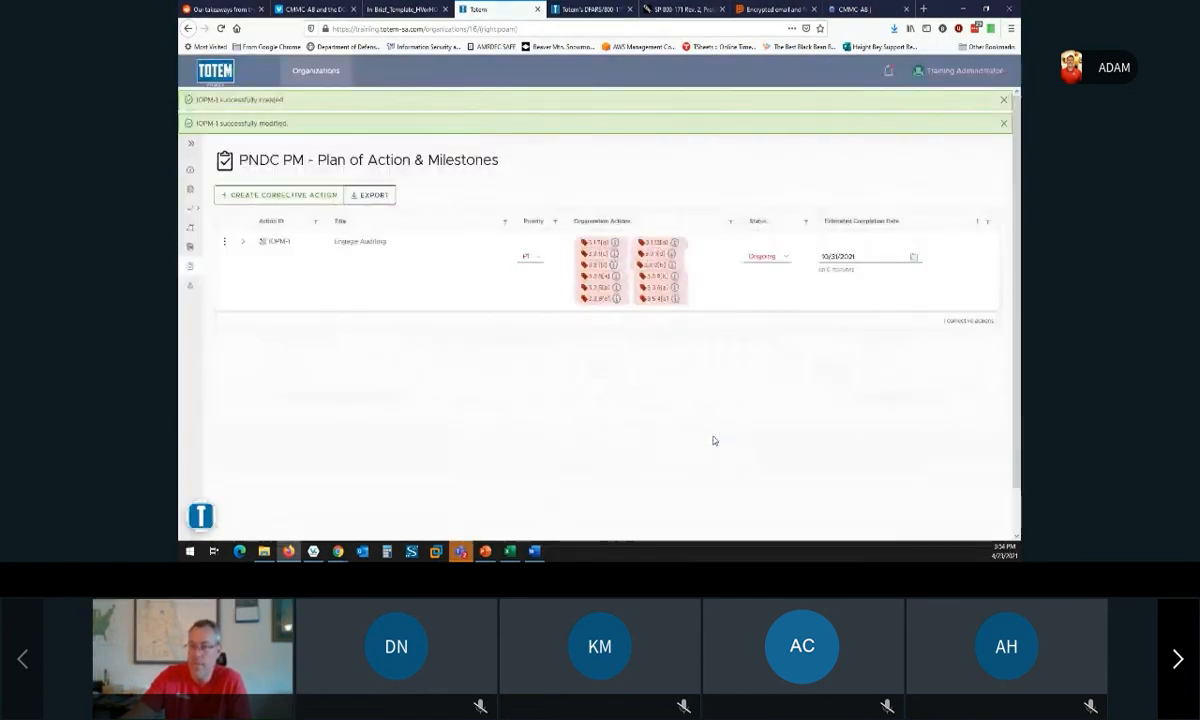
Expand the details of the Engage Auditing corrective action, enlarge the page and dismiss both success notifications.
click(243, 243)
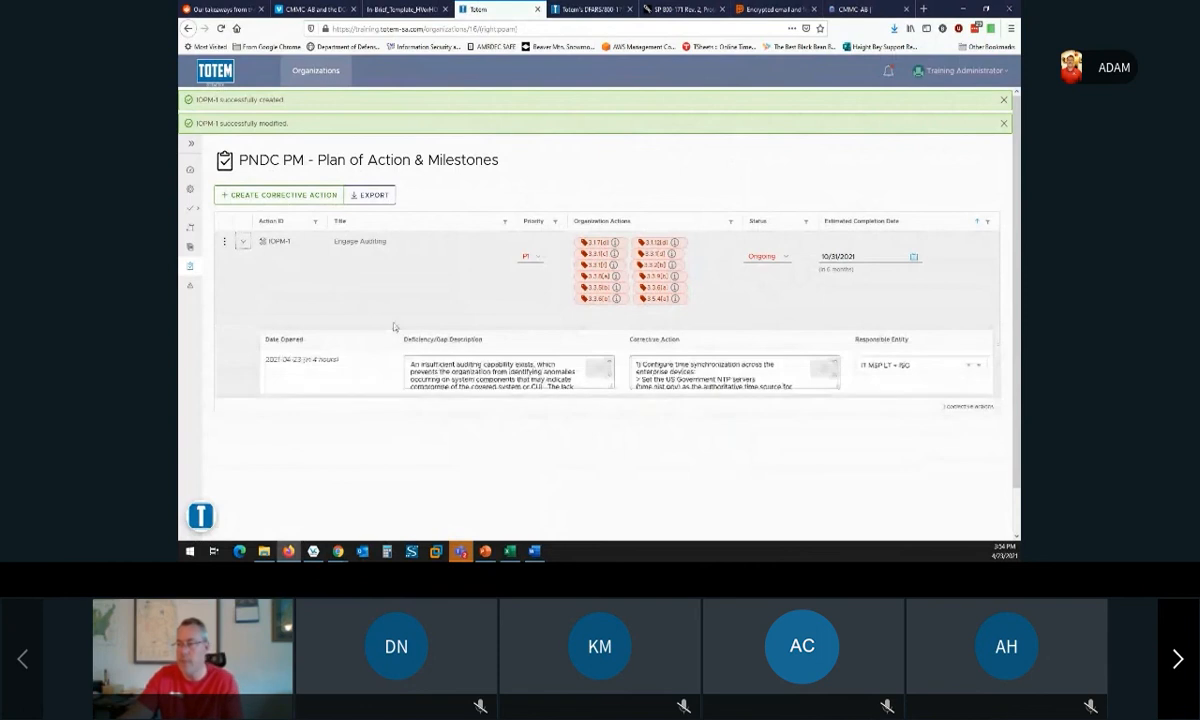
key(ctrl+plus)
key(ctrl+plus)
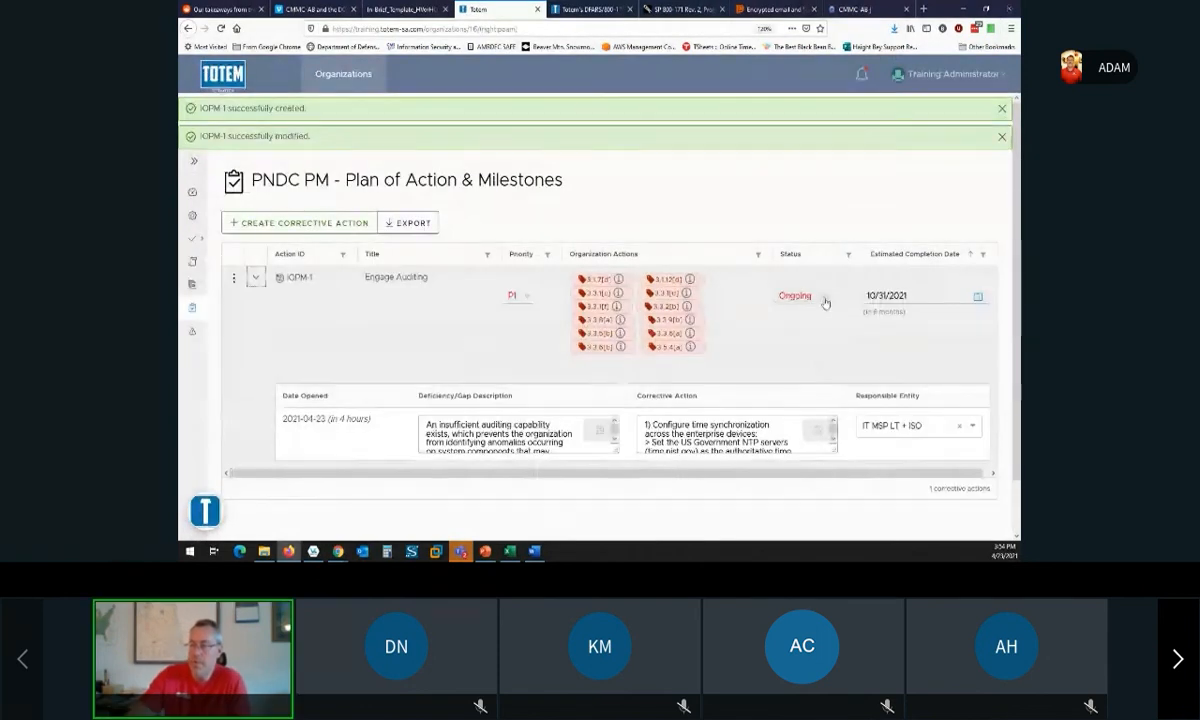
click(1004, 137)
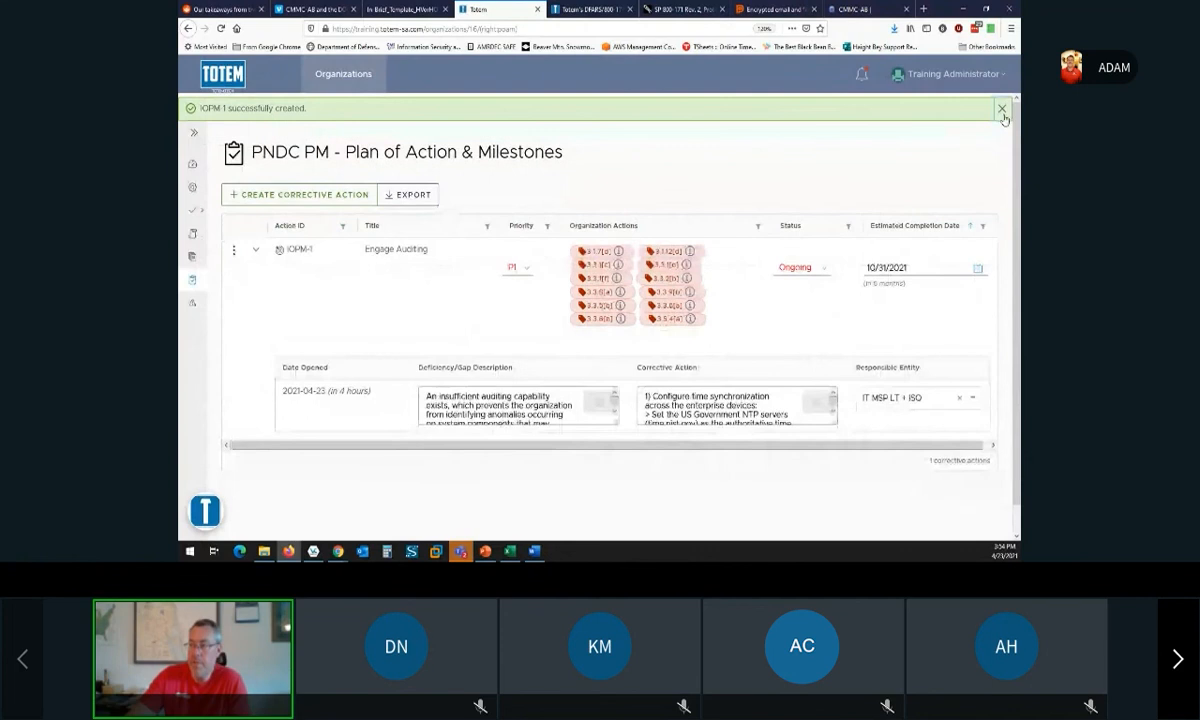
click(1002, 110)
Look at the status options and the linked organization actions of the Engage Auditing corrective action.
click(800, 240)
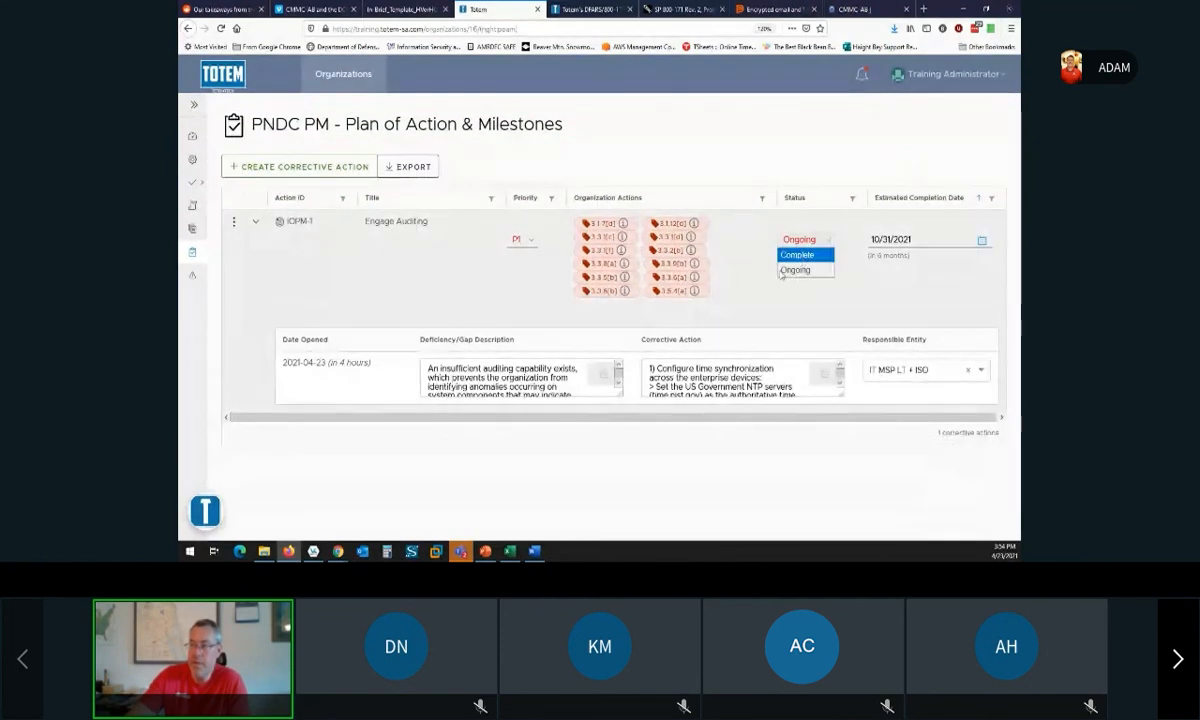
click(727, 298)
drag(711, 298, 556, 212)
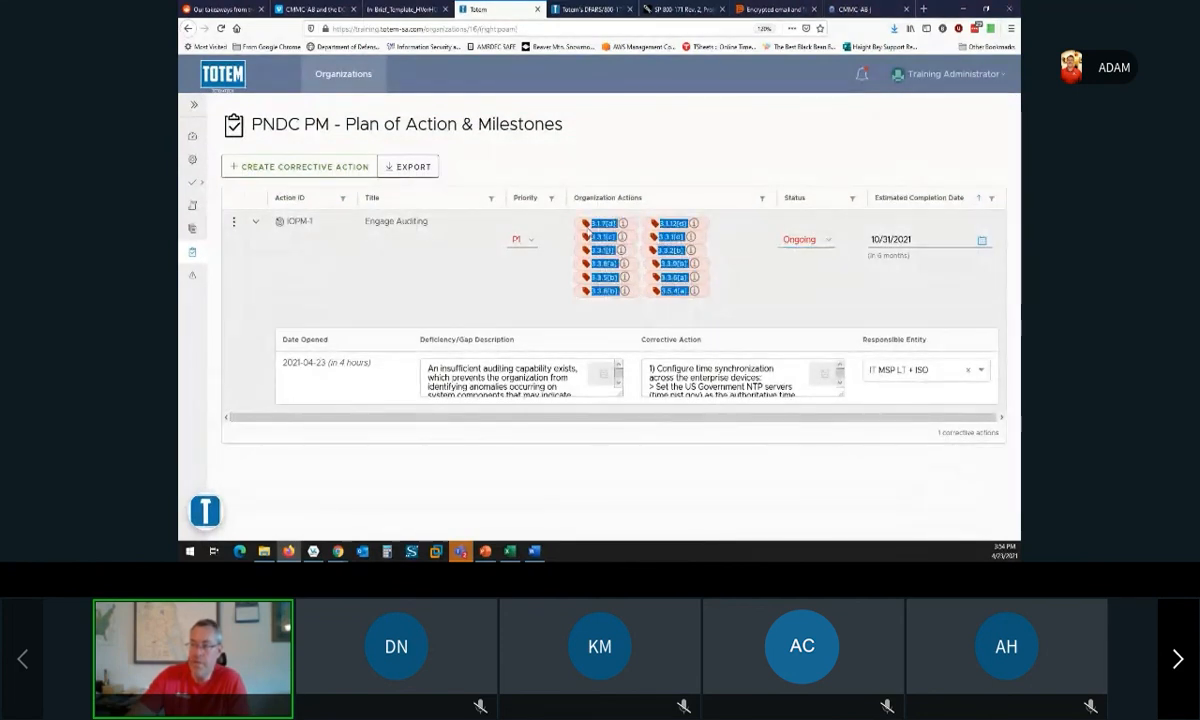